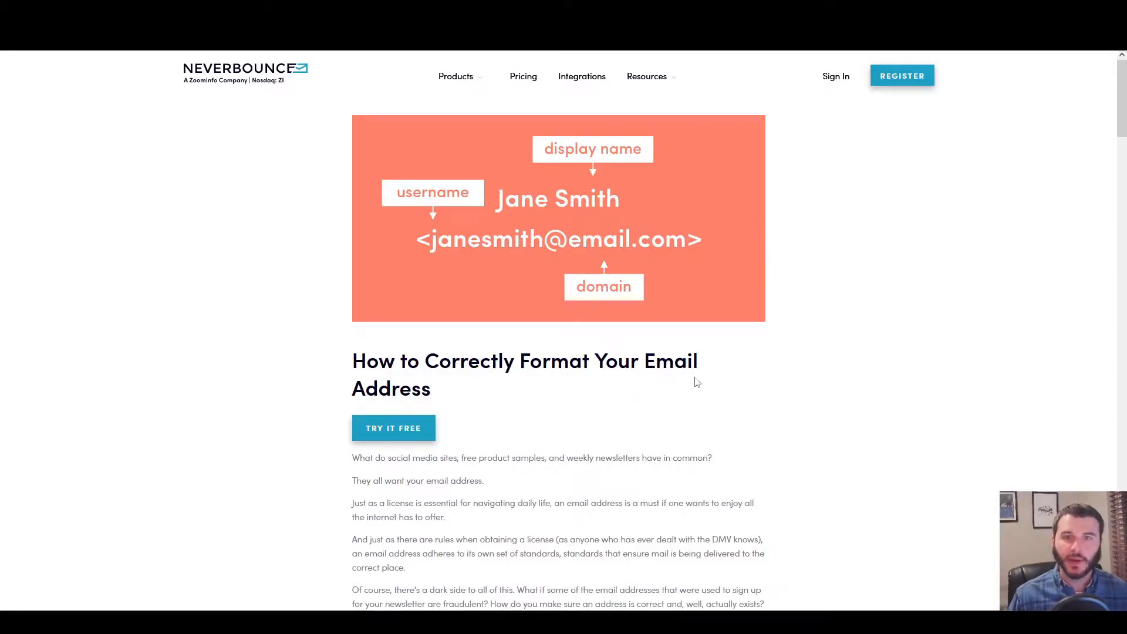
Arrange the email-format article and the blank Notepad window side by side, each filling half of the screen.
middle_click(821, 369)
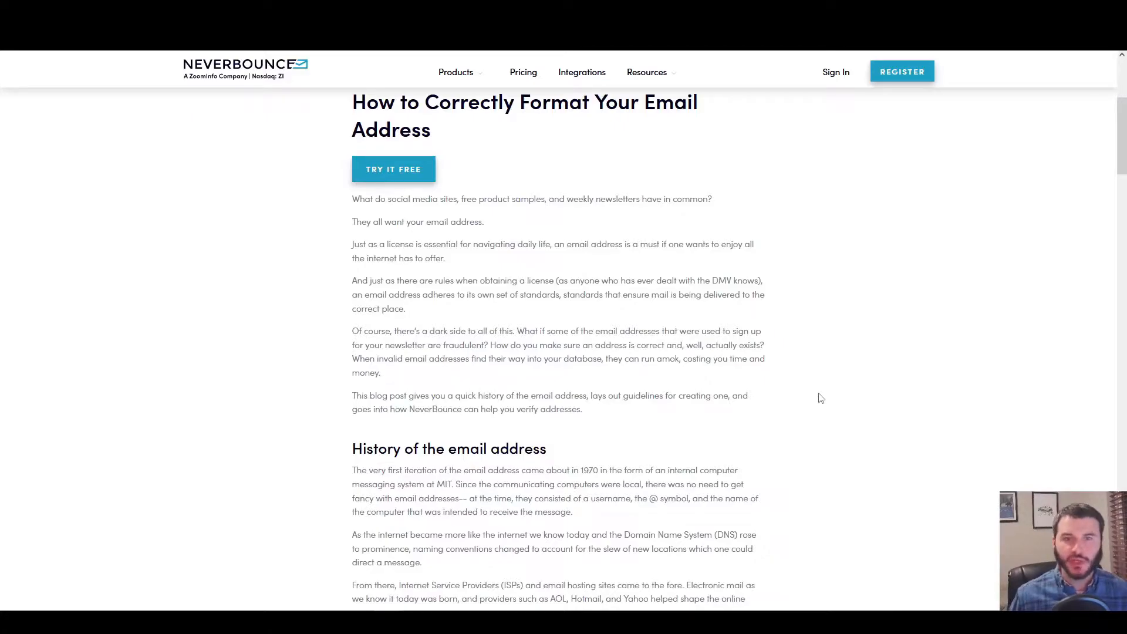
scroll(911, 262, down, 5)
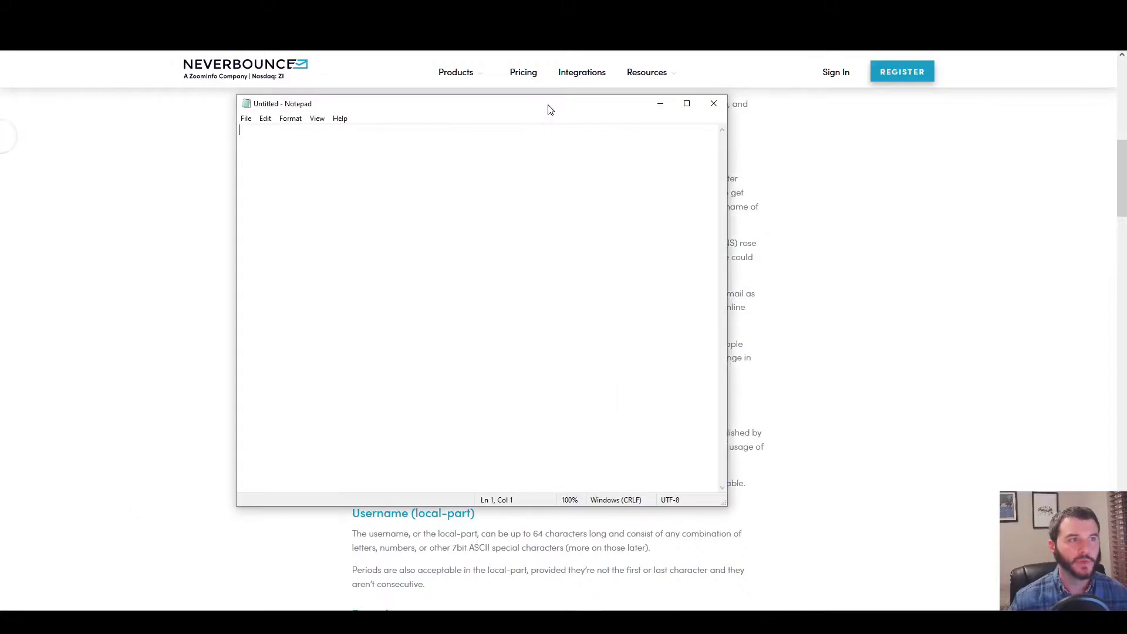
drag(548, 108, 920, 131)
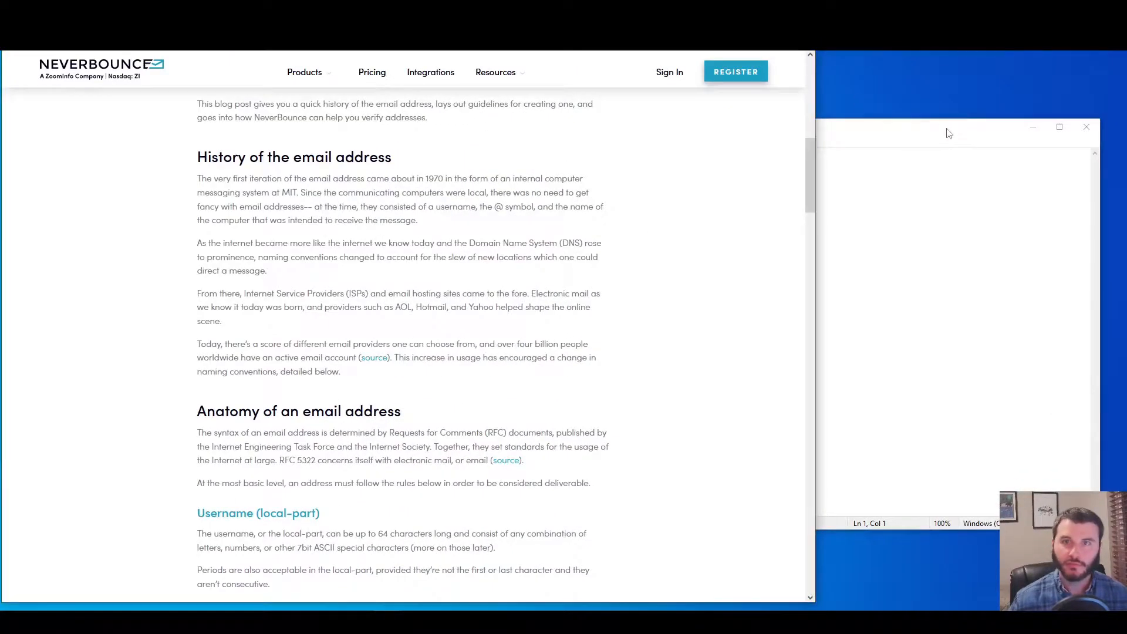
drag(1125, 124, 1126, 164)
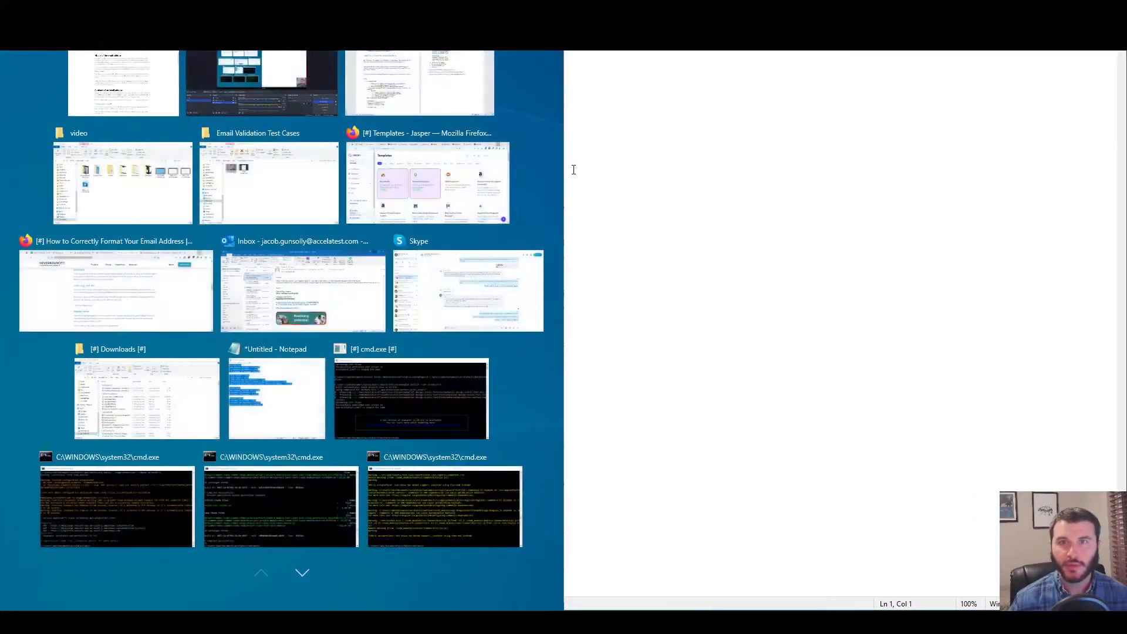
click(140, 79)
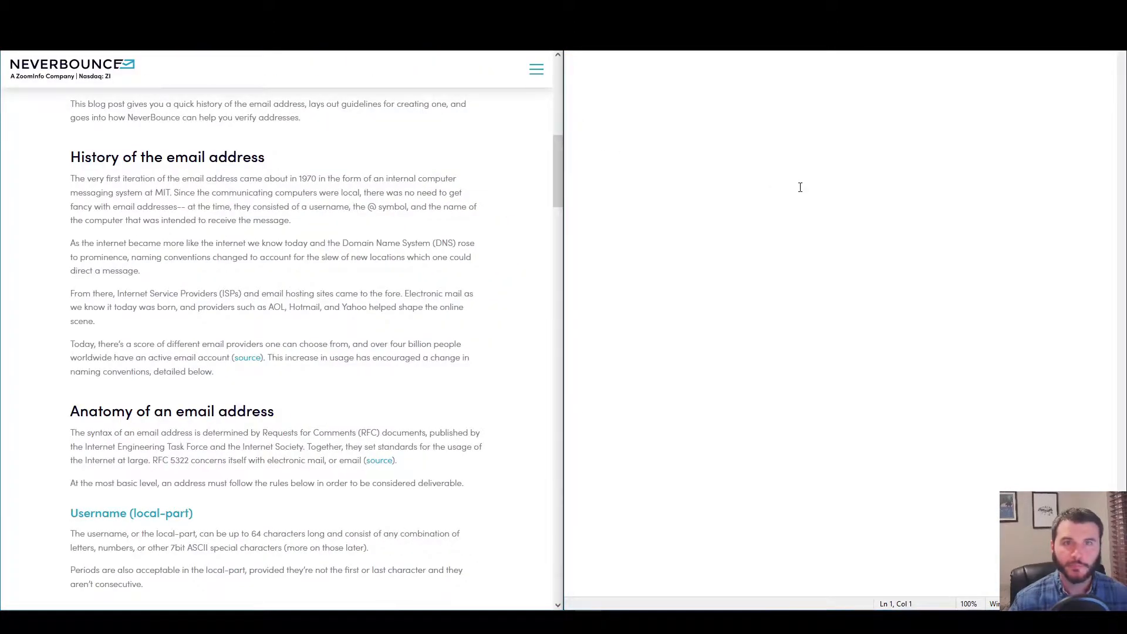
Copy the two acceptance criteria, including the format sub-line, from the Trello card's description into Notepad, with blank lines above and below.
key(Return)
key(Return)
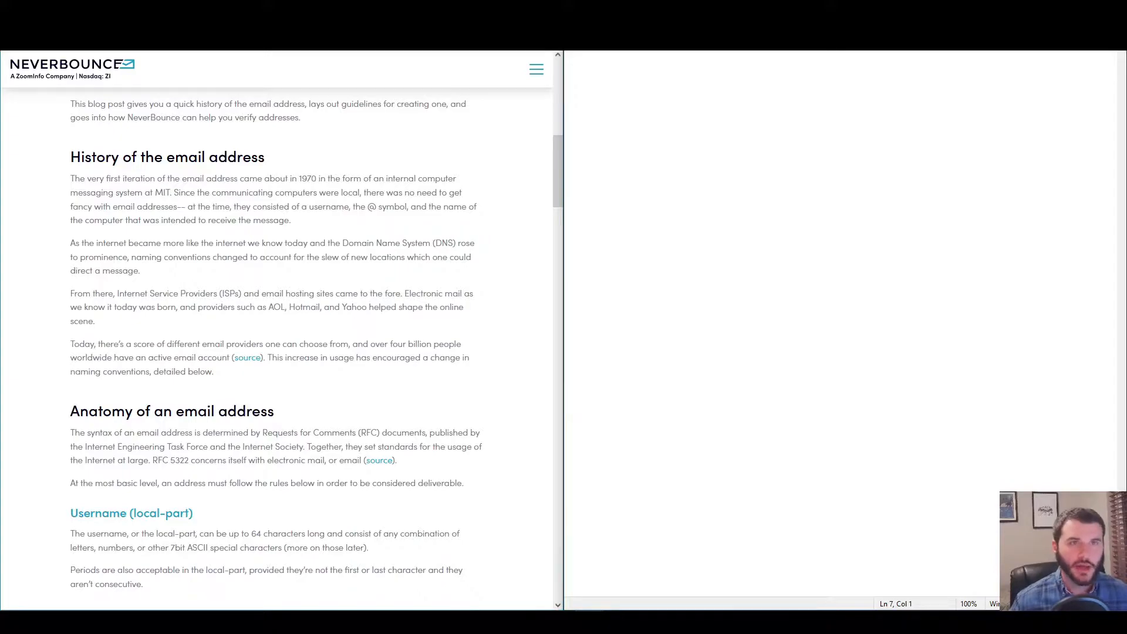
click(182, 9)
click(341, 297)
click(349, 298)
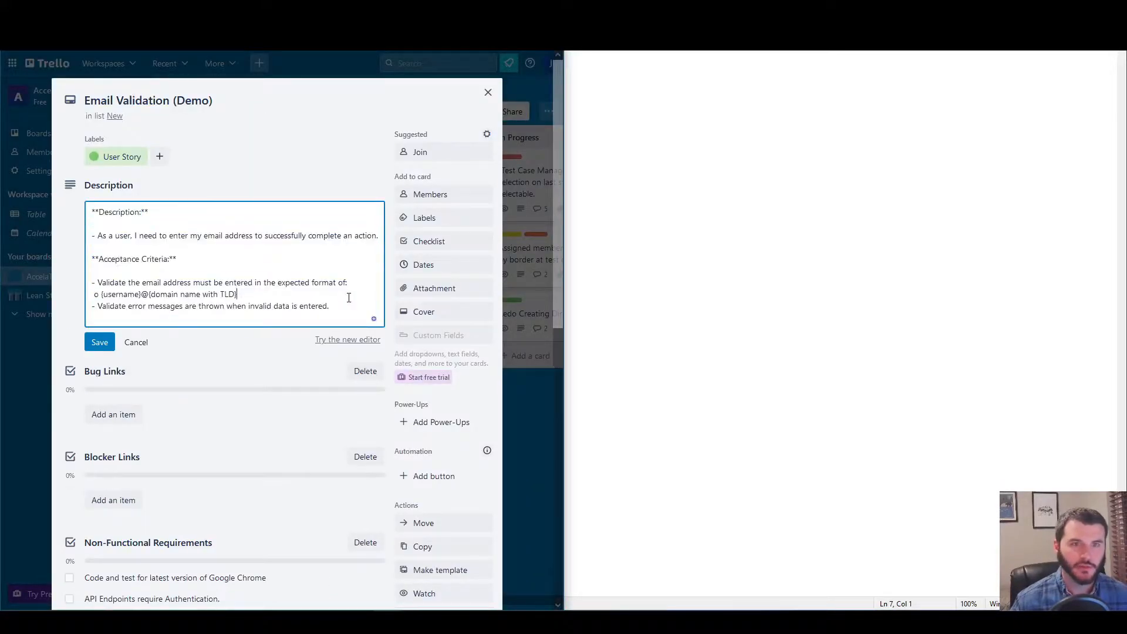
drag(337, 307, 78, 284)
key(ctrl+c)
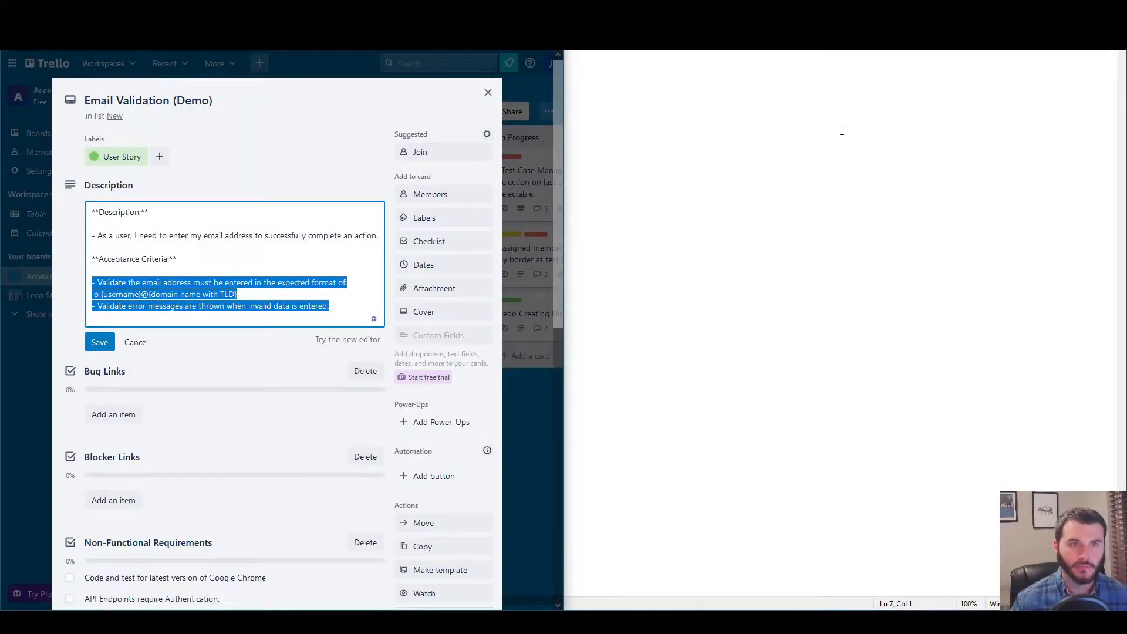
click(852, 104)
key(ctrl+v)
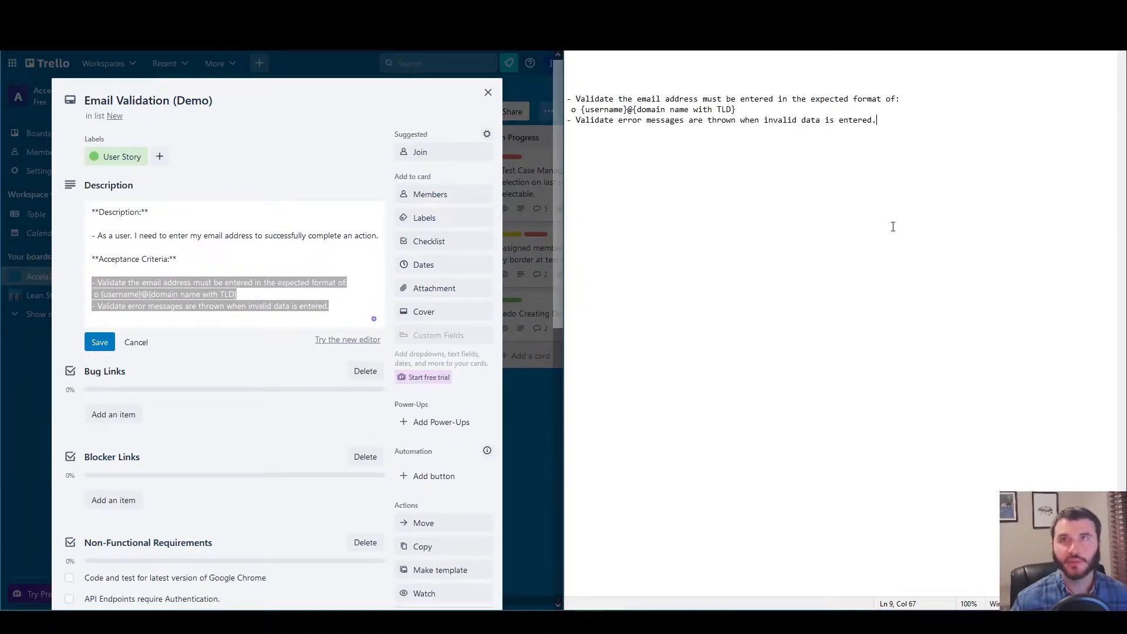
key(Return)
key(Return)
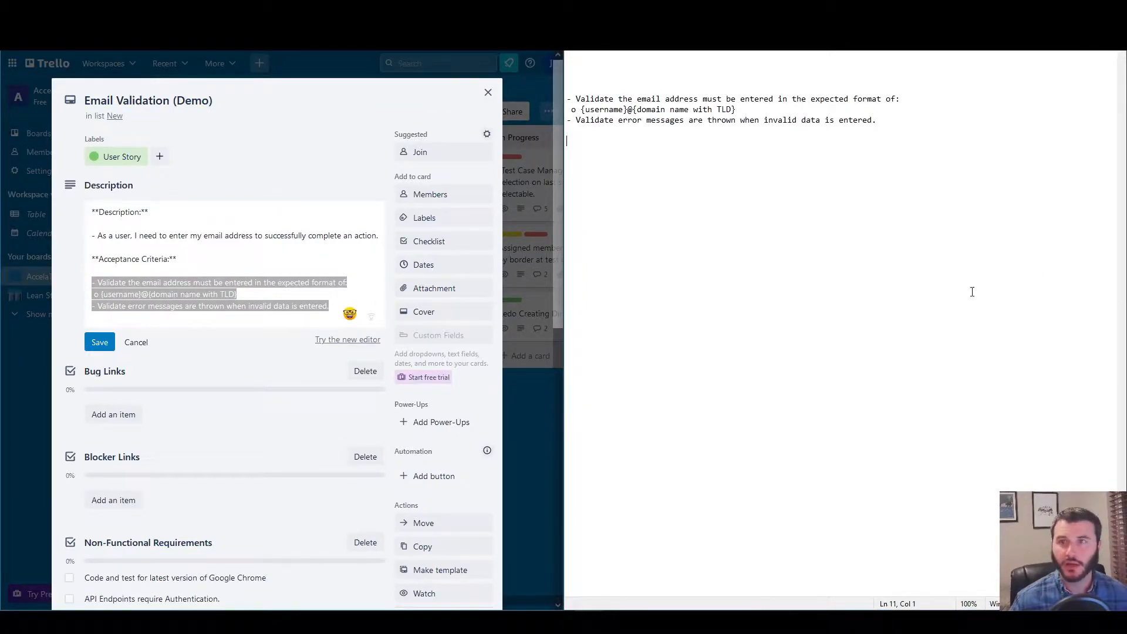
Bring the NeverBounce article back beside the note and examine the username, domain name and TLD parts of the expected format line.
key(alt+Tab)
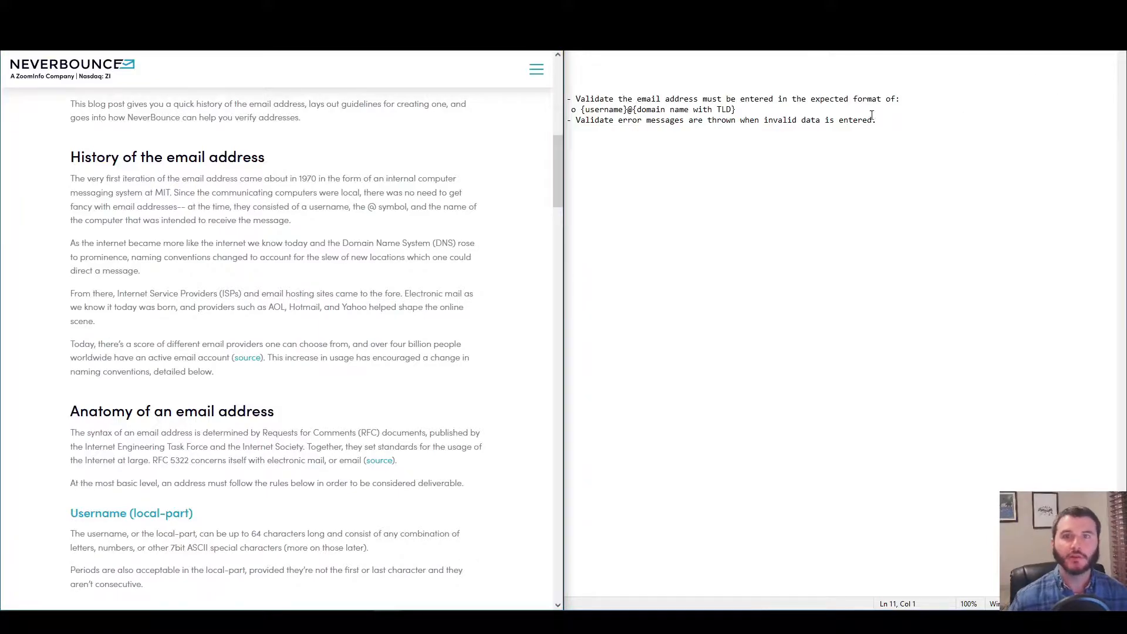
click(846, 112)
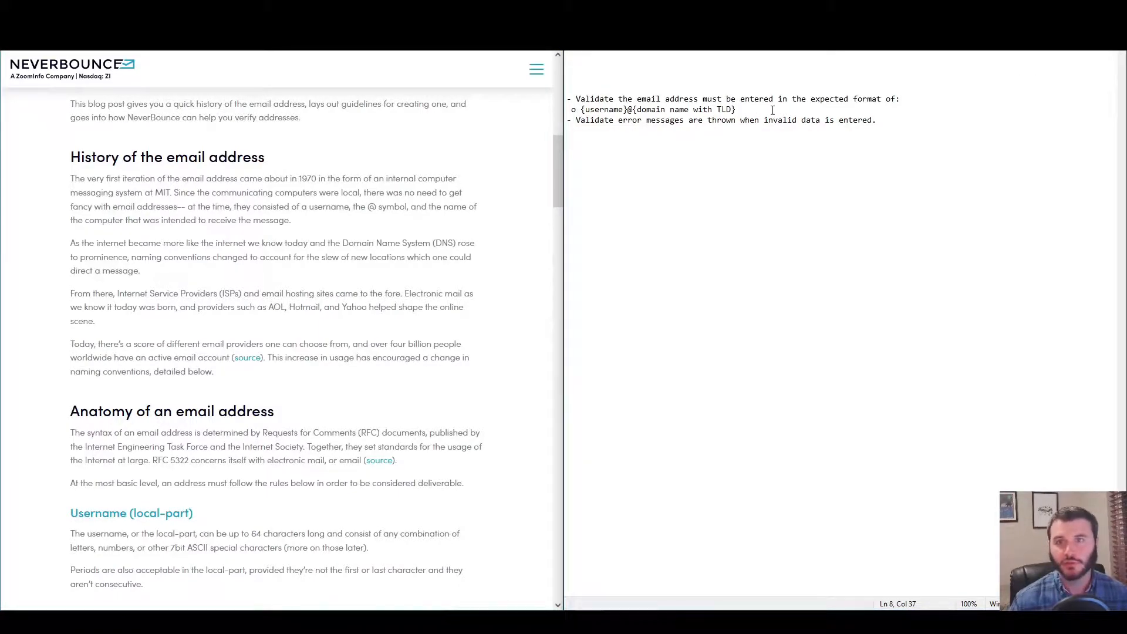
drag(768, 111, 564, 116)
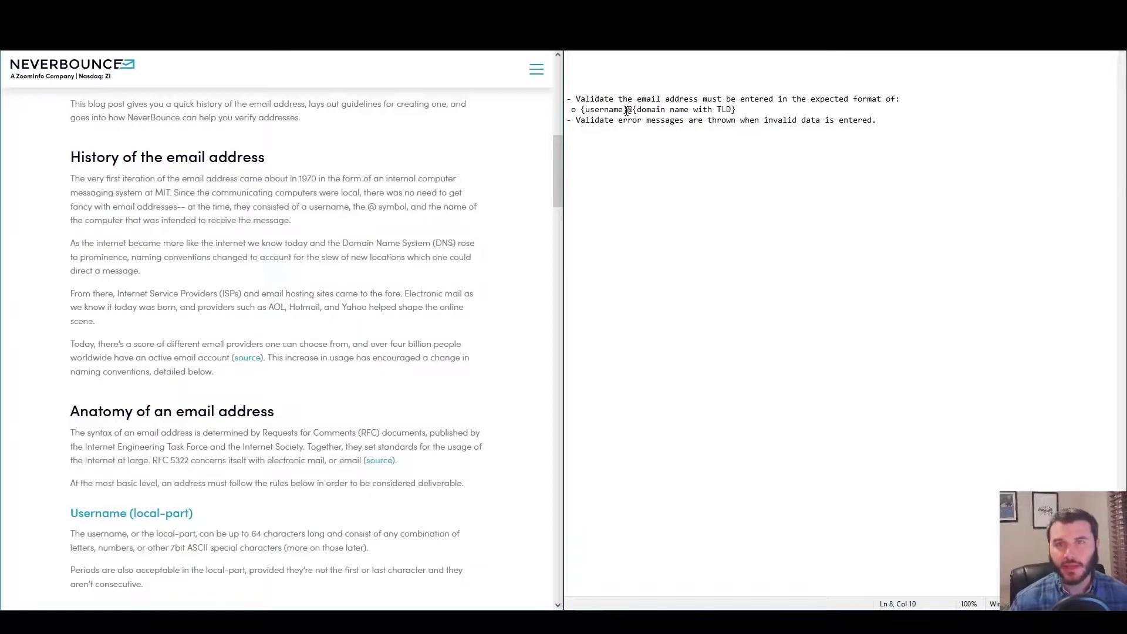
drag(637, 111, 733, 111)
click(716, 109)
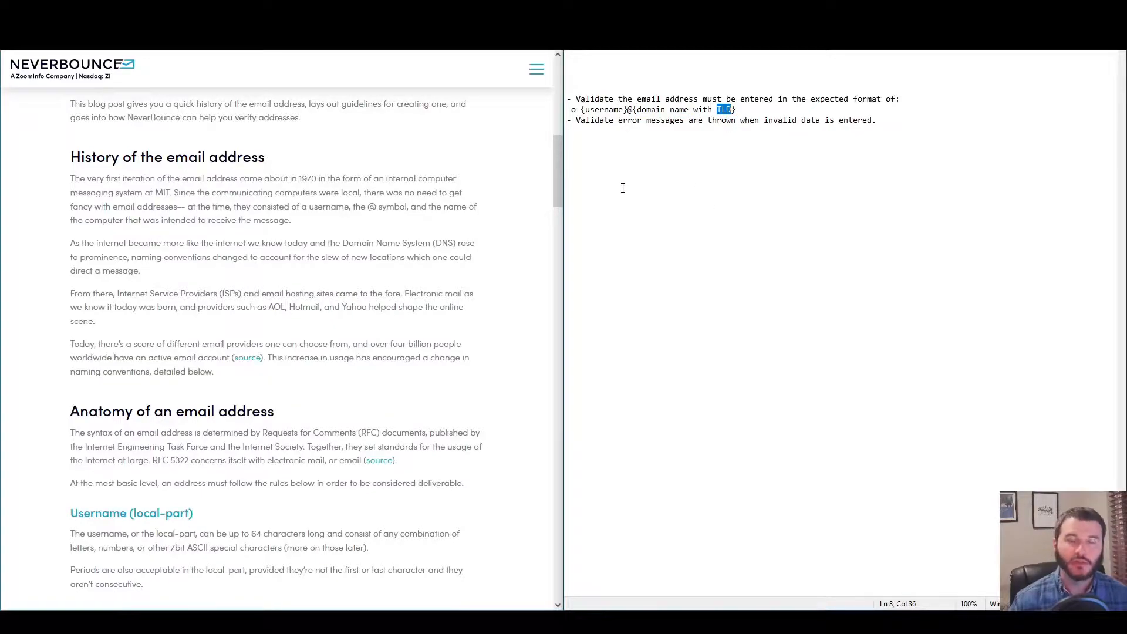
Review the article's Username (local-part) rules on length, letters, numbers and special characters.
drag(557, 182, 563, 235)
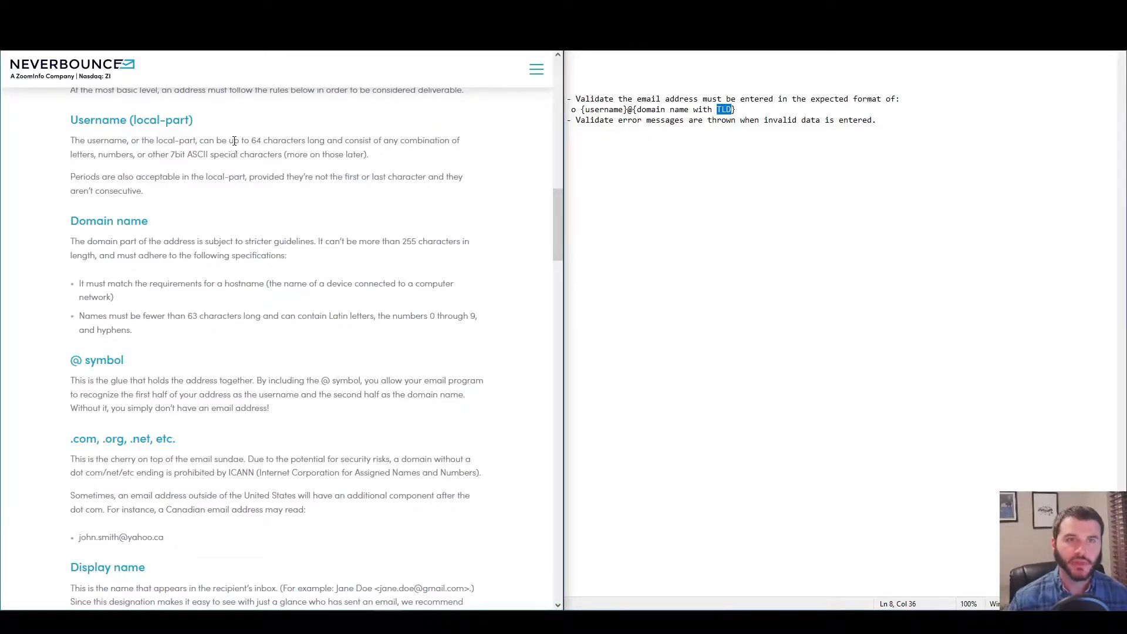
drag(241, 141, 317, 140)
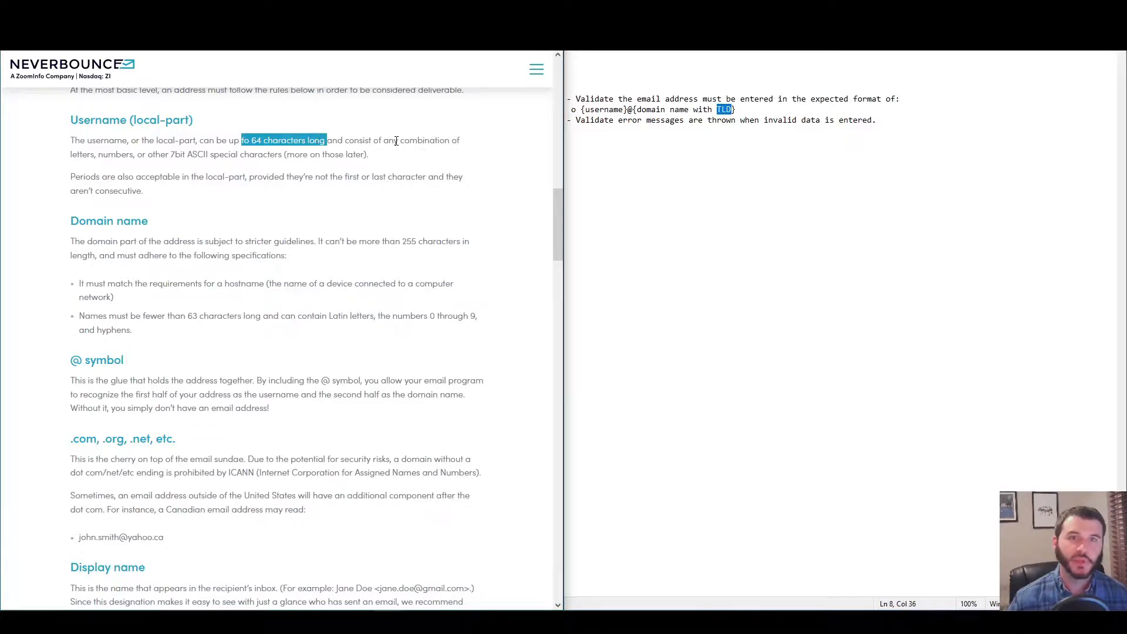
double_click(86, 154)
double_click(120, 155)
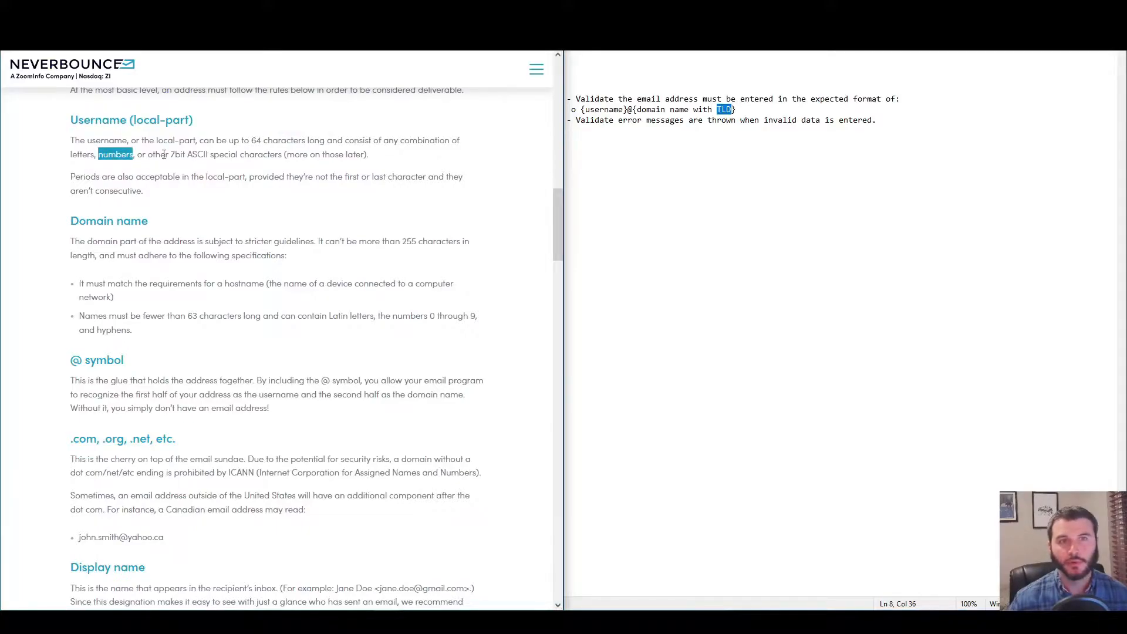
drag(158, 154, 262, 157)
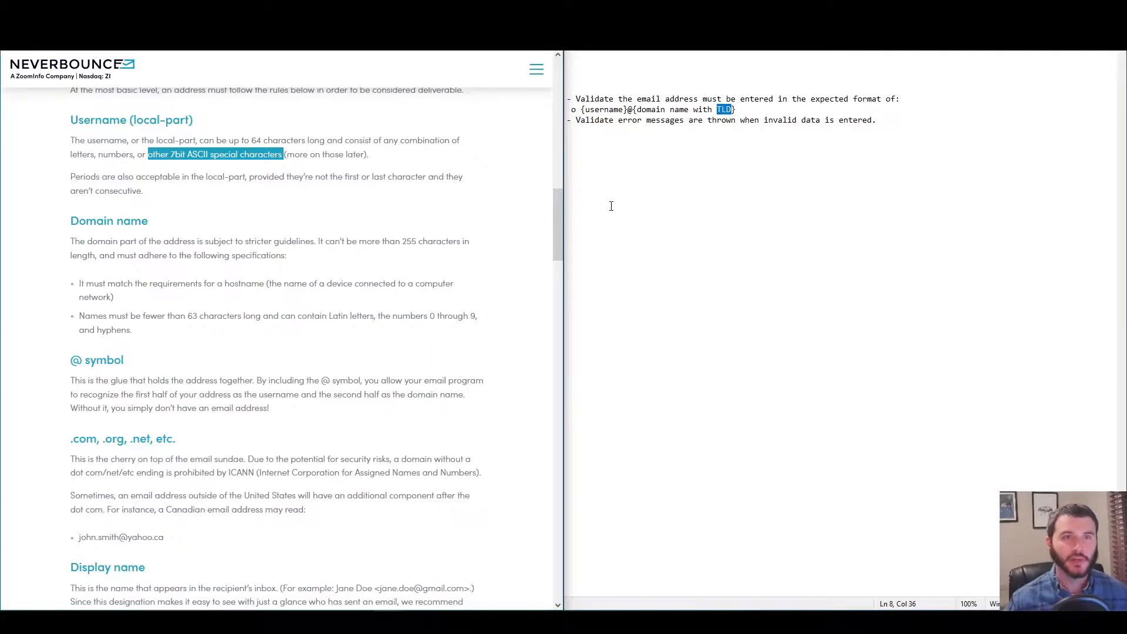
Add a "Username:" heading below the acceptance criteria in the note, with the bullet "- Test Minimums and Maximums" under it.
click(687, 178)
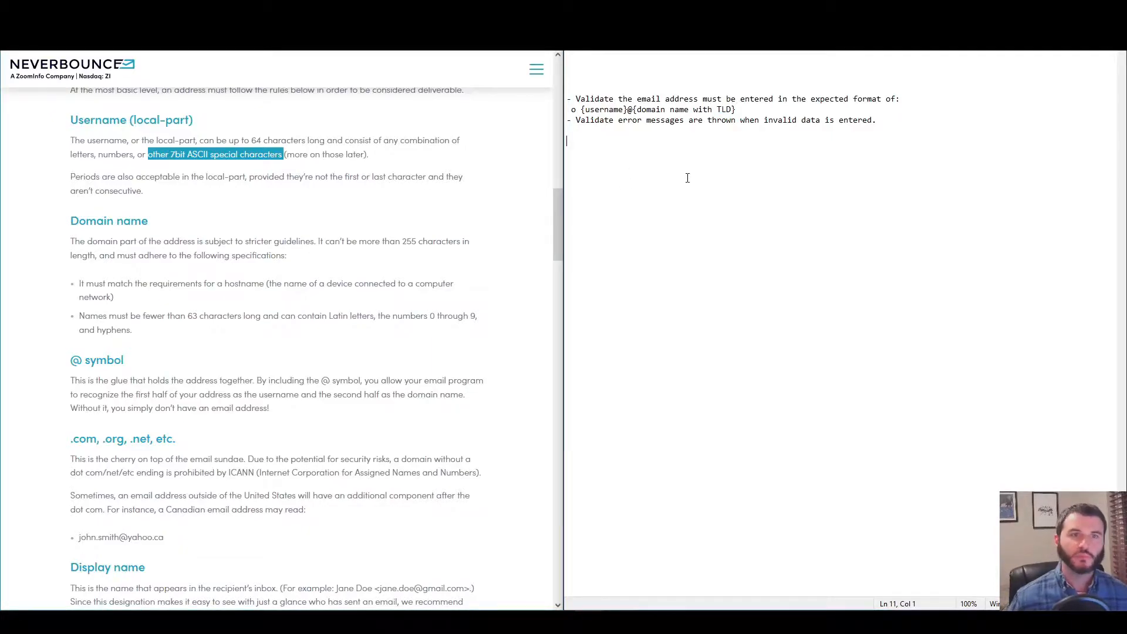
drag(251, 141, 312, 141)
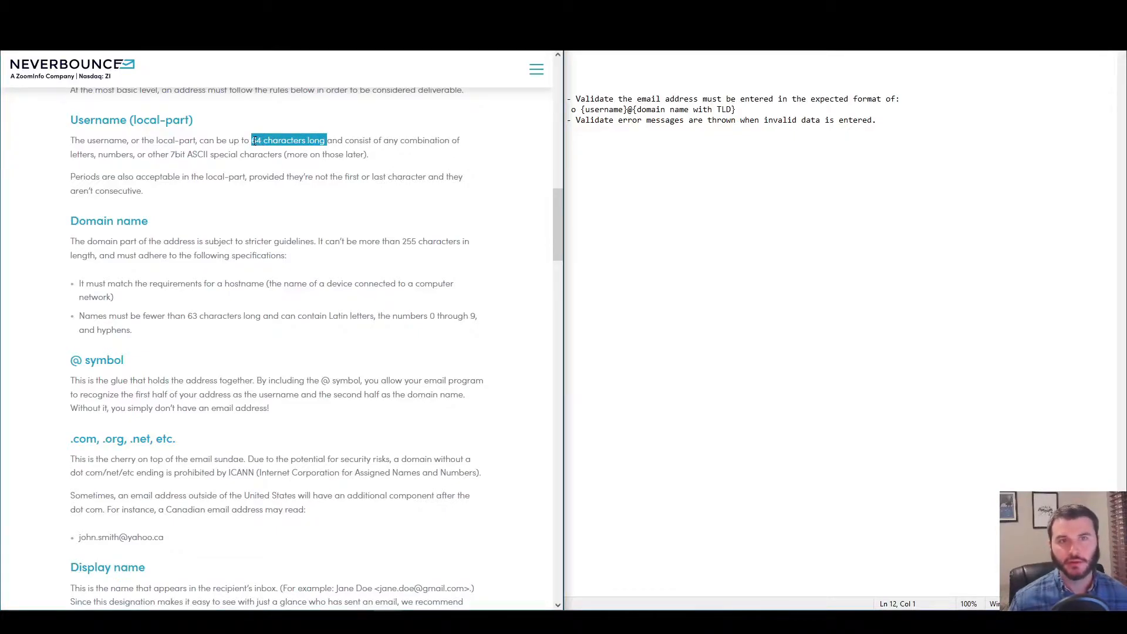
click(701, 217)
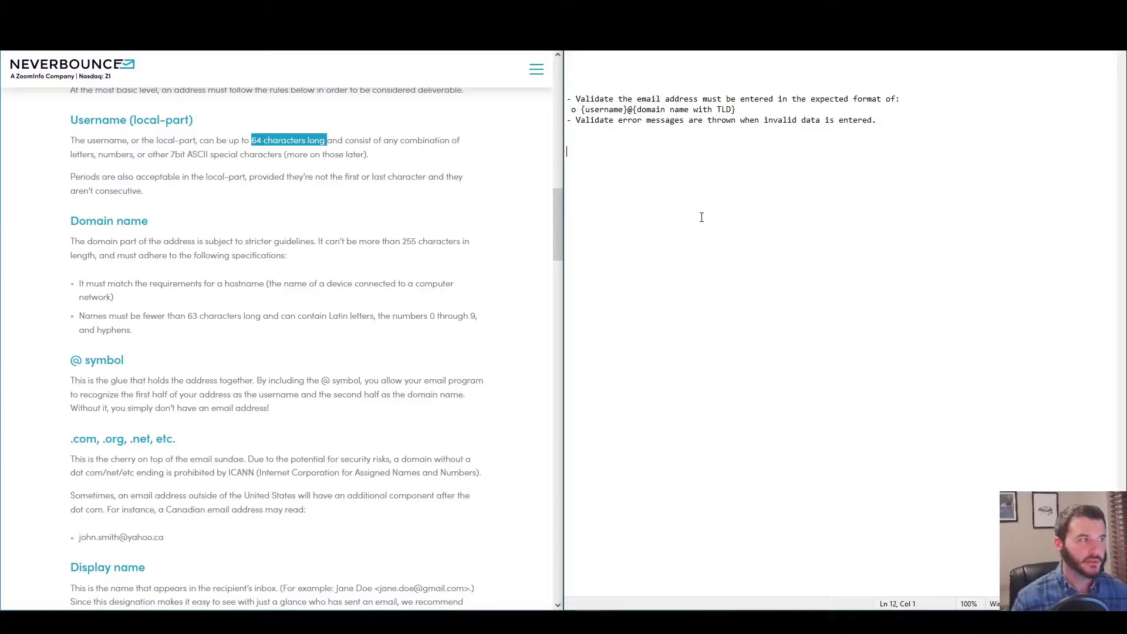
text(Username)
text(: )
text(-)
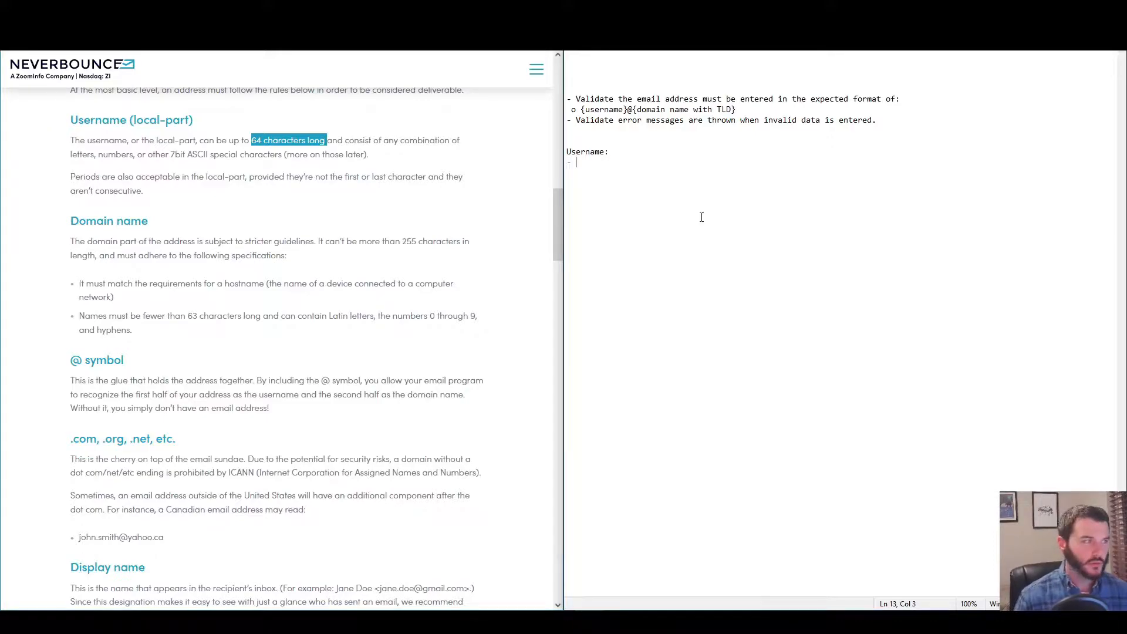
text( Test)
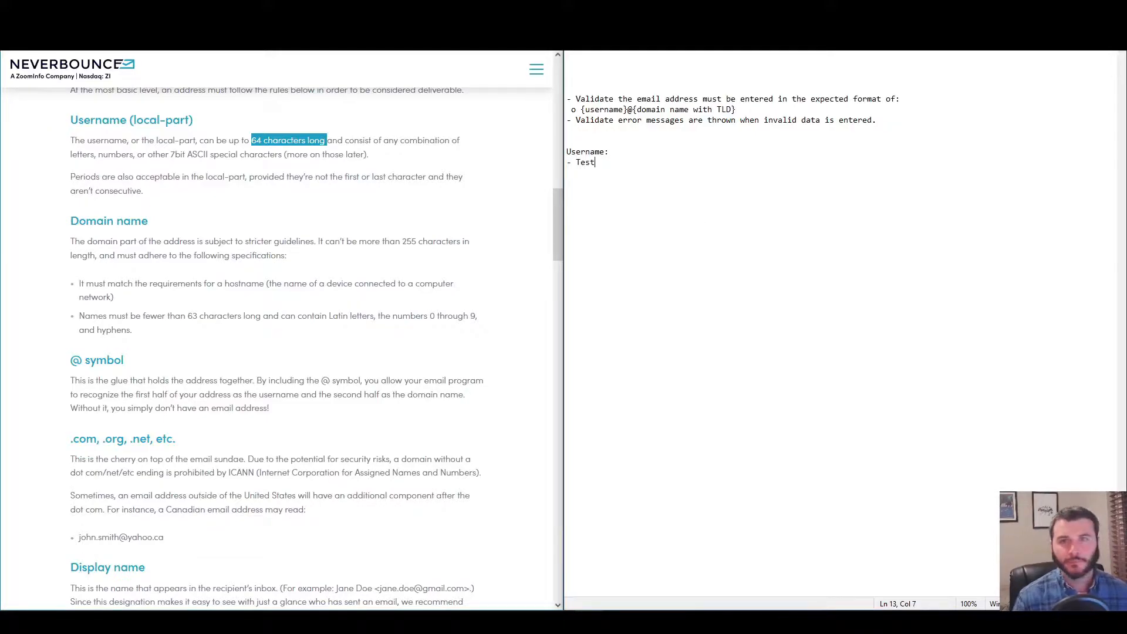
text( Minimums)
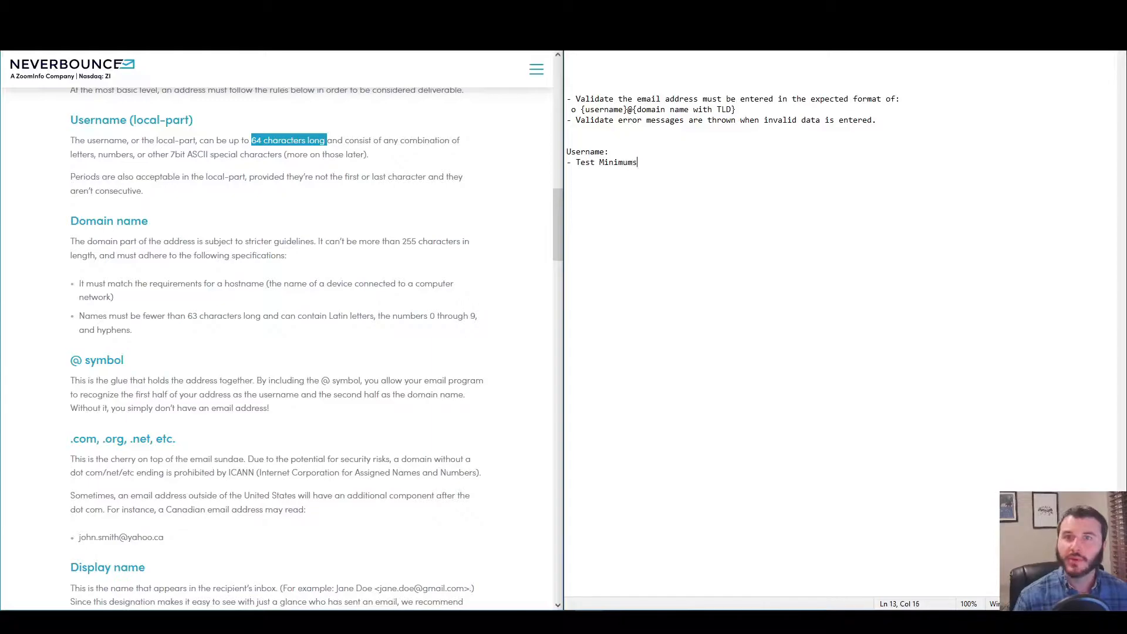
text( and Maximums)
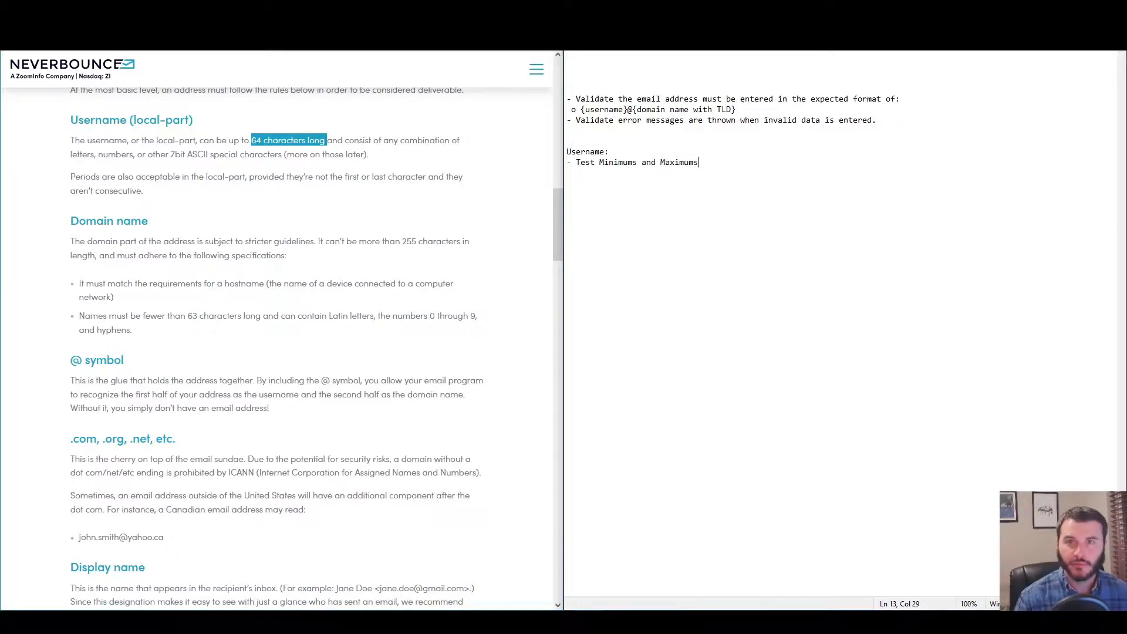
key(Return)
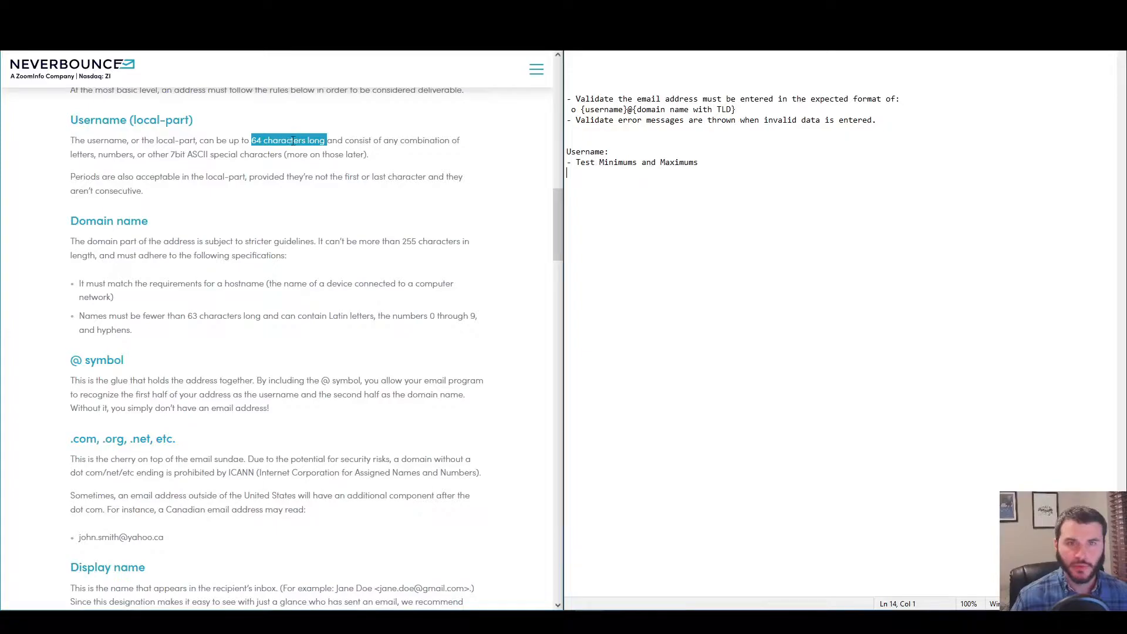
List the username length boundary values under the bullet as "1, 64" and "0, 65" on separate lines.
text(1,)
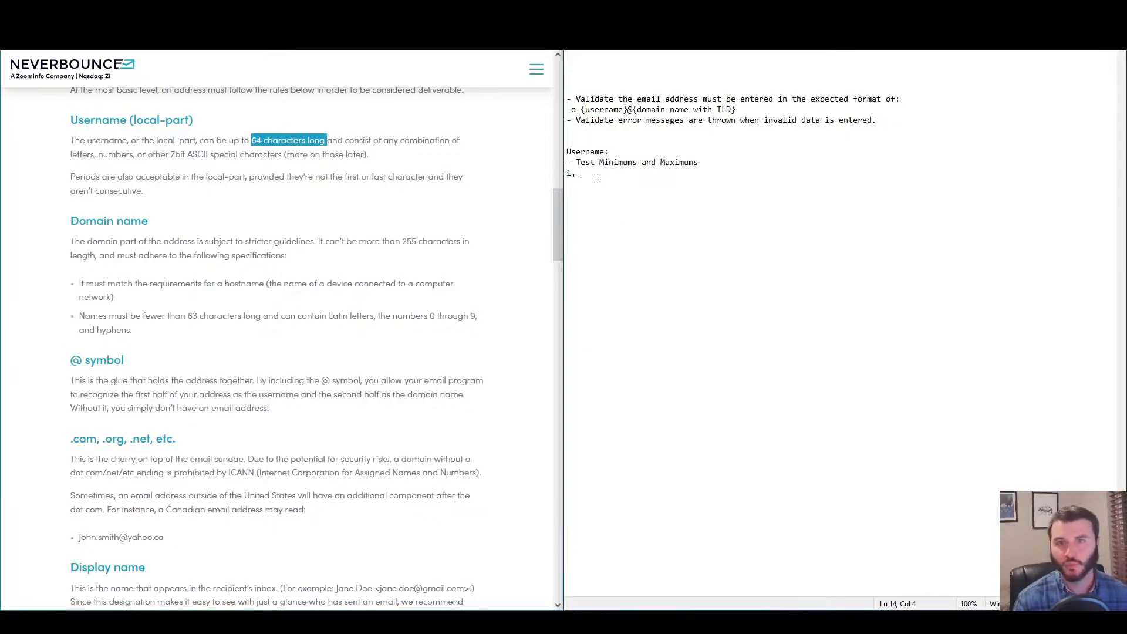
text( 64 )
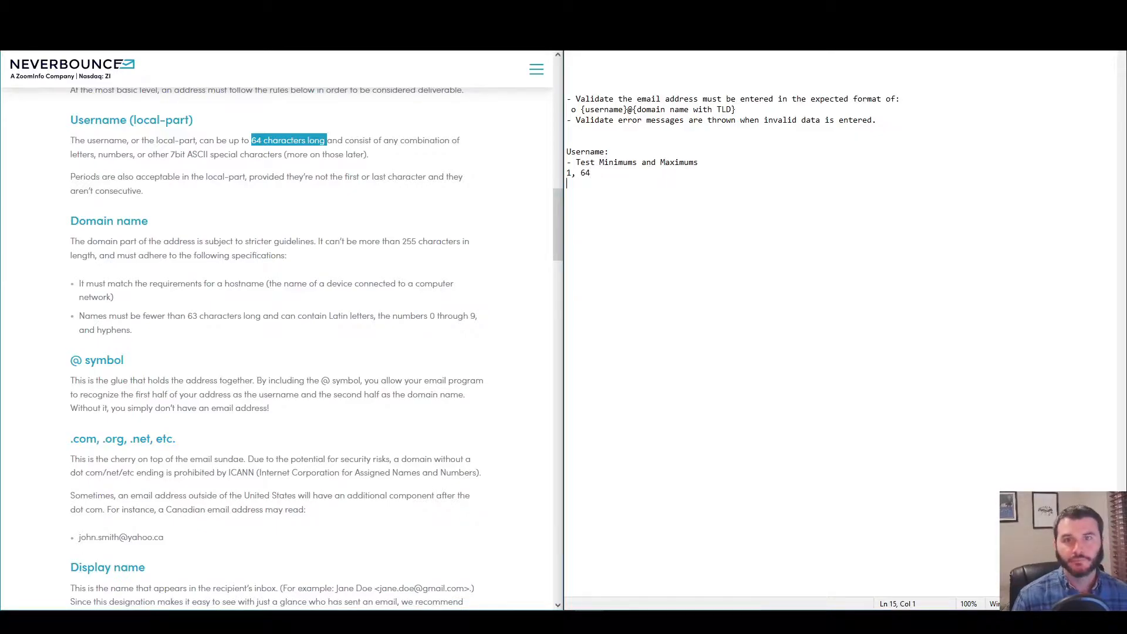
text(0)
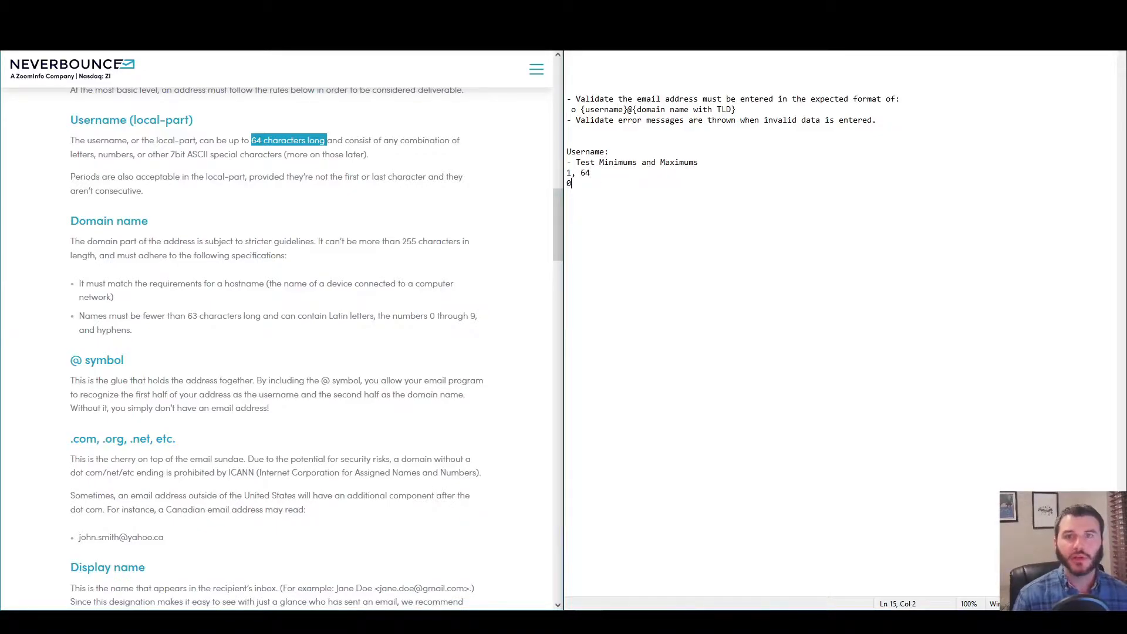
text(, 6)
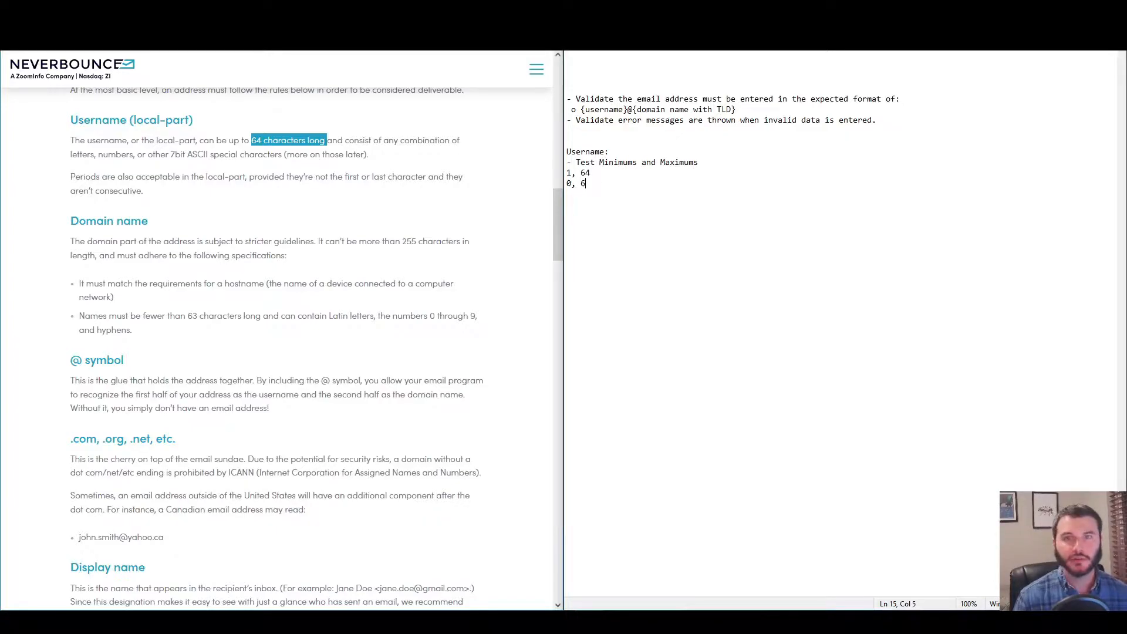
text(5)
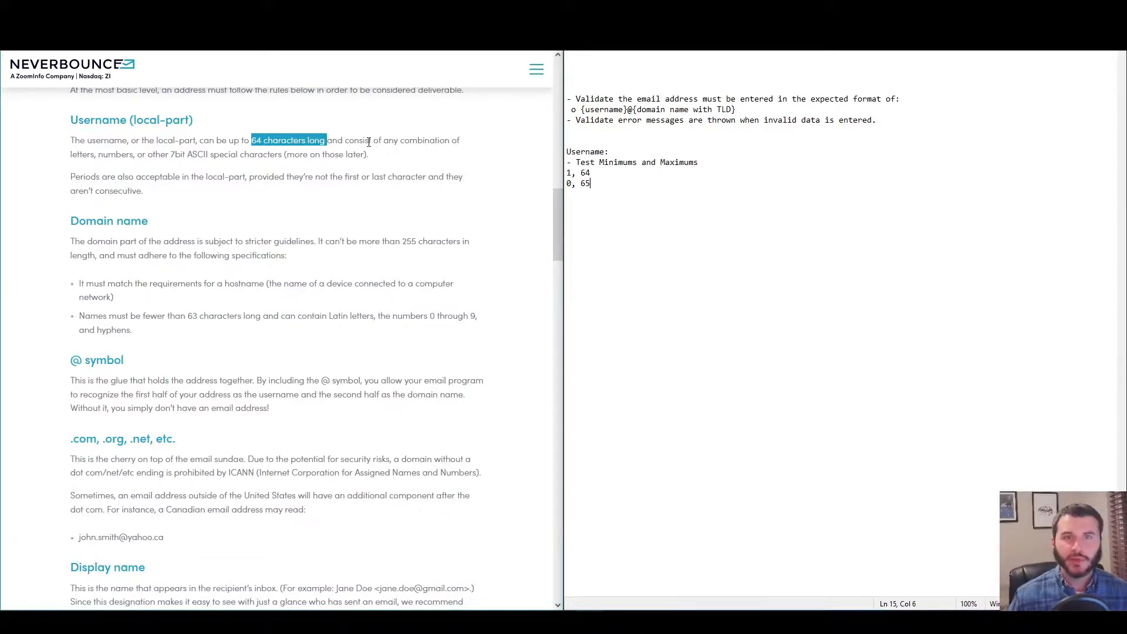
Add the bullets "- Only letters" and "- Only numbers" below the username length values, separated by a blank line.
drag(364, 141, 437, 142)
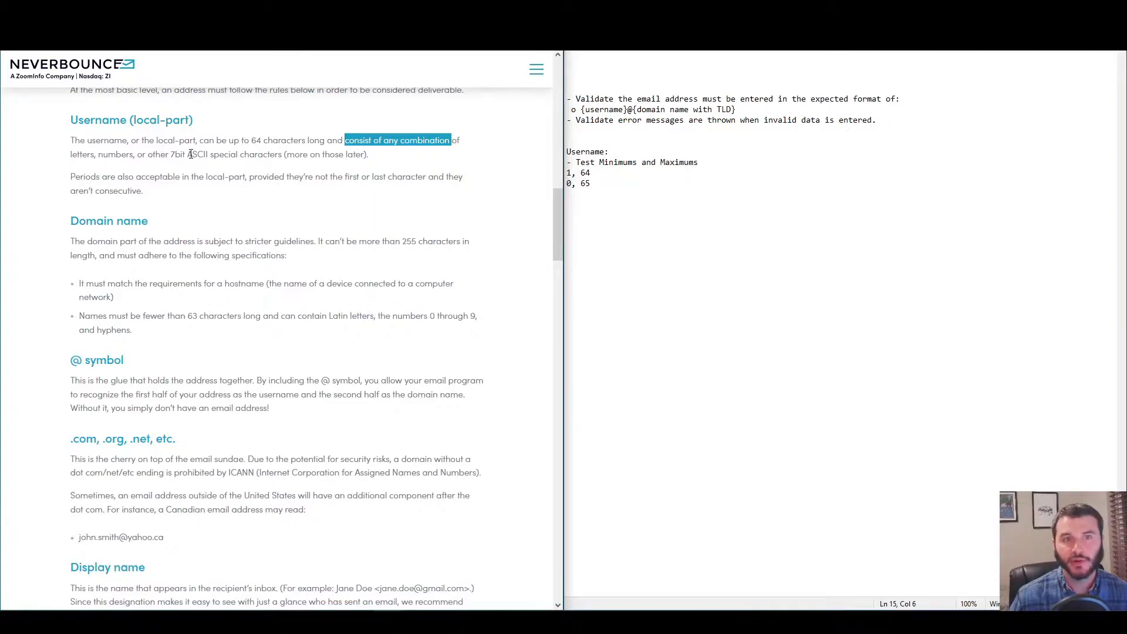
click(615, 223)
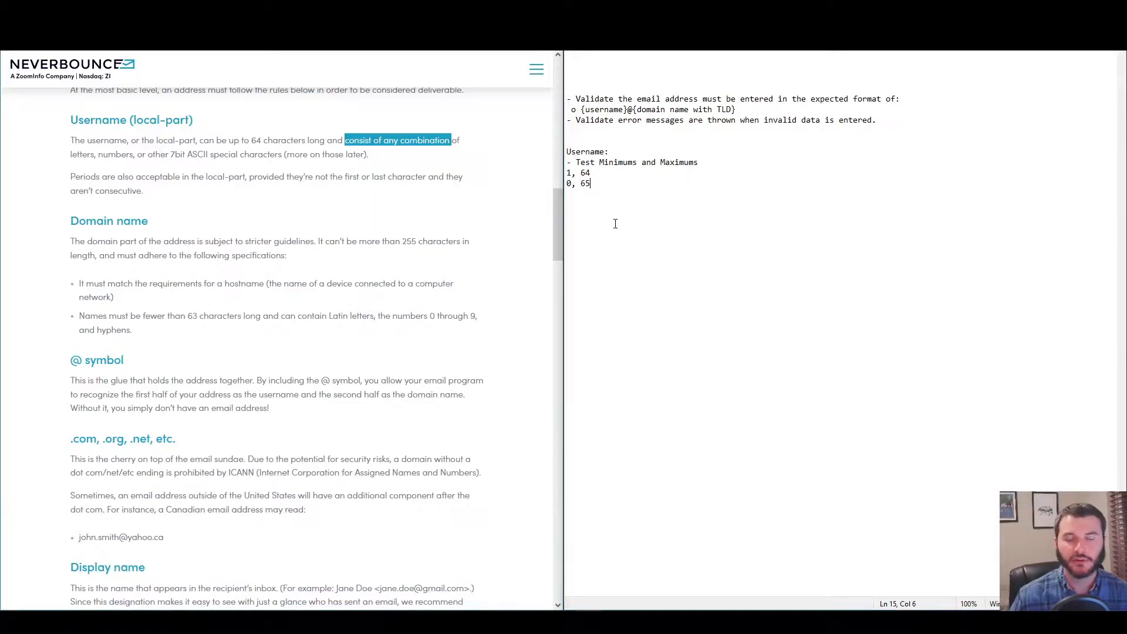
key(Return)
text(- Only l)
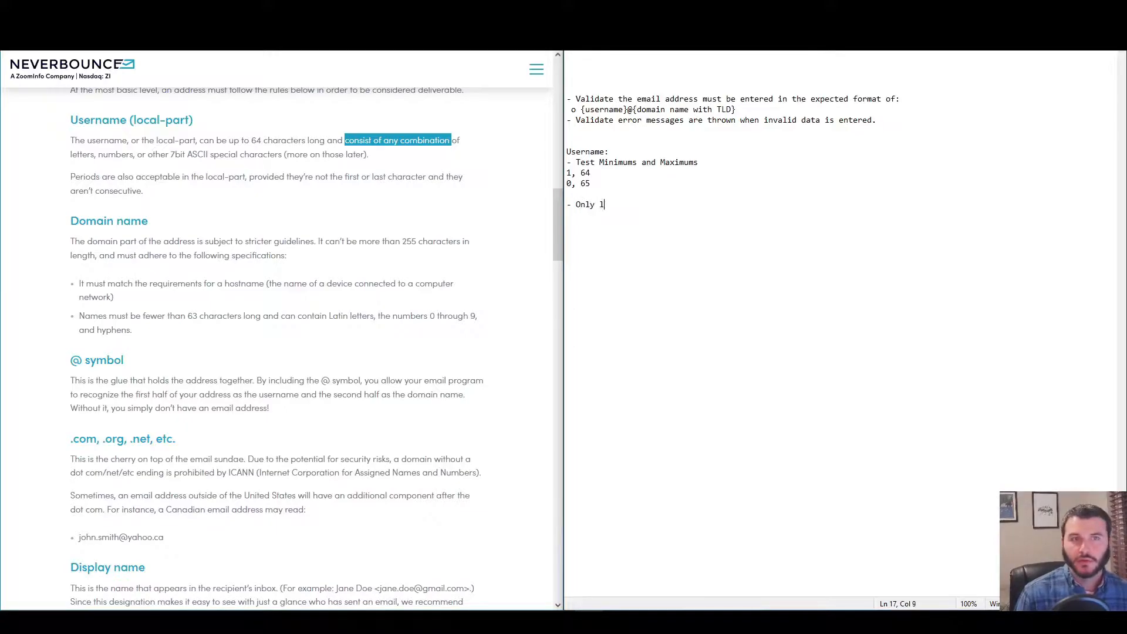
text(etters)
key(Return)
text(- O)
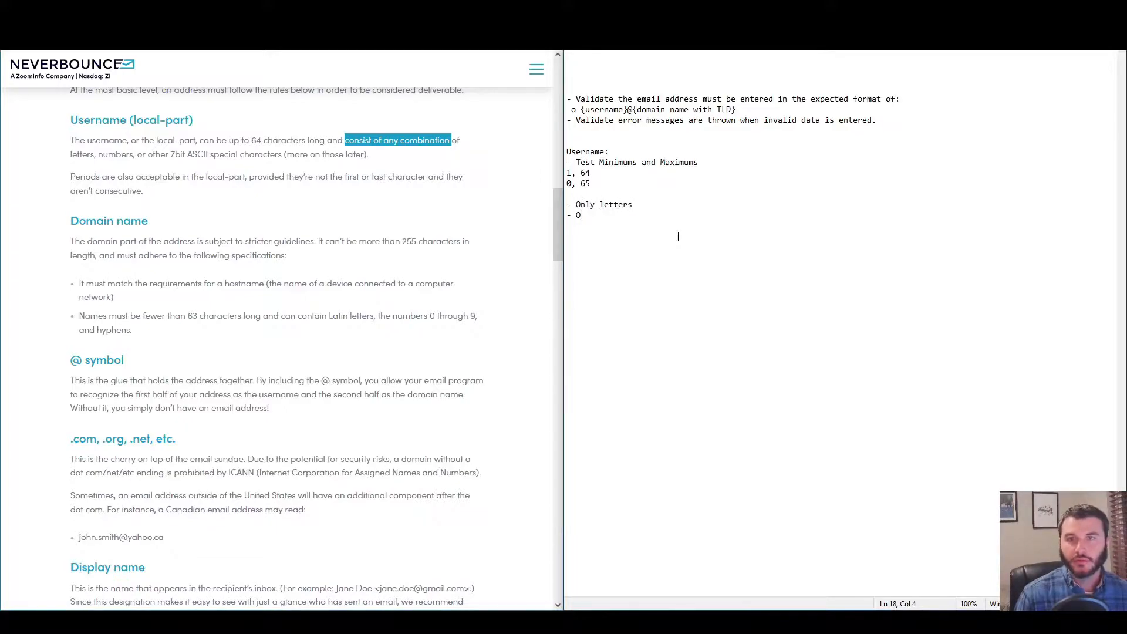
text(nly numbers)
key(Return)
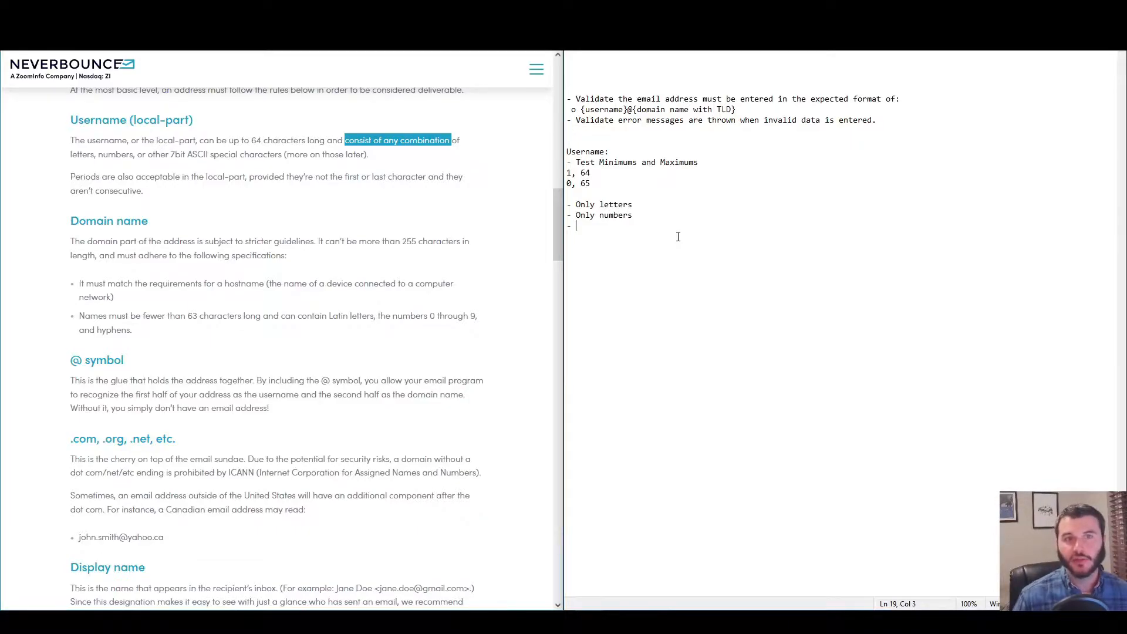
Copy "7bit ASCII special characters" from the article's Username rules into the note as the next bullet.
drag(171, 155, 283, 155)
key(ctrl+c)
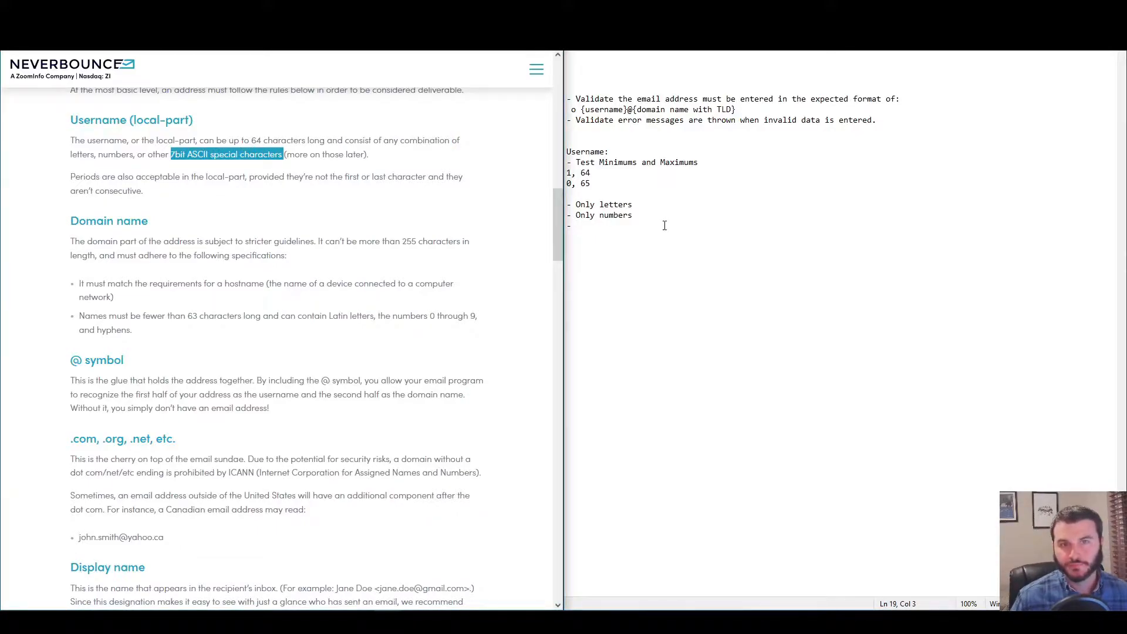
click(671, 228)
key(ctrl+v)
key(Return)
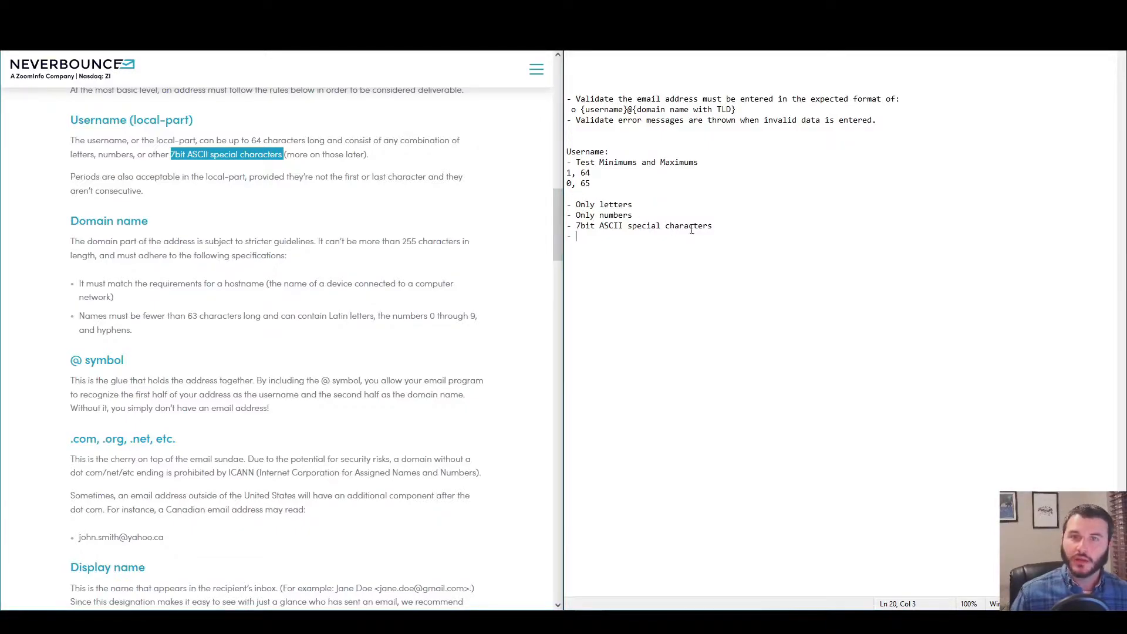
Add a combined username case reading "- Letters, numbers, and Special characters" below the single character-type bullets.
drag(757, 229, 562, 201)
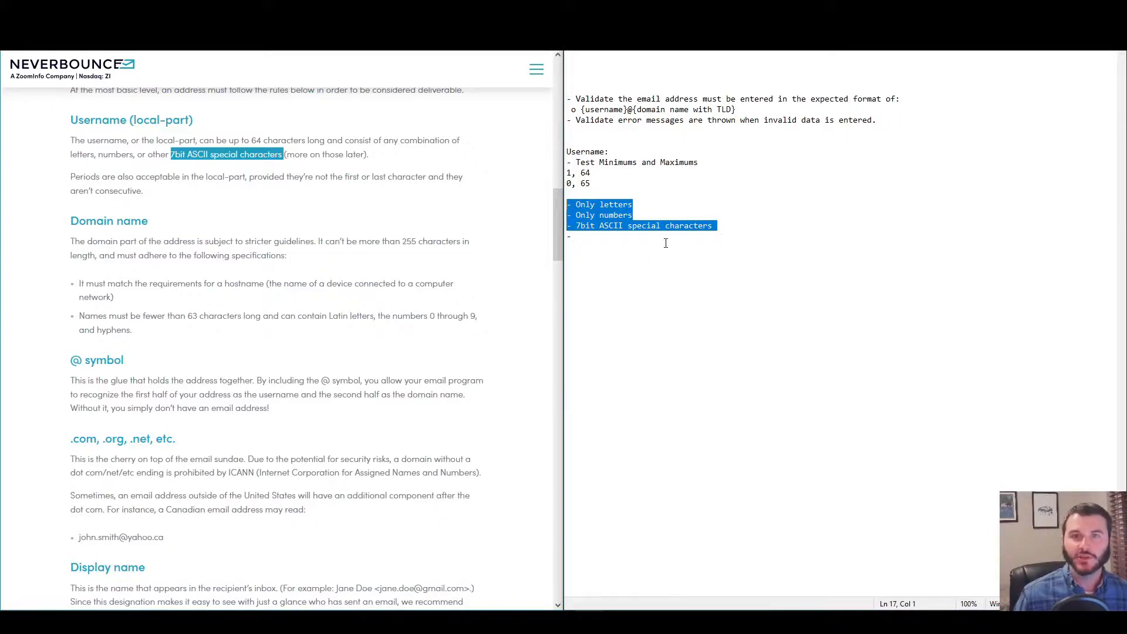
click(669, 260)
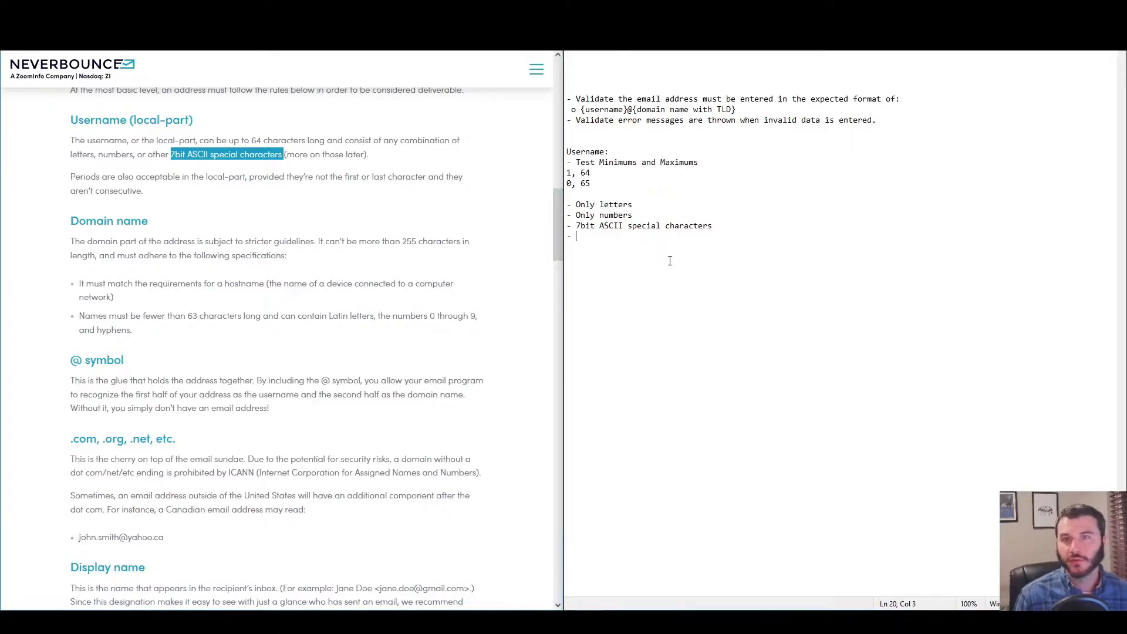
text(Letters, numbers, )
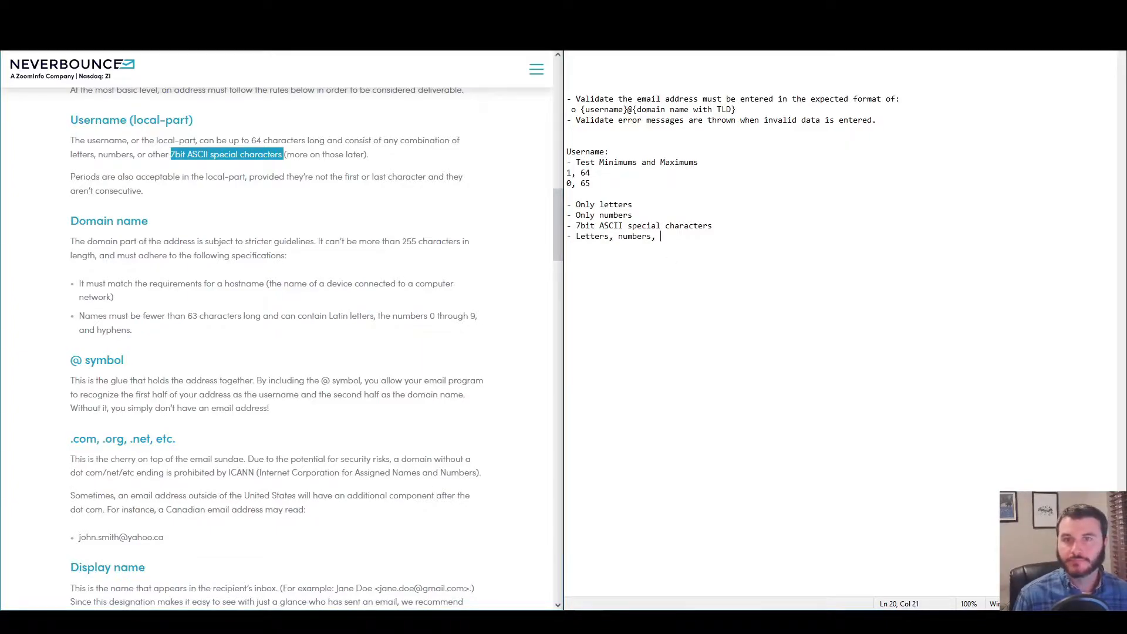
text(and Special characters)
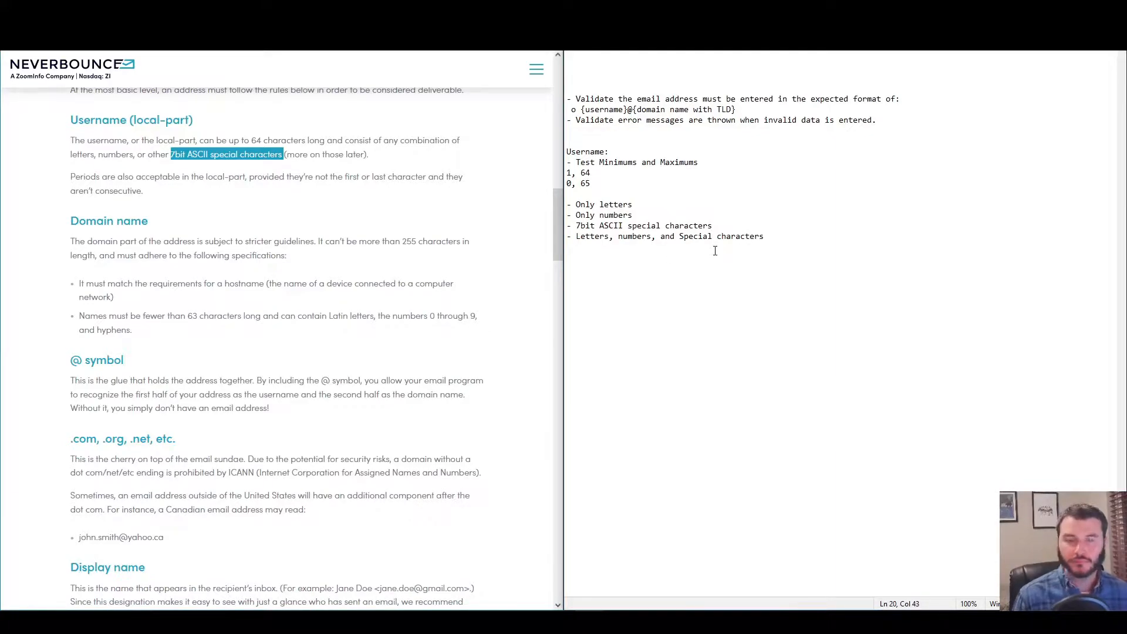
Check the article's rule on periods in the local-part and add the bullet "- username with a period - allowed".
click(106, 140)
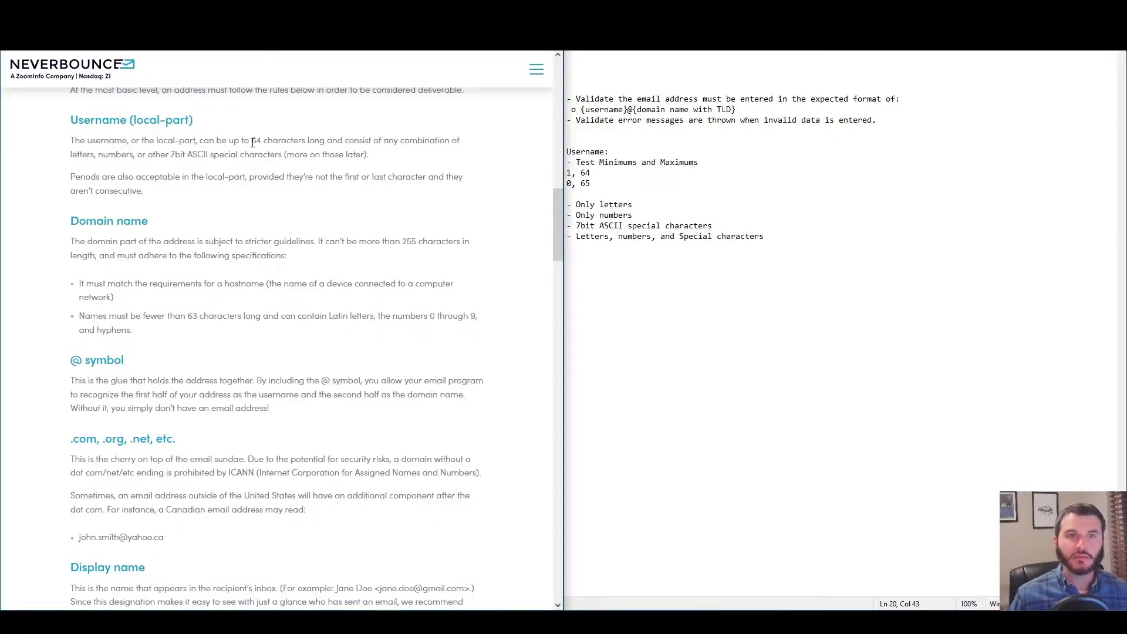
drag(399, 157, 56, 145)
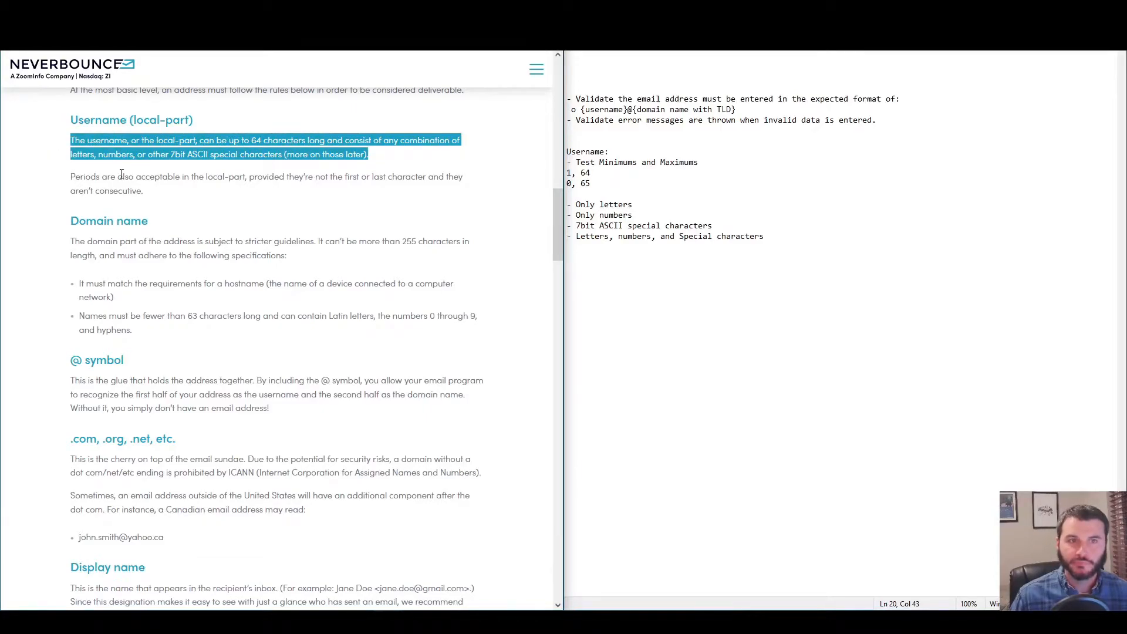
click(72, 176)
drag(73, 176, 225, 178)
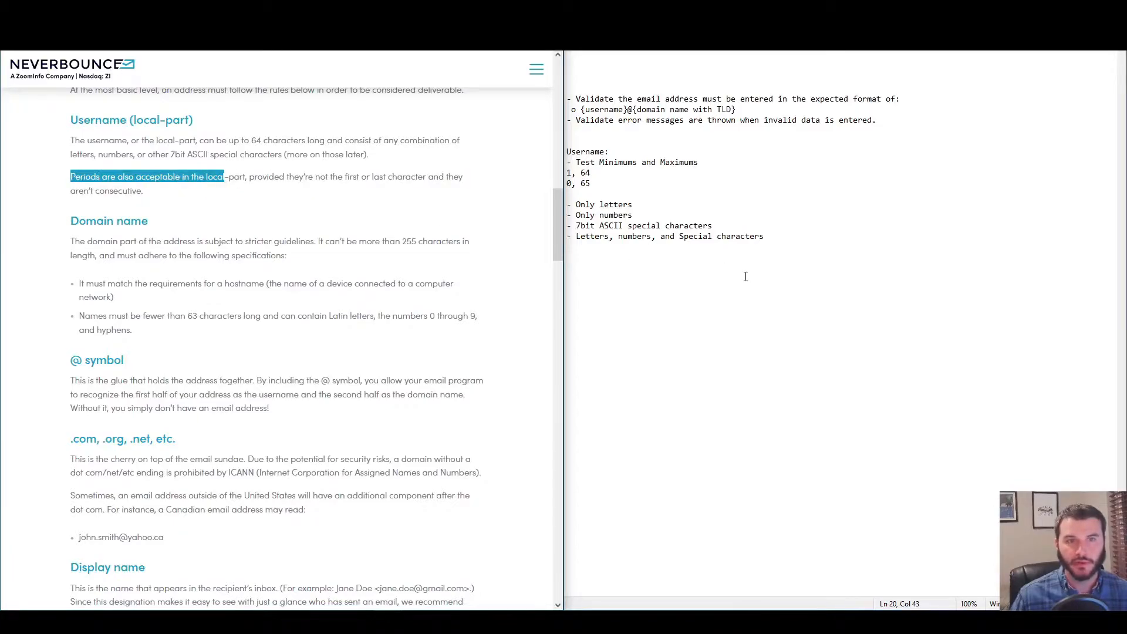
click(810, 268)
key(Return)
text(- username with a period - allowed)
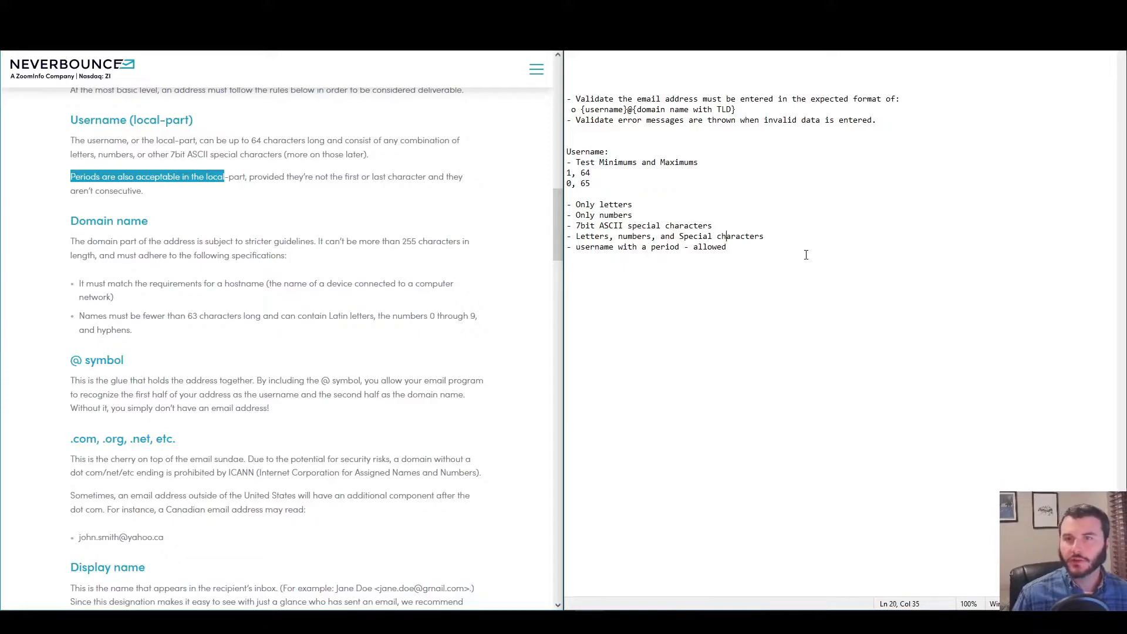
Label both the combined-characters case and the username-with-a-period case as "- valid".
text(- allowed)
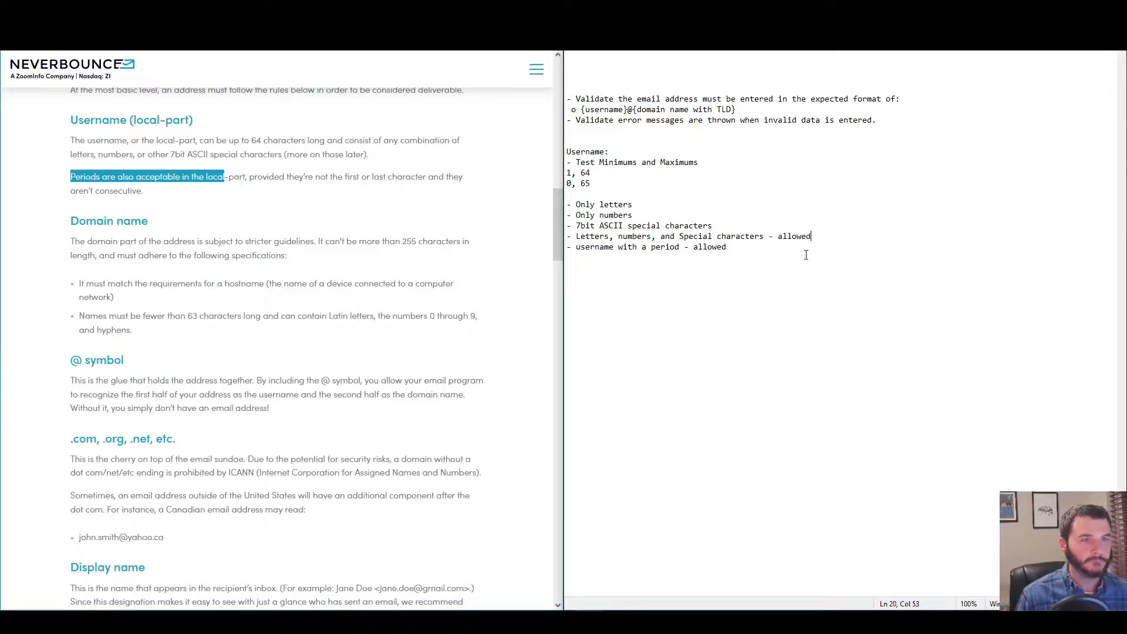
key(ctrl+shift+Left)
text(valid)
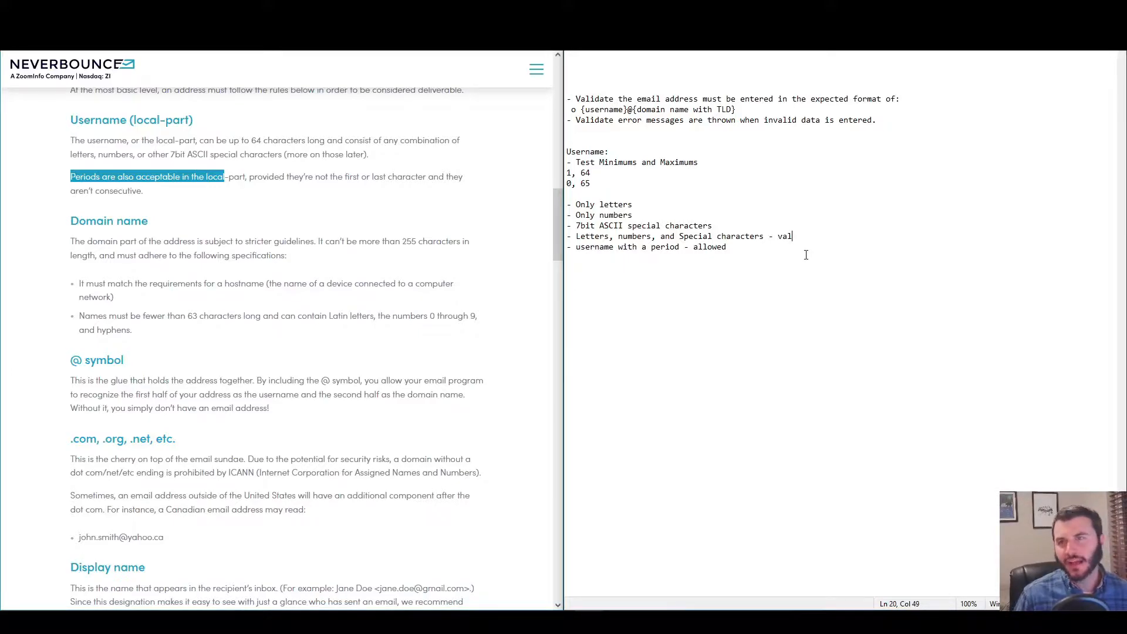
key(Down)
key(ctrl+shift+Left)
text(valid)
Append "- valid" to the 7bit ASCII special characters, Only numbers and Only letters bullets.
key(Up)
text(valid)
key(Up)
text(- valid)
key(Up)
text(- valid)
Mark the username length line "0, 65" as "- invalid" and the line "1, 64" as "- valid".
key(Up)
key(Up)
text(- invalid)
key(Up)
text(- valid)
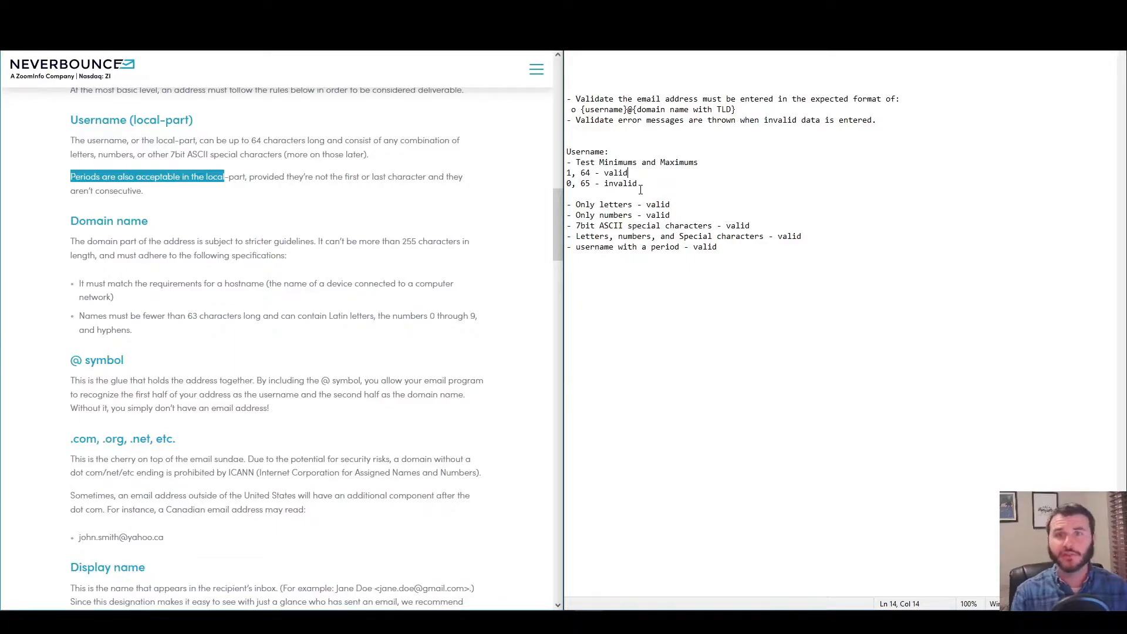
Check the article's period restrictions and add the username case "- first character is a period - invalid" at the end of the list.
key(ctrl+End)
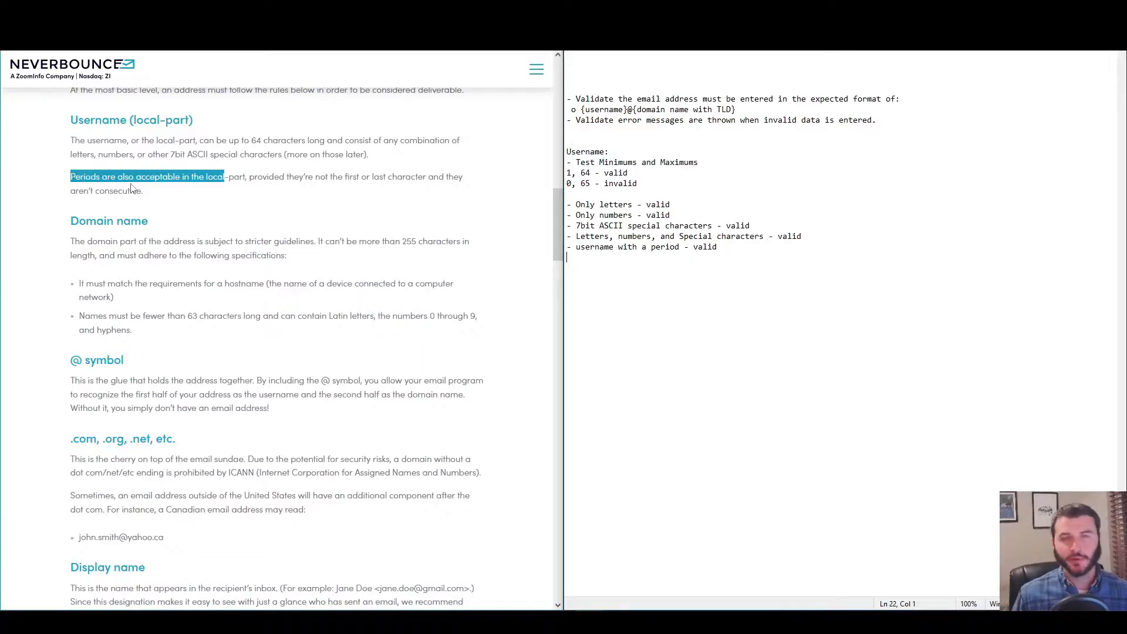
double_click(351, 177)
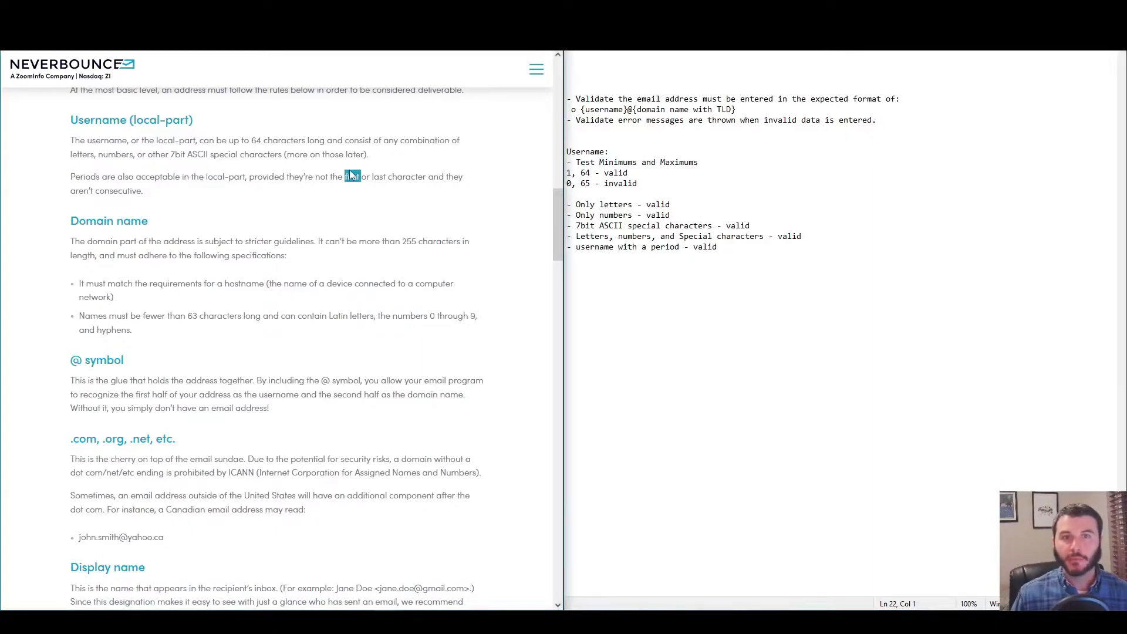
double_click(417, 176)
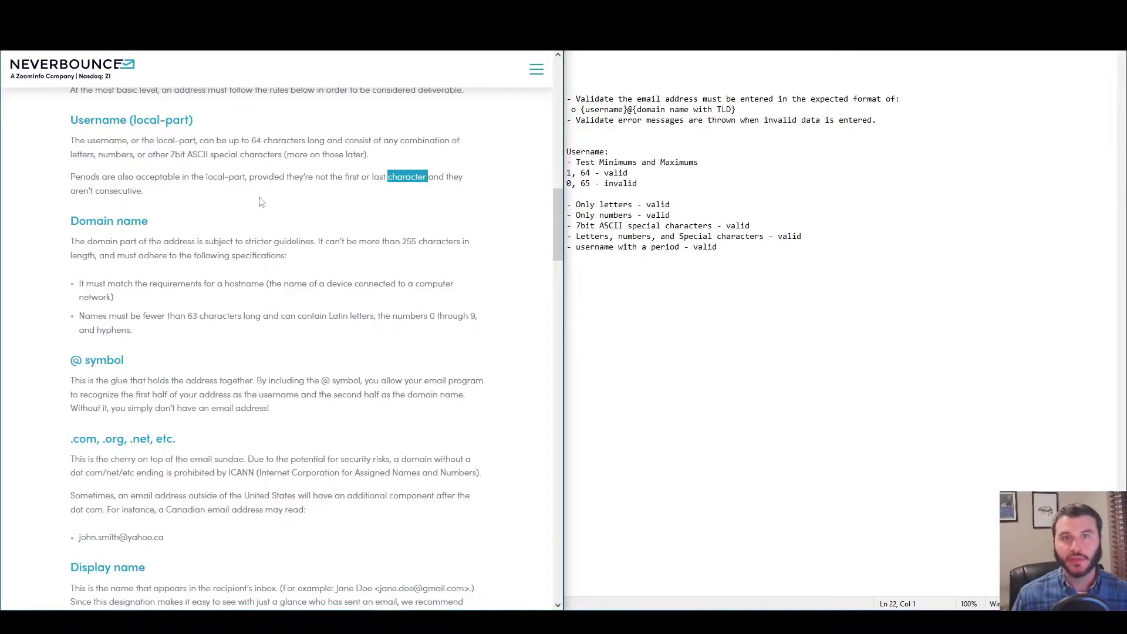
double_click(122, 192)
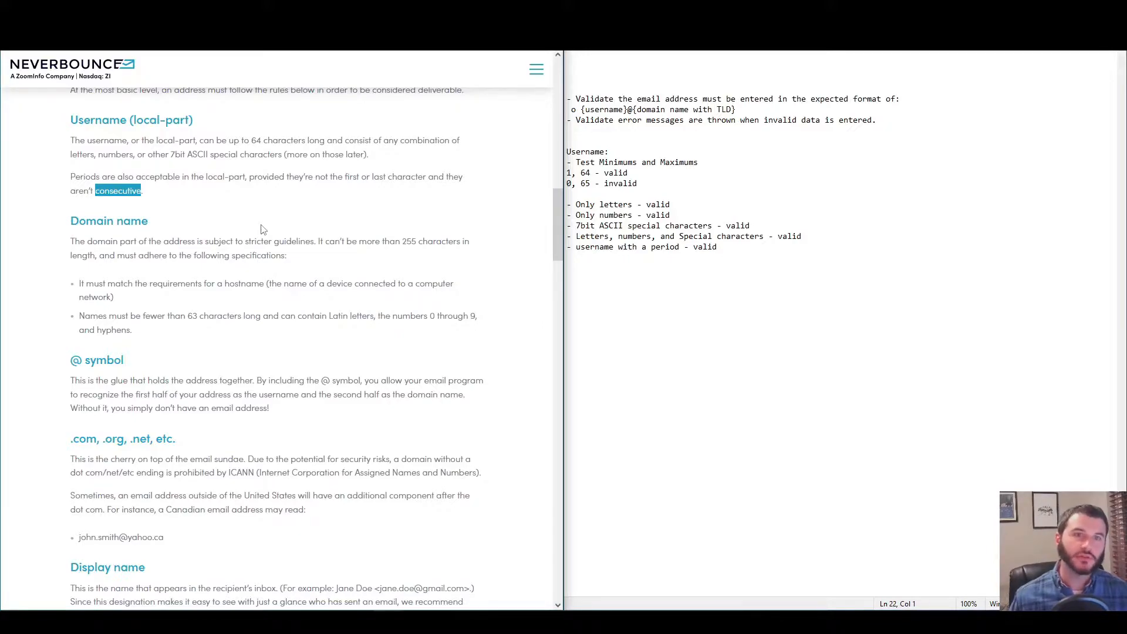
click(814, 292)
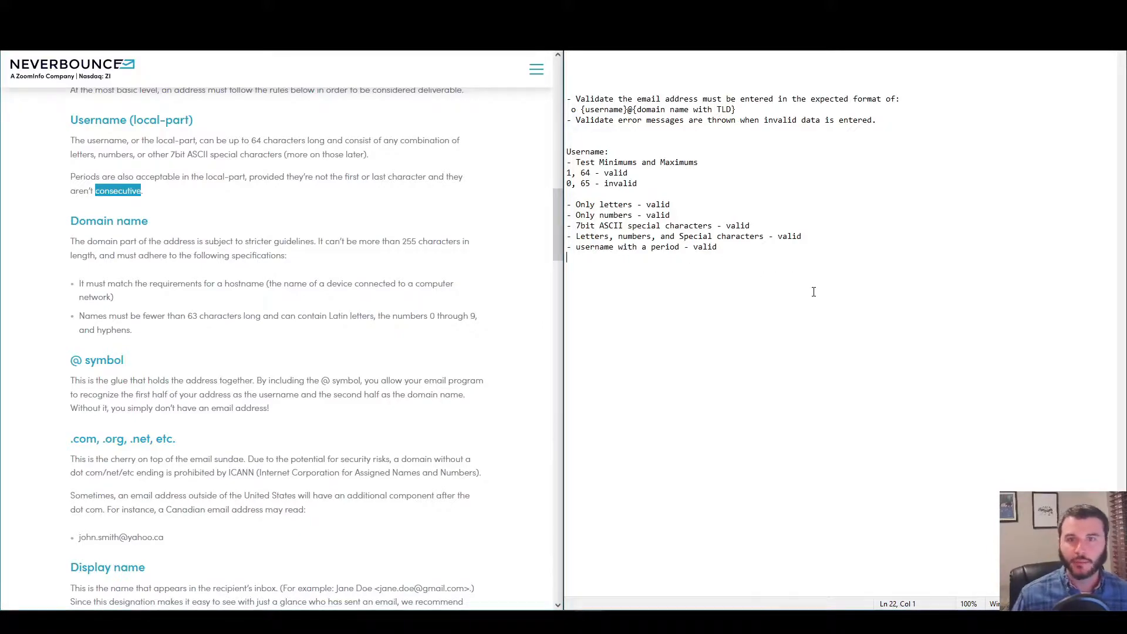
text(- first character i)
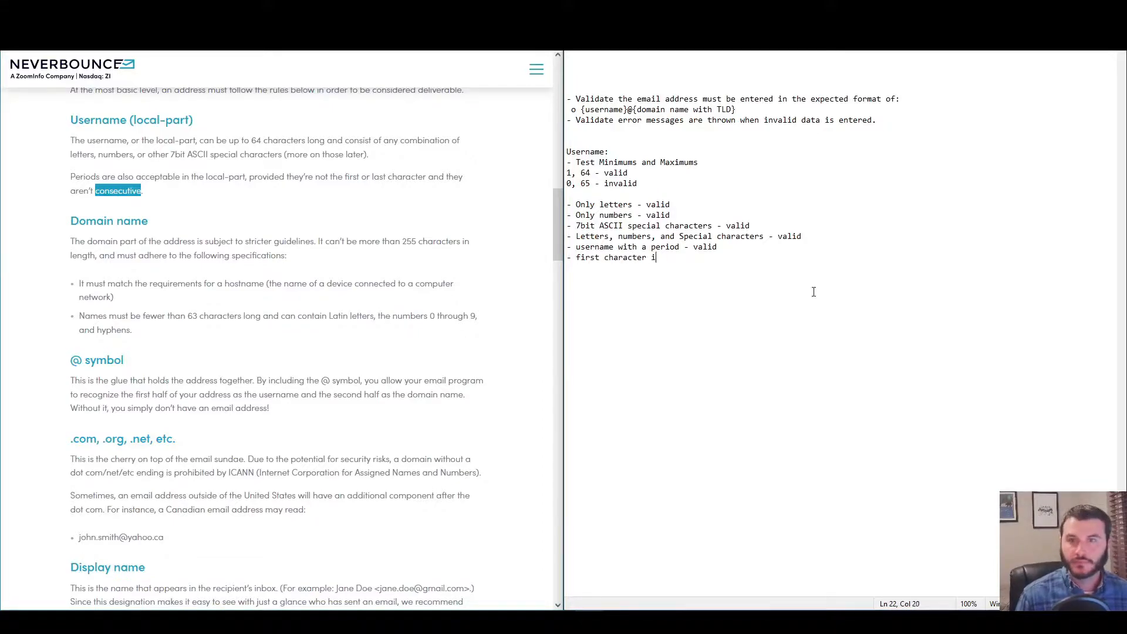
text(s a period - invalid)
key(Return)
Add the username cases "- last character is a period - invalid" and "- two consecutive periods - invalid".
text(- last)
key(Up)
key(Right)
key(shift+End)
key(ctrl+c)
key(Down)
key(ctrl+v)
key(Return)
text(- two consecutive periods - invalid)
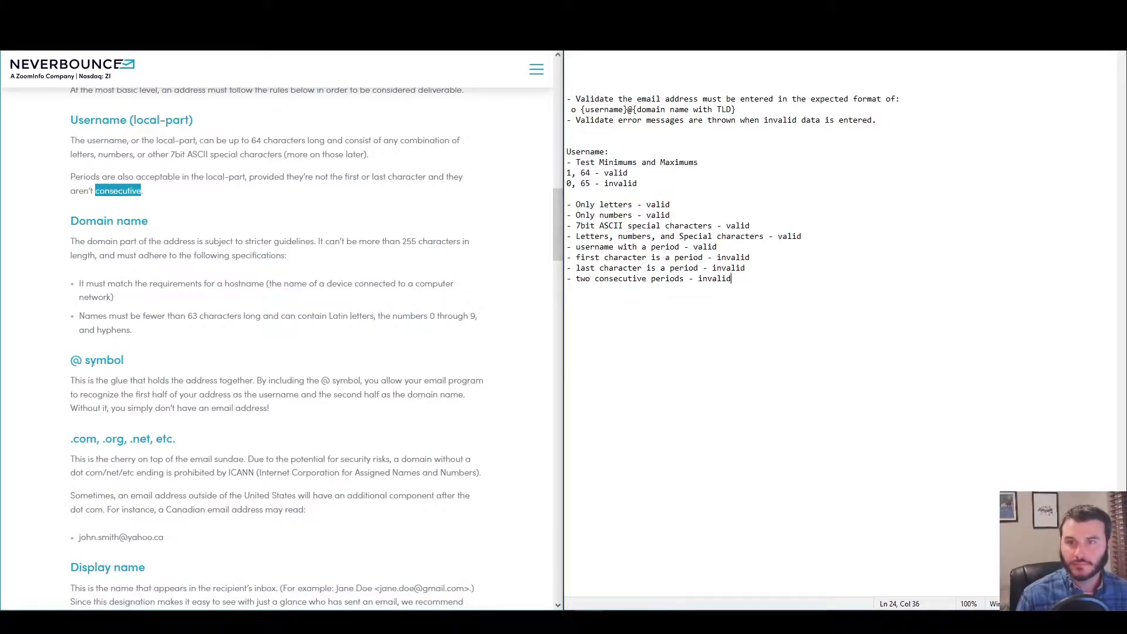
Start a new section headed "Domain Name:" below the username cases, following the article's next heading.
key(Return)
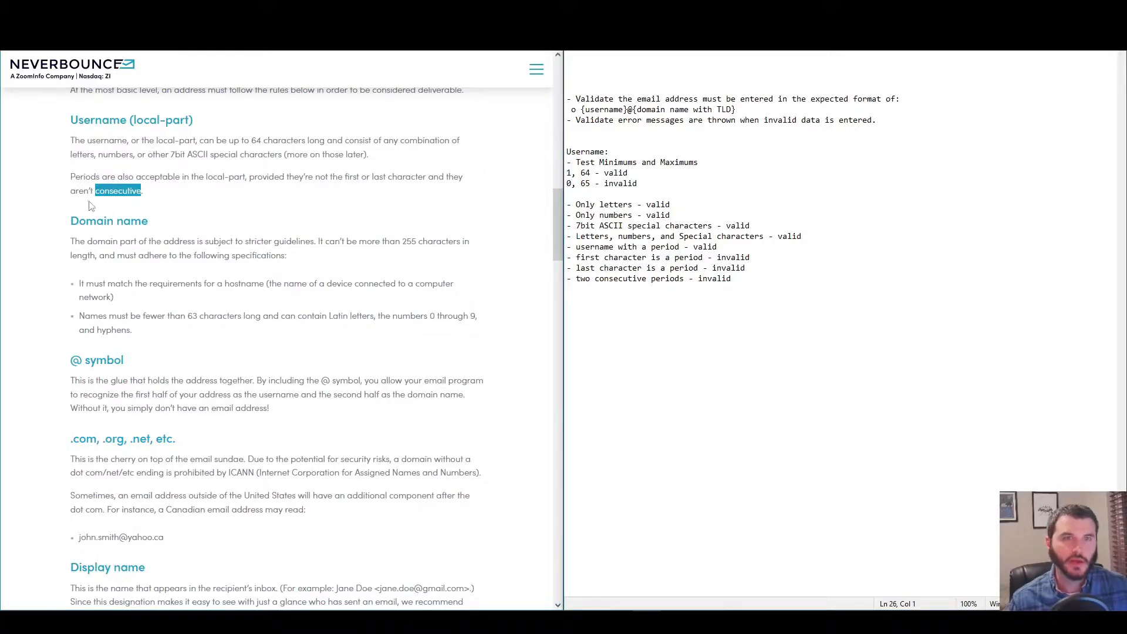
drag(85, 222, 148, 222)
text(Domain Name:)
key(Return)
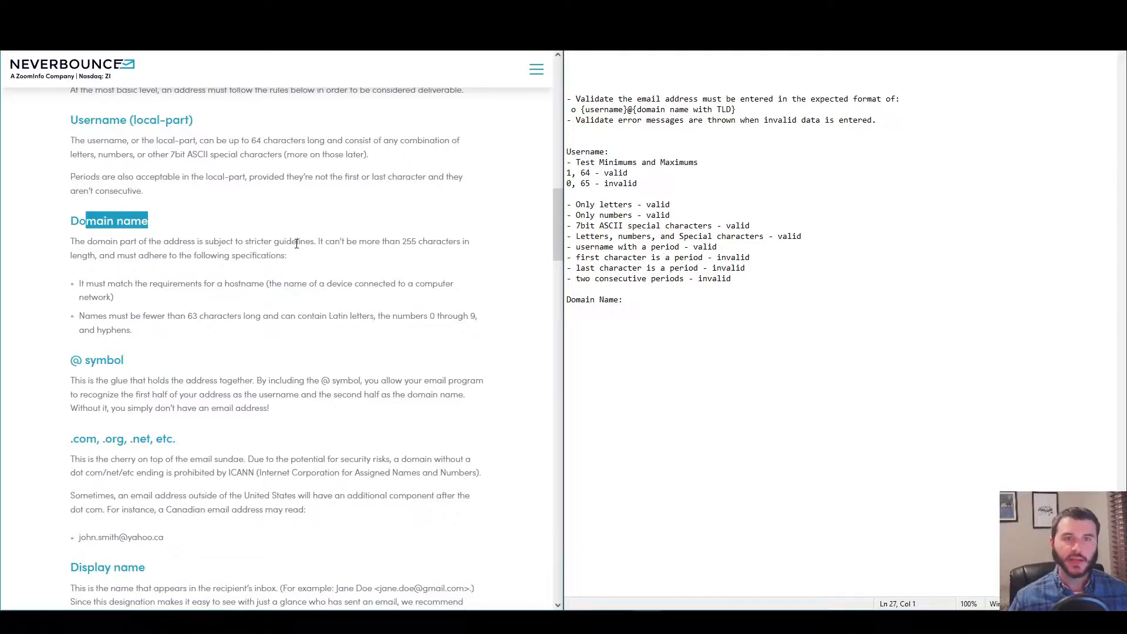
Check the article's domain length rule and copy the username's "Test Minimums and Maximums" bullet with its two value lines under "Domain Name:".
mouse_move(296, 242)
mouse_down()
mouse_move(253, 244)
mouse_move(291, 236)
mouse_up()
click(253, 241)
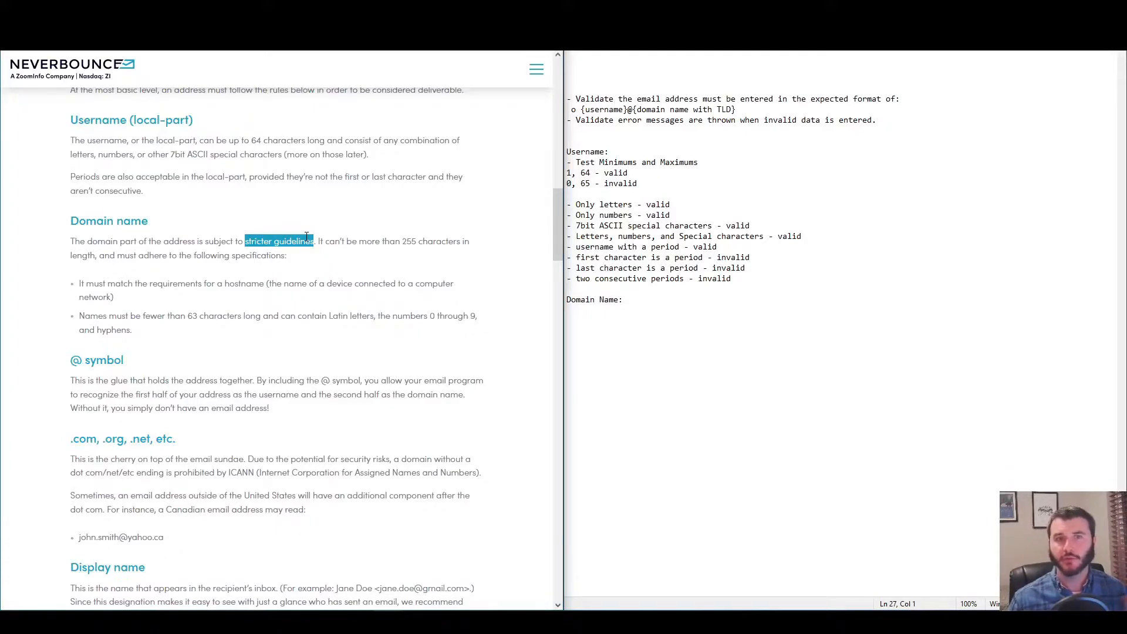
drag(757, 286, 557, 166)
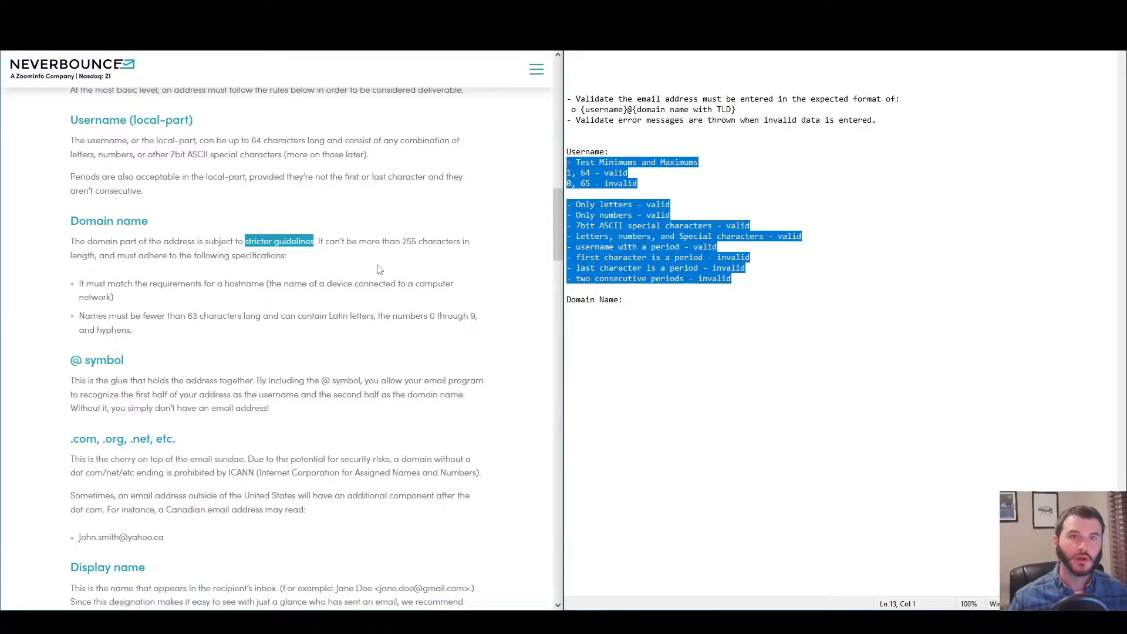
drag(403, 241, 467, 237)
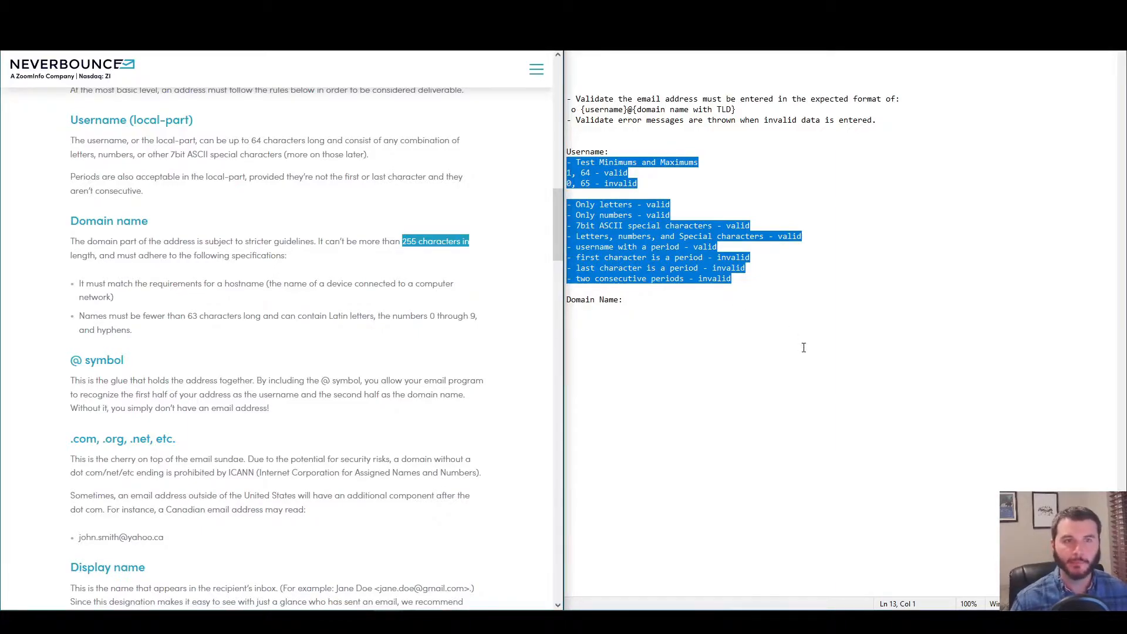
click(737, 332)
text(-)
drag(641, 185, 552, 166)
key(ctrl+c)
drag(567, 311, 619, 316)
key(ctrl+v)
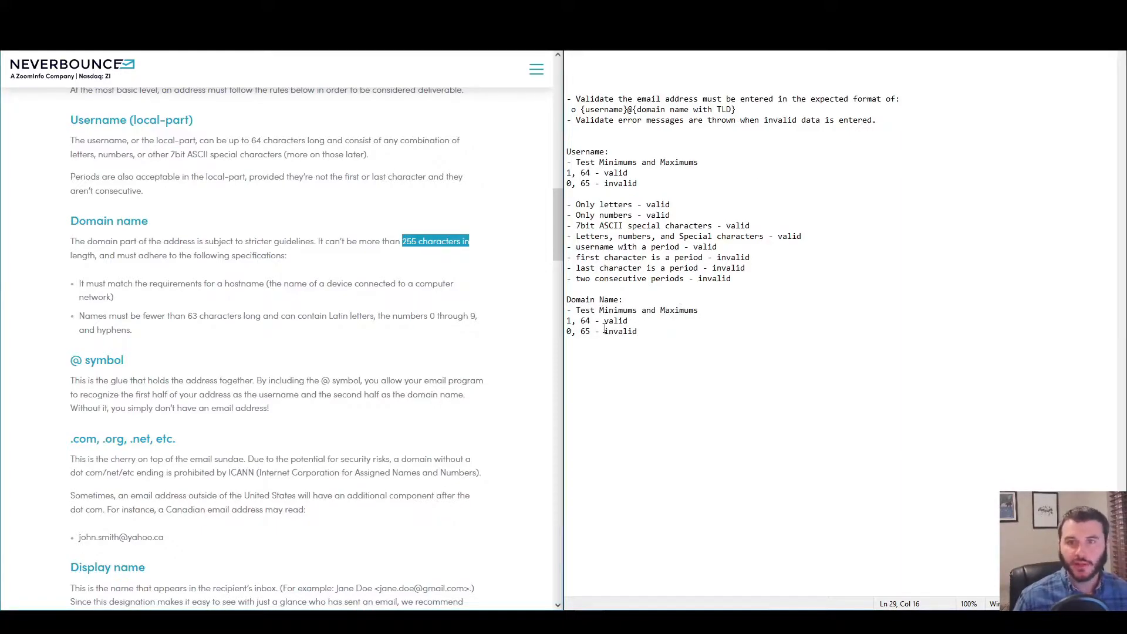
Change the domain name's upper length values to 255 on the valid line and 256 on the invalid line.
double_click(585, 321)
text(255)
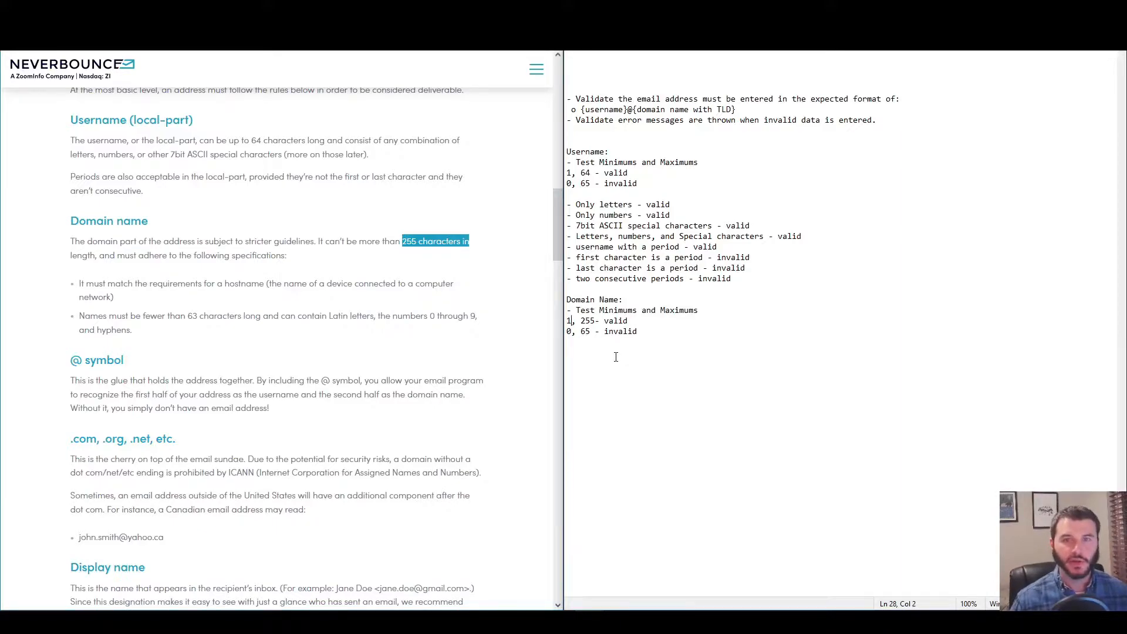
double_click(585, 331)
text(256)
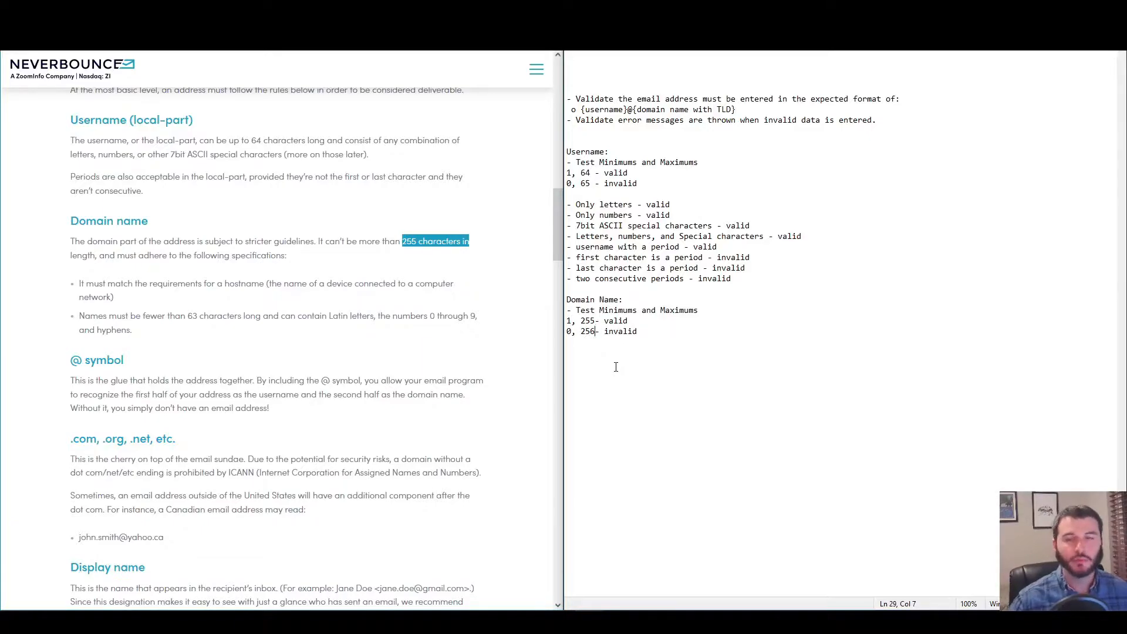
key(End)
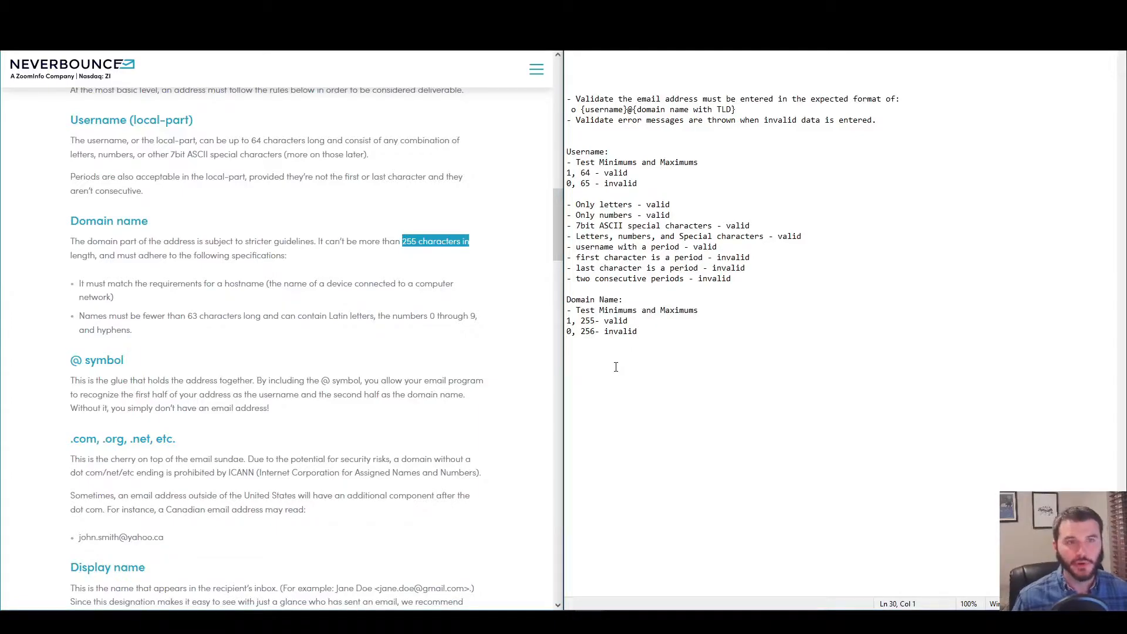
Check the article's hostname and name-length rules, and append "(overall domain name length)" to both domain name length lines.
drag(81, 284, 266, 284)
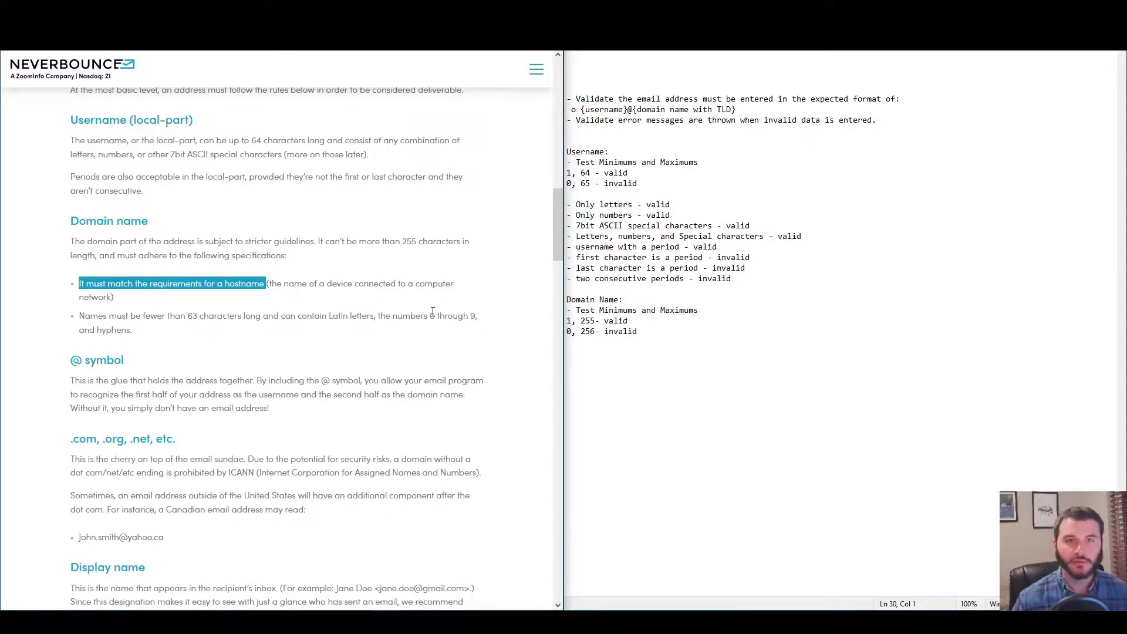
click(120, 334)
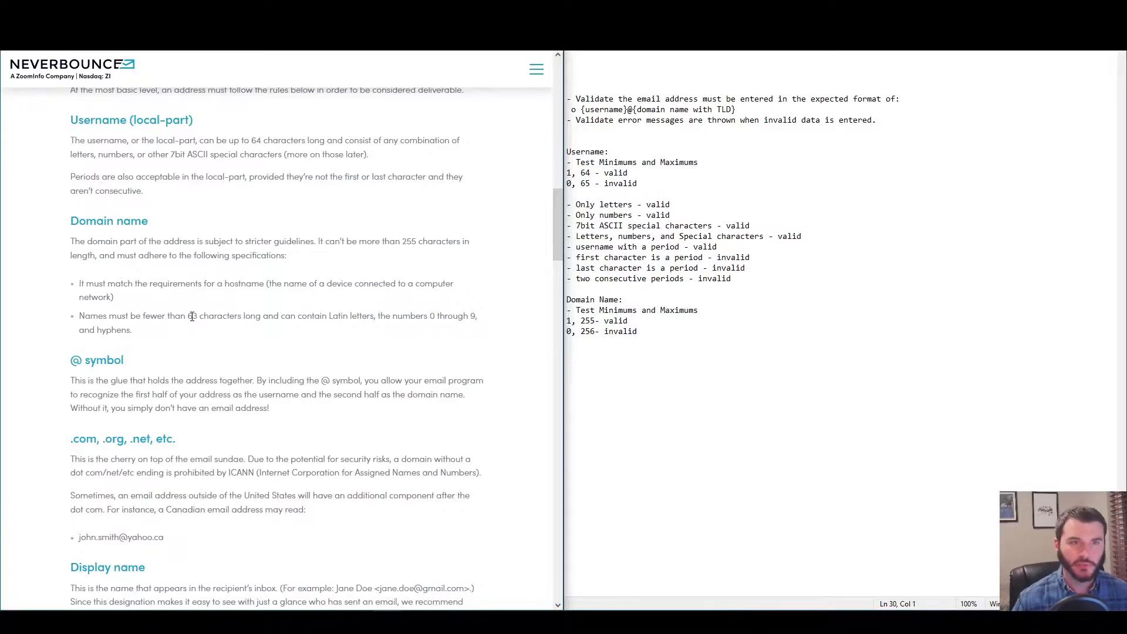
drag(192, 317, 259, 315)
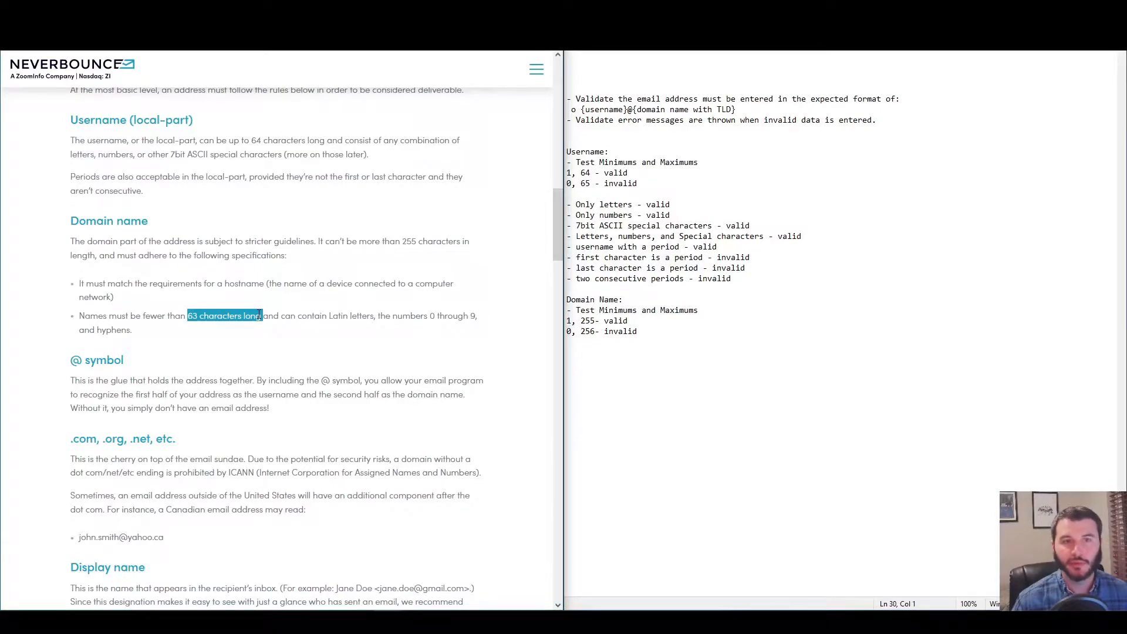
click(658, 331)
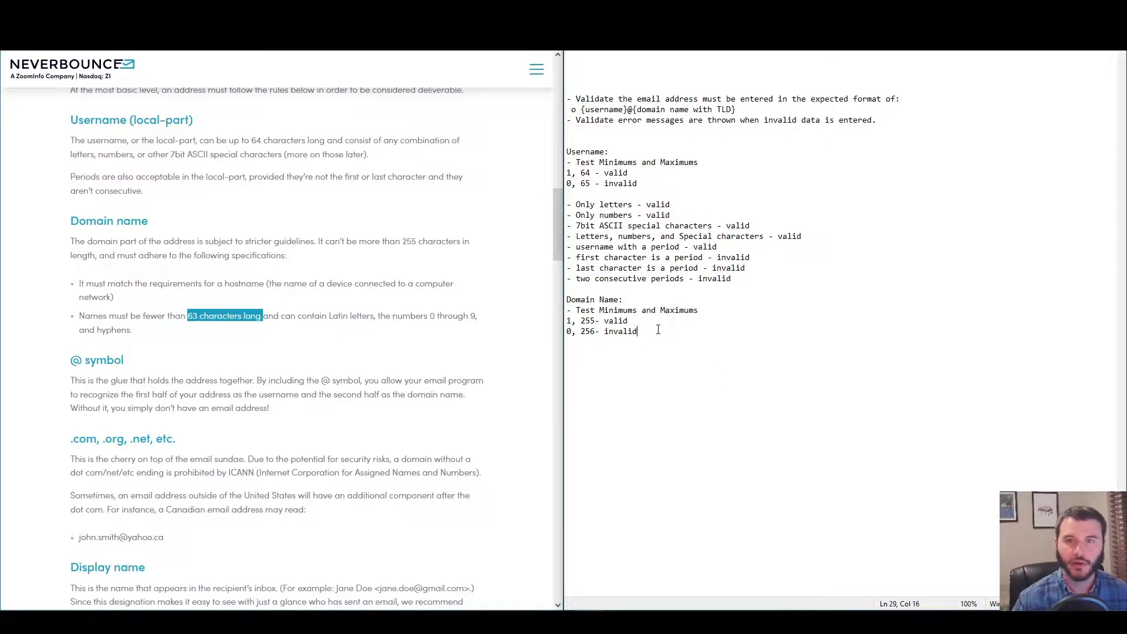
key(Up)
text((overall domain name length))
key(ctrl+Left)
key(ctrl+Left)
key(ctrl+Left)
key(ctrl+Left)
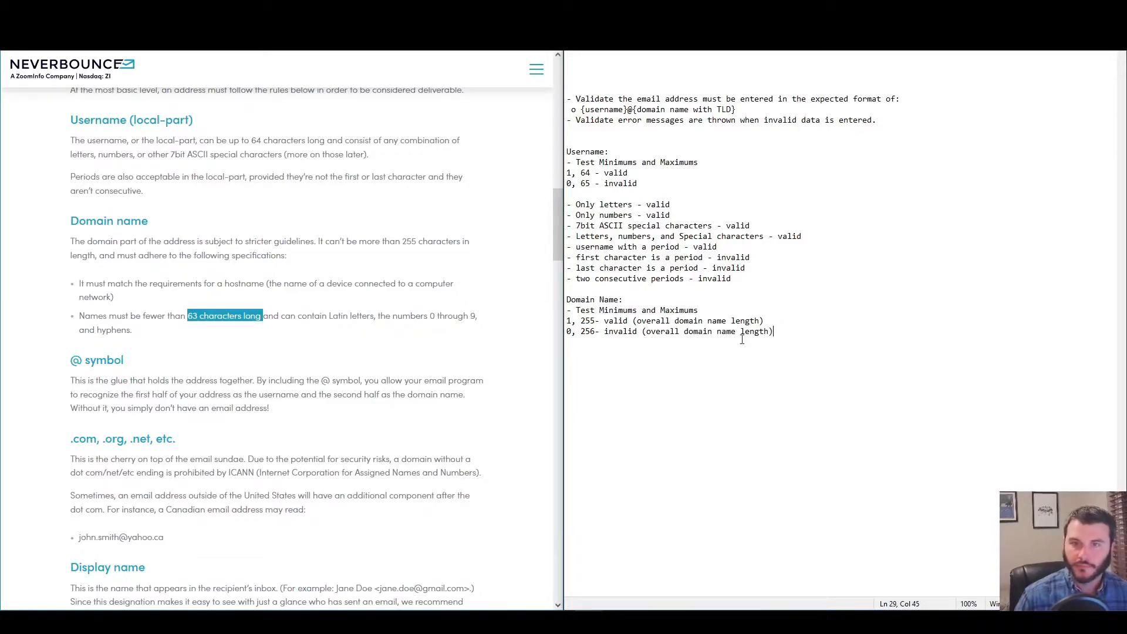
Start a "Host" section below the domain name lengths with the lines "1, 63 - valid" and "0, 64 - invalid".
key(Return)
key(Return)
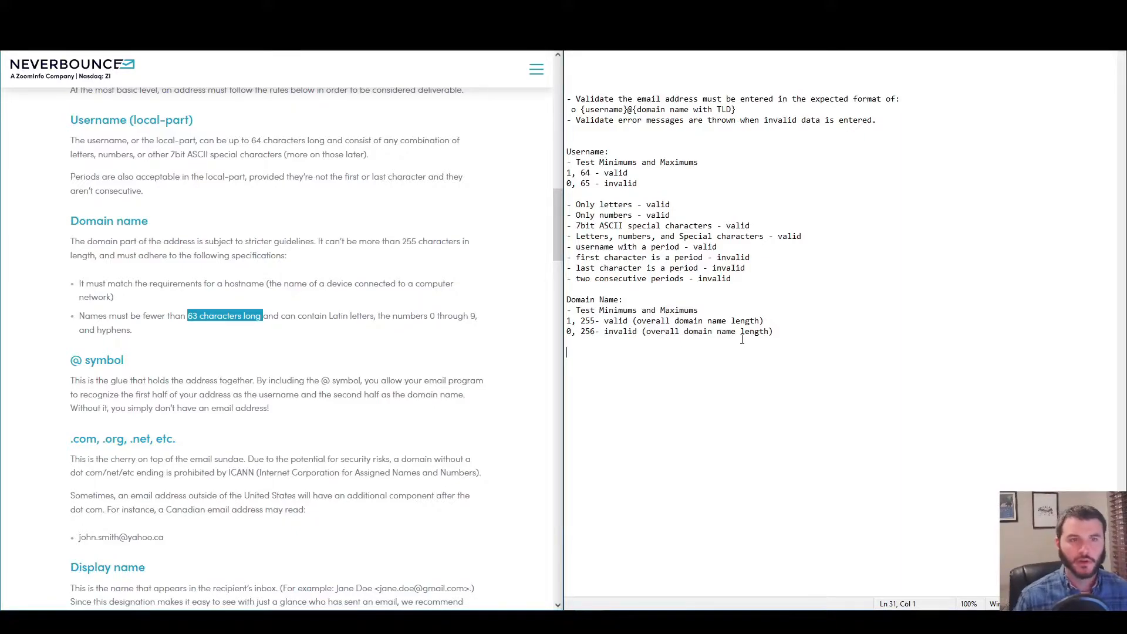
text(Host)
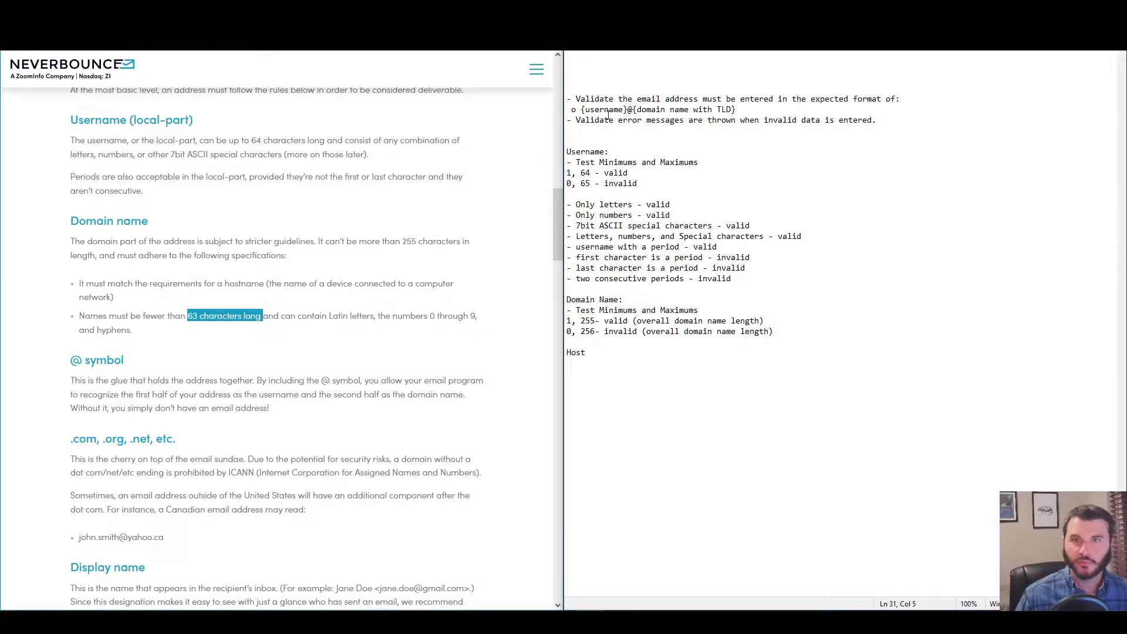
drag(688, 110, 637, 110)
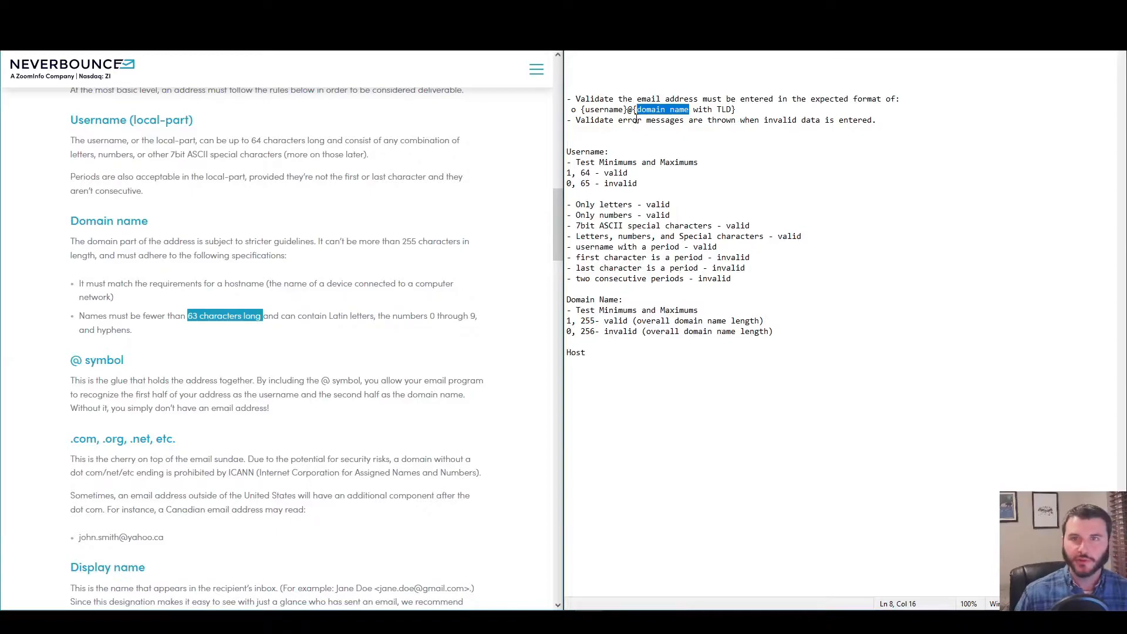
click(727, 366)
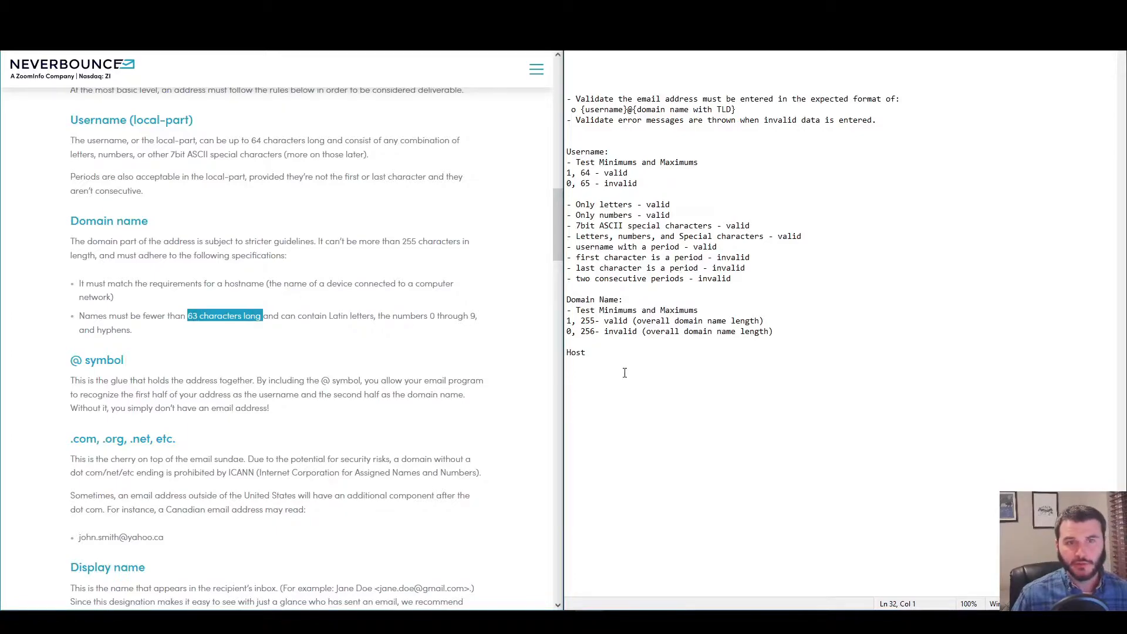
text(1, 6)
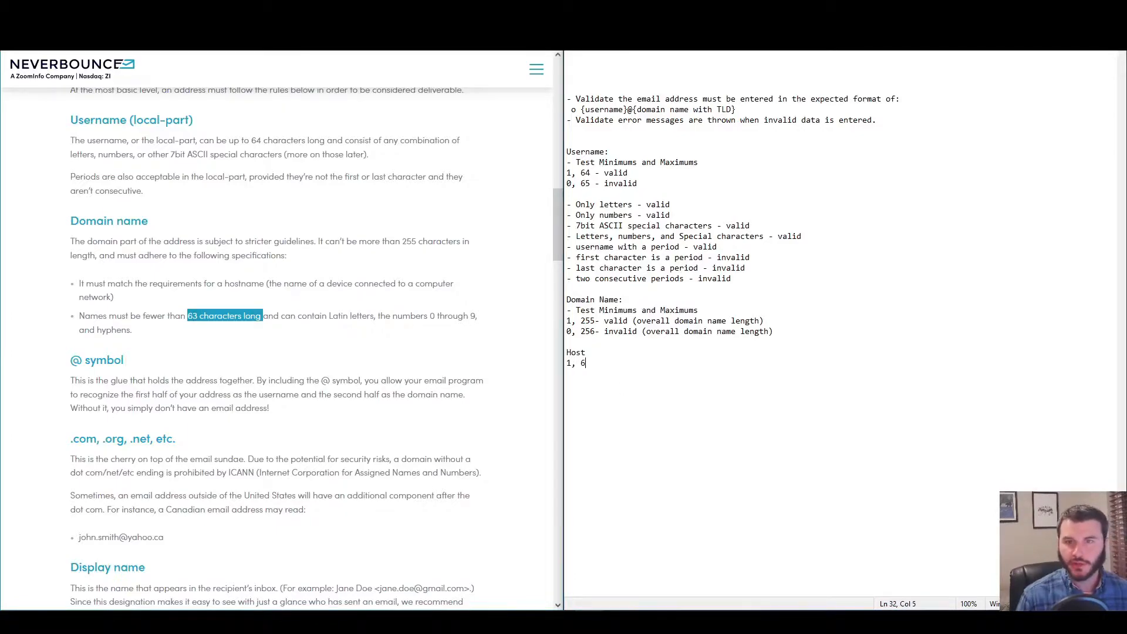
text(3 - valid )
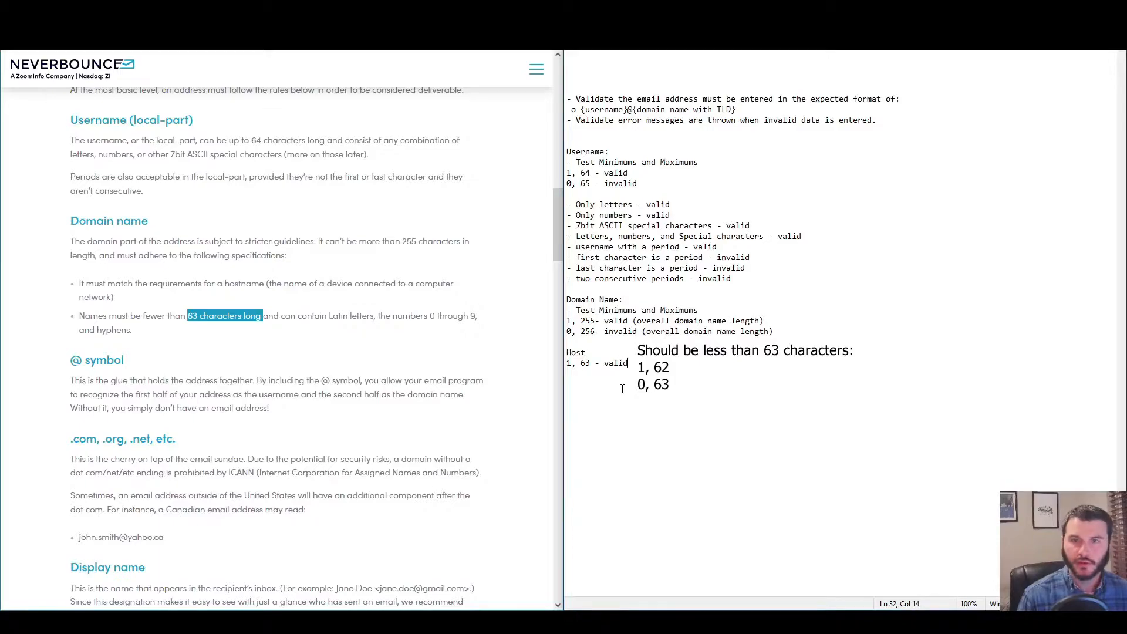
text(0, )
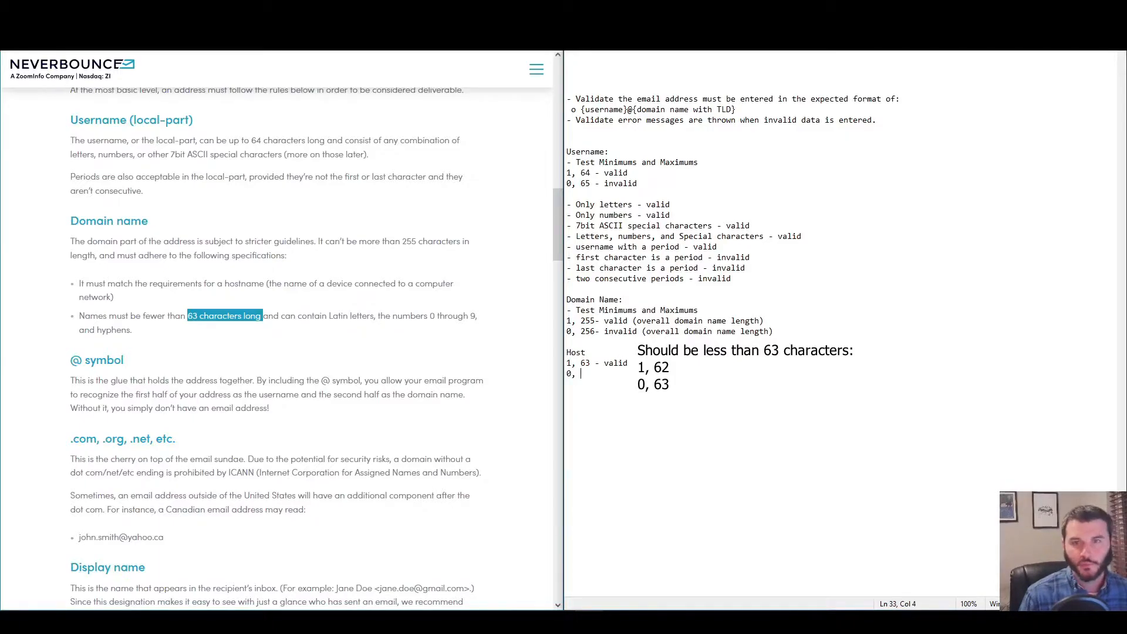
text(64 - invalid)
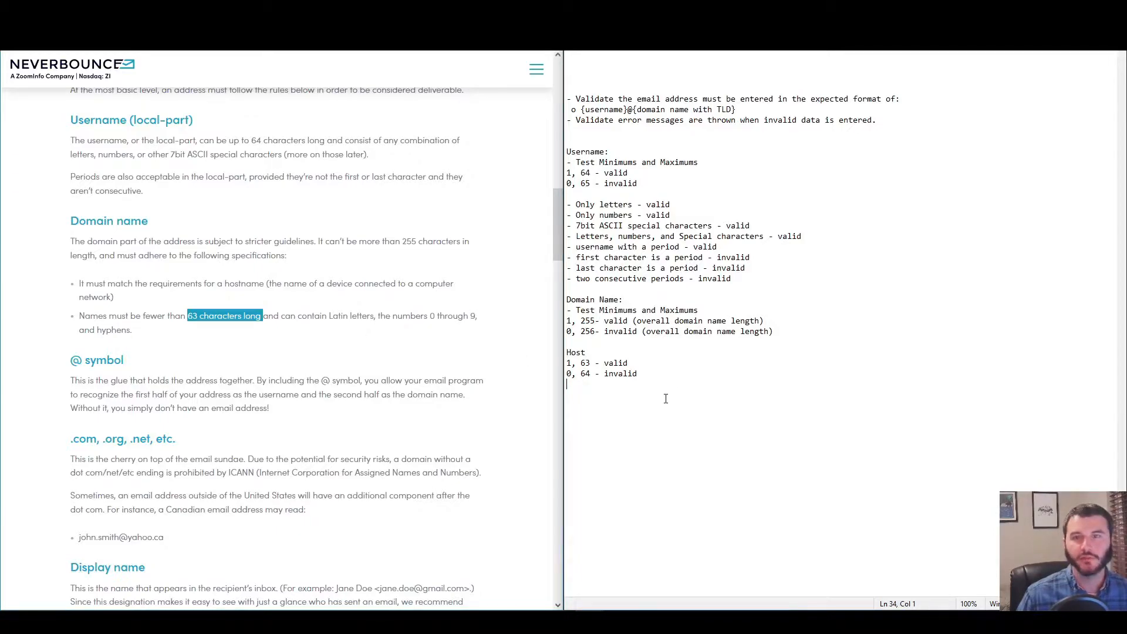
Copy the username's "Only letters - valid" and "Only numbers - valid" lines to the end of the Host section.
drag(693, 204, 566, 205)
key(ctrl+c)
click(739, 395)
key(ctrl+v)
Prefix the Host section's two length lines with a dash so they match the other bullets.
click(672, 375)
key(Home)
text(-)
key(Up)
key(Home)
text(-)
Add the host case "- Hyphens - valid" below the numbers case.
key(Down)
key(Down)
key(Down)
key(End)
key(Return)
text(- Hyphens)
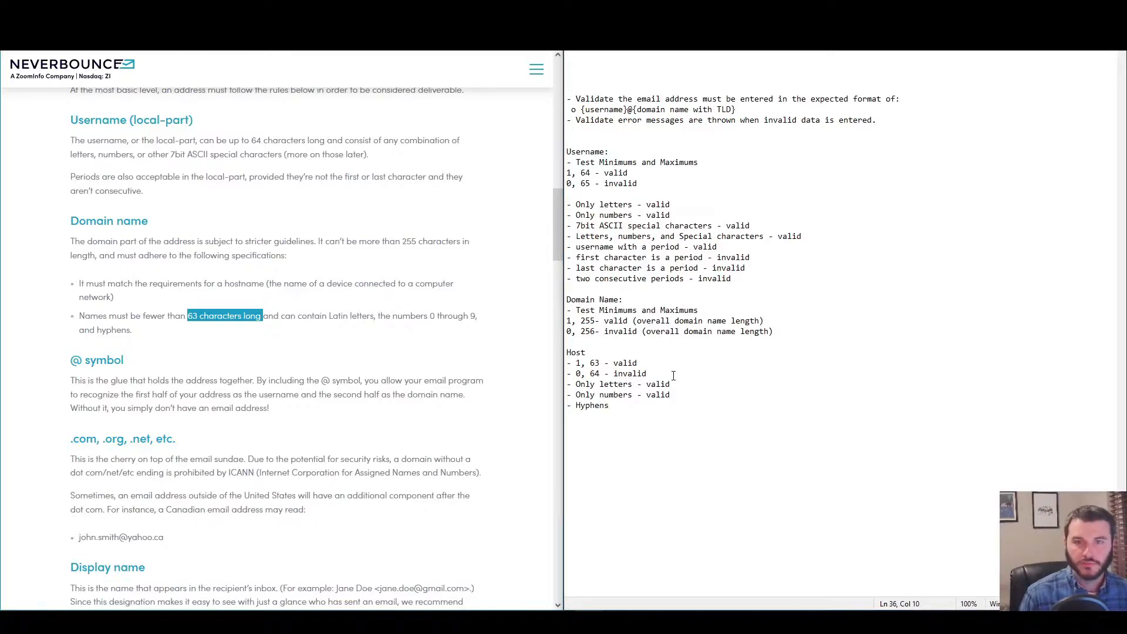
text( - valid)
Add the host case "- Other special characters ?:^ - invalid" below the hyphens case.
key(Return)
text(- )
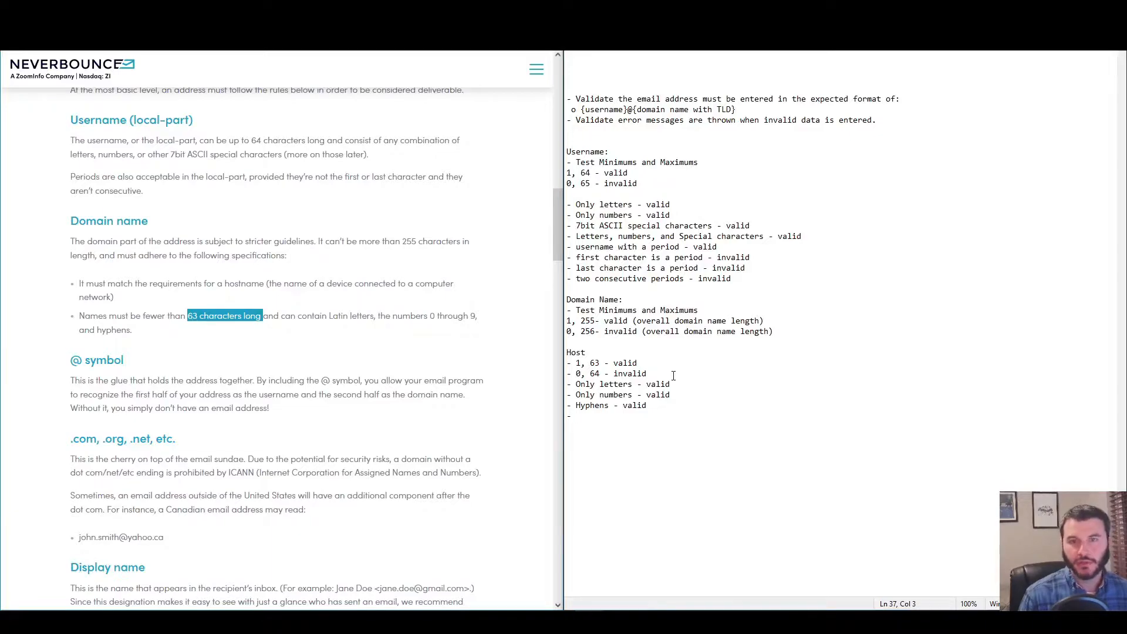
text(Other special characters ?)
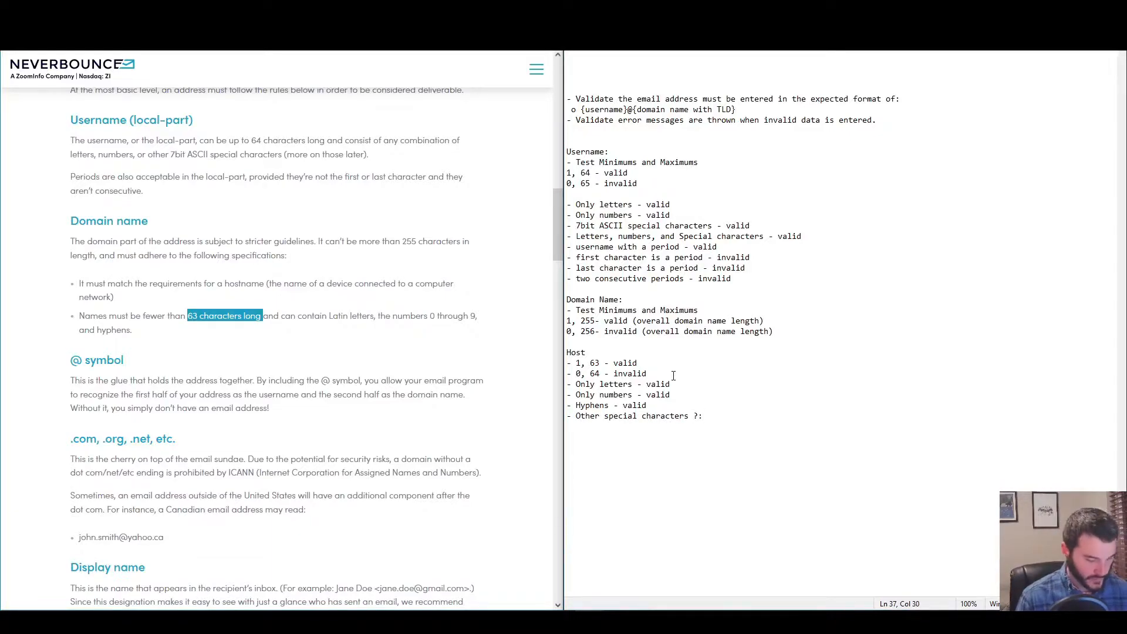
text(:^ - invalid)
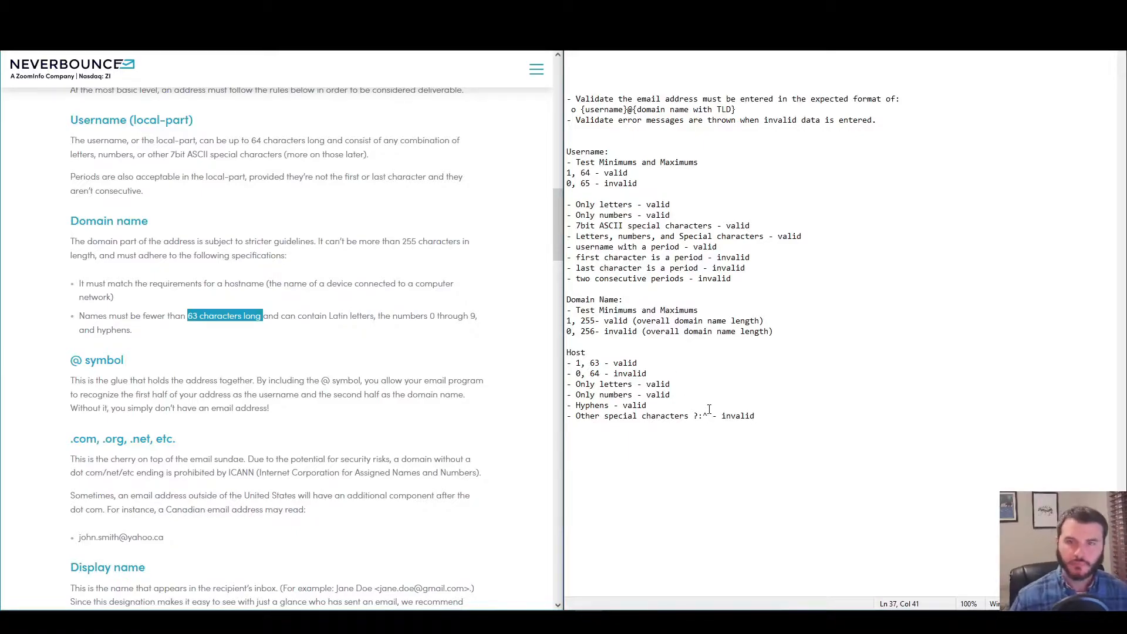
drag(709, 414, 693, 415)
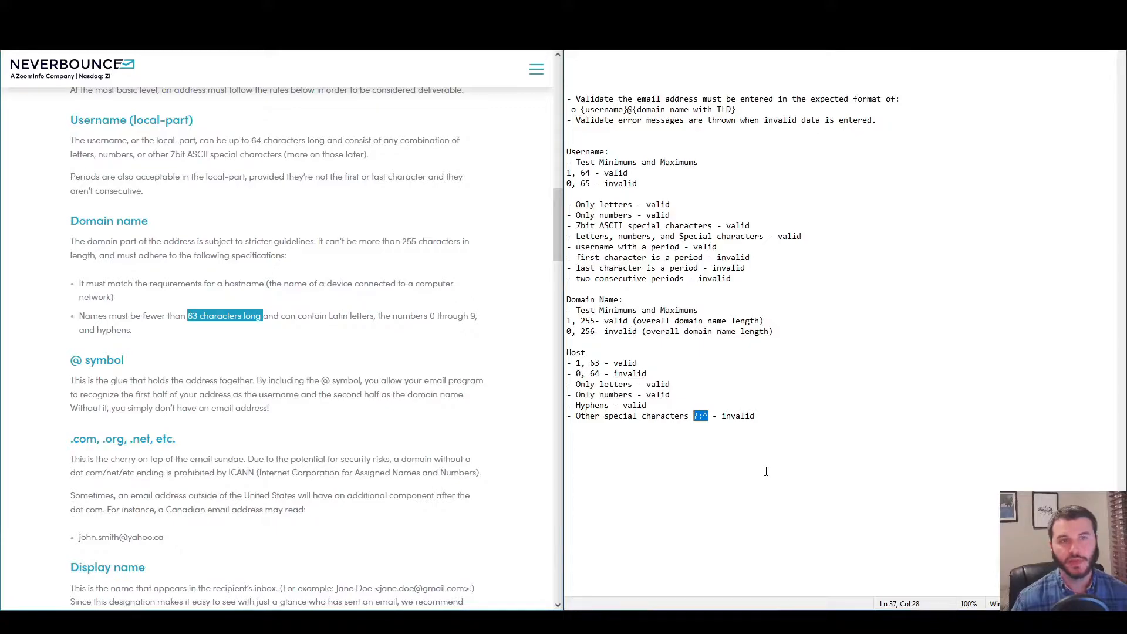
click(766, 472)
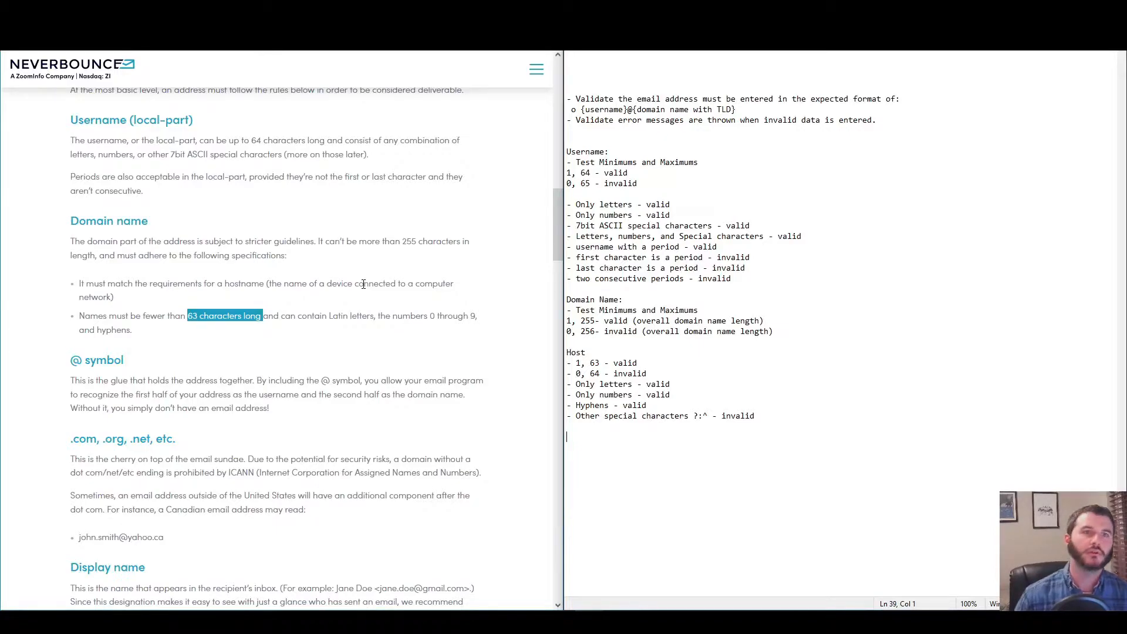
Reread the article's domain length limits and examine how Wikipedia's hostname Syntax section splits "en.wikipedia.org" into labels.
click(206, 320)
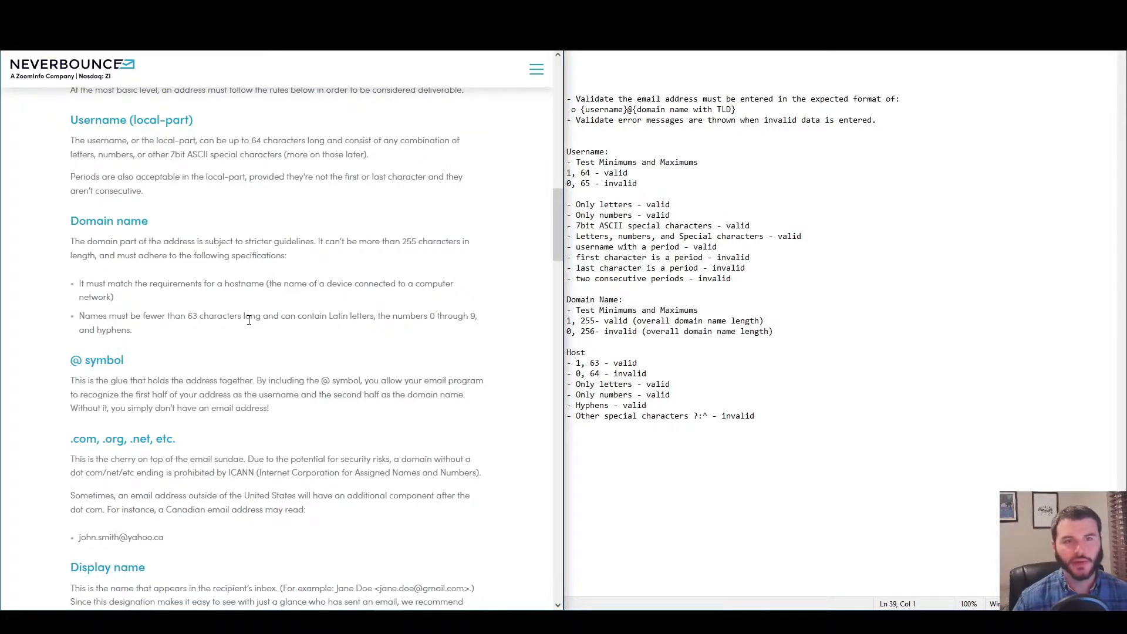
double_click(410, 240)
drag(410, 240, 80, 253)
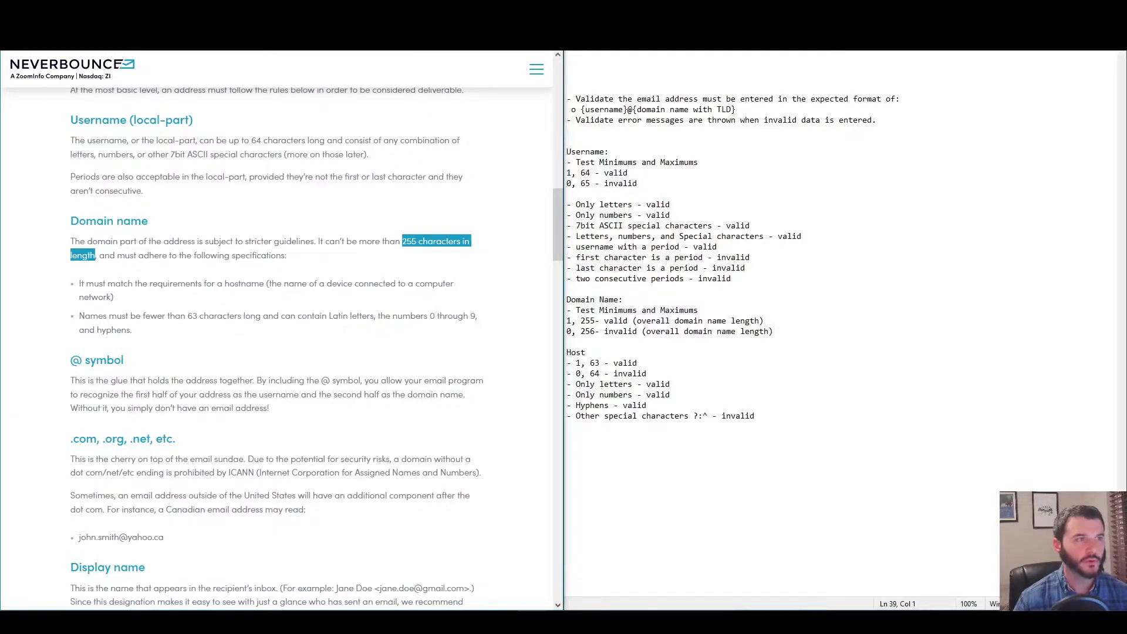
click(704, 622)
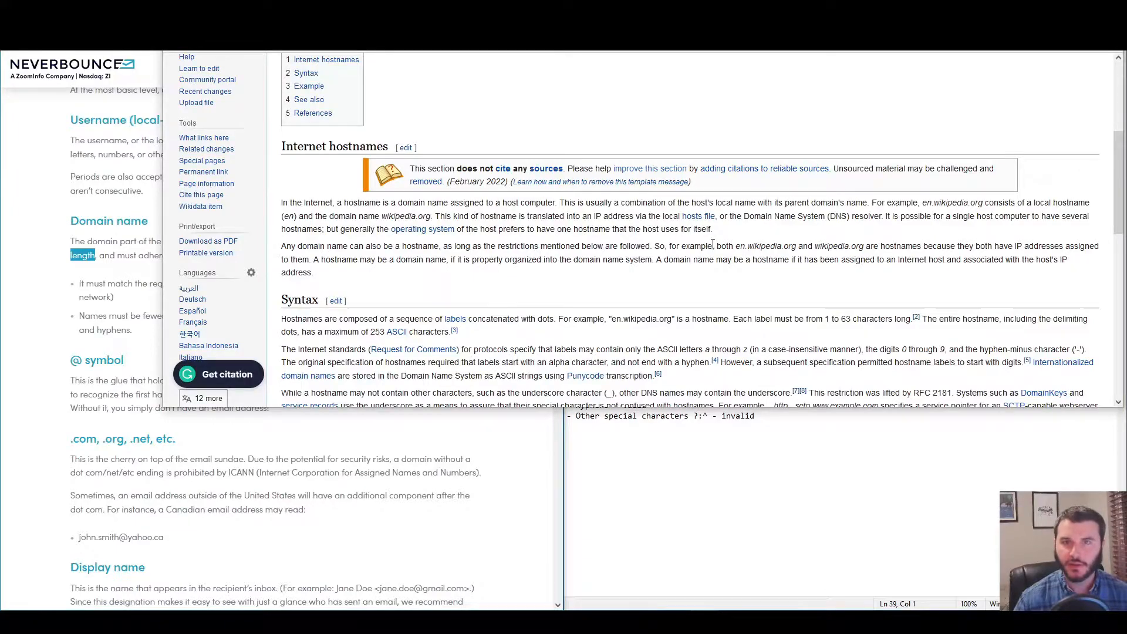
scroll(710, 241, down, 3)
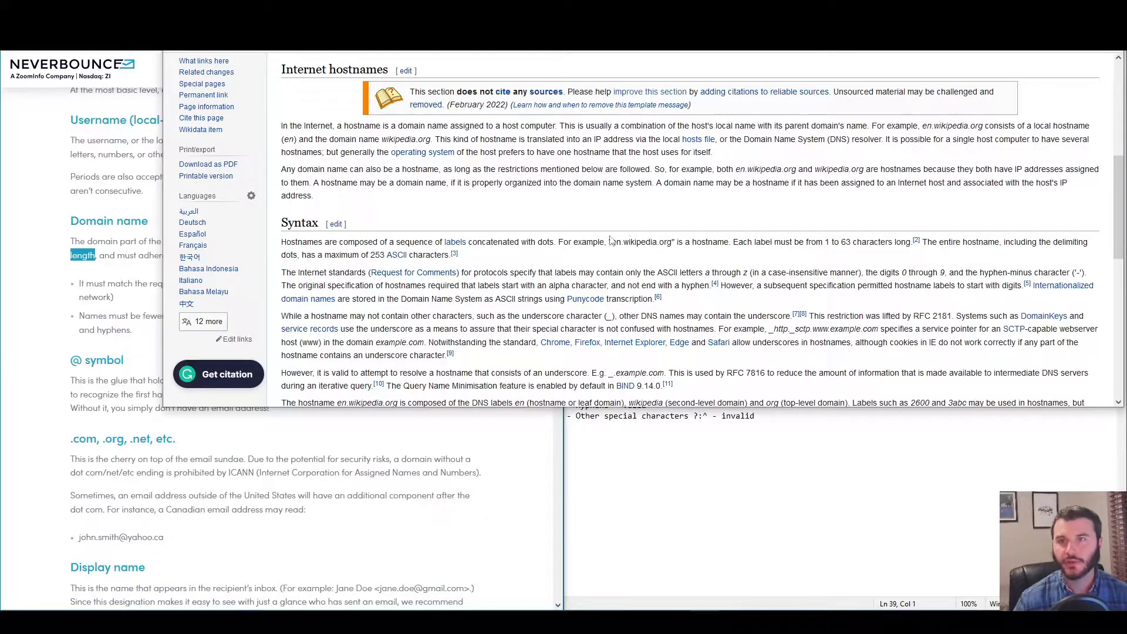
double_click(635, 245)
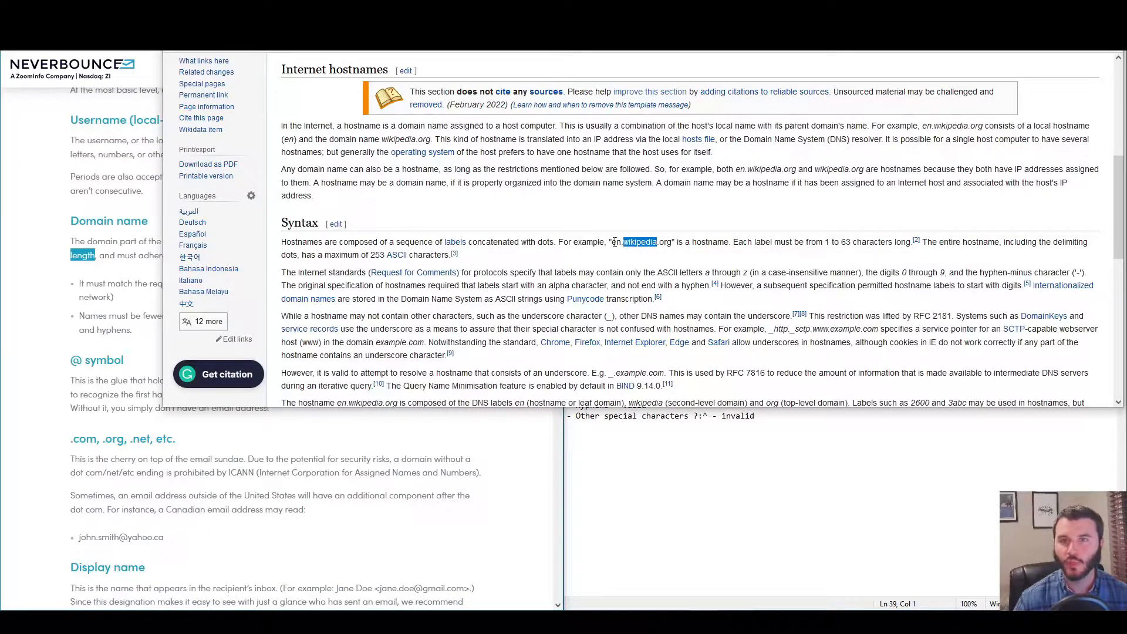
double_click(616, 243)
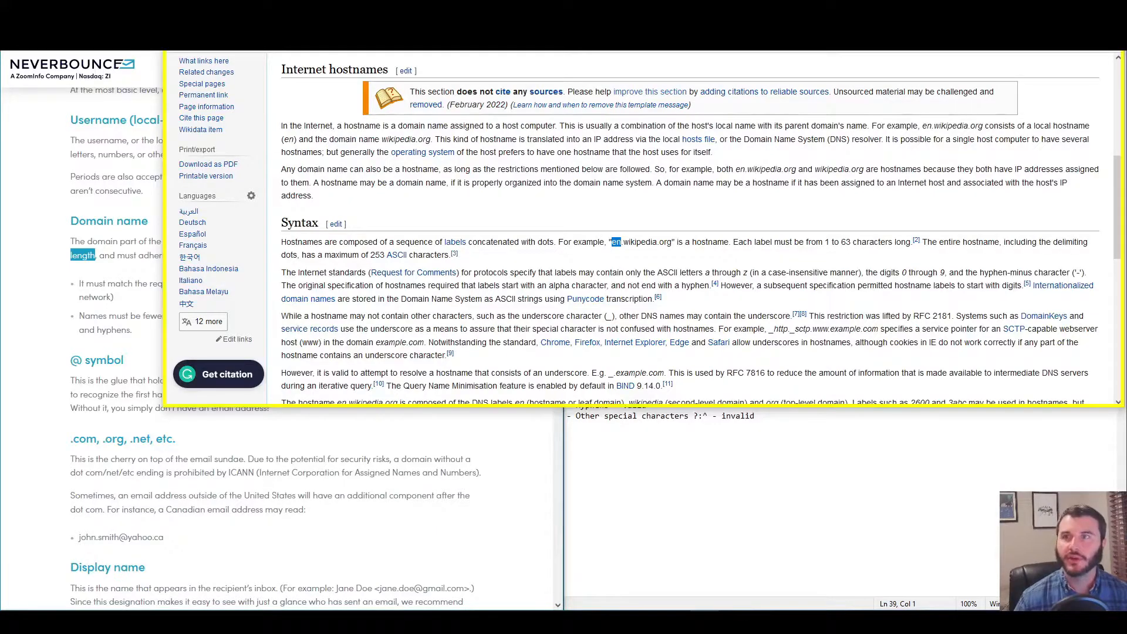
click(1055, 11)
Add the host case "- More than one label (host.host.host.TLD)" below the special characters case.
click(831, 471)
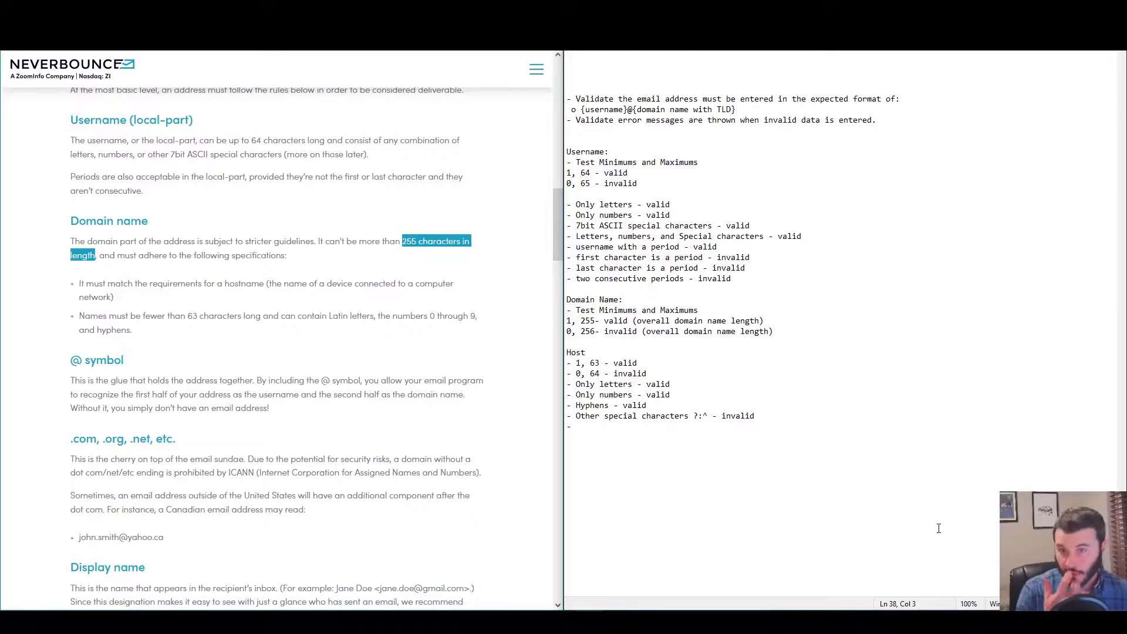
text(2 lab)
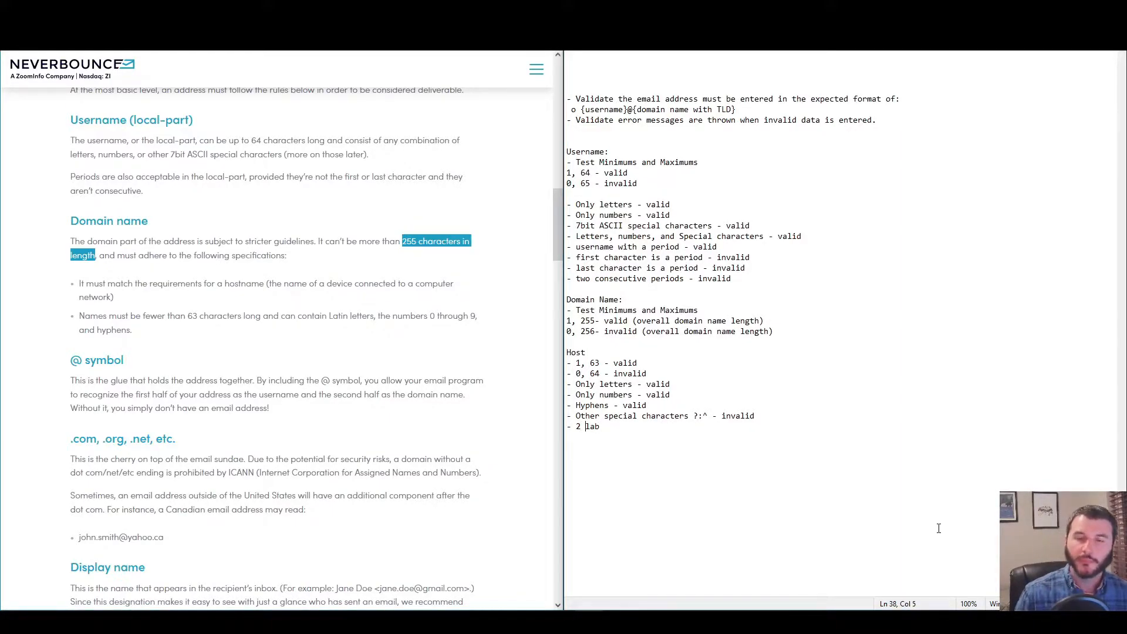
key(Delete)
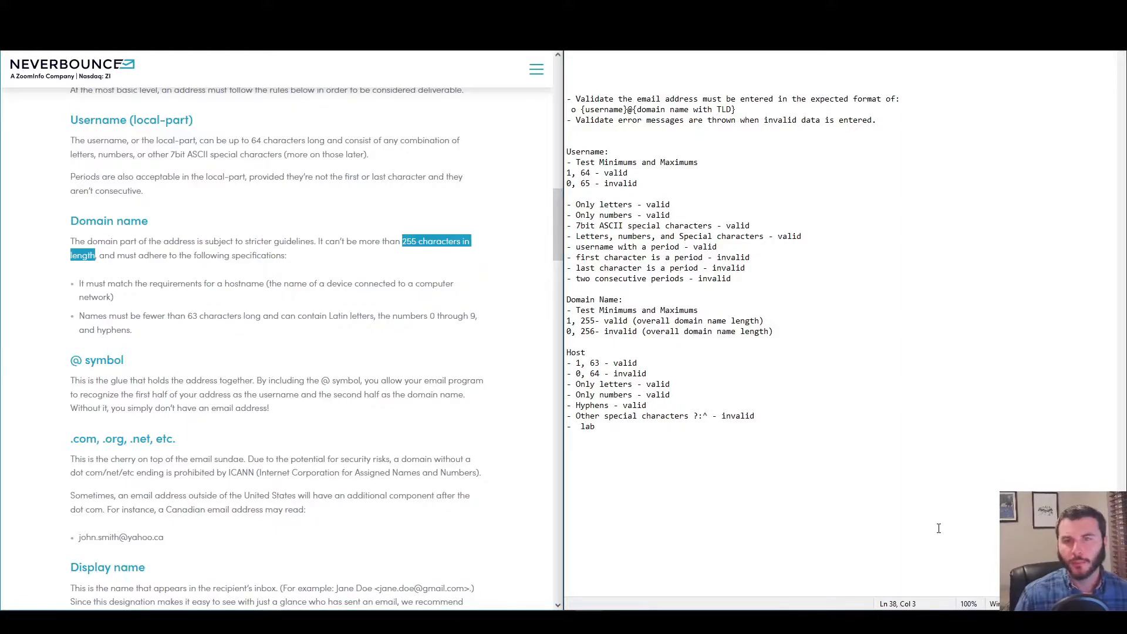
text(More than one lab)
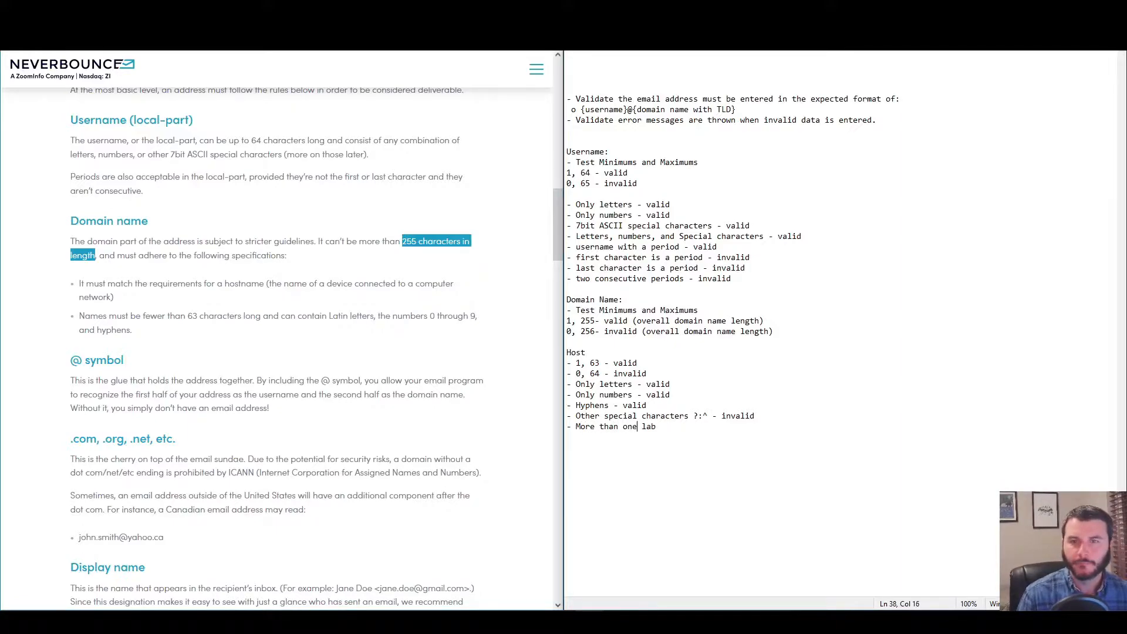
text(el ()
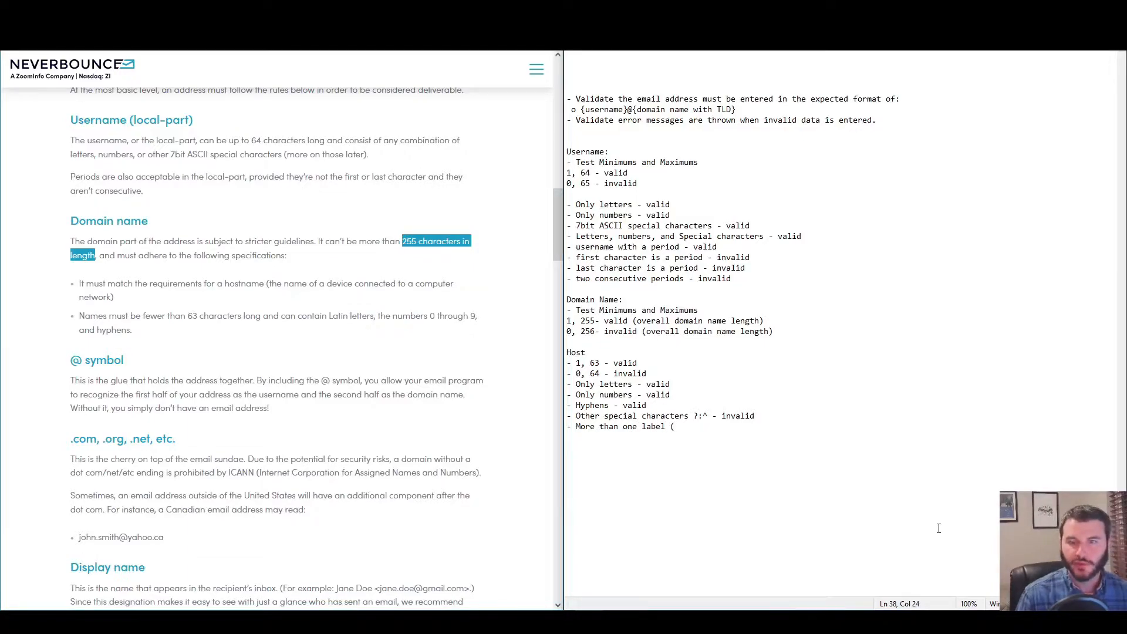
text(host.hos)
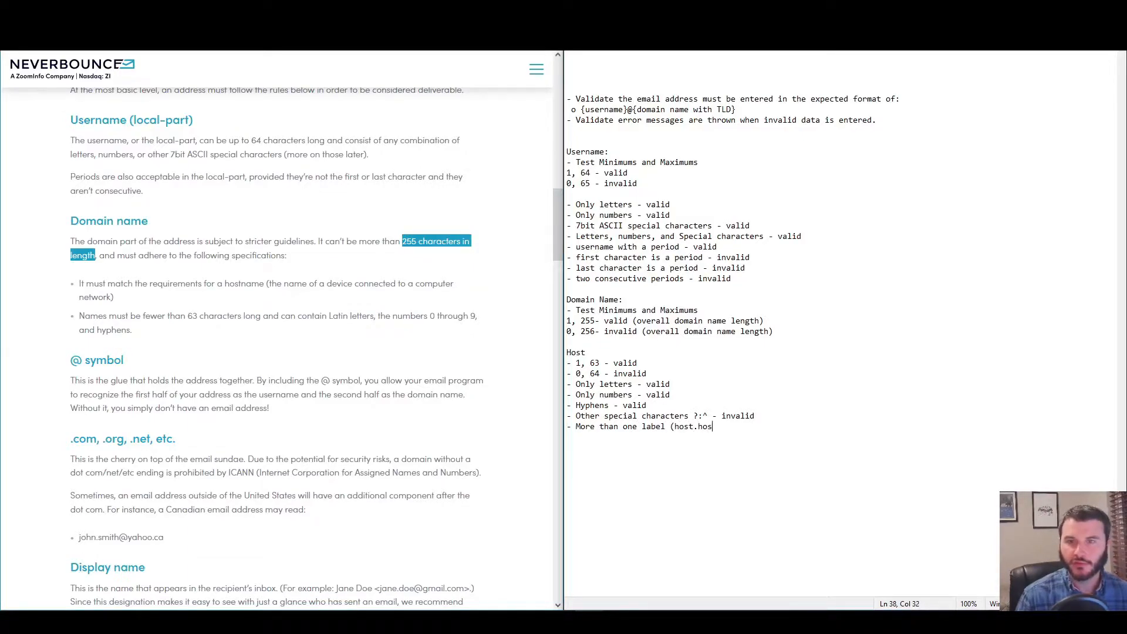
text(t.host.TLD))
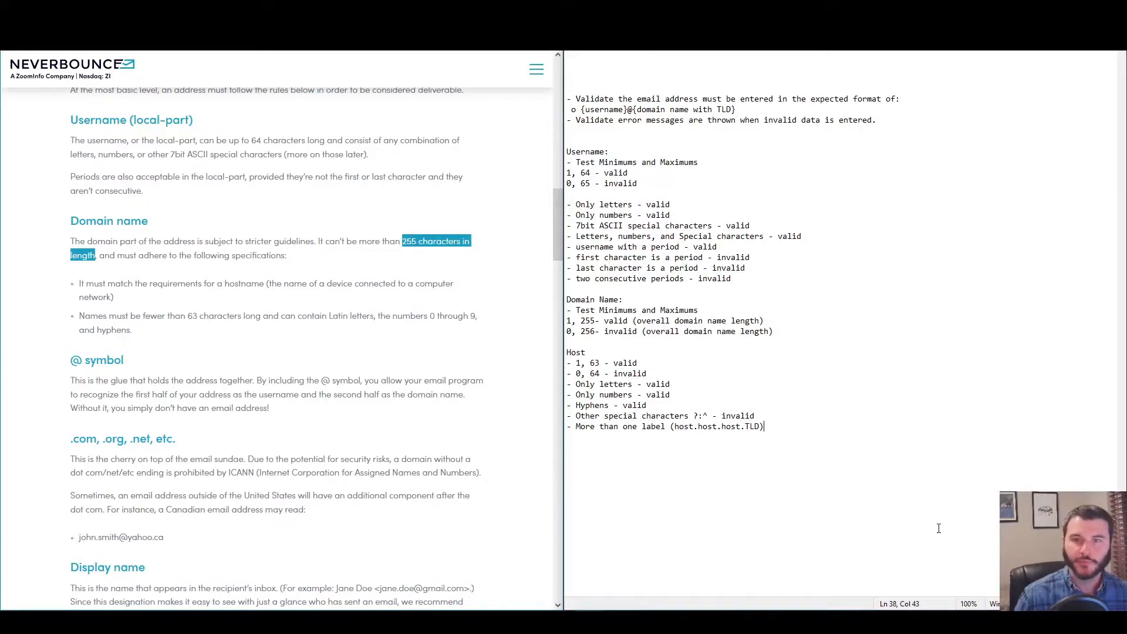
Review the host labels and separating period in the multi-label example against the host and overall domain name length limits.
click(689, 426)
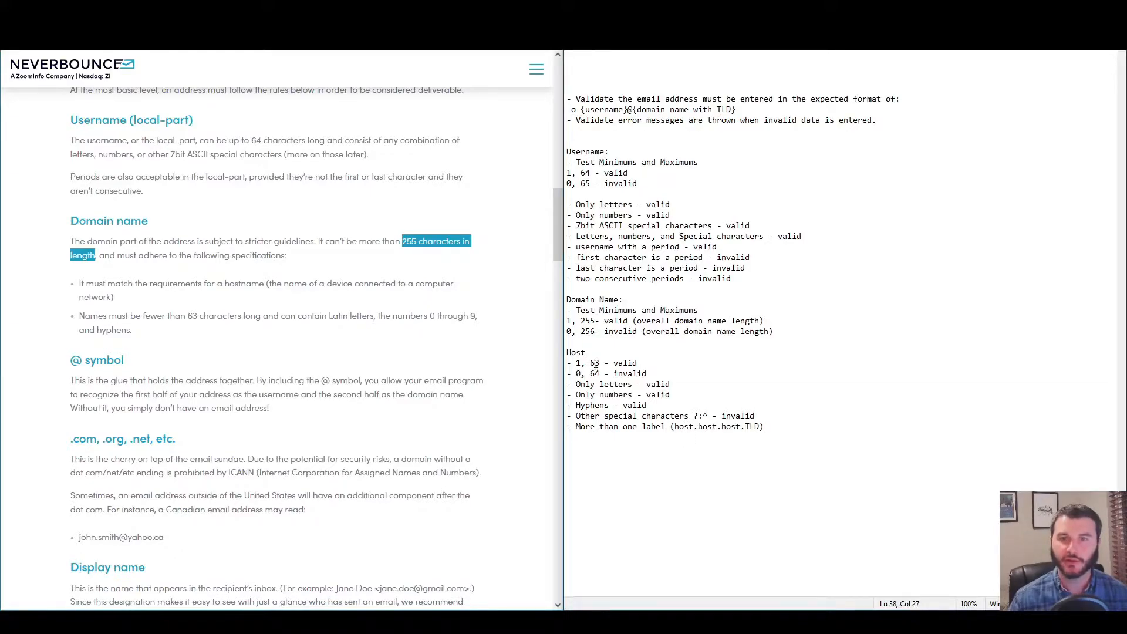
click(686, 430)
double_click(687, 429)
click(693, 429)
drag(693, 429, 699, 429)
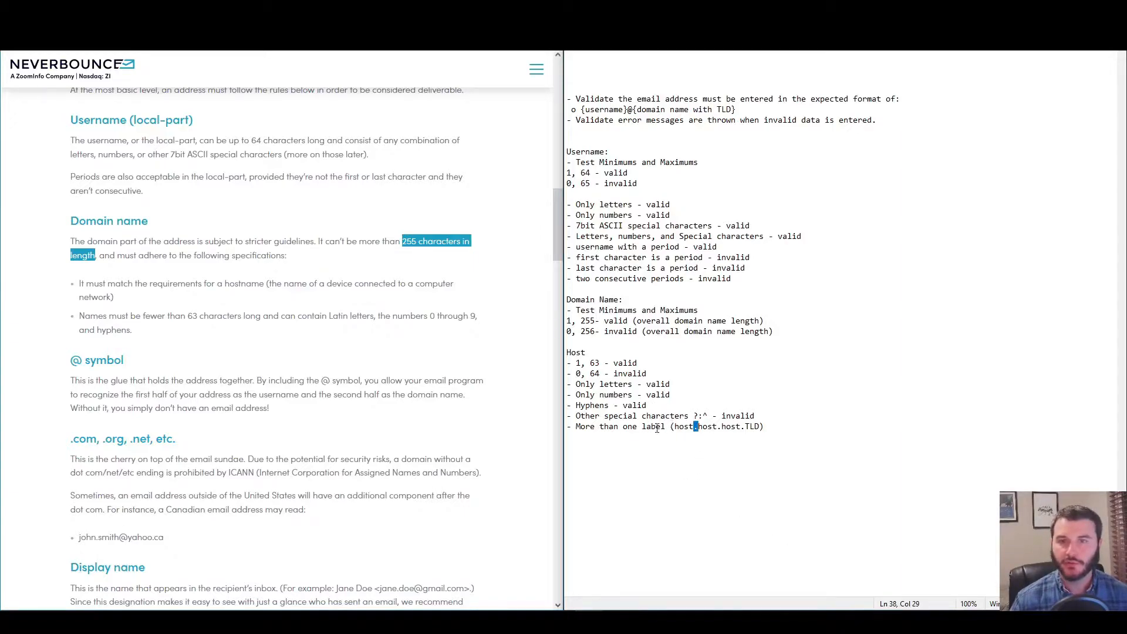
drag(580, 322, 596, 322)
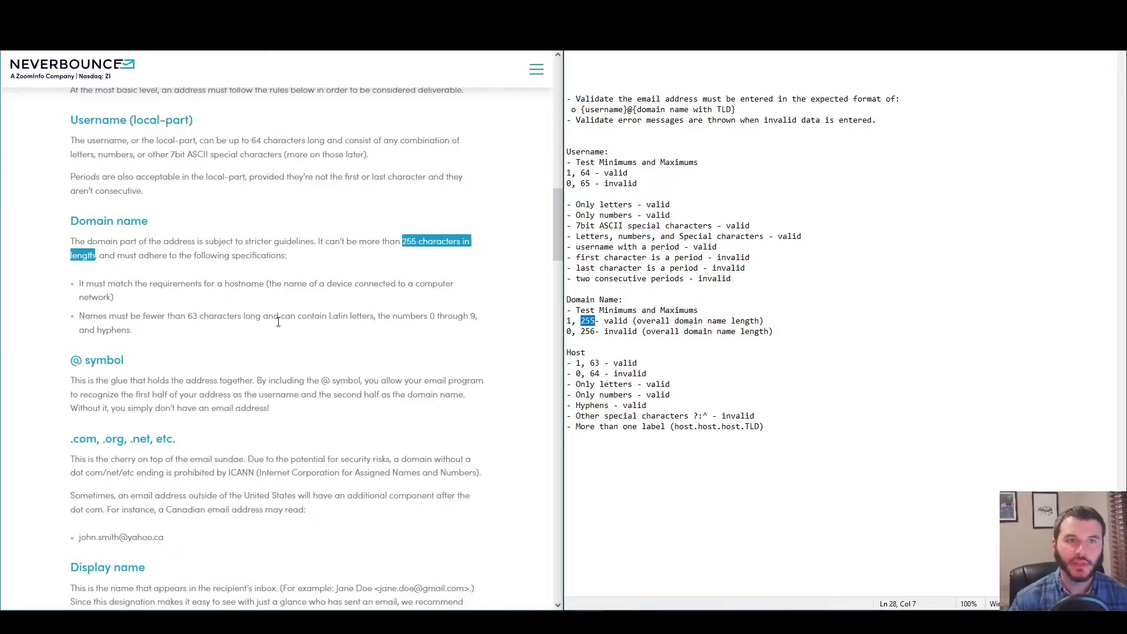
Reread the article's Domain name rules, comparing the limit for individual names with the overall domain length limit.
click(156, 333)
drag(170, 337, 60, 249)
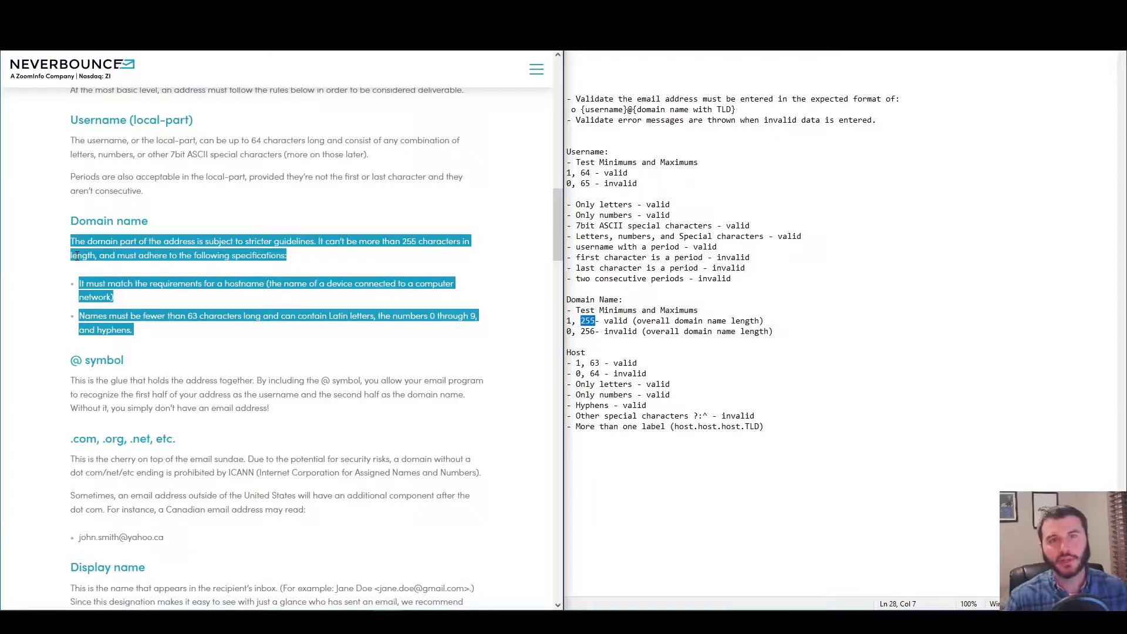
double_click(190, 317)
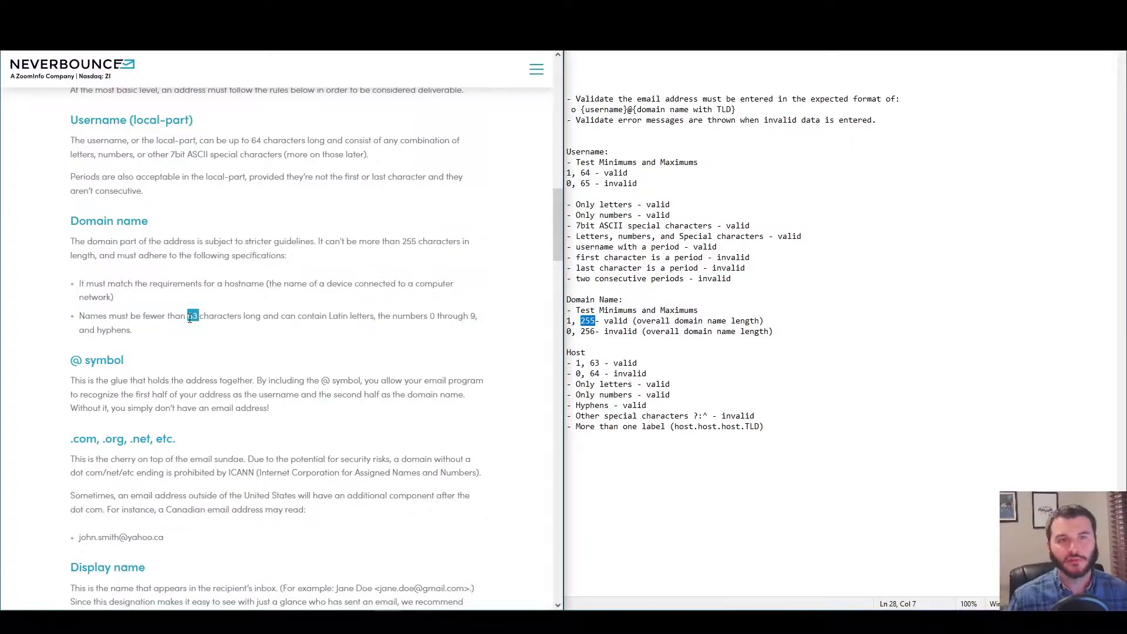
double_click(414, 241)
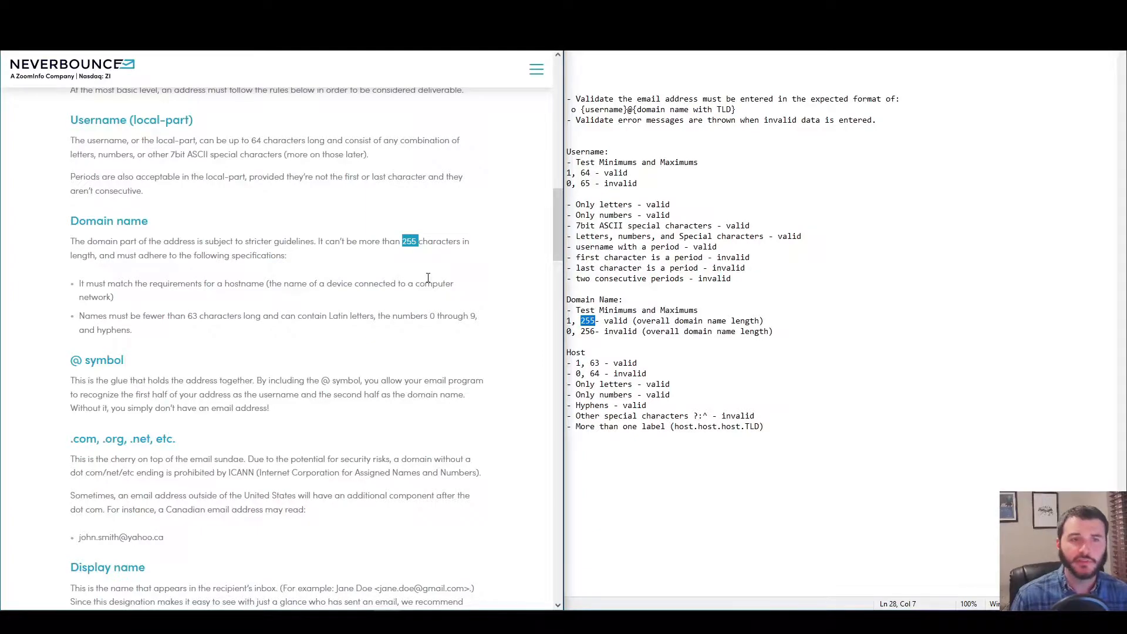
click(888, 479)
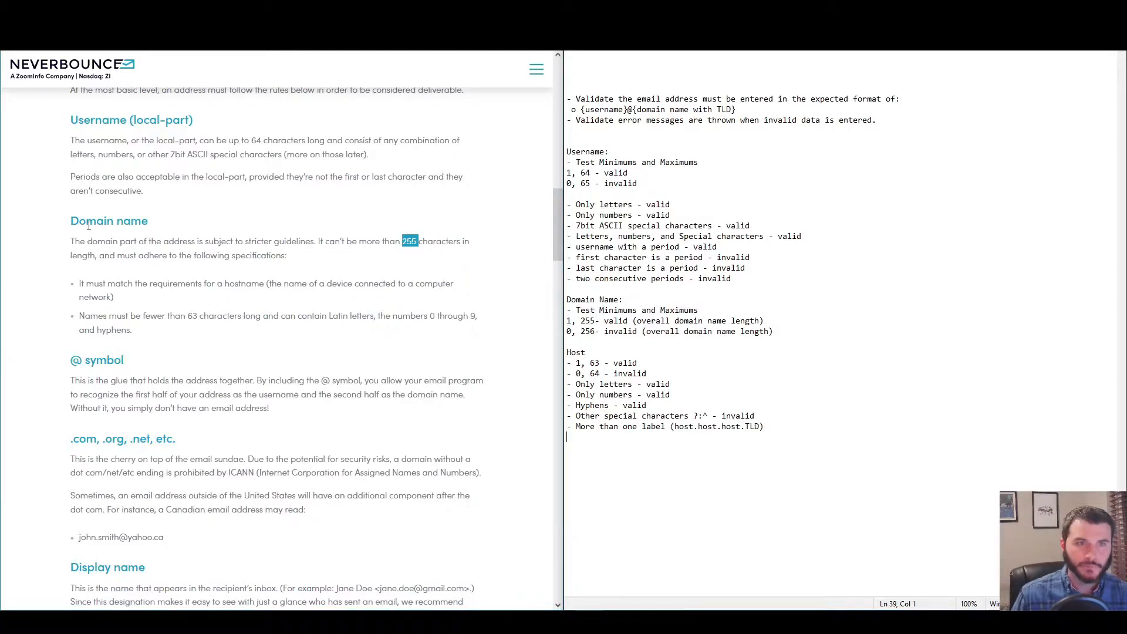
drag(88, 223, 149, 222)
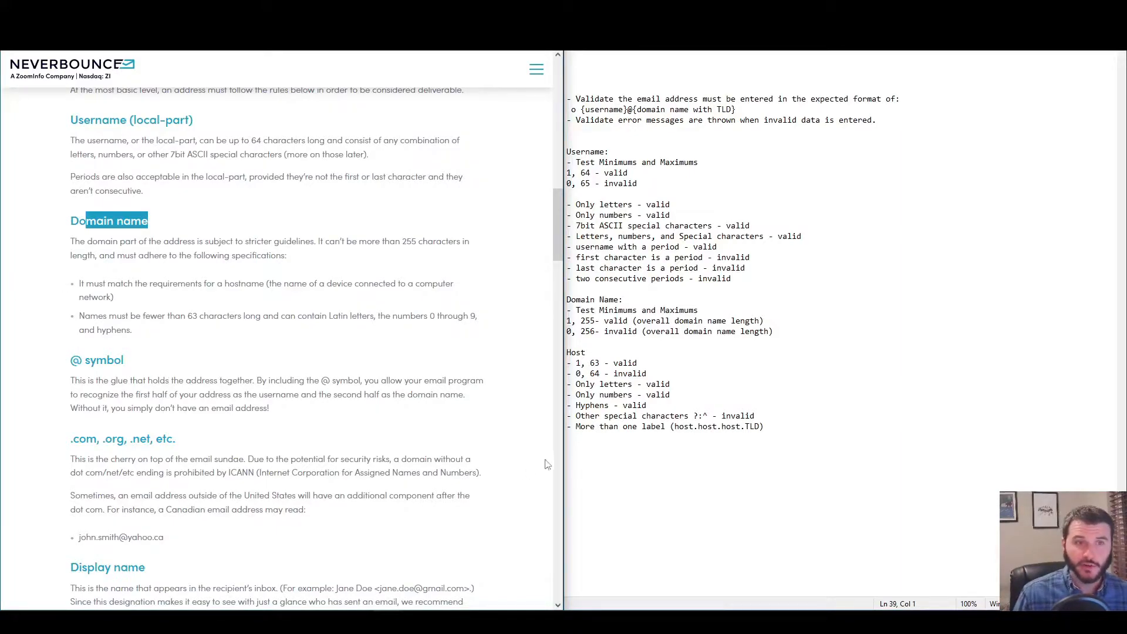
Add the cases "- @ symbol required - valid" and "- no @ symbol - invalid" below the host cases, separated by a blank line.
click(817, 480)
key(Return)
text(- @ symbol)
key(Return)
text(- @ symbol)
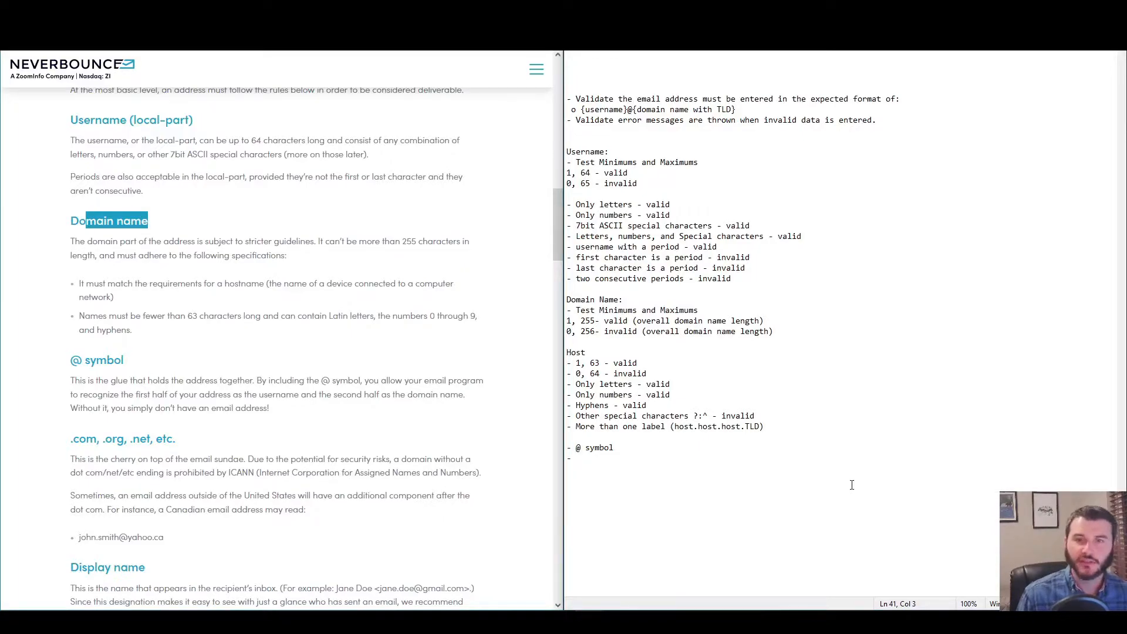
text( required - valid)
click(852, 485)
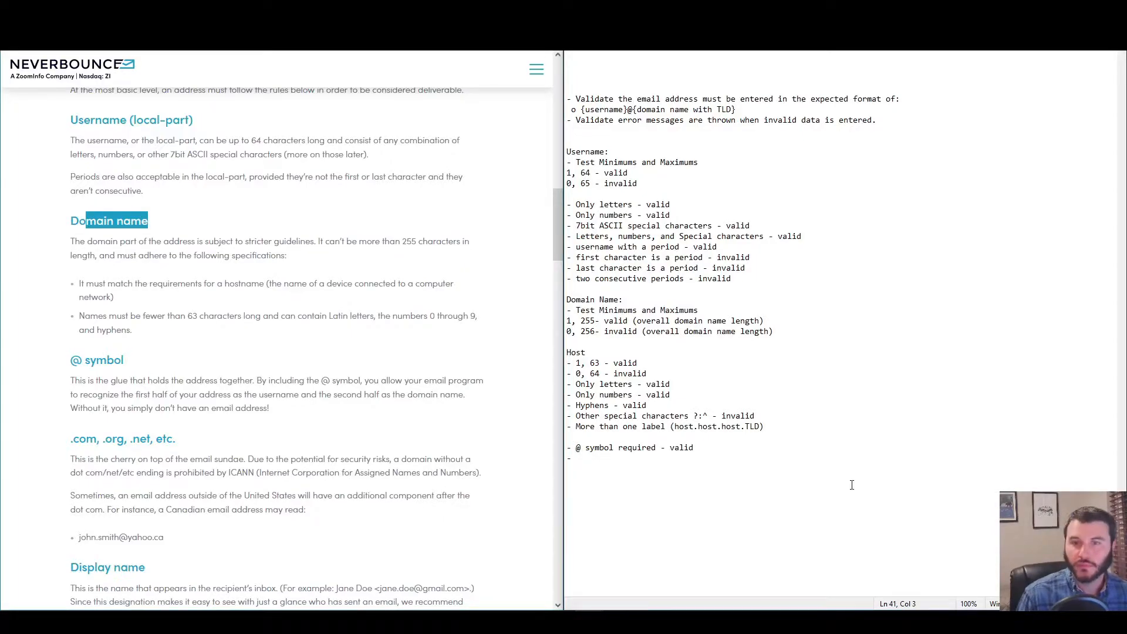
text(no @ symbol - inval)
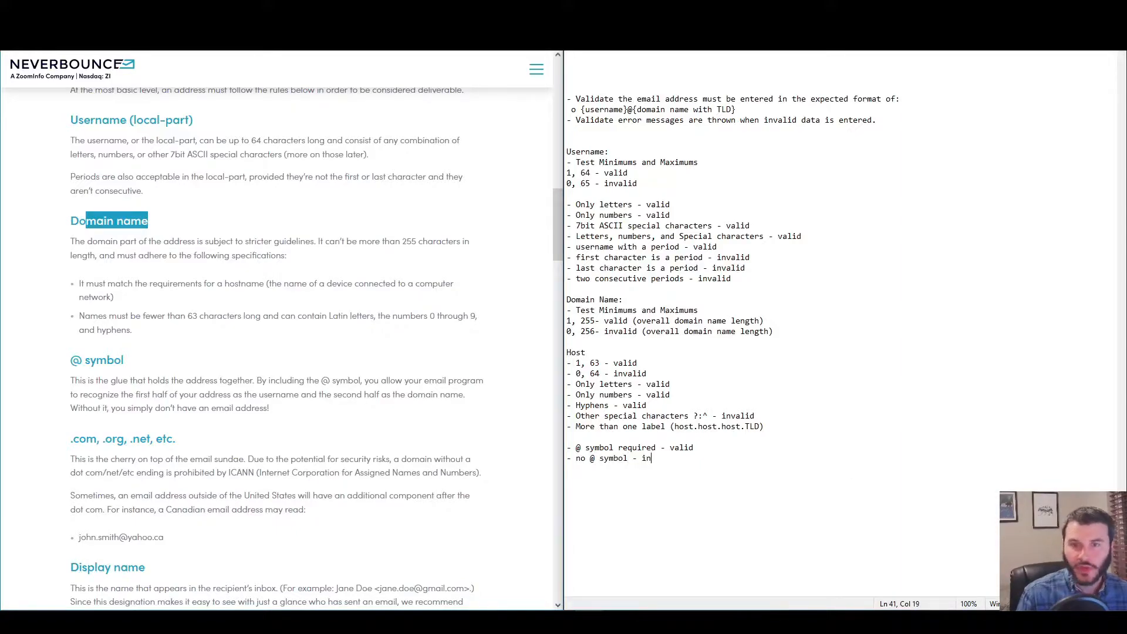
text(id)
Examine the article's section on .com, .org, .net and similar domain endings.
scroll(276, 329, down, 3)
drag(71, 251, 178, 251)
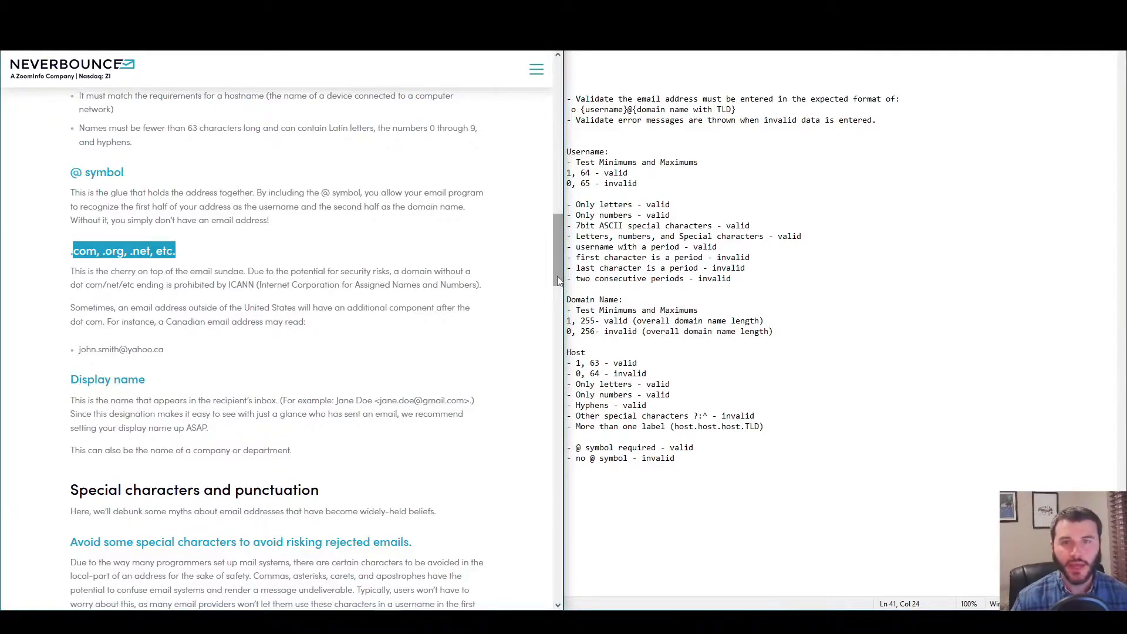
scroll(186, 415, up, 2)
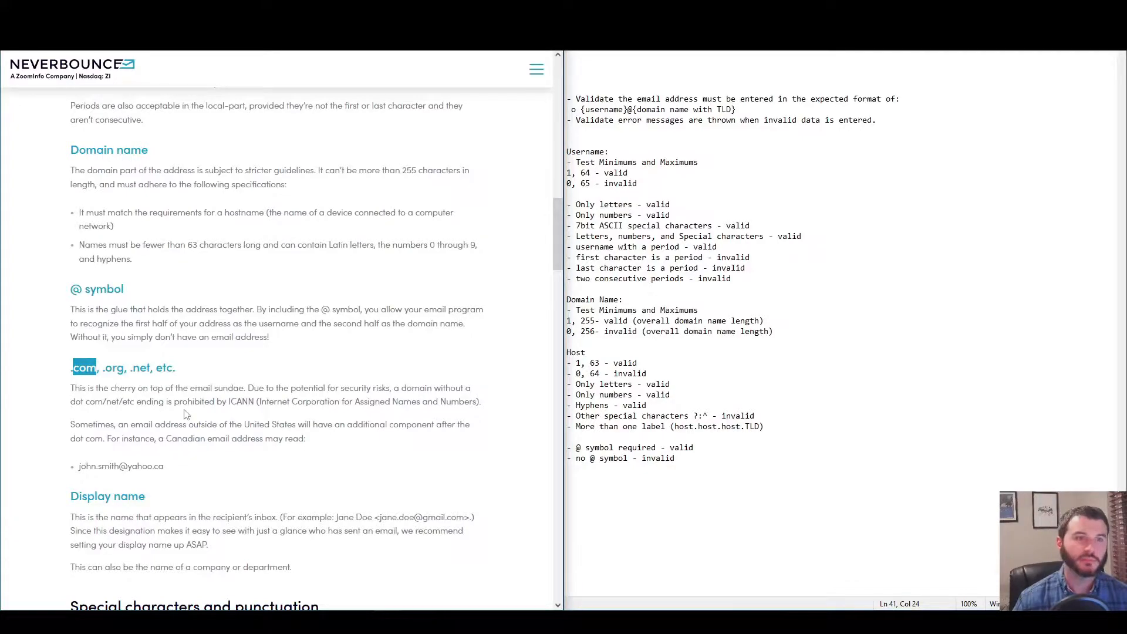
click(75, 365)
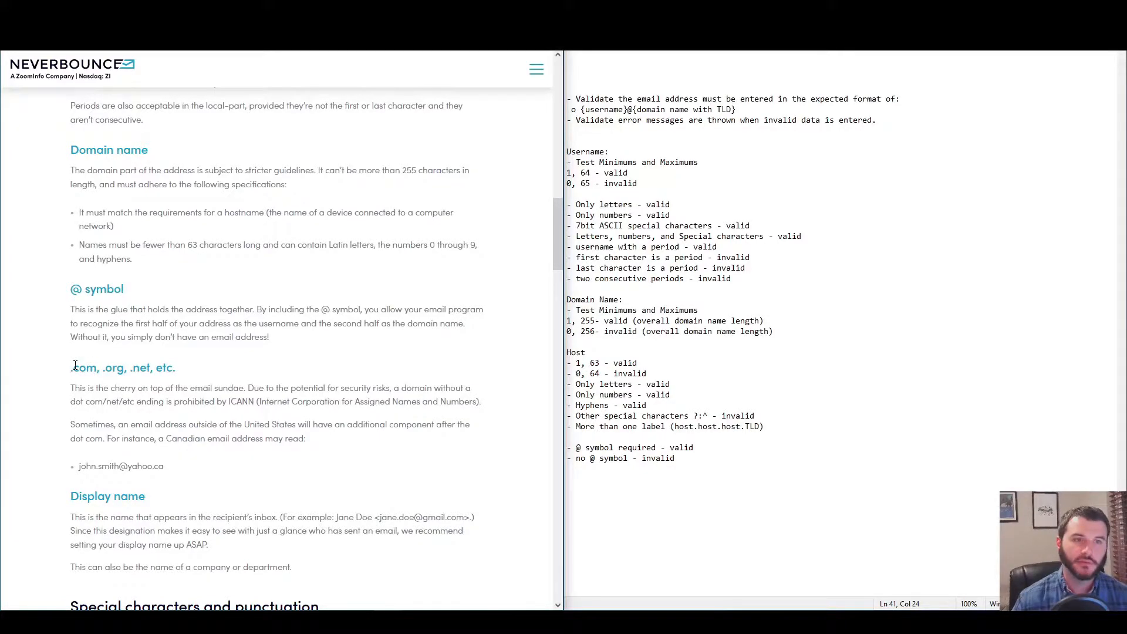
drag(76, 366, 94, 367)
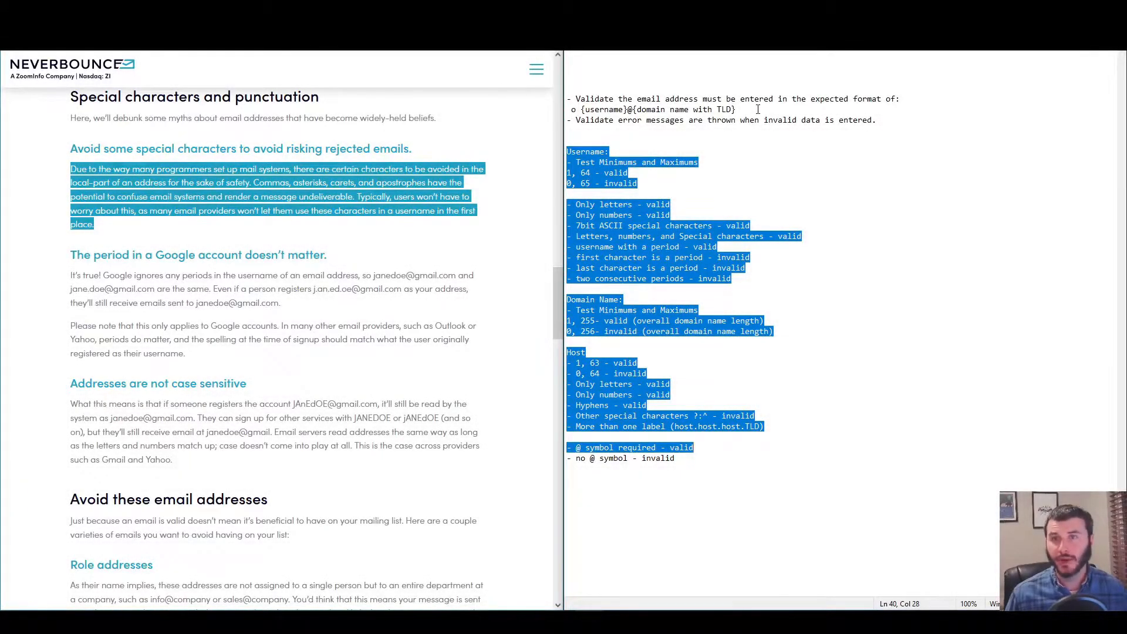
Review the drafted test cases against the expected email format and the article's username length and character rules.
drag(754, 110, 583, 107)
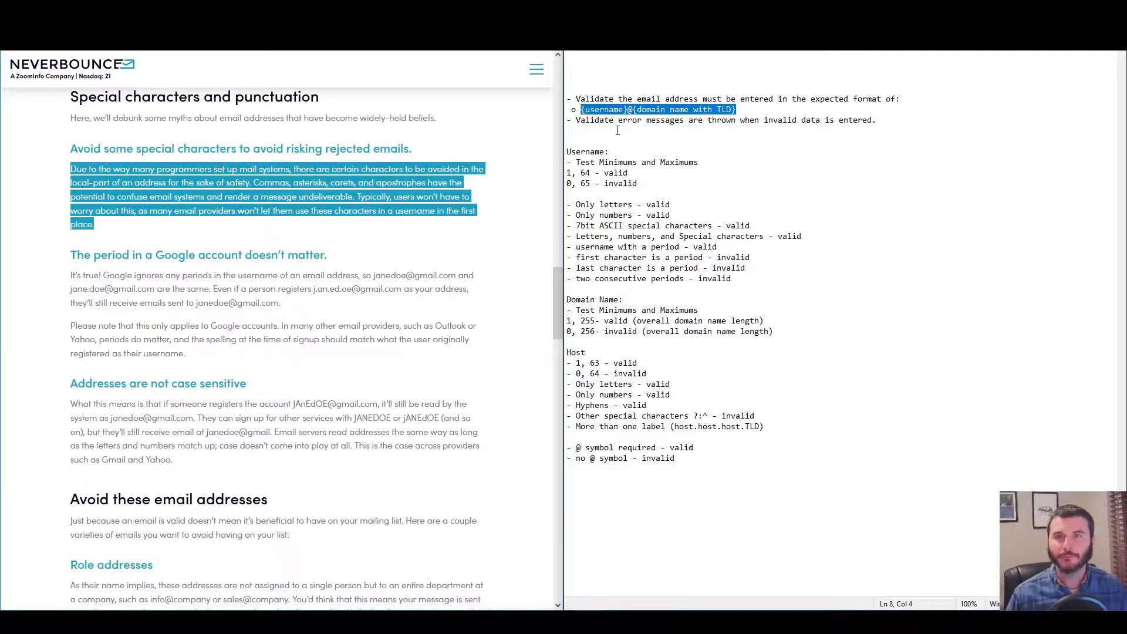
drag(770, 459, 565, 156)
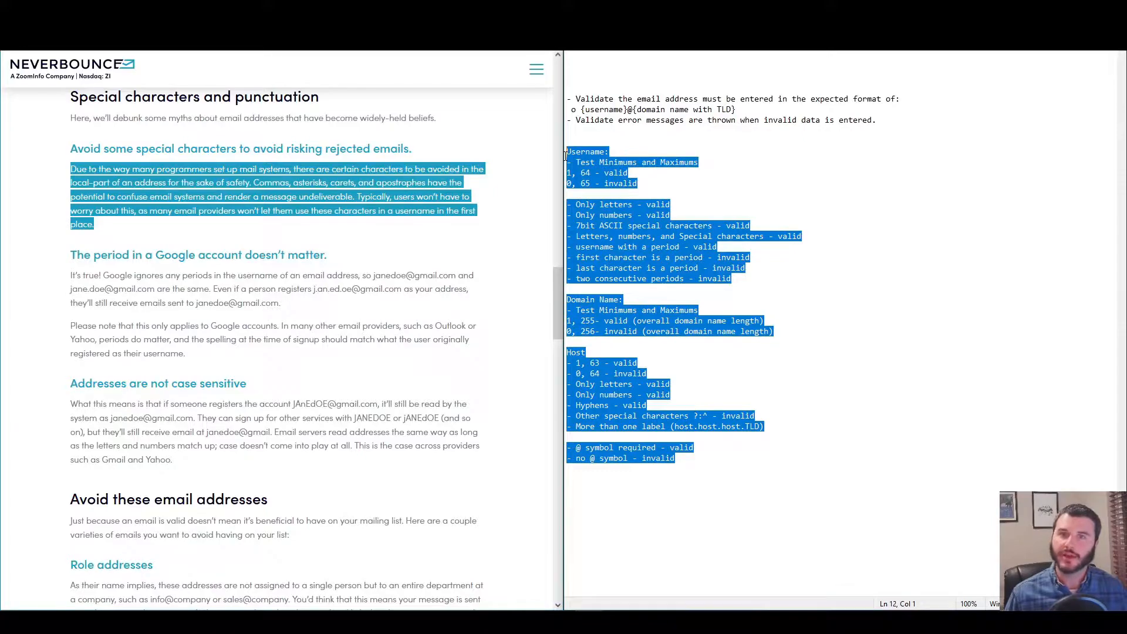
drag(776, 109, 579, 113)
click(941, 316)
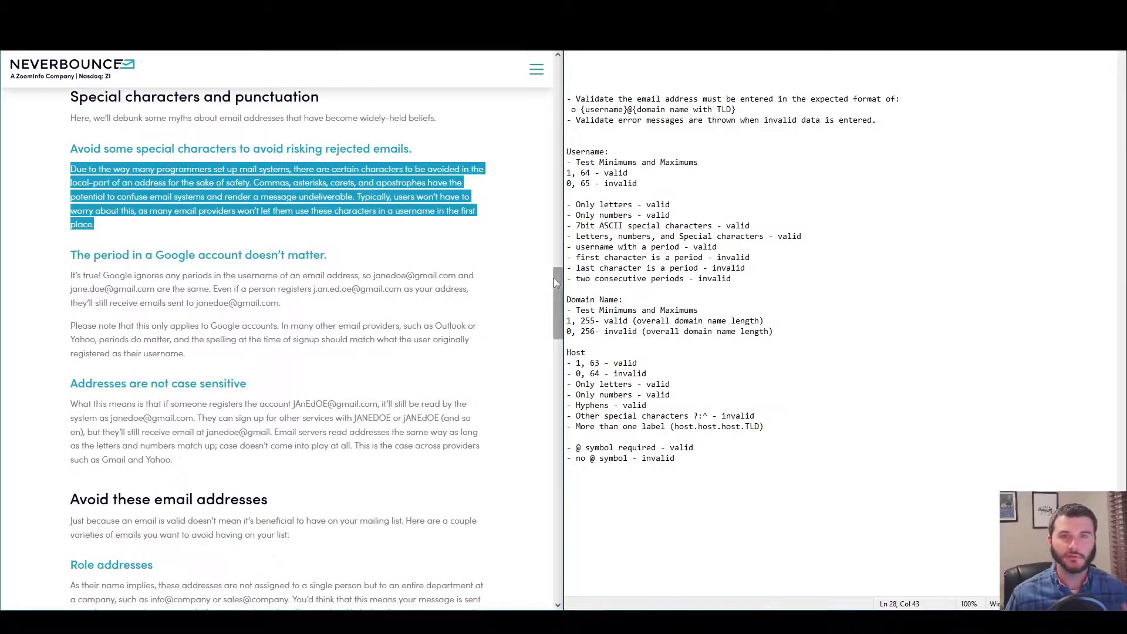
drag(557, 302, 555, 222)
drag(388, 165, 75, 150)
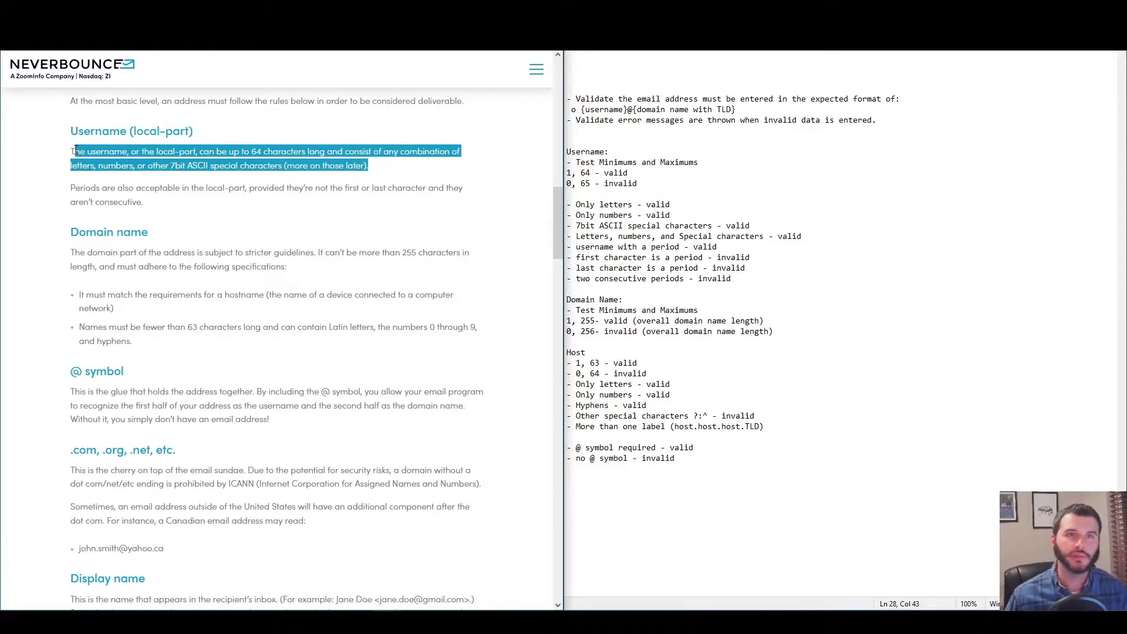
drag(252, 151, 316, 156)
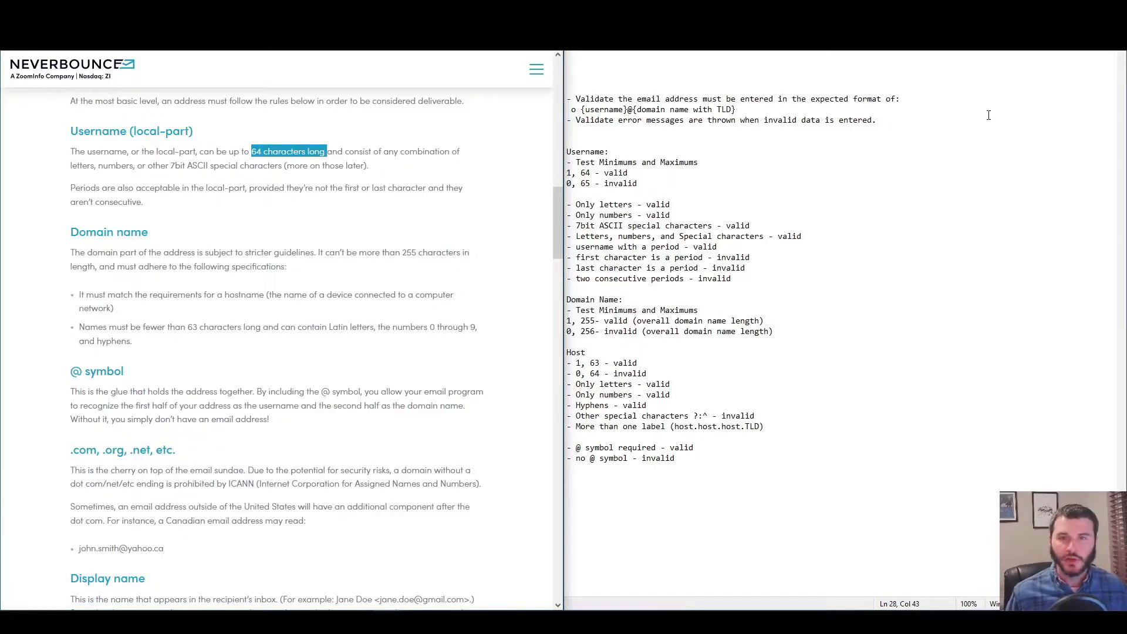
drag(820, 527, 540, 170)
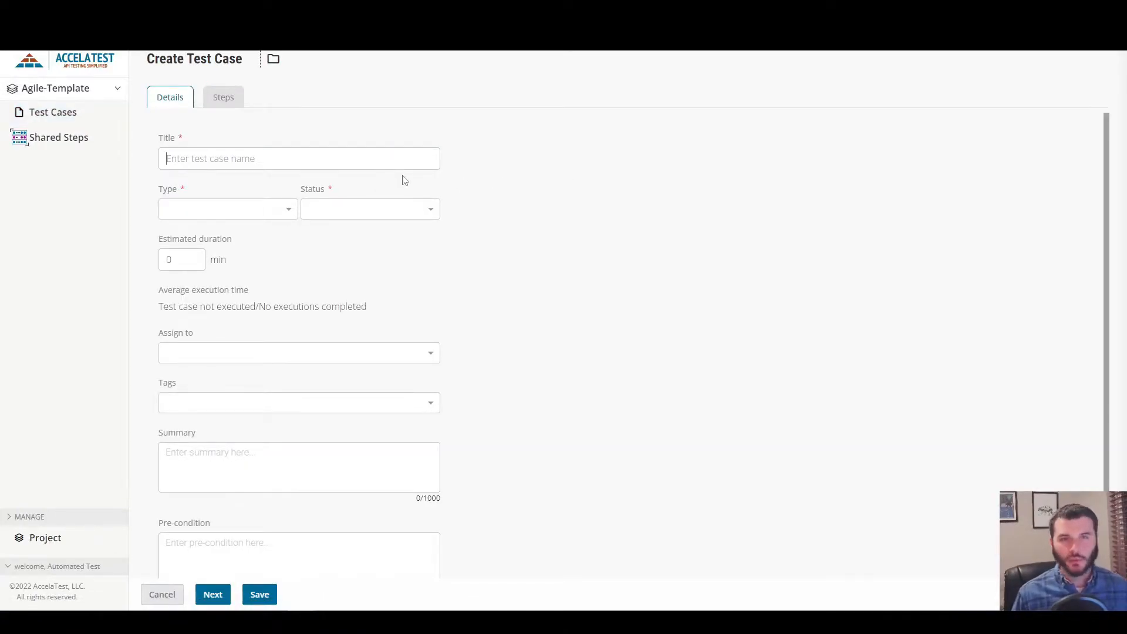
In AccelaTest, title the new test case "Email Validation Test Cases" and set its type to Traditional and status to New.
text(E)
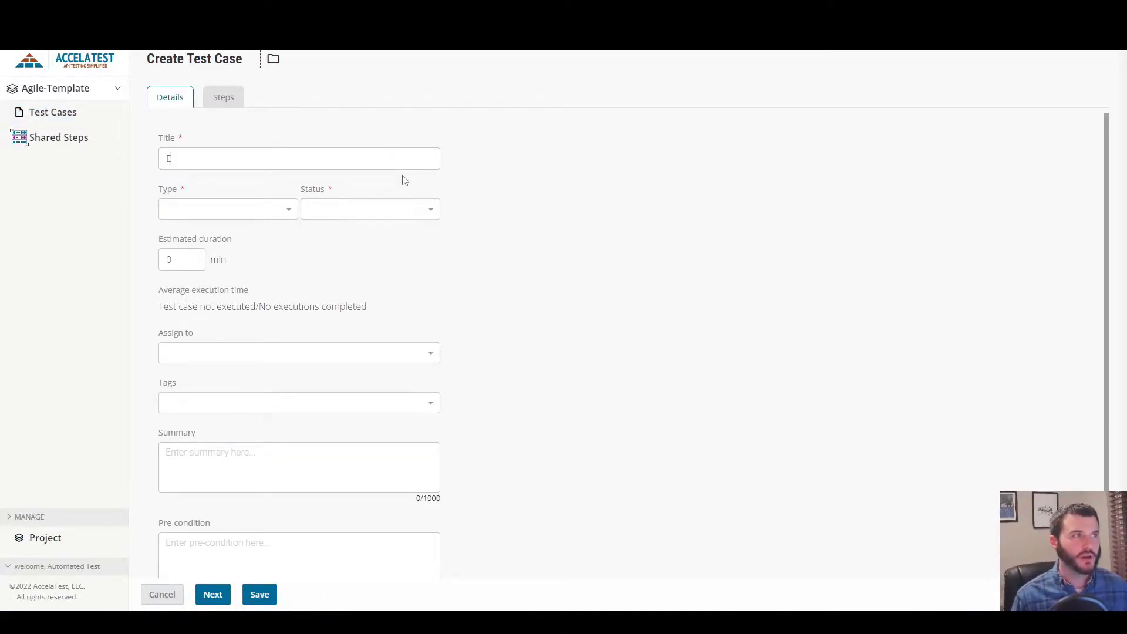
text(mail Valida)
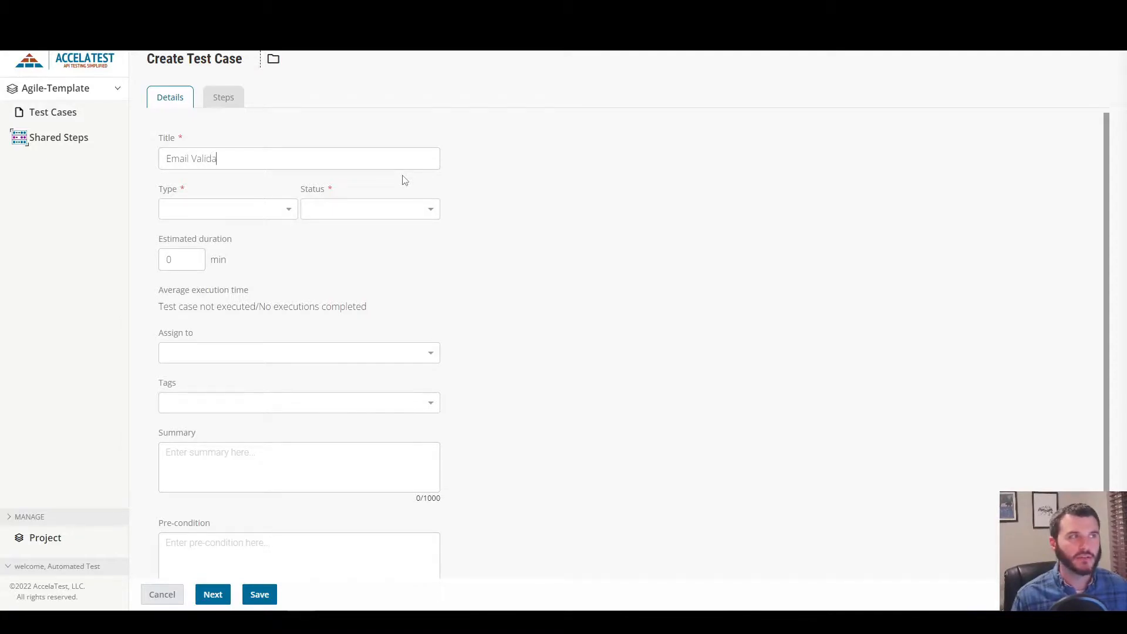
text(tion Test Cases)
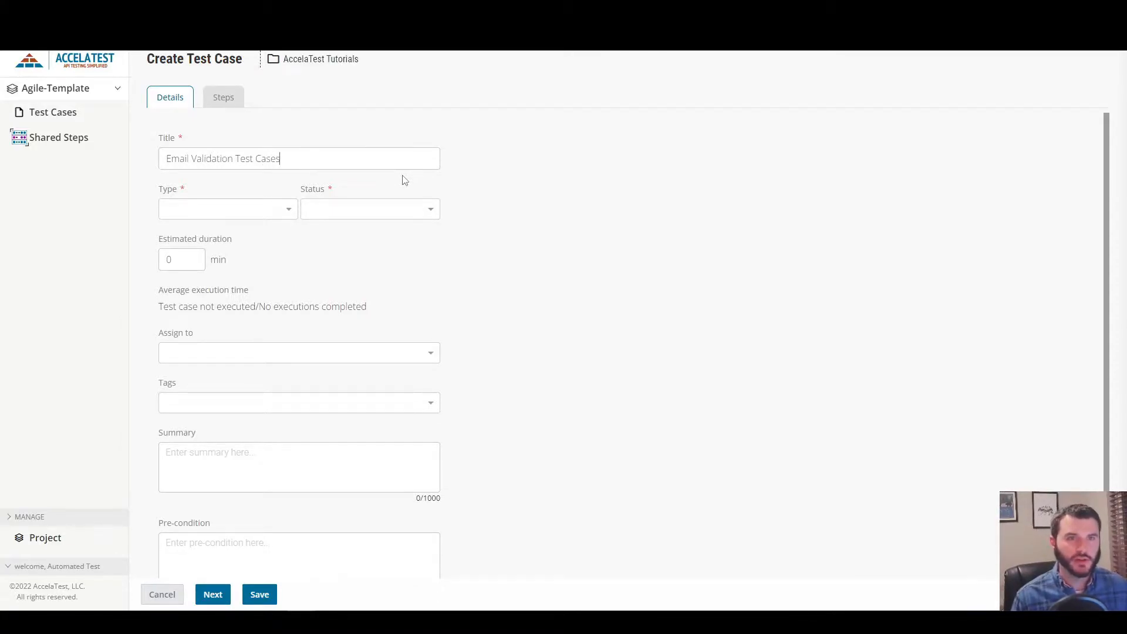
click(271, 210)
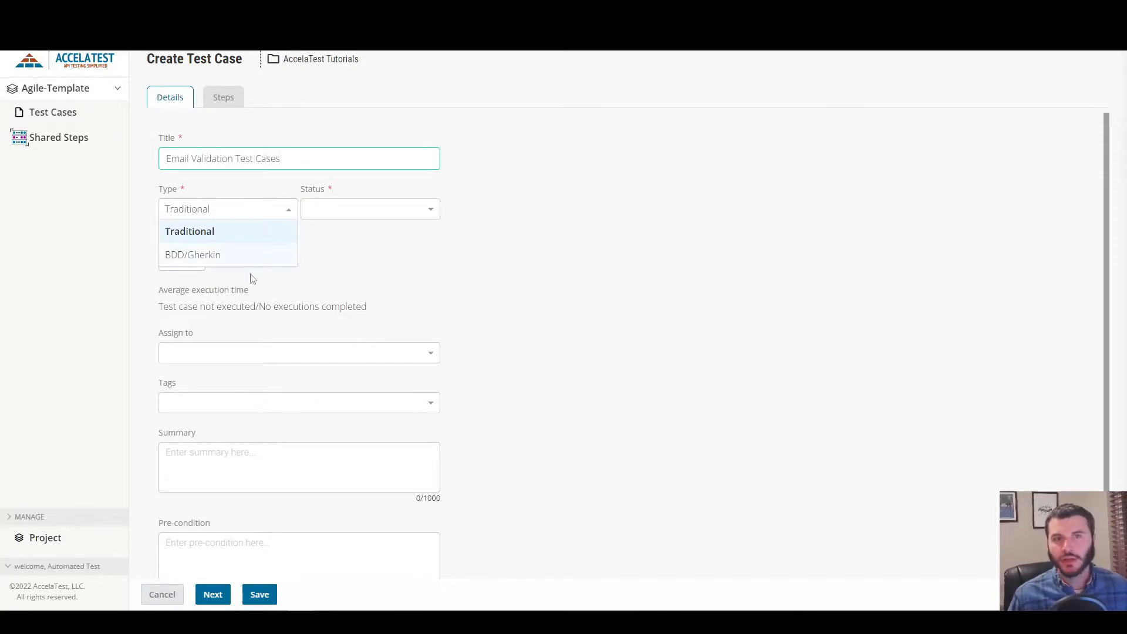
click(244, 230)
click(373, 210)
click(365, 237)
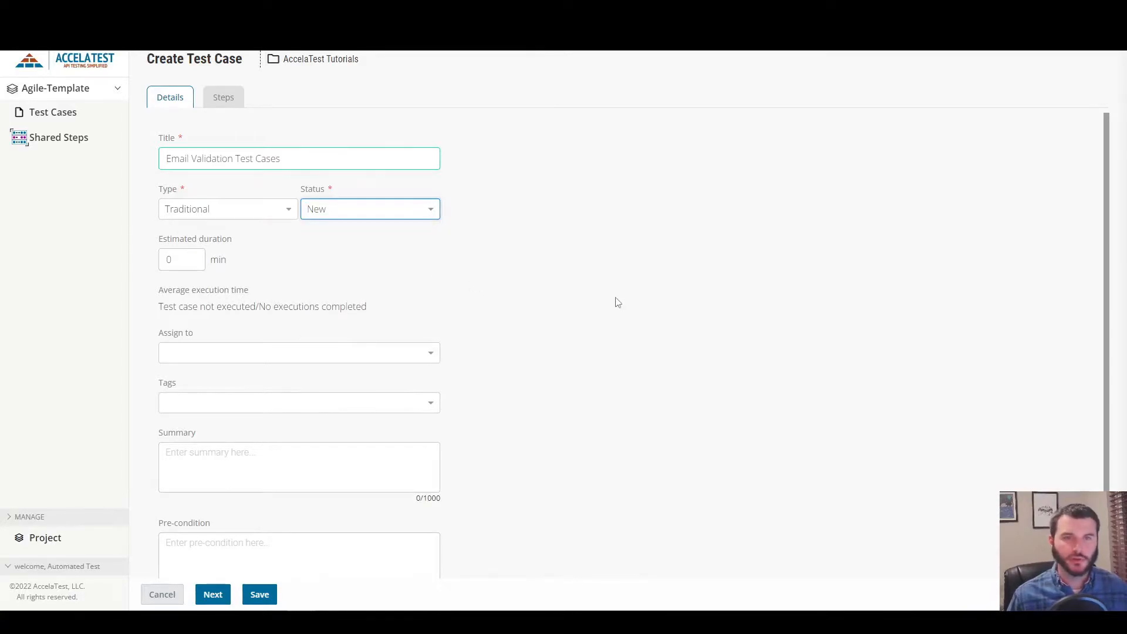
click(213, 94)
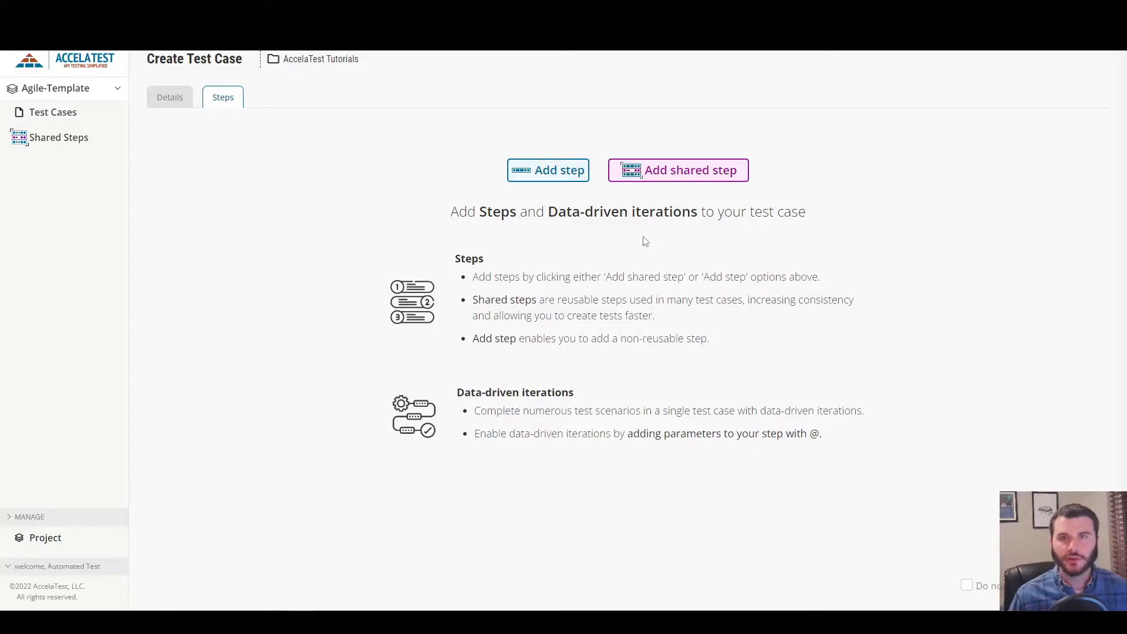
click(568, 176)
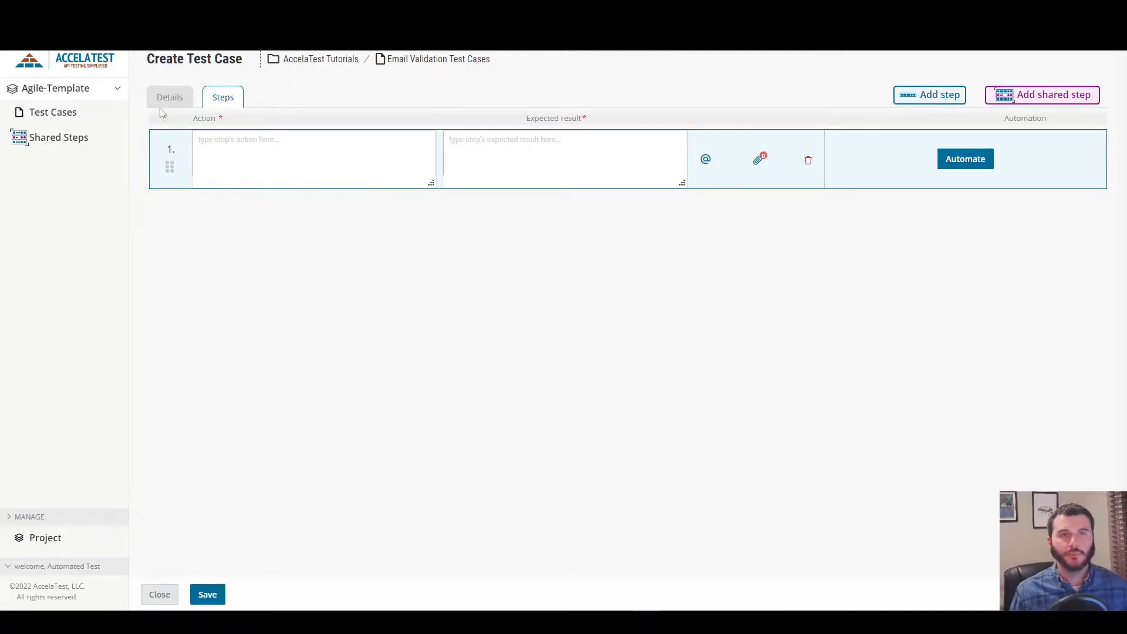
click(299, 163)
text(Navigate to )
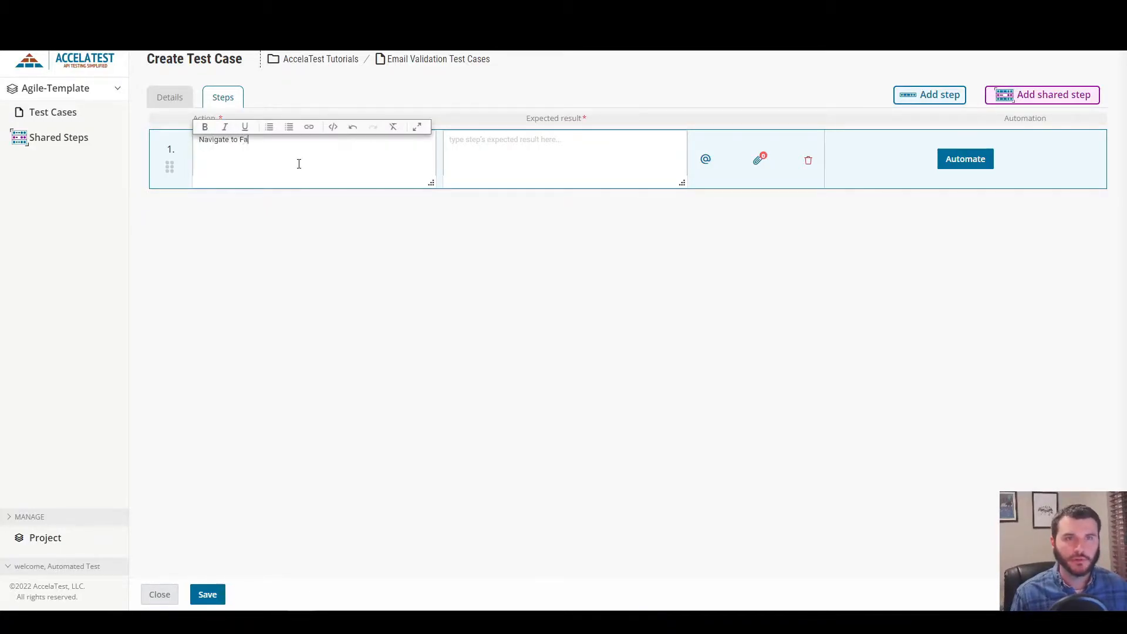
text(ht)
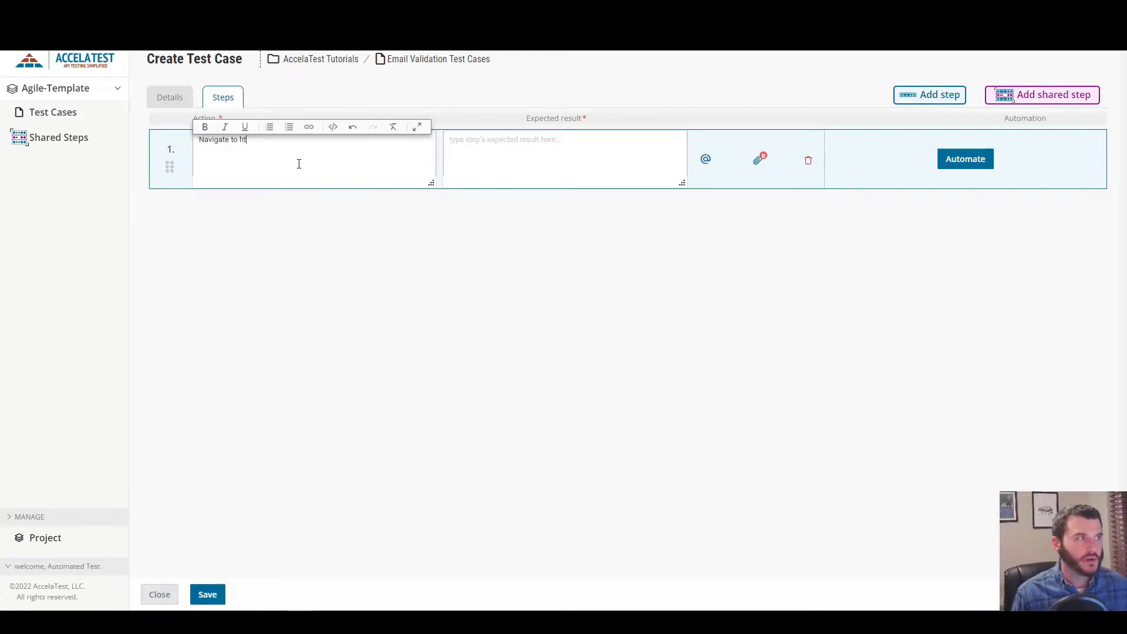
text(tps://www)
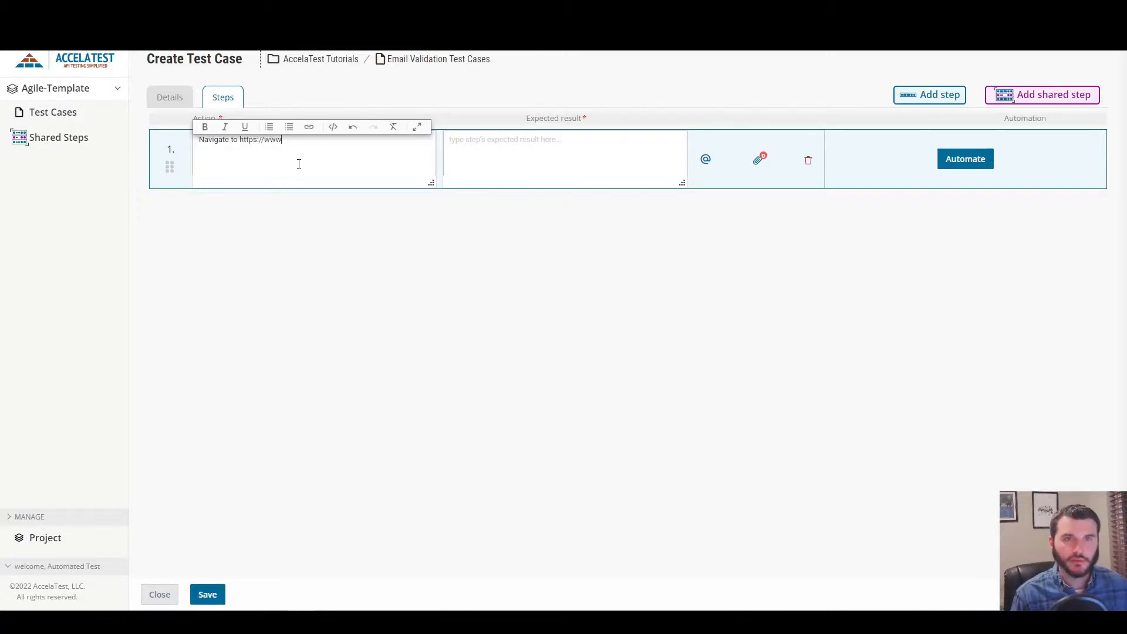
text(.facebook.com)
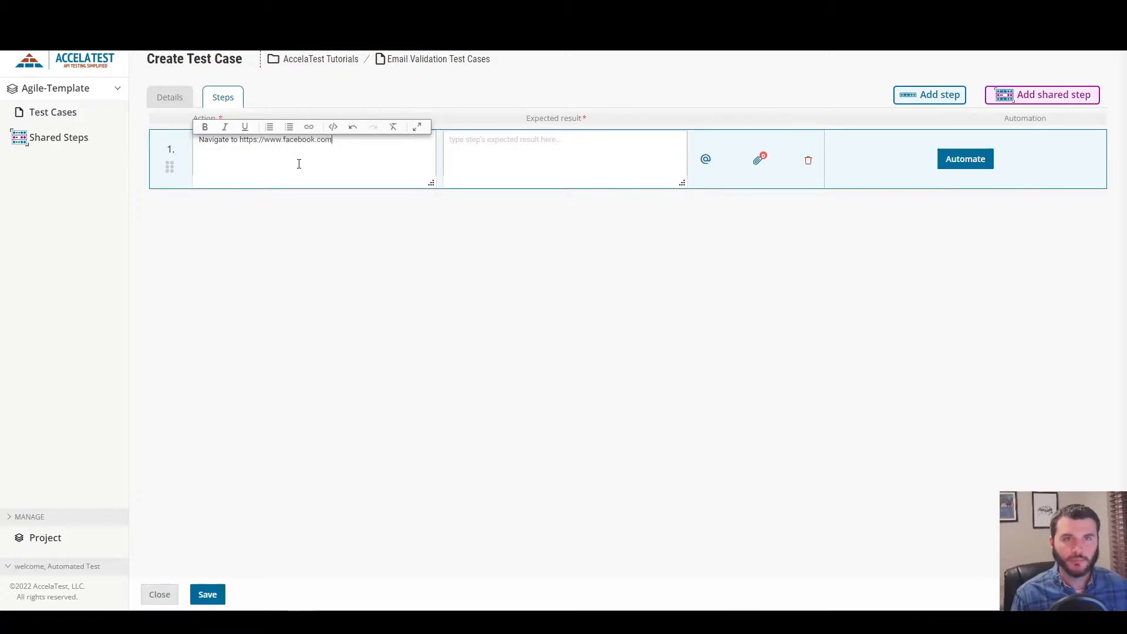
key(Tab)
text(Facebook is displayed.)
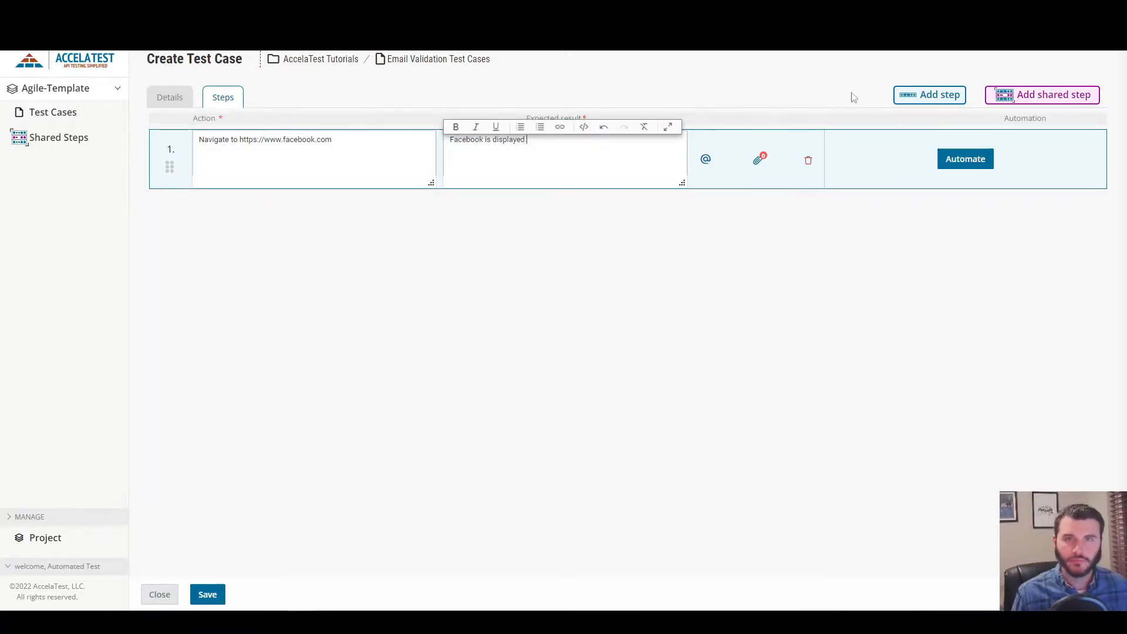
text(homepage)
Fill in the second test step with action "Select the Create new account button" and expected result "Sign Up screen is displayed.".
click(343, 223)
text(Select the Create new accoutn button)
key(Tab)
text(Sign Up screen is displayed.)
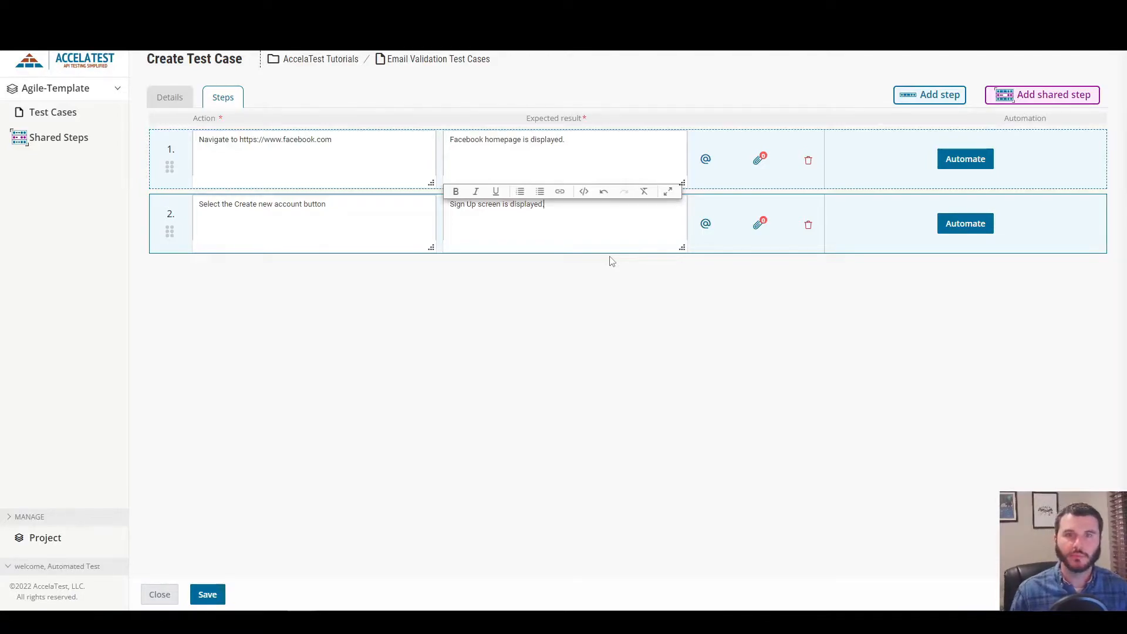
click(929, 99)
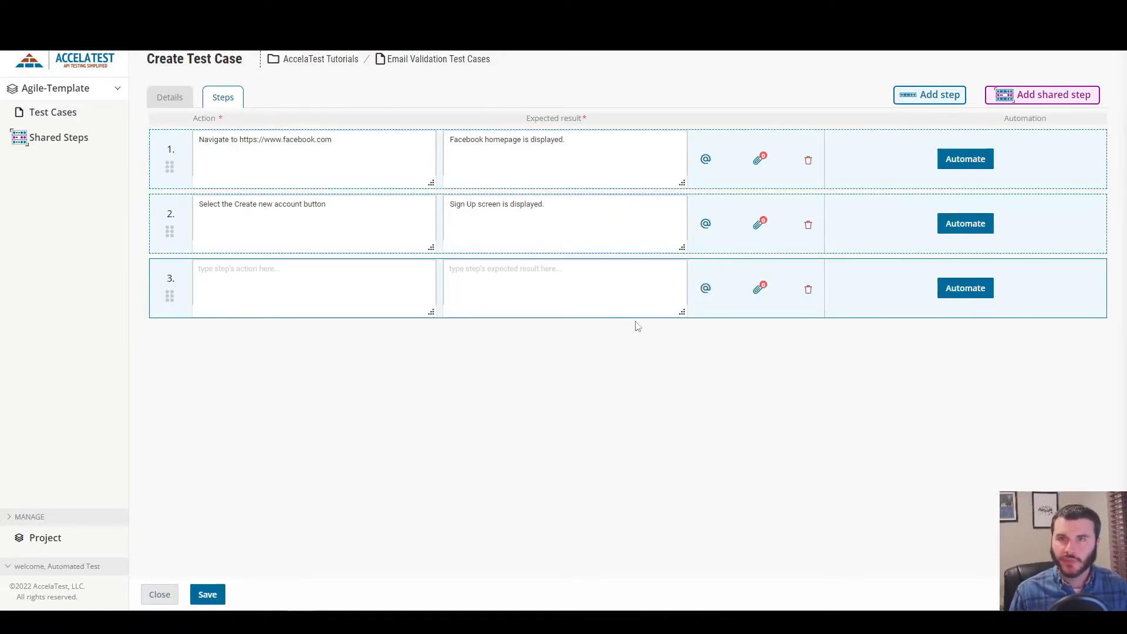
click(290, 281)
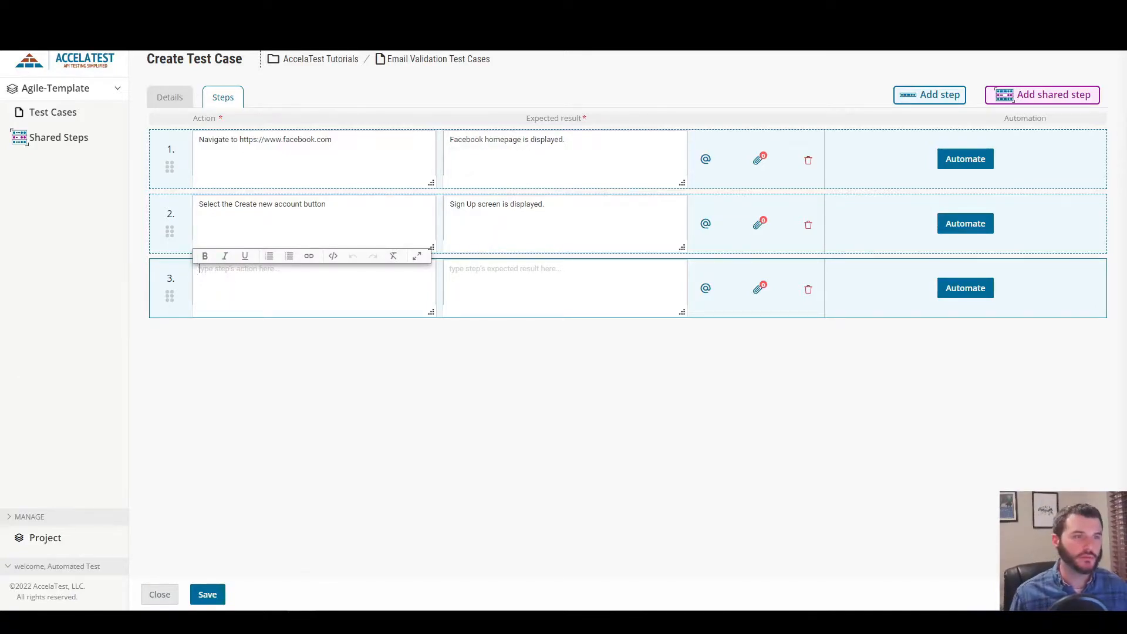
drag(0, 54, 0, 54)
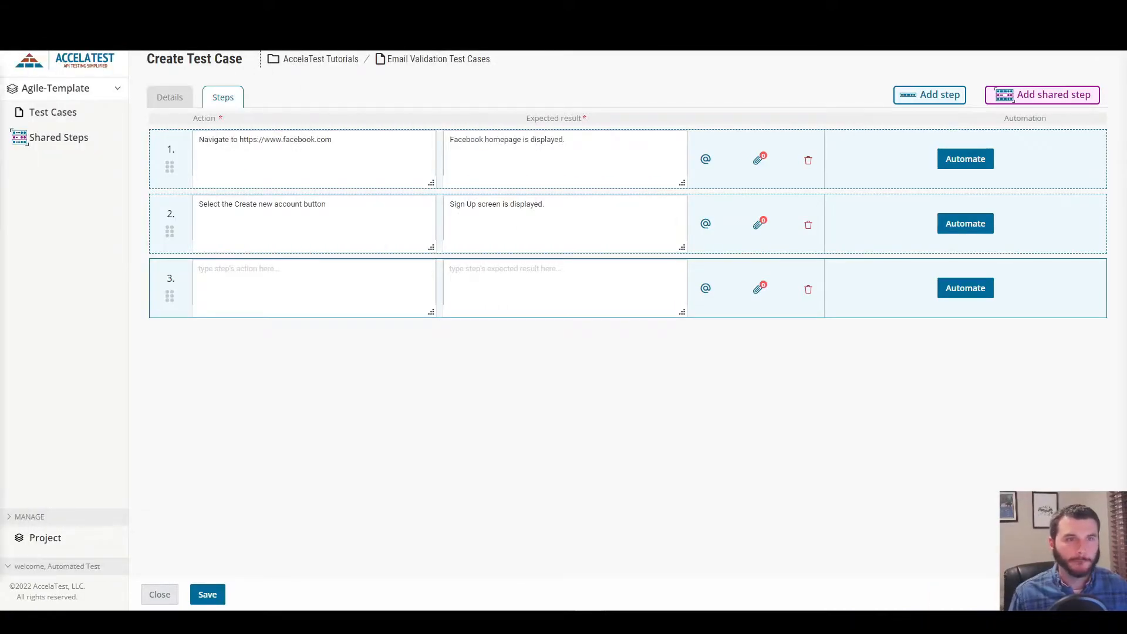
click(416, 290)
text(Enter @emailAddress in the)
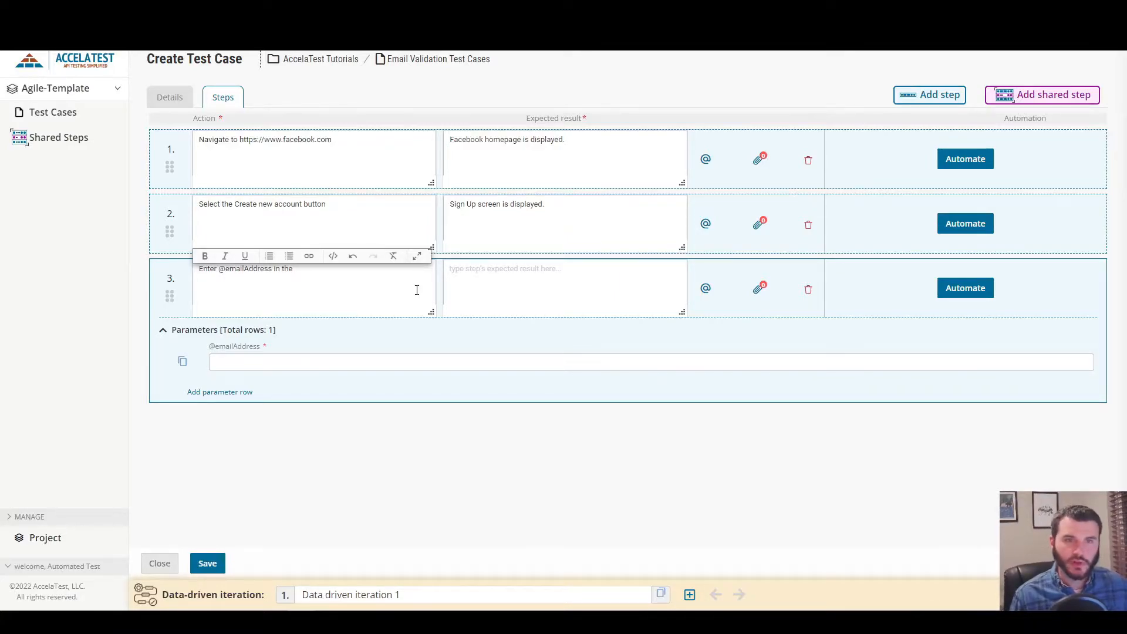
text(Mobile)
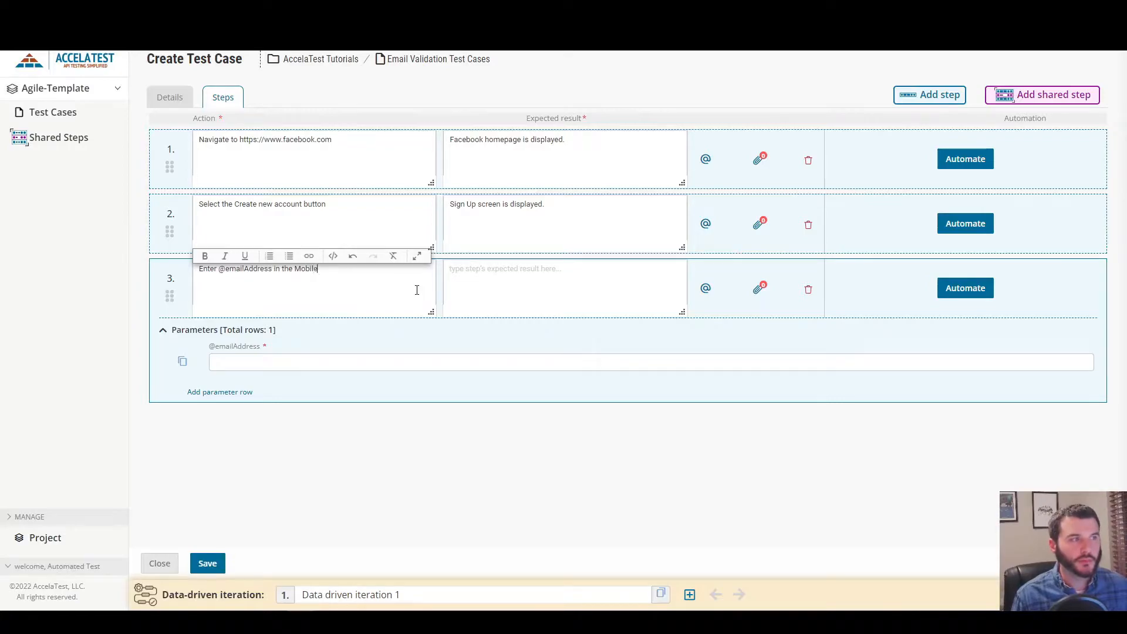
text( number or email field)
Make "Mobile number or email field" bold in the third step's action.
key(ctrl+shift+Left)
key(ctrl+shift+Left)
key(ctrl+shift+Left)
key(ctrl+shift+Left)
key(ctrl+shift+Left)
key(ctrl+b)
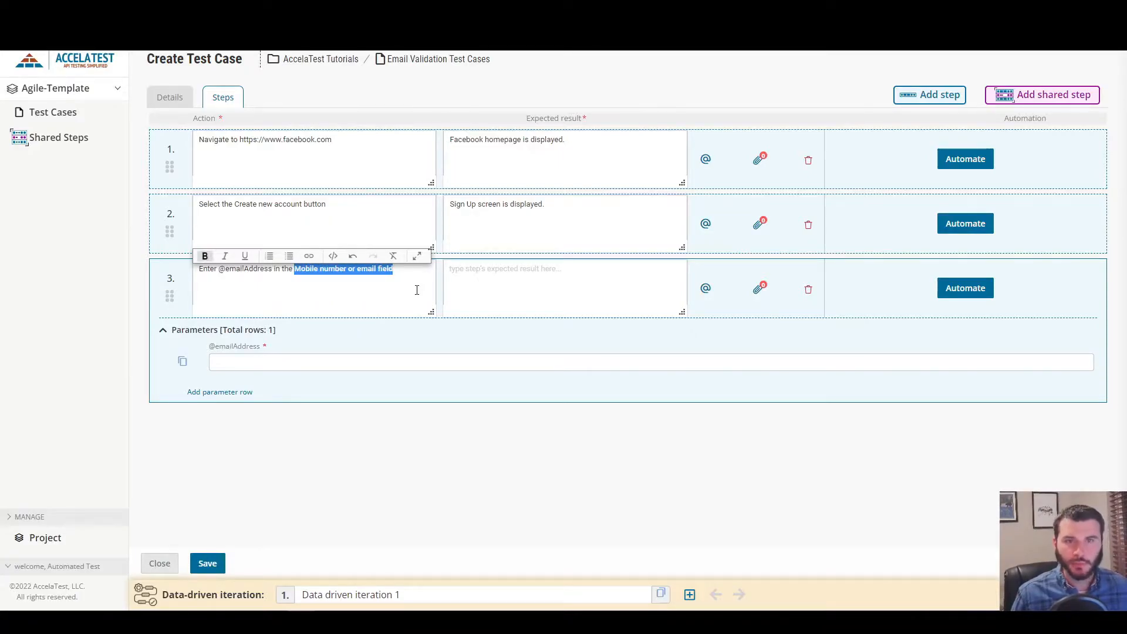
click(403, 292)
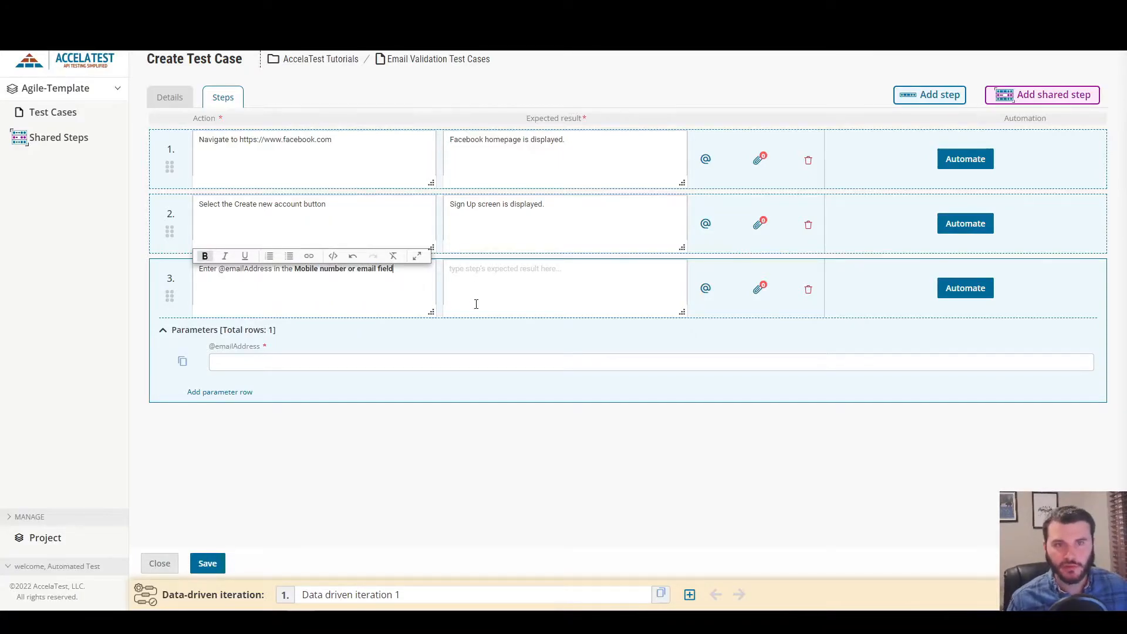
click(543, 270)
drag(293, 269, 405, 274)
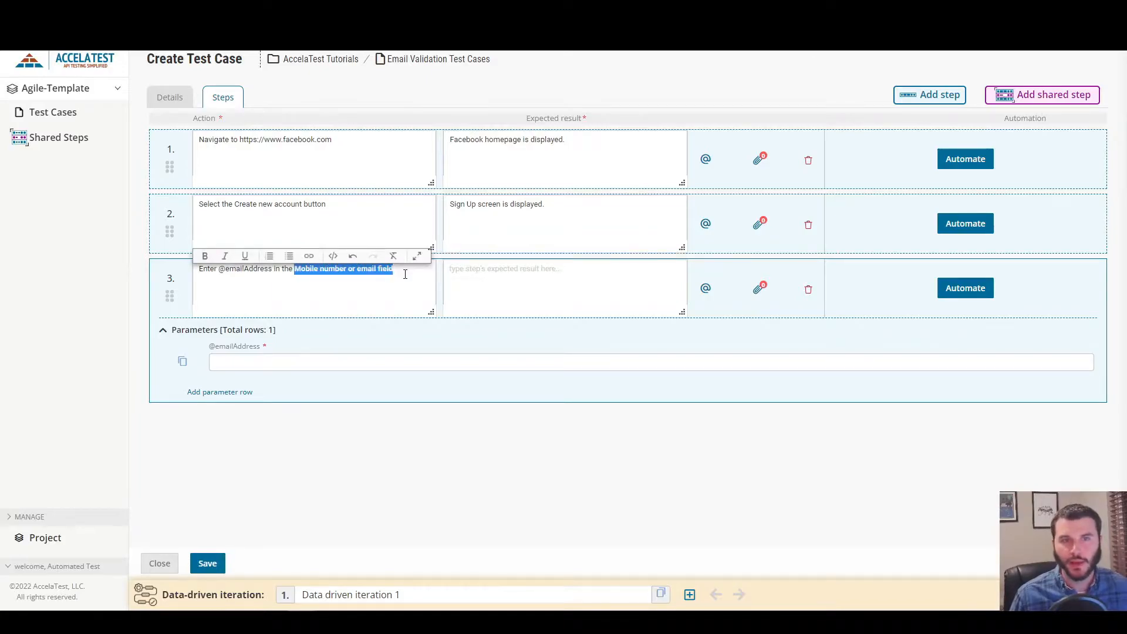
click(510, 282)
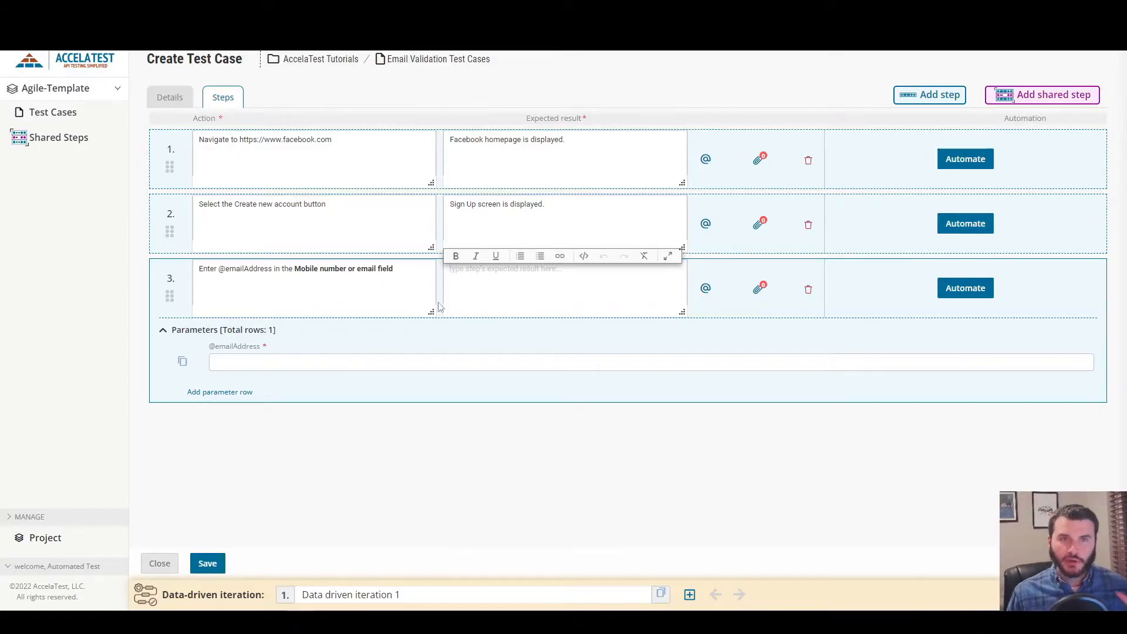
click(335, 364)
click(576, 285)
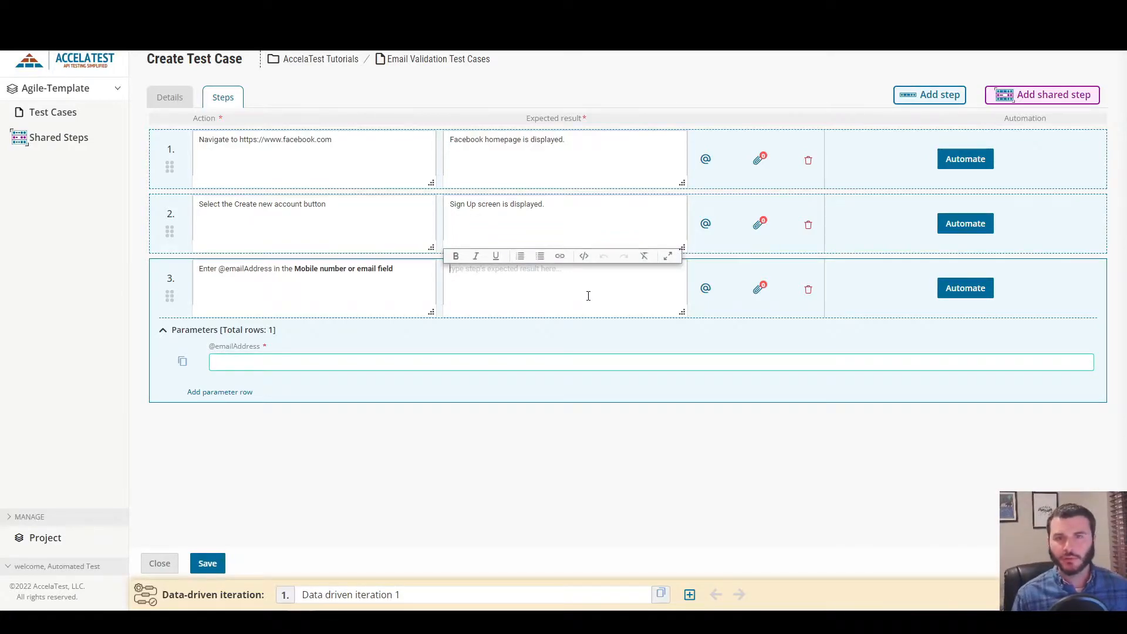
text(@isEr)
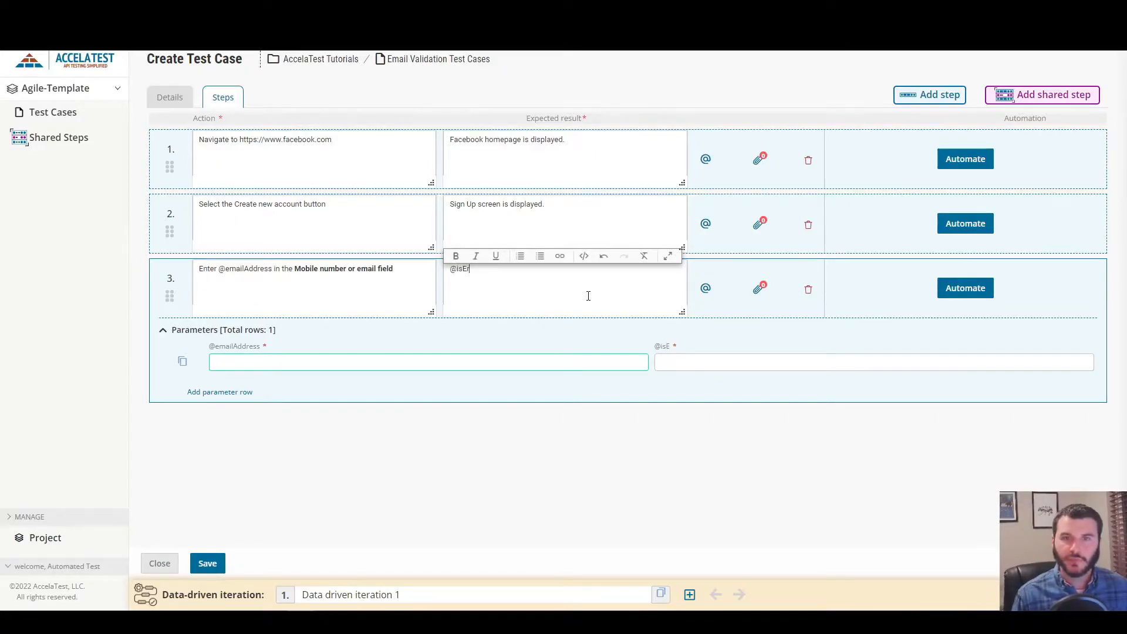
text(rorThown)
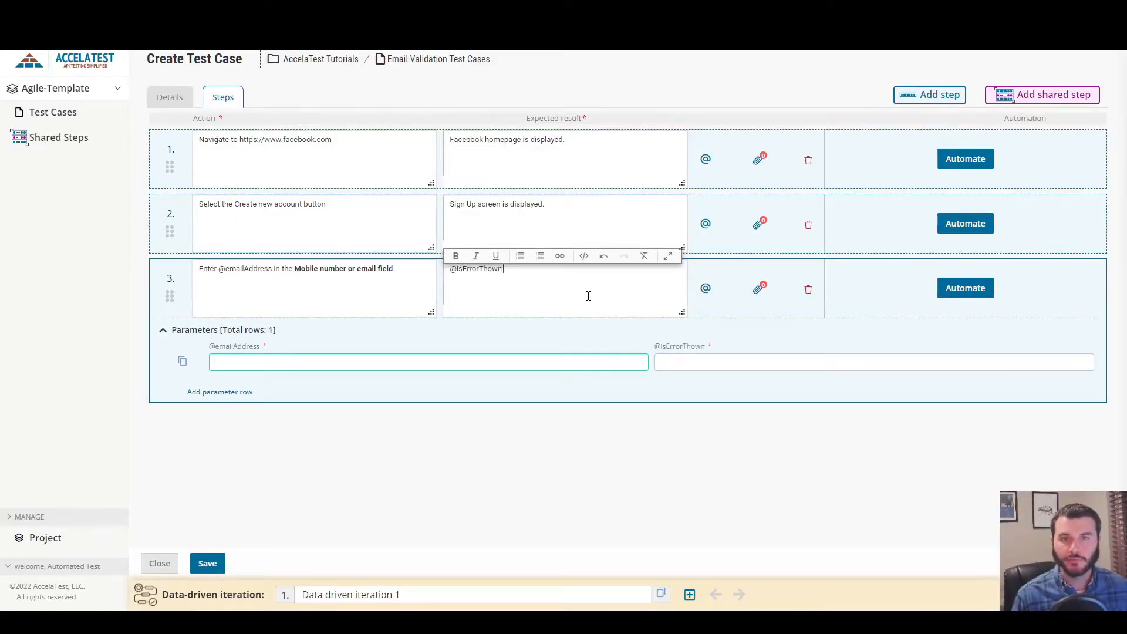
text( thrown)
Check the username minimum and maximum length cases in the Notepad list against the third step's parameters.
click(713, 364)
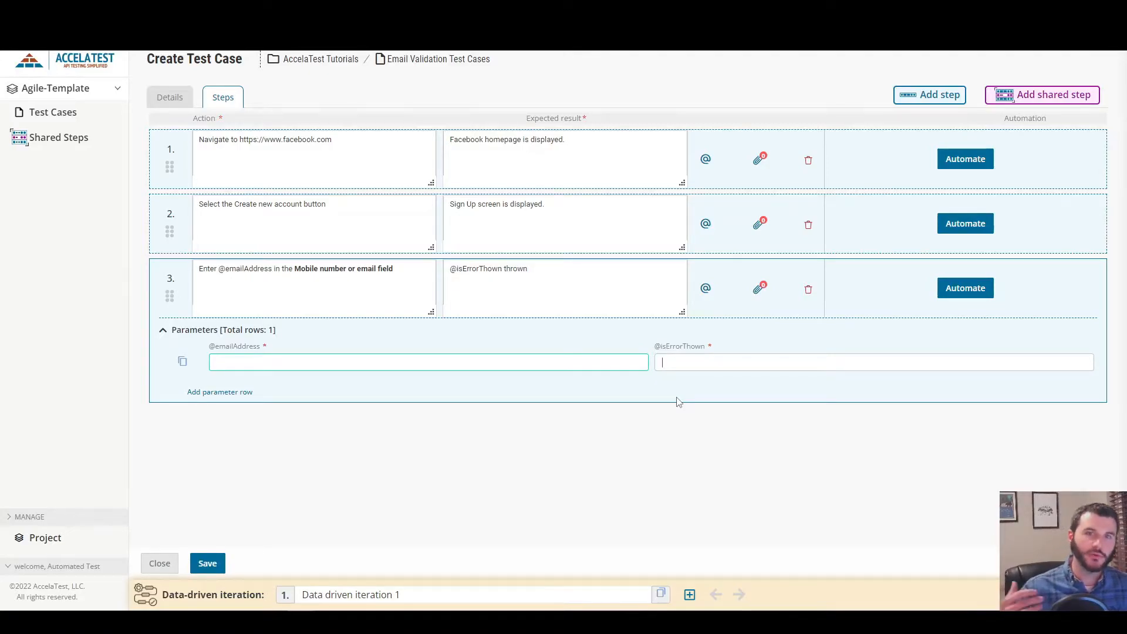
click(429, 362)
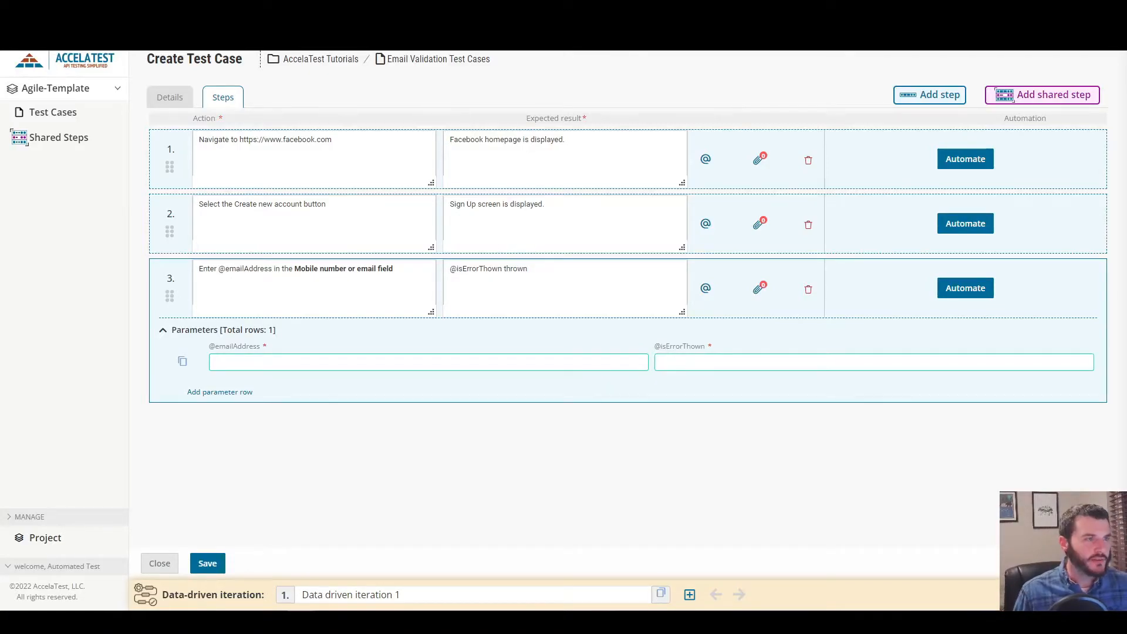
key(alt+Tab)
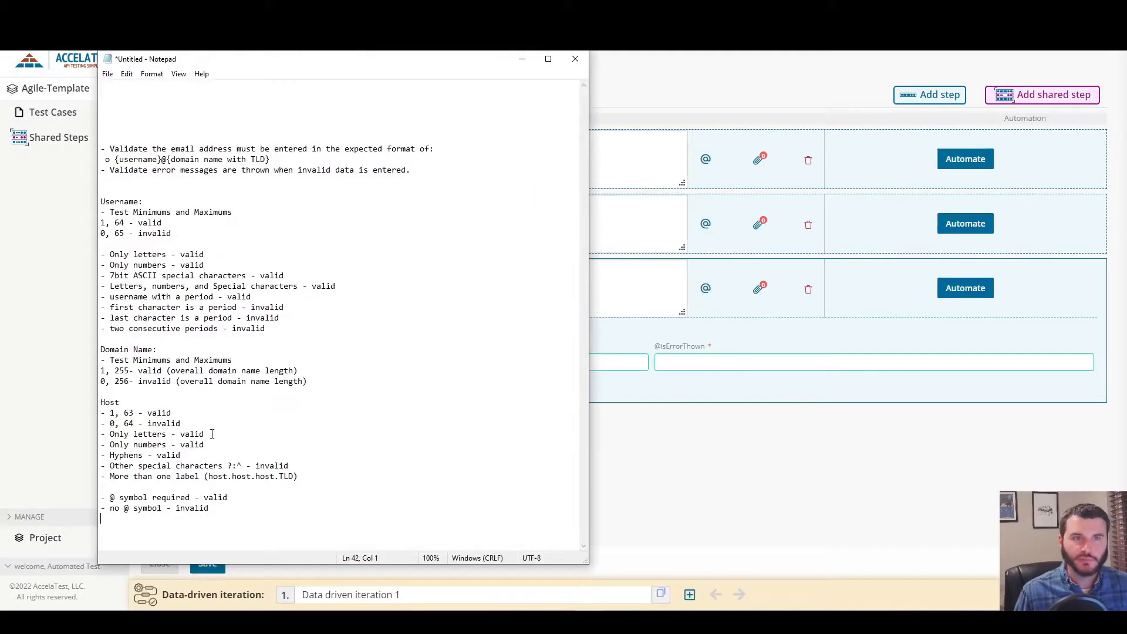
drag(102, 223, 192, 238)
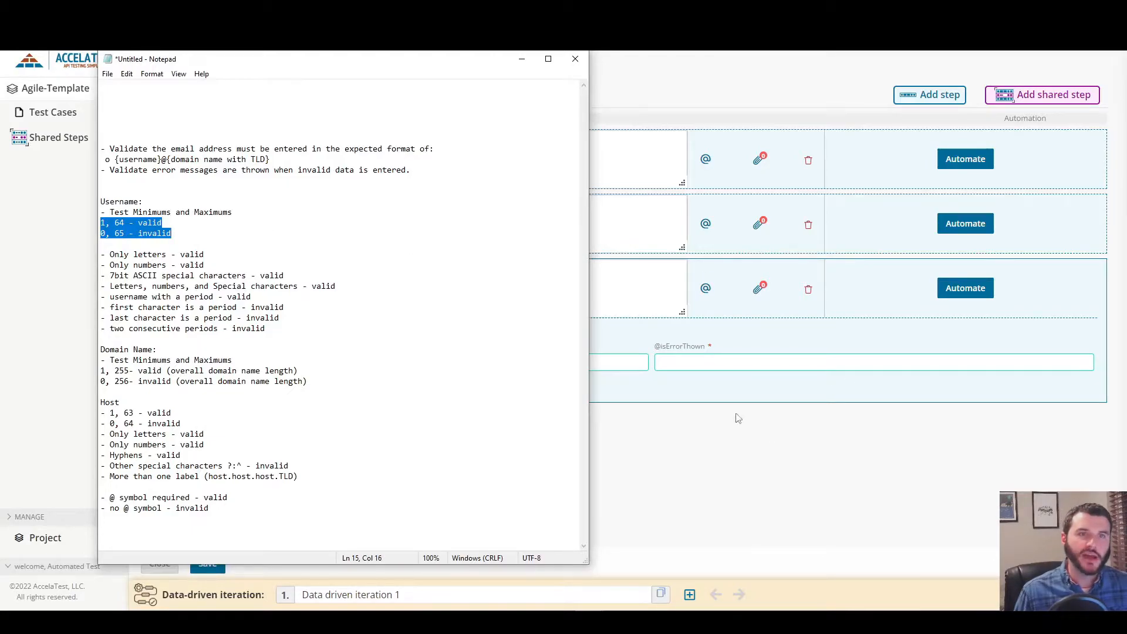
click(705, 345)
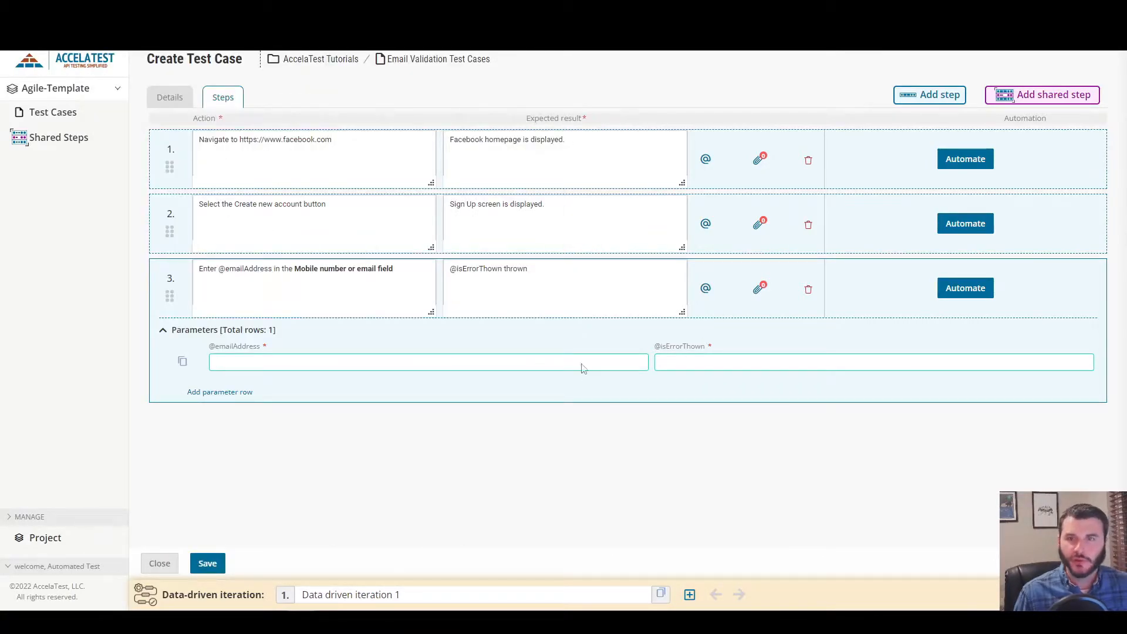
click(417, 277)
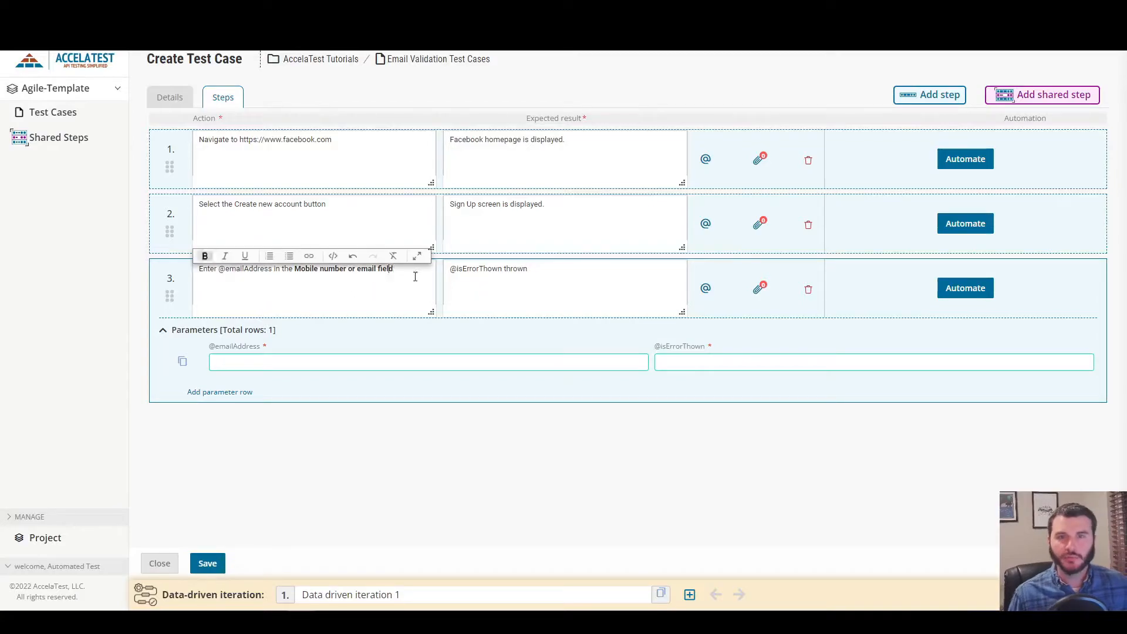
click(350, 368)
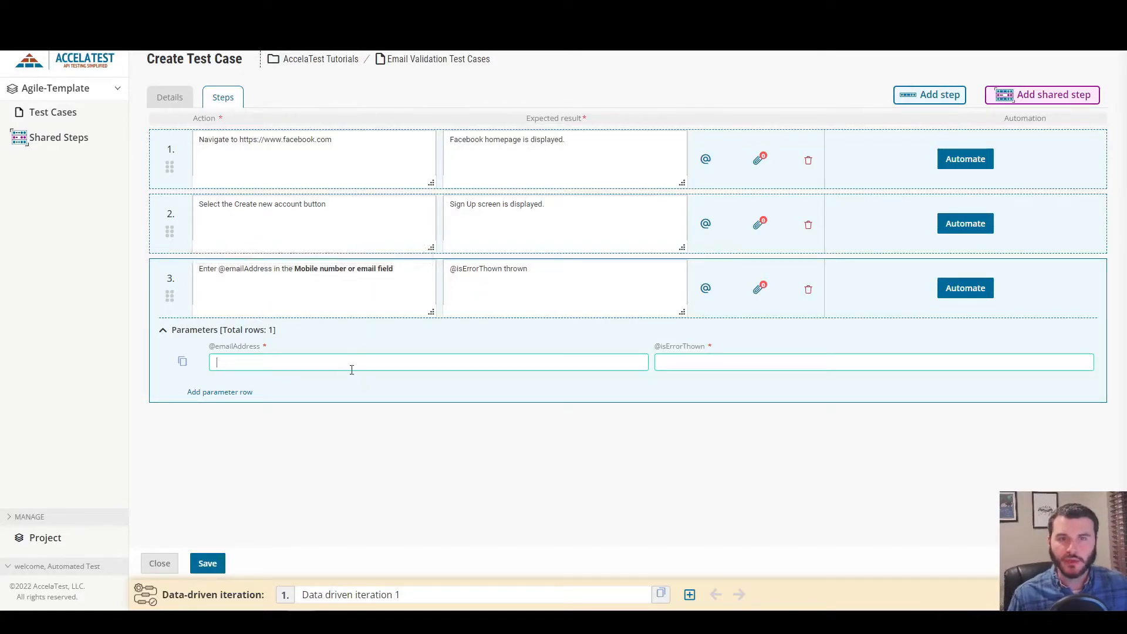
click(199, 269)
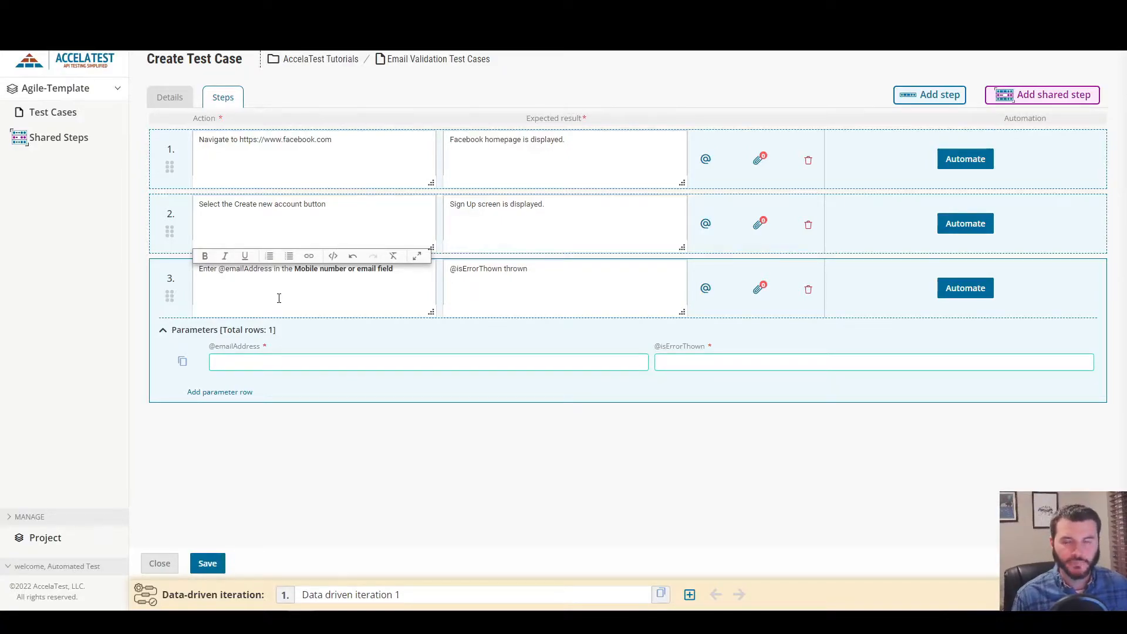
text(@whatIsTes)
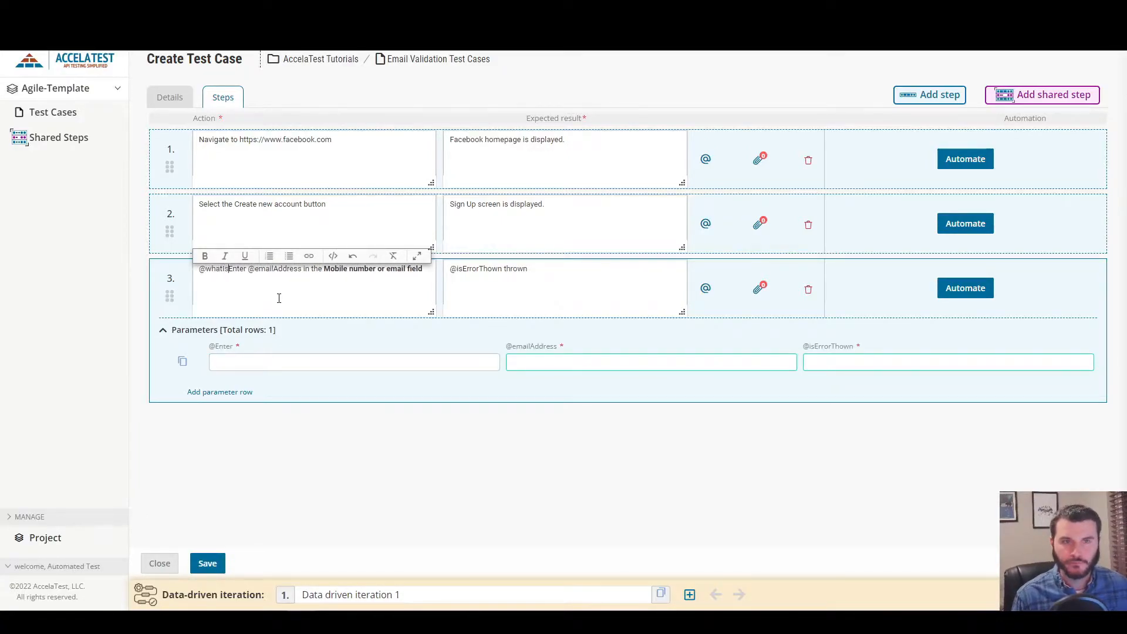
text(ted)
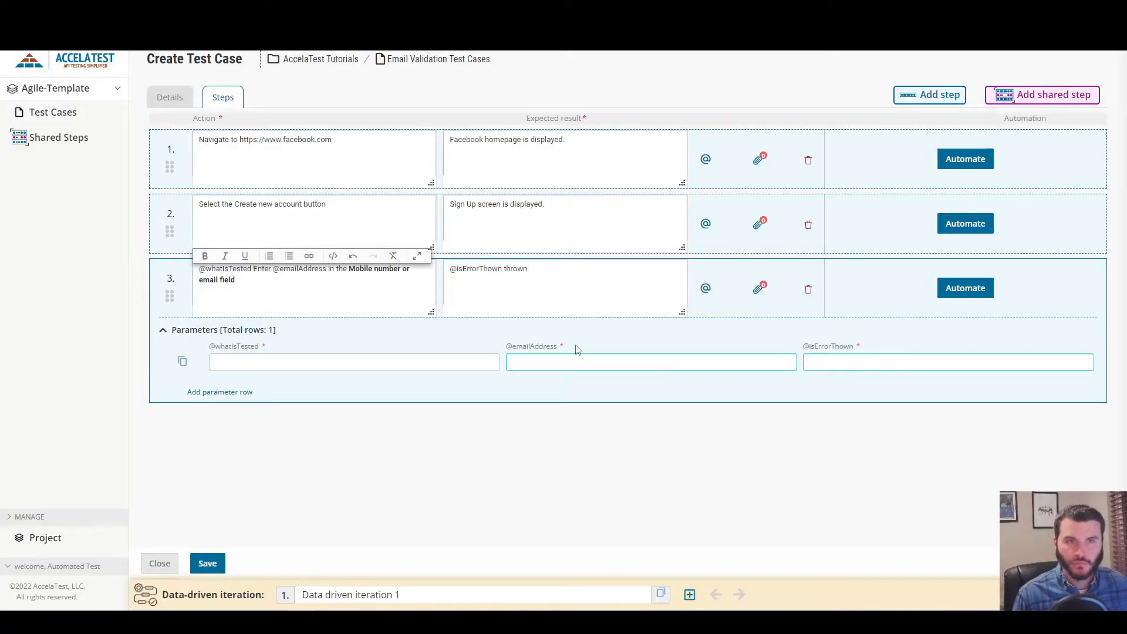
key(shift+Home)
key(ctrl+u)
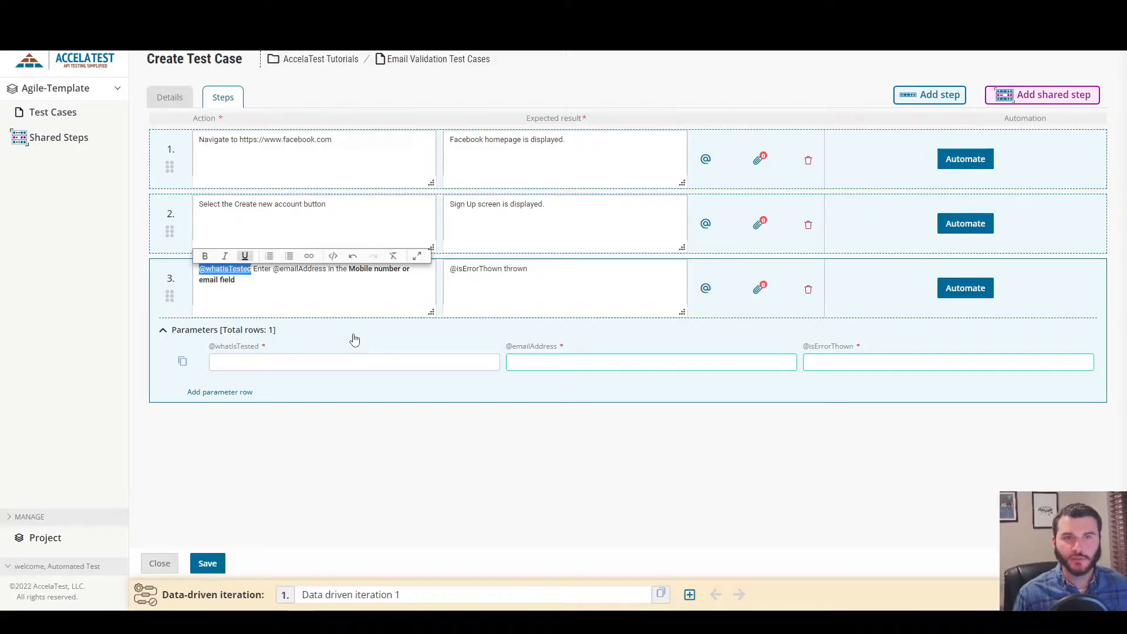
Arrange AccelaTest and the Notepad test case list side by side, giving AccelaTest the wider share of the screen.
click(322, 365)
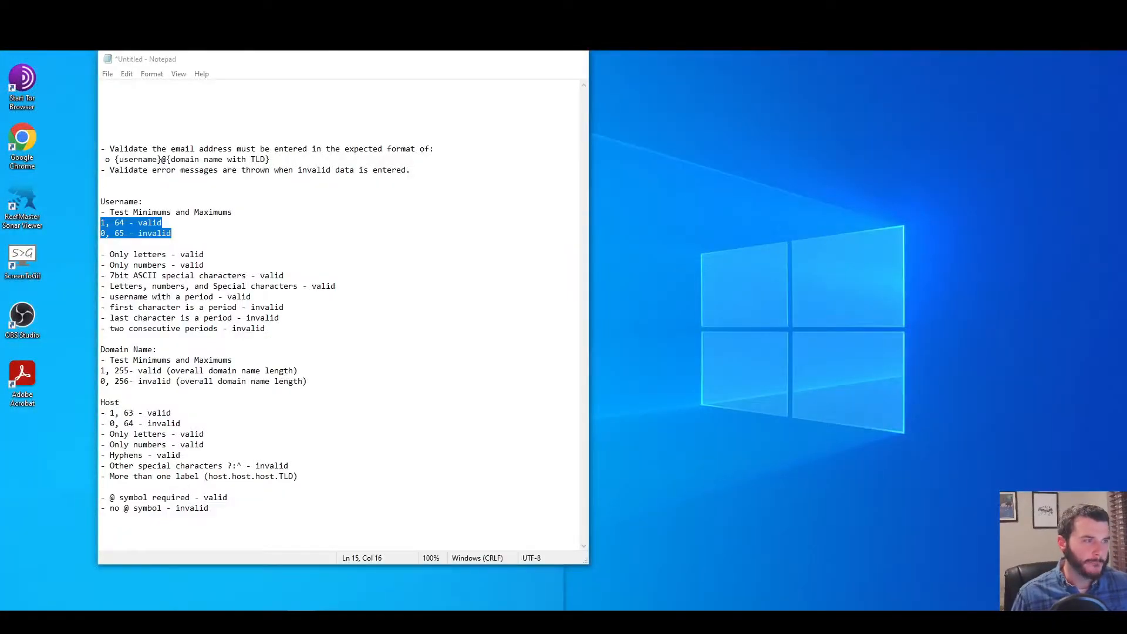
key(alt+Tab)
drag(353, 61, 1126, 7)
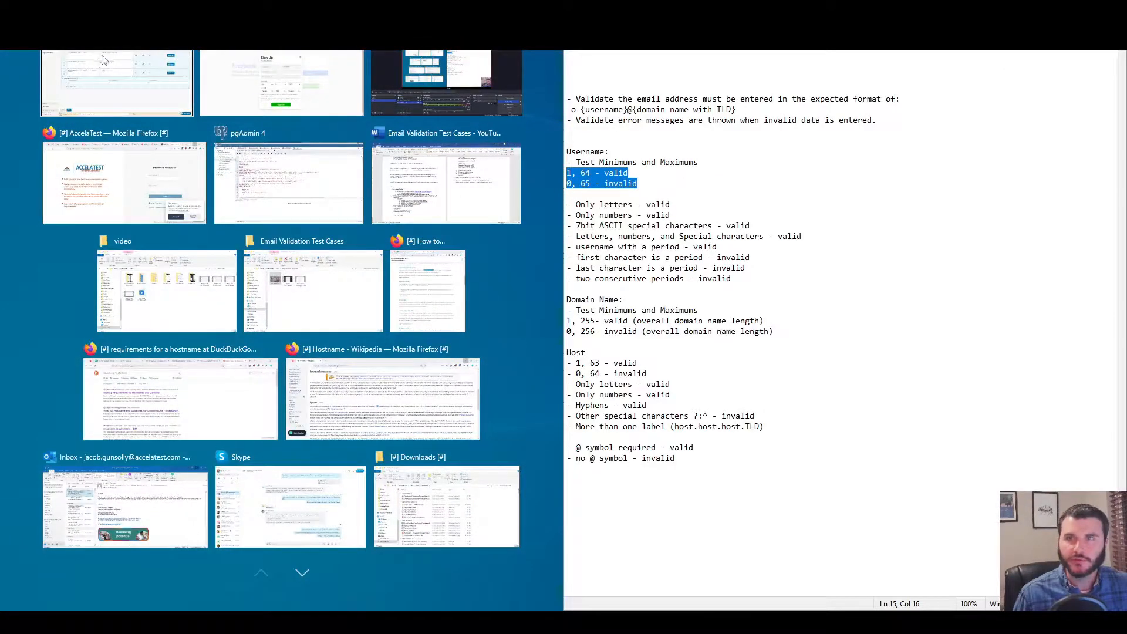
click(103, 58)
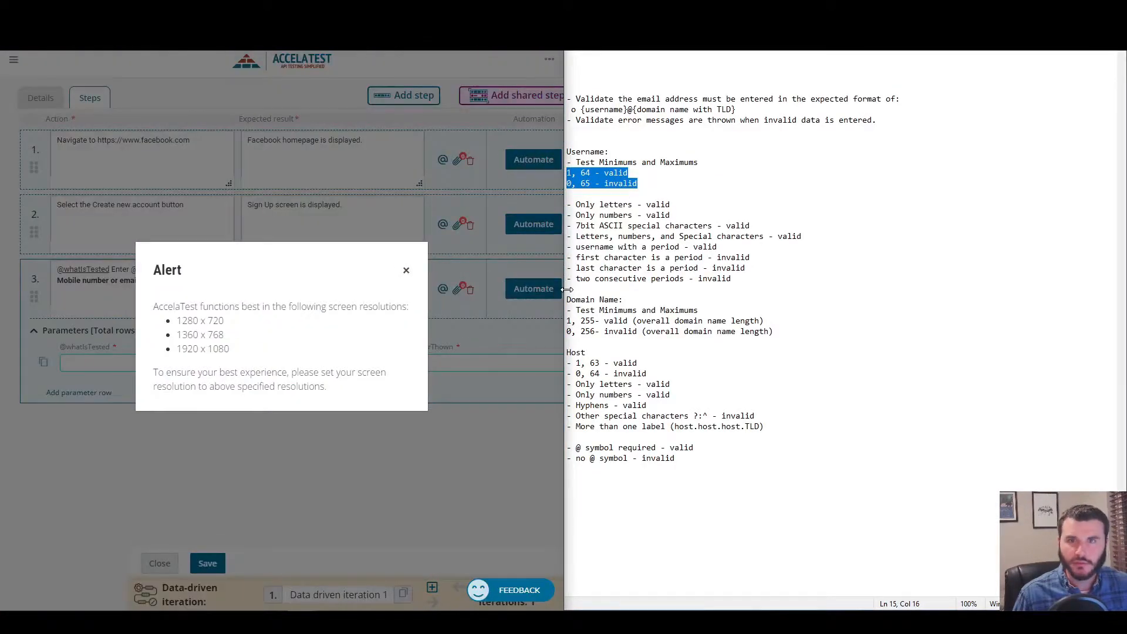
drag(566, 289, 849, 267)
click(874, 258)
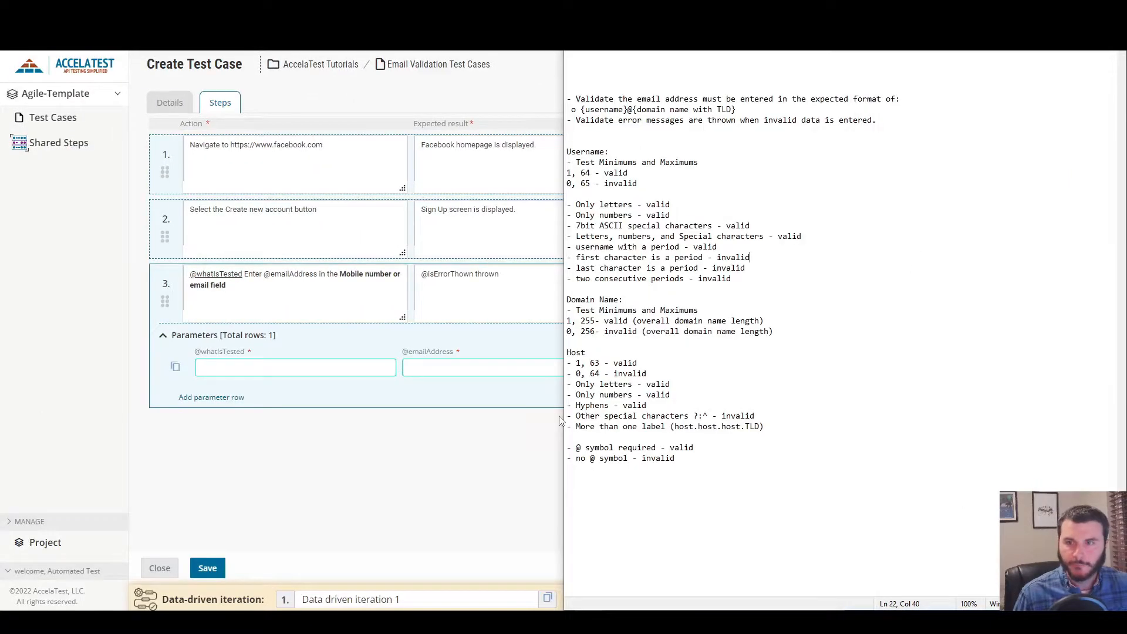
drag(560, 421, 810, 425)
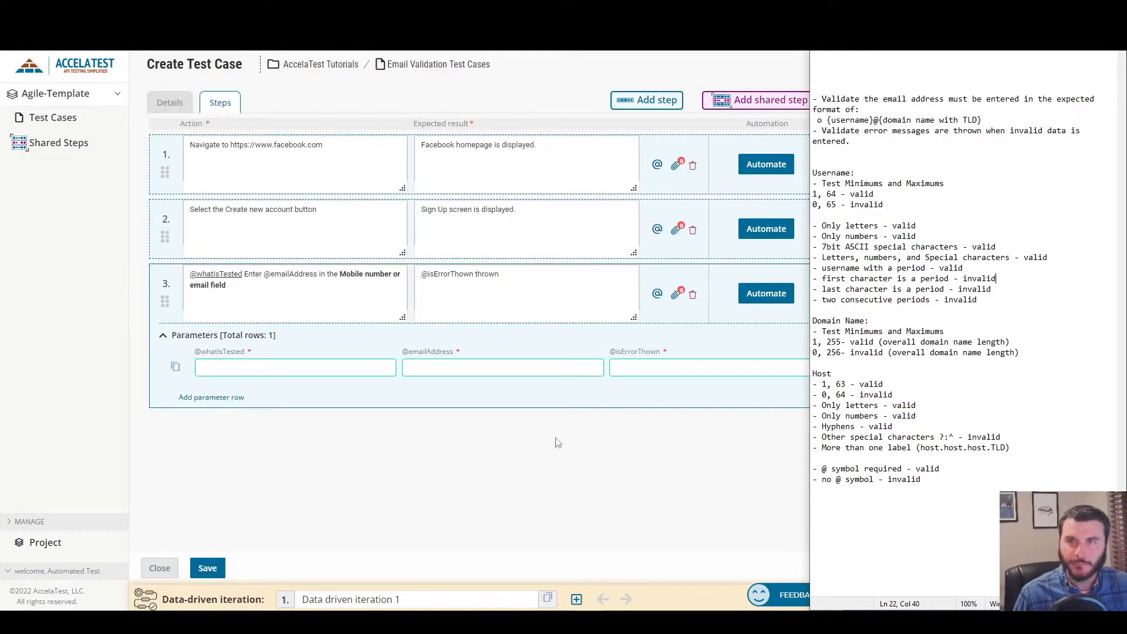
click(252, 368)
click(872, 190)
drag(821, 184, 888, 183)
key(ctrl+c)
click(291, 366)
key(ctrl+v)
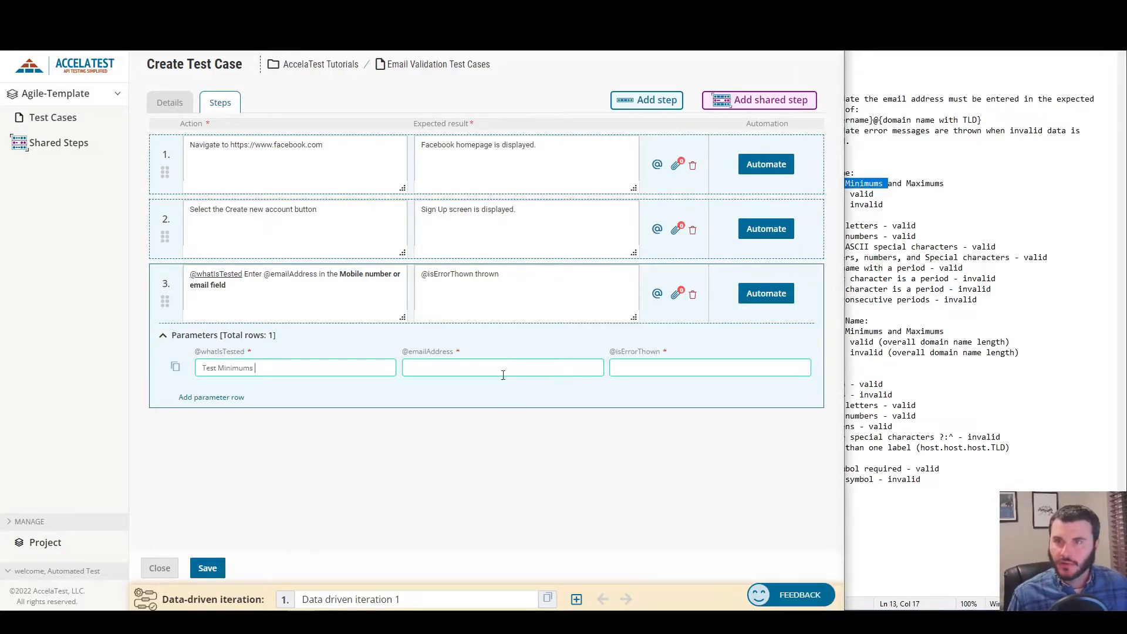
key(Tab)
text(a@)
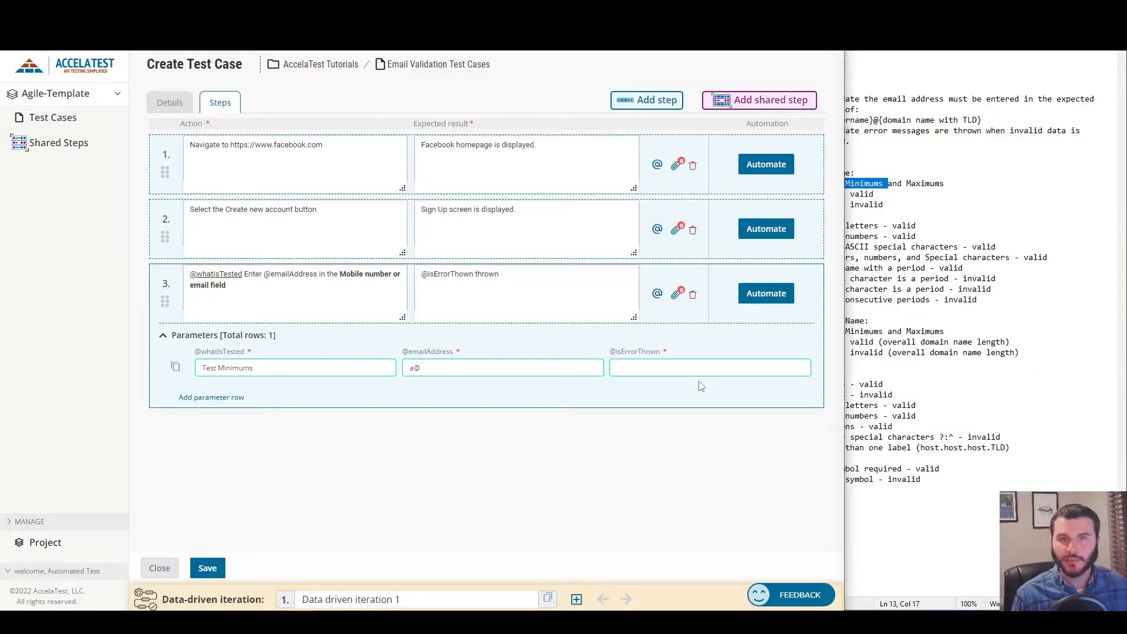
text(a.com)
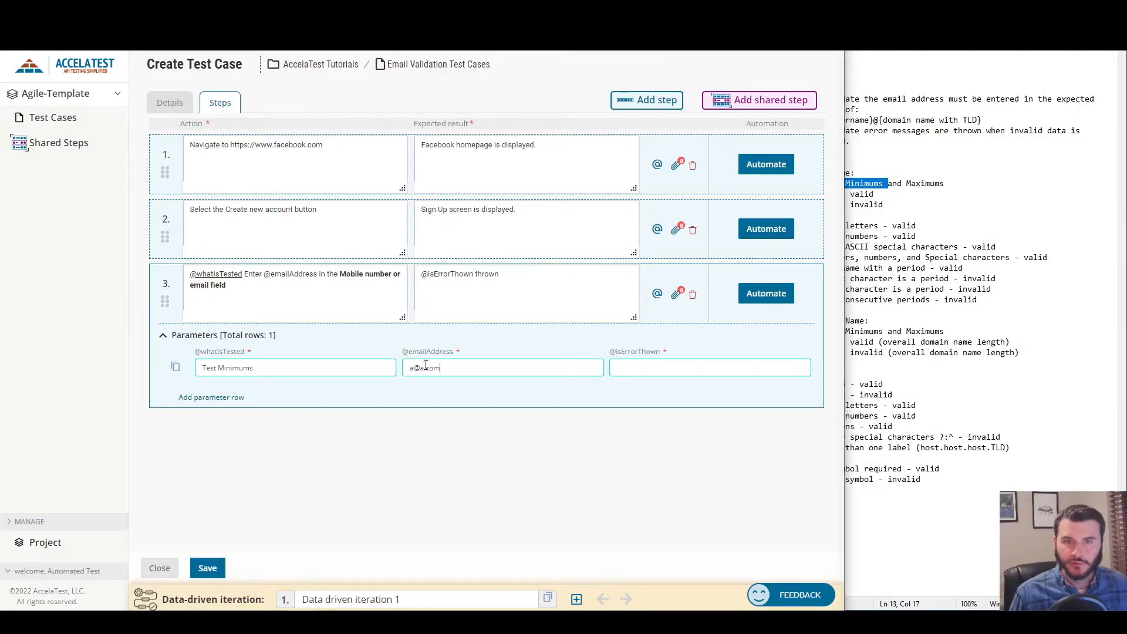
Compare the entered email address with the minimum username and domain name lengths in the Notepad list.
drag(409, 368, 415, 367)
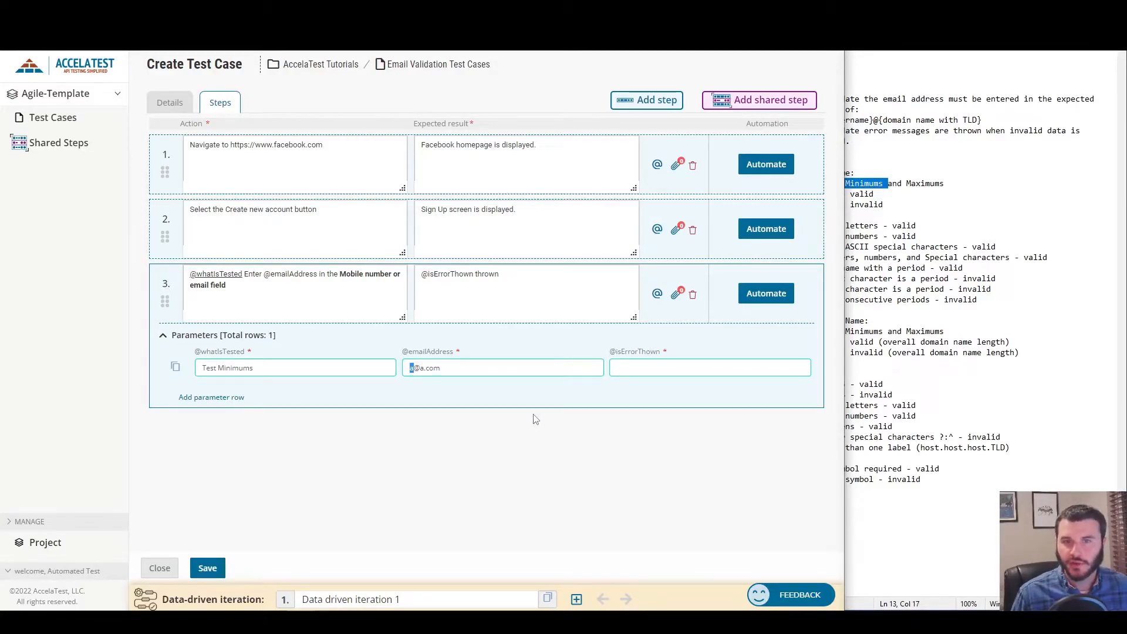
click(1042, 251)
double_click(844, 173)
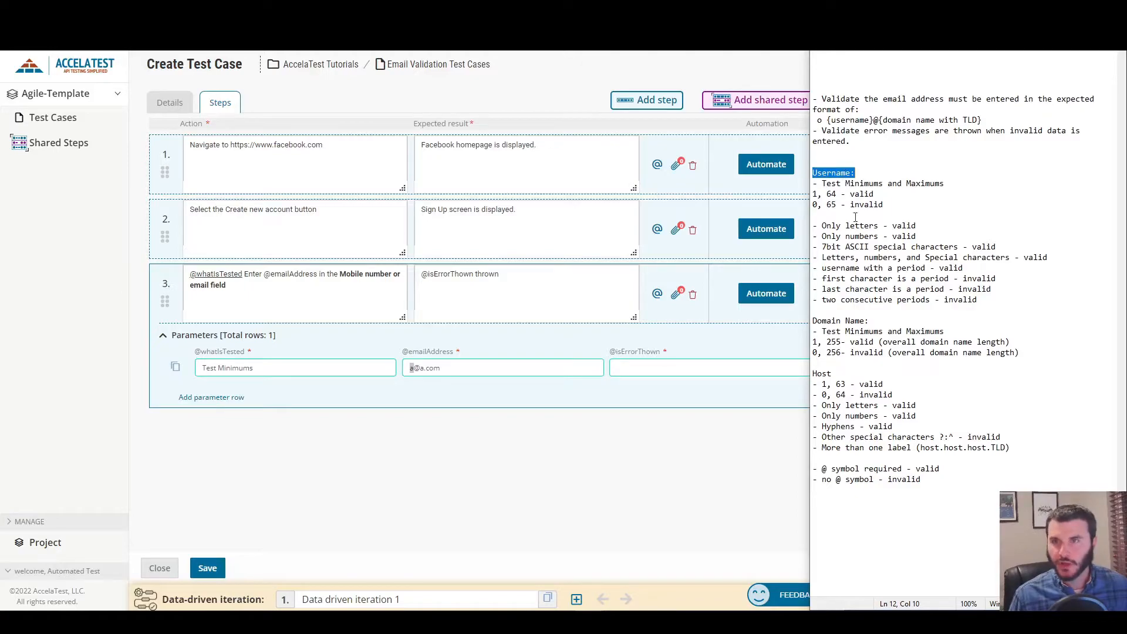
drag(822, 196, 807, 197)
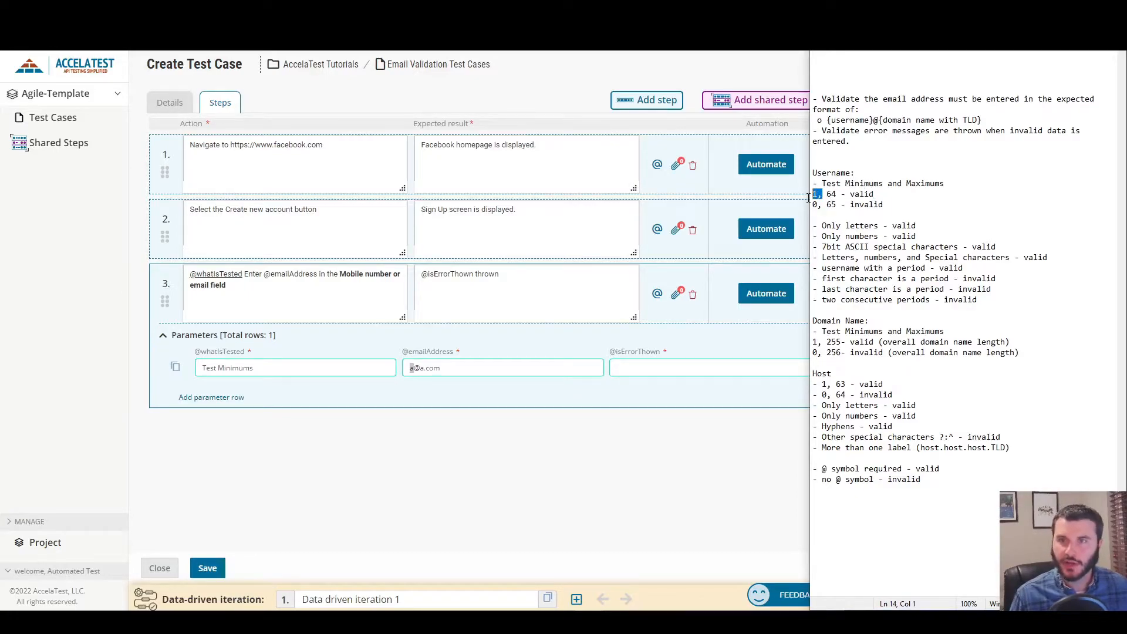
click(816, 342)
drag(816, 343, 813, 342)
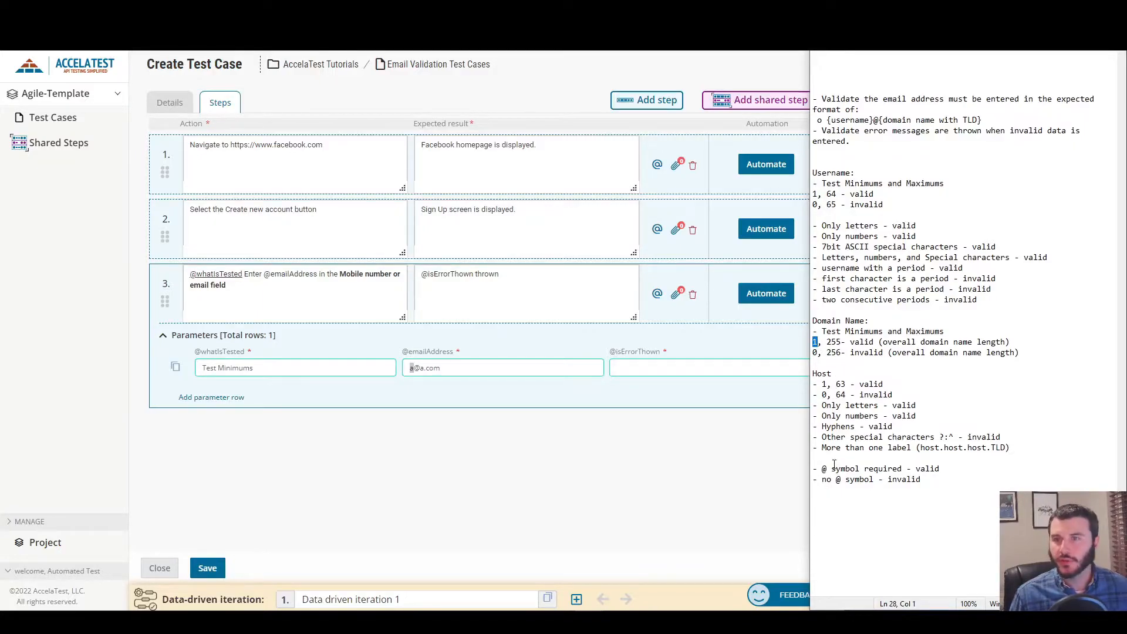
click(414, 368)
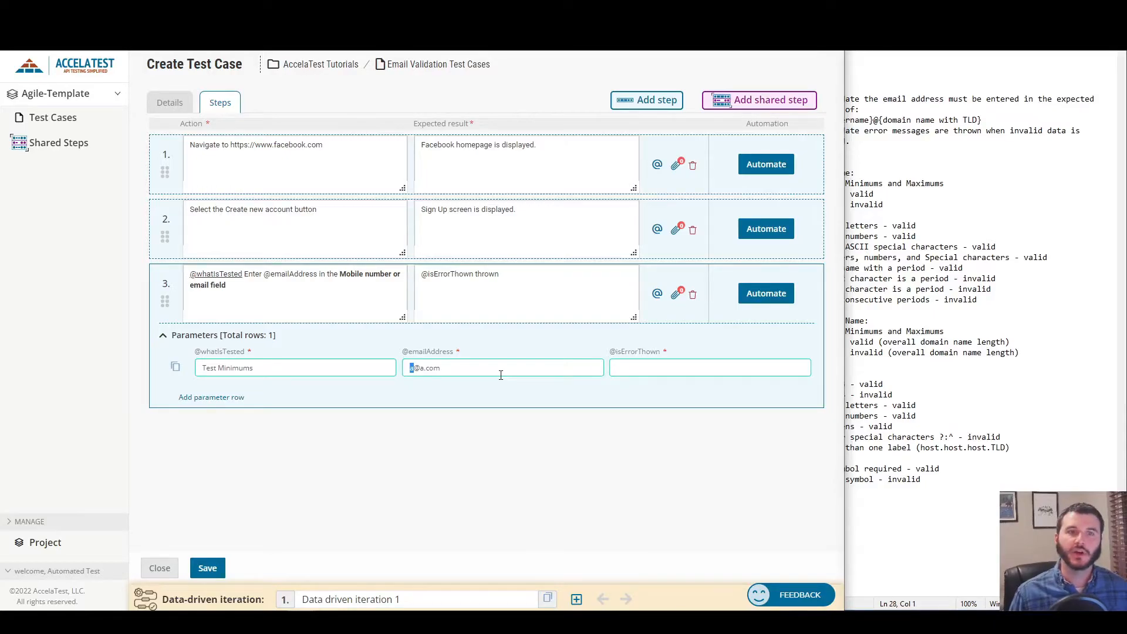
click(914, 317)
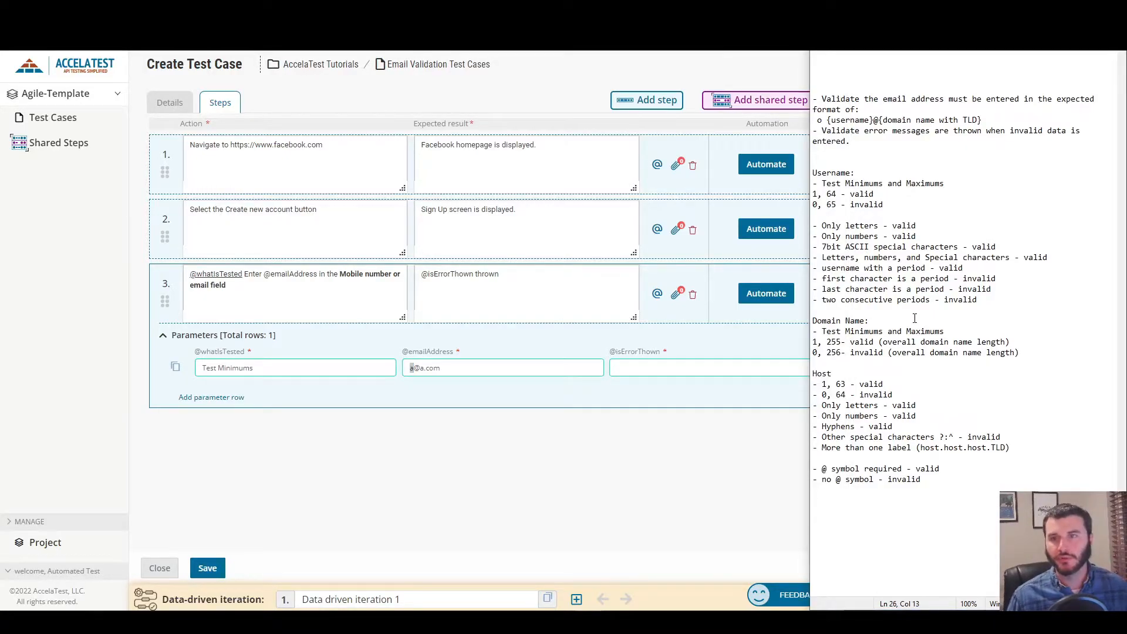
click(699, 366)
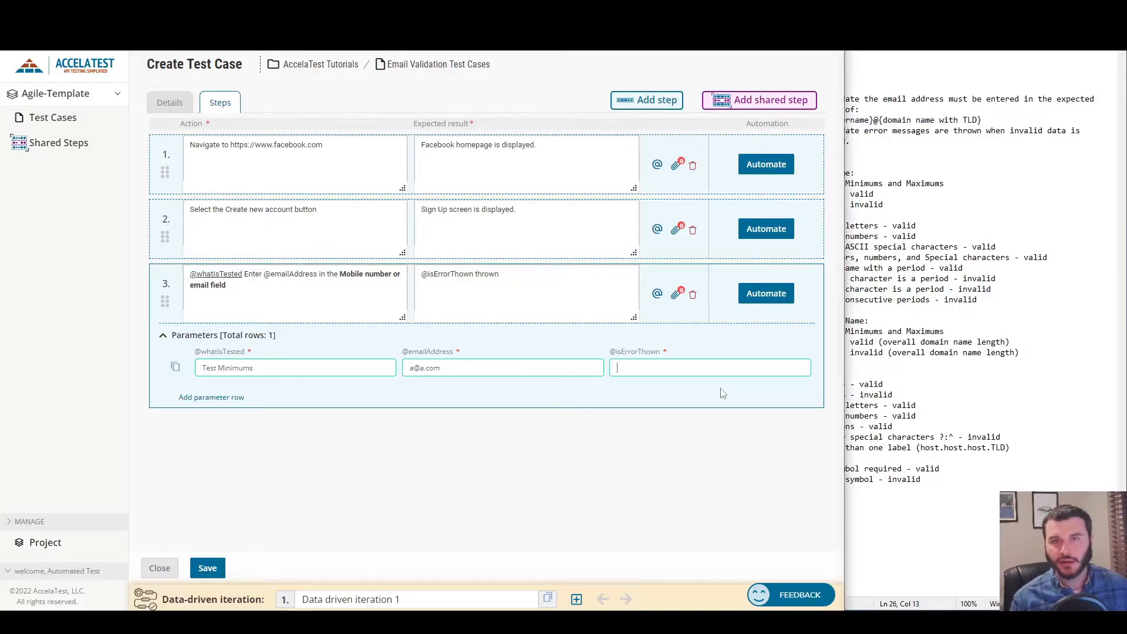
text(is not)
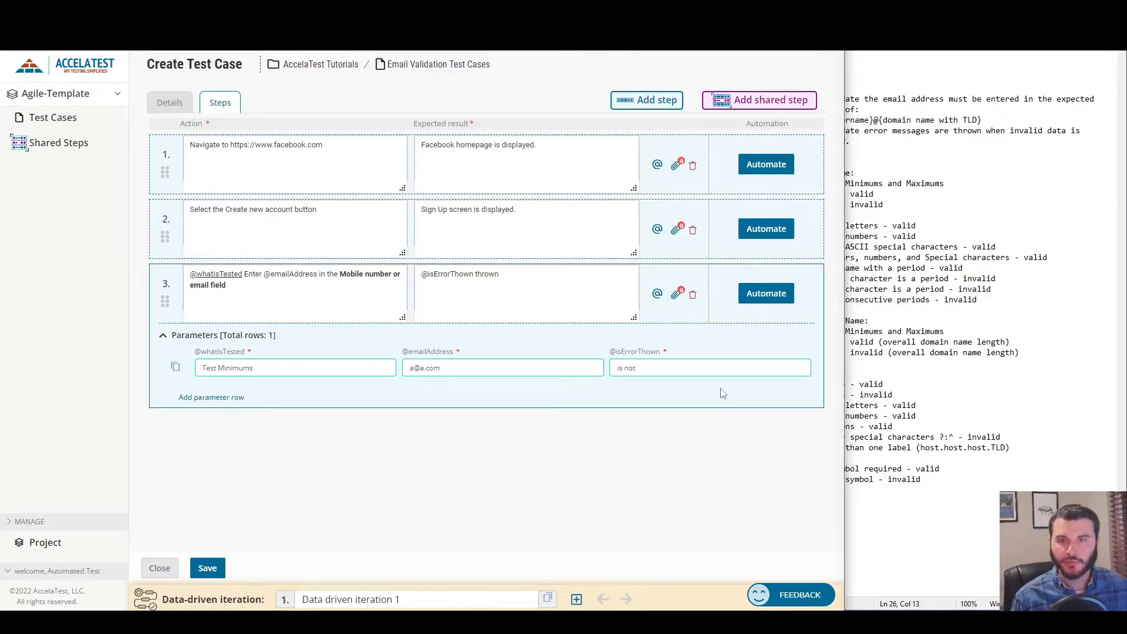
click(232, 397)
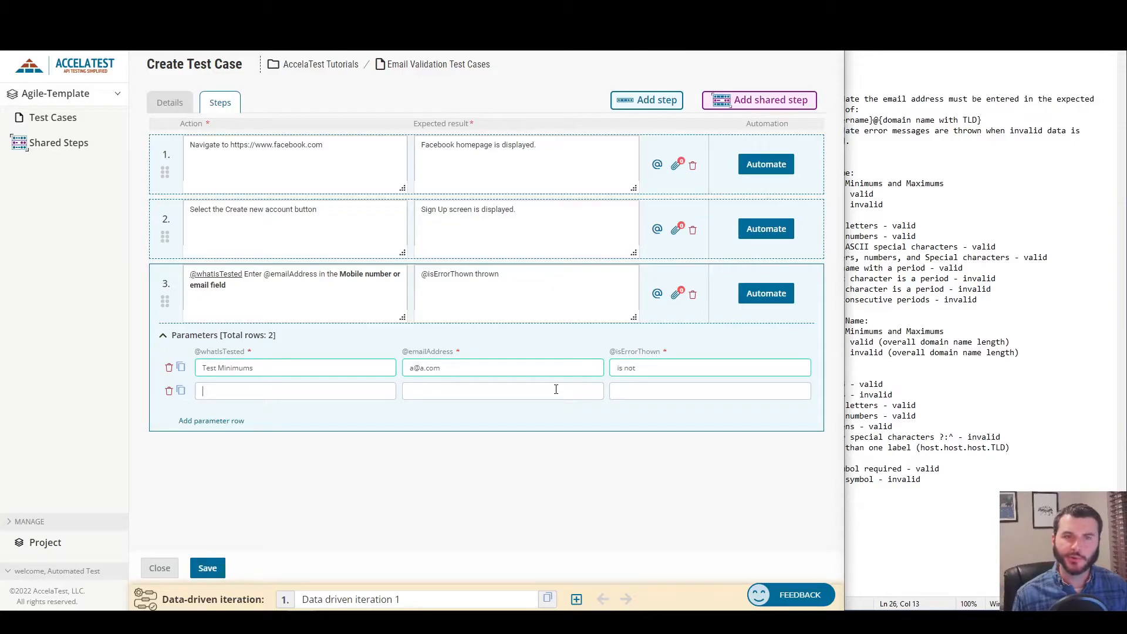
text(Test Maximums)
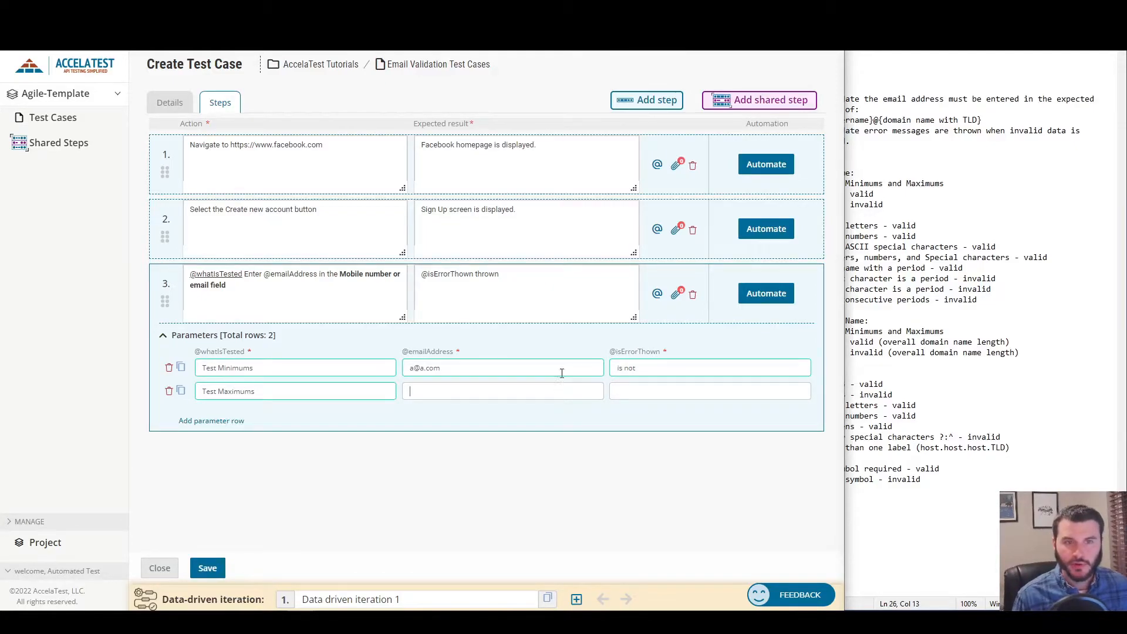
click(951, 227)
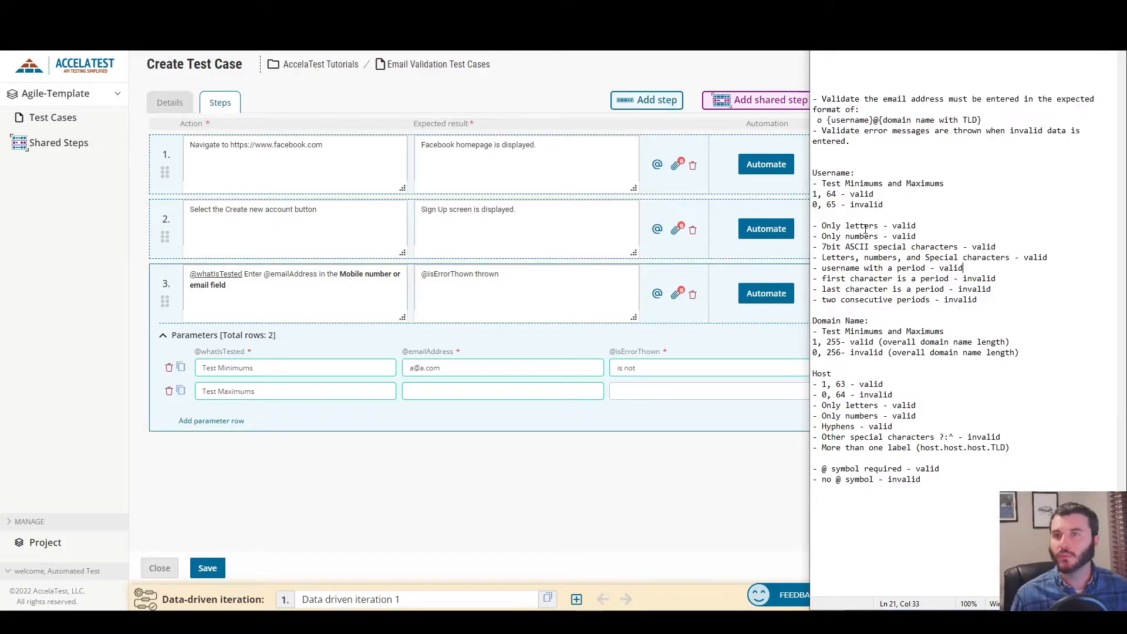
click(553, 399)
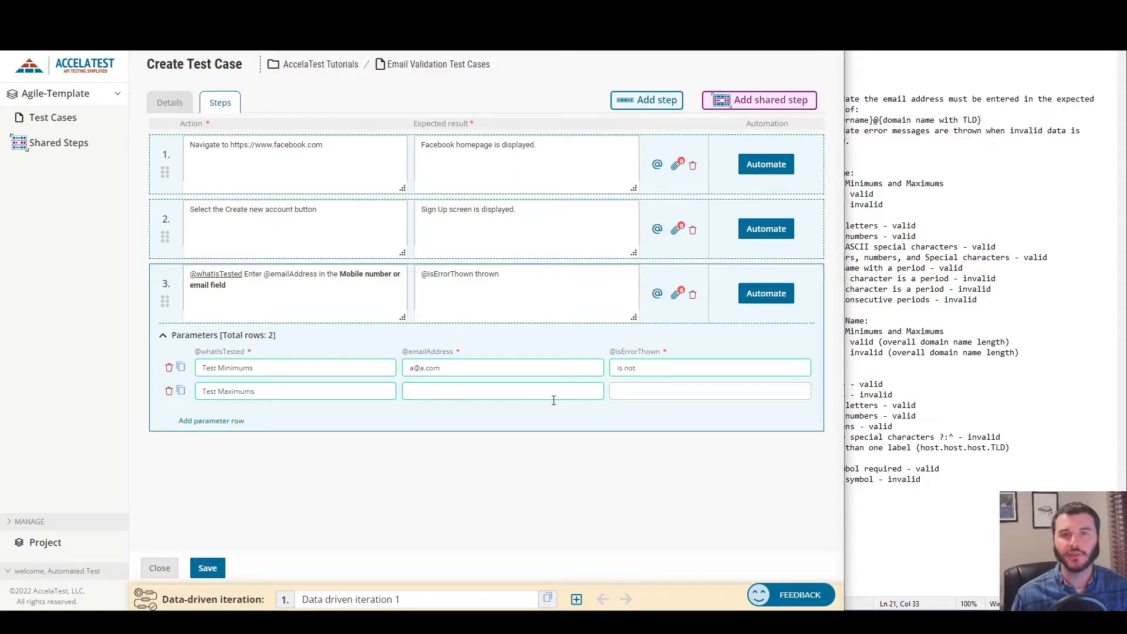
text(0123)
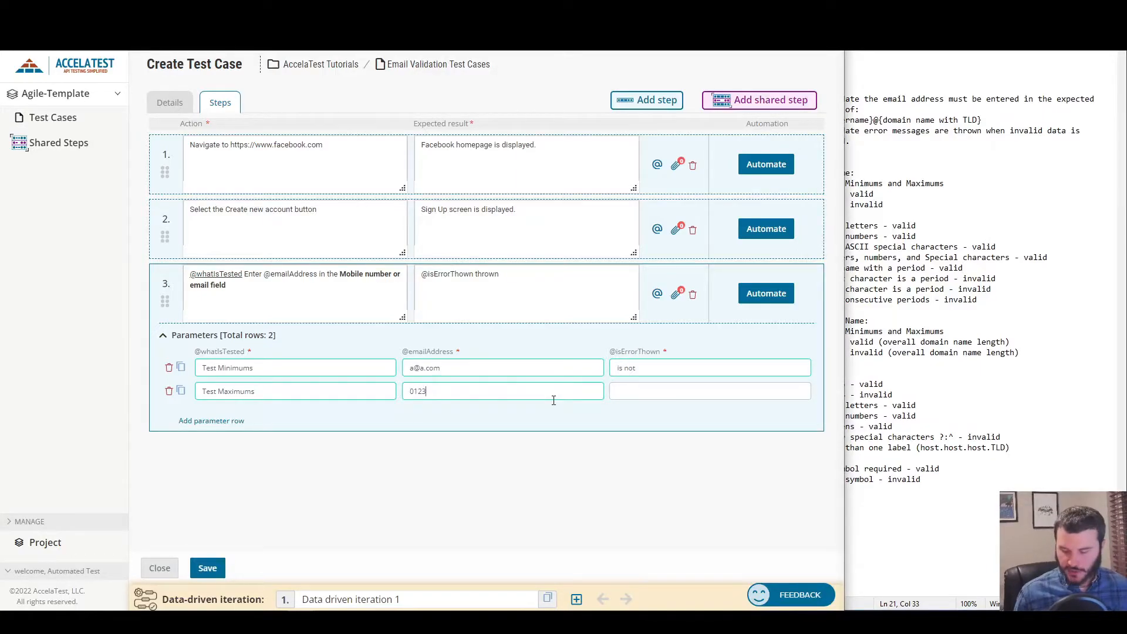
text(456789)
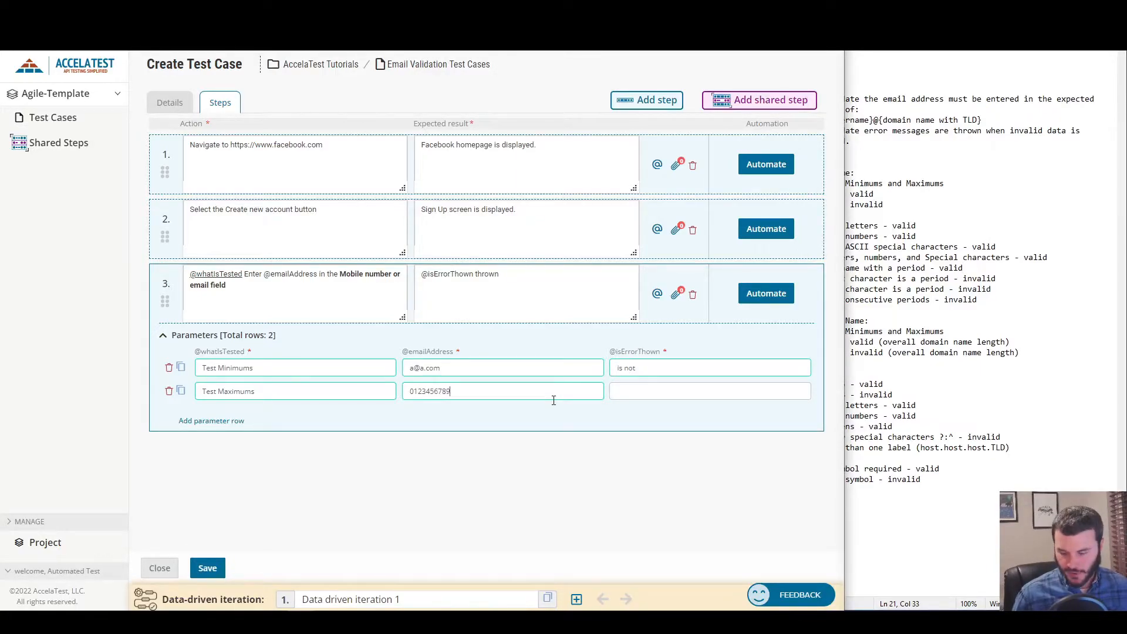
key(ctrl+a)
key(Right)
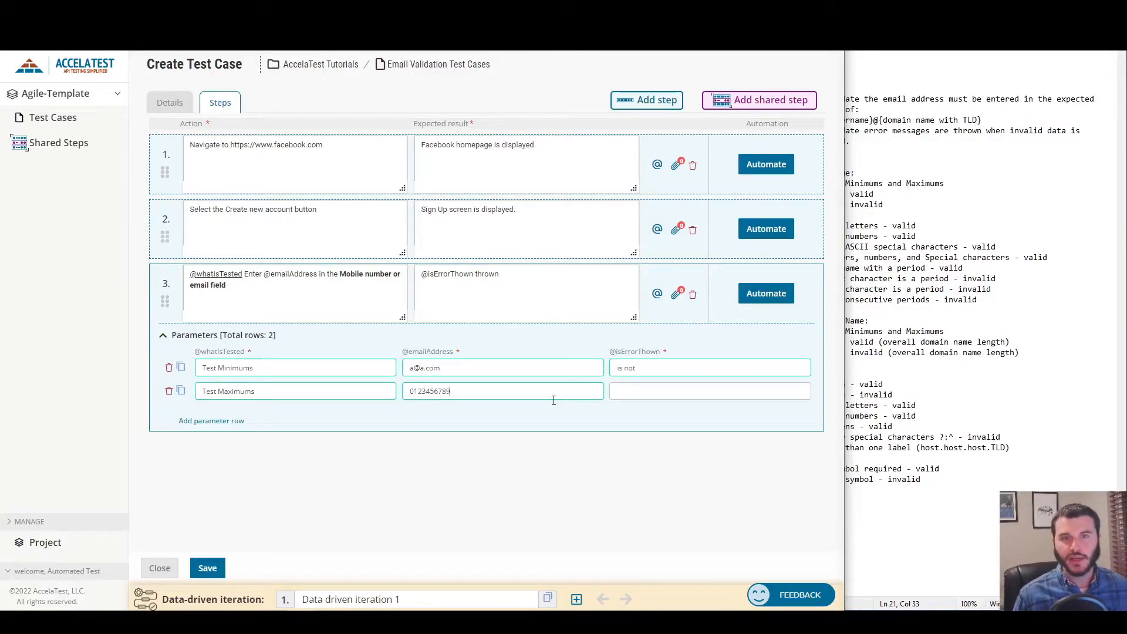
click(987, 223)
double_click(828, 195)
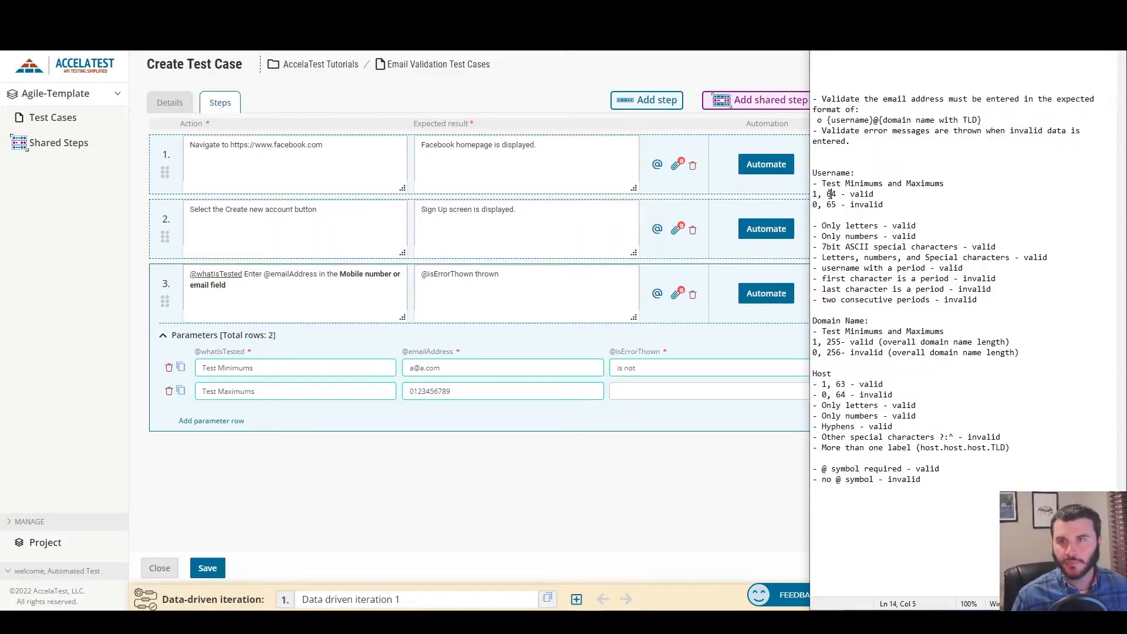
click(479, 392)
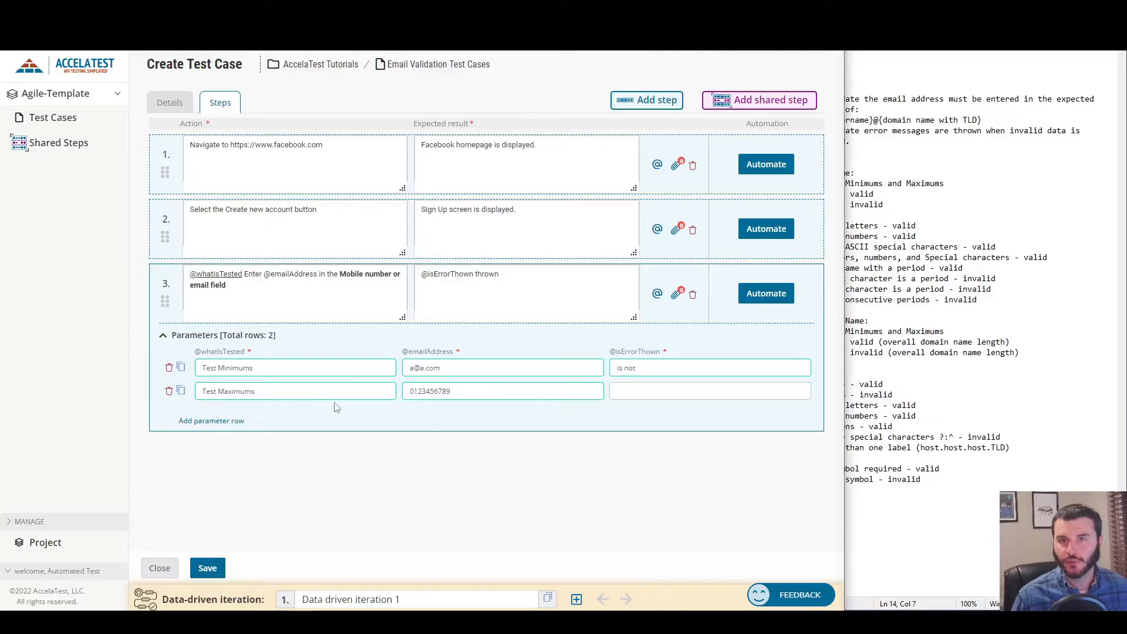
key(ctrl+v)
key(ctrl+v)
key(ctrl+v)
key(ctrl+v)
key(ctrl+v)
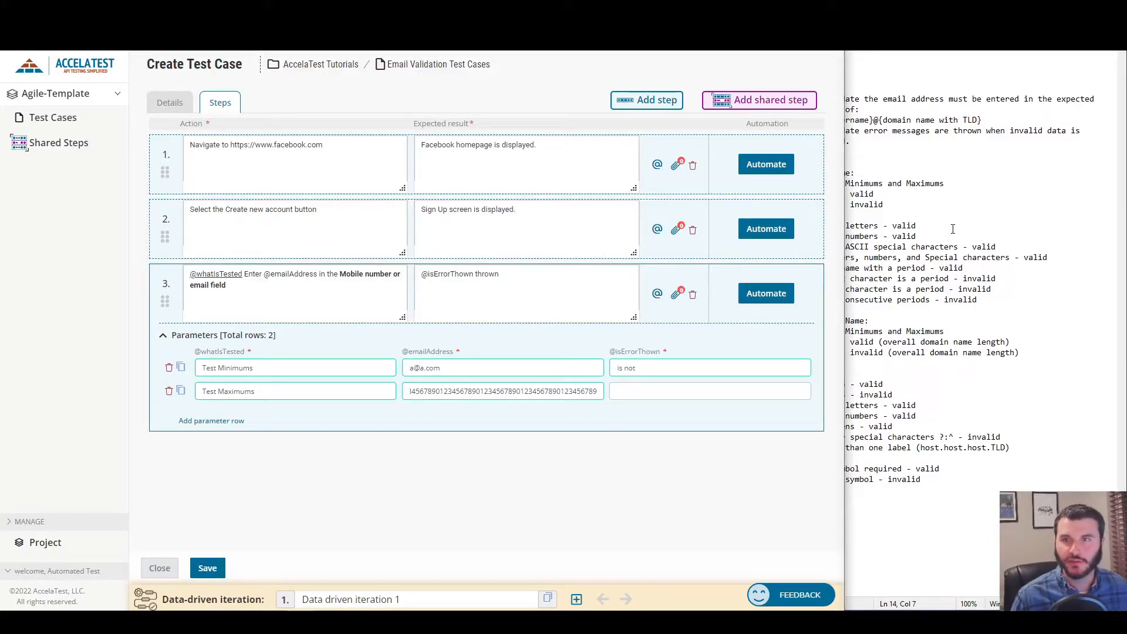
key(ctrl+v)
key(ctrl+v)
key(ctrl+v)
key(ctrl+v)
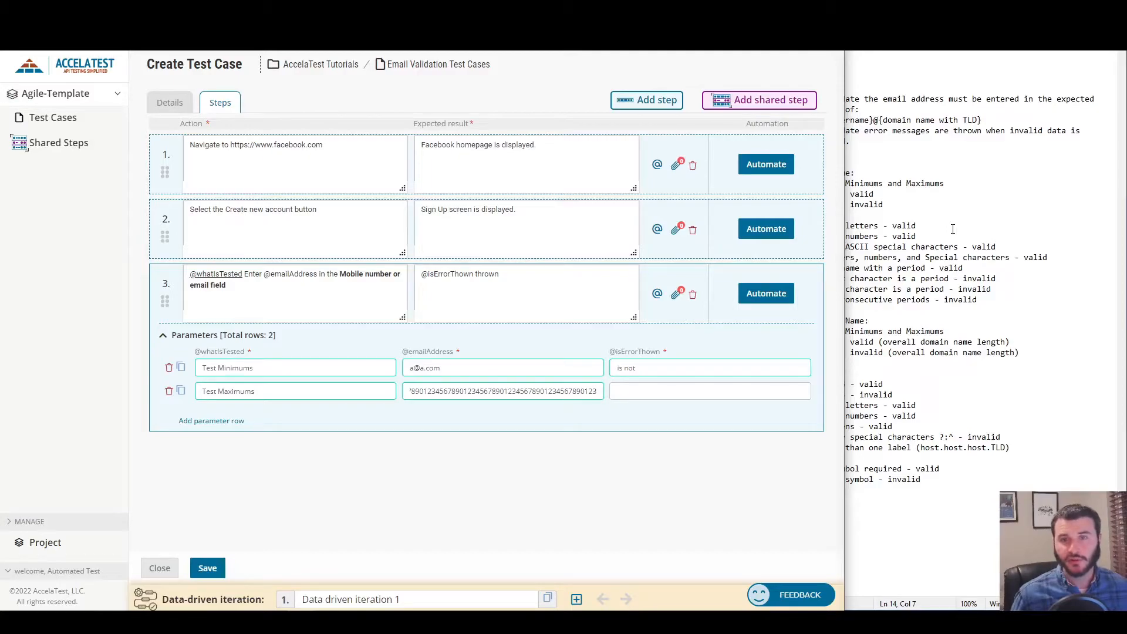
text(@)
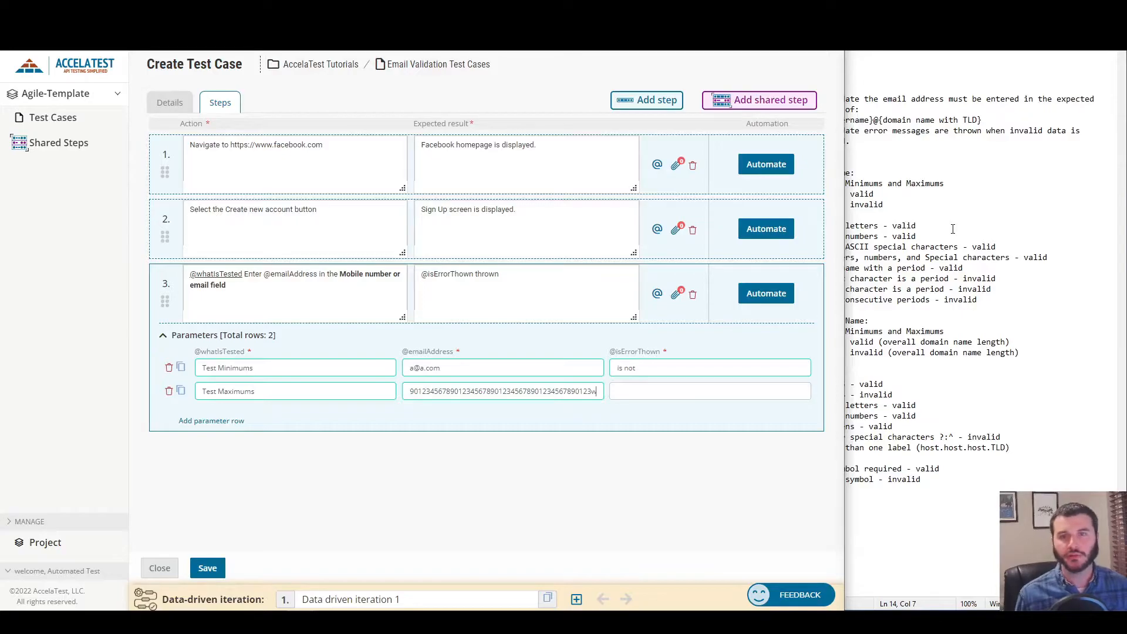
text(@a)
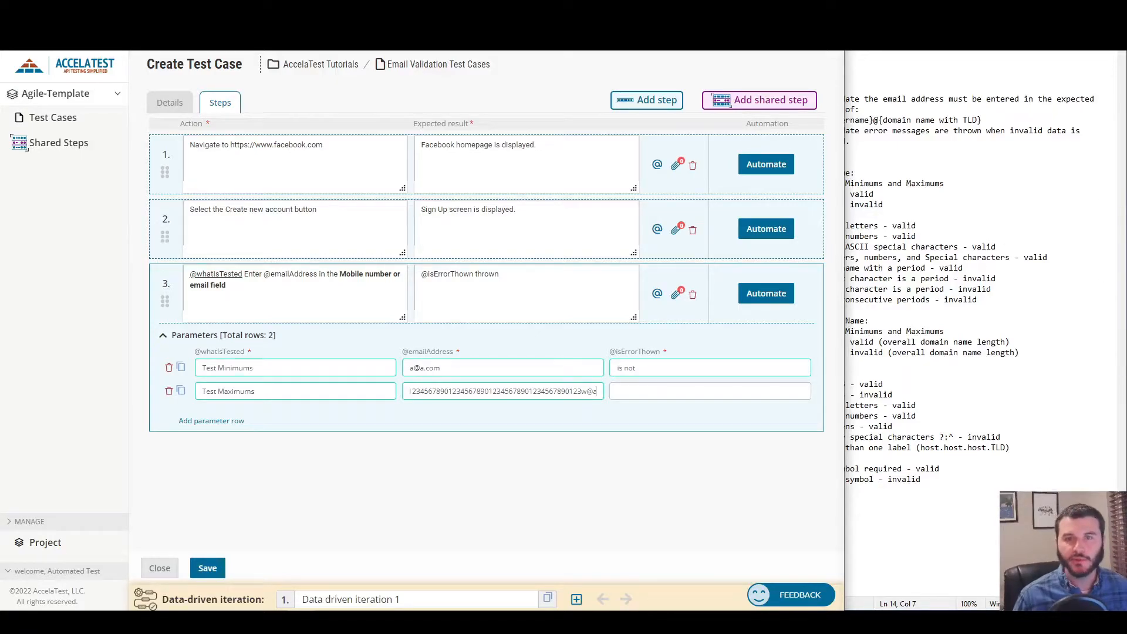
double_click(422, 368)
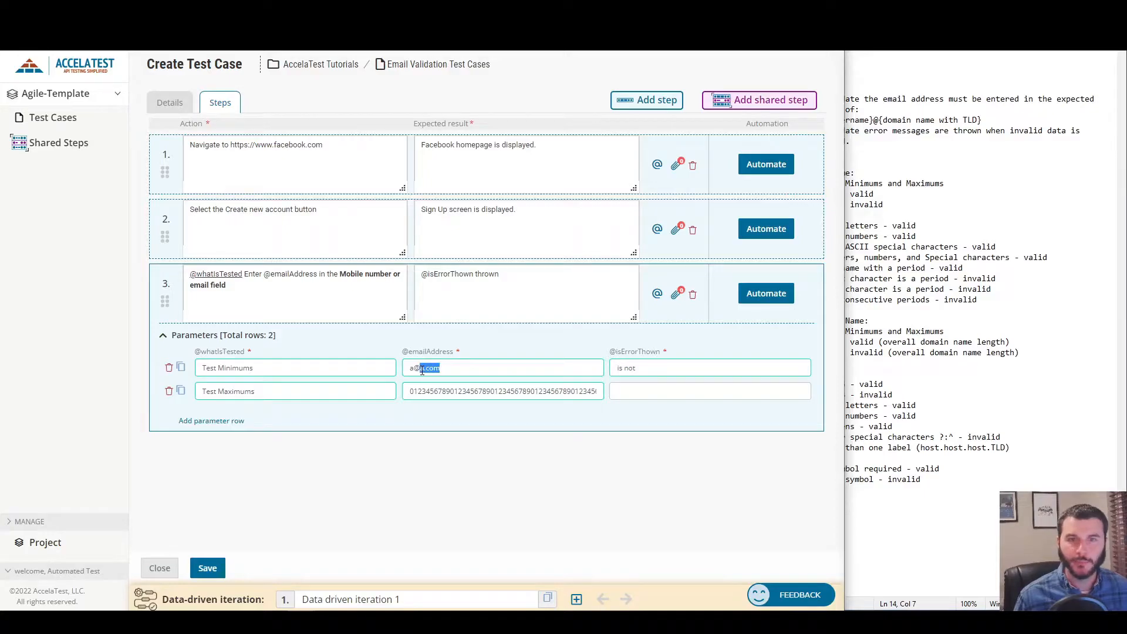
click(578, 391)
key(End)
text(.com)
click(640, 388)
text(is)
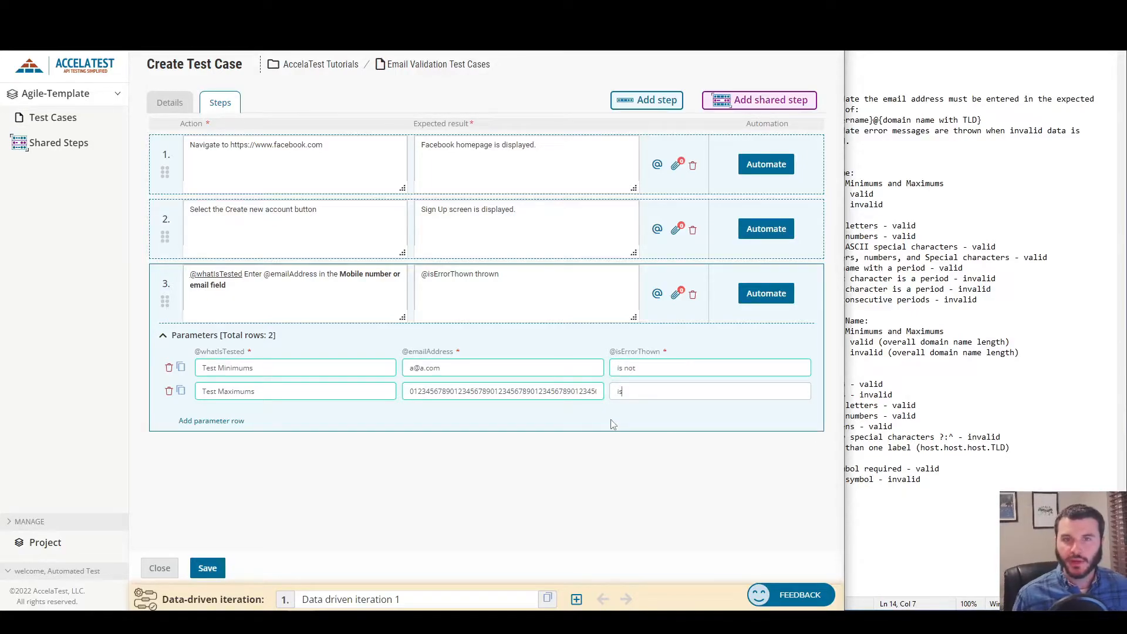
click(476, 274)
text(er)
key(BackSpace)
key(BackSpace)
key(Home)
text(error)
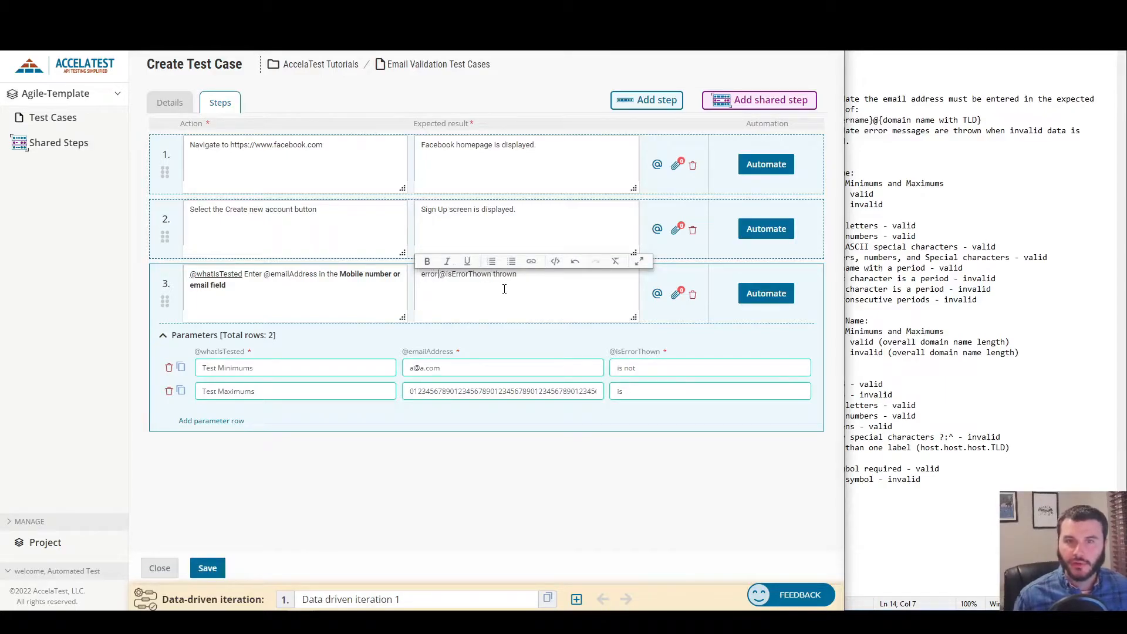
click(688, 392)
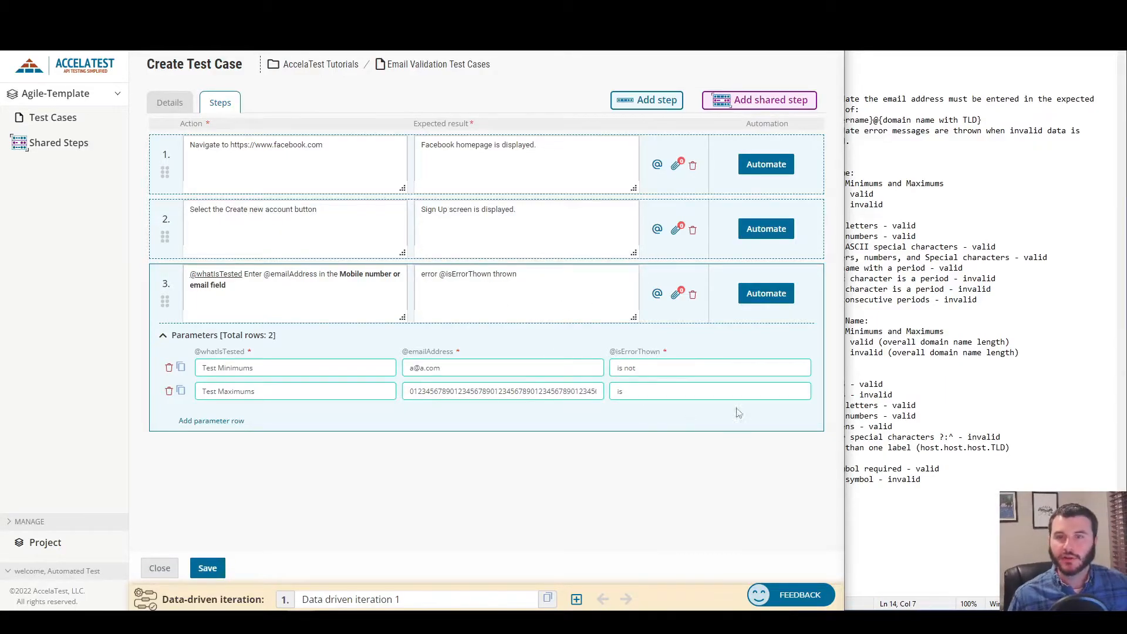
click(367, 398)
click(923, 300)
click(214, 391)
text(Username)
key(Return)
text(Test)
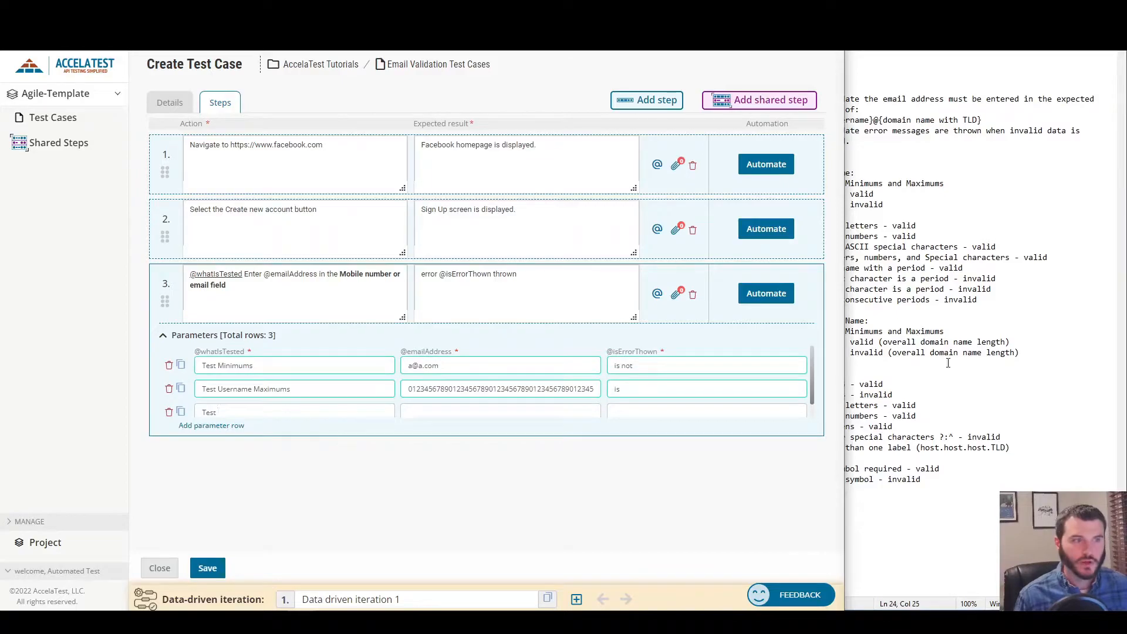
click(921, 259)
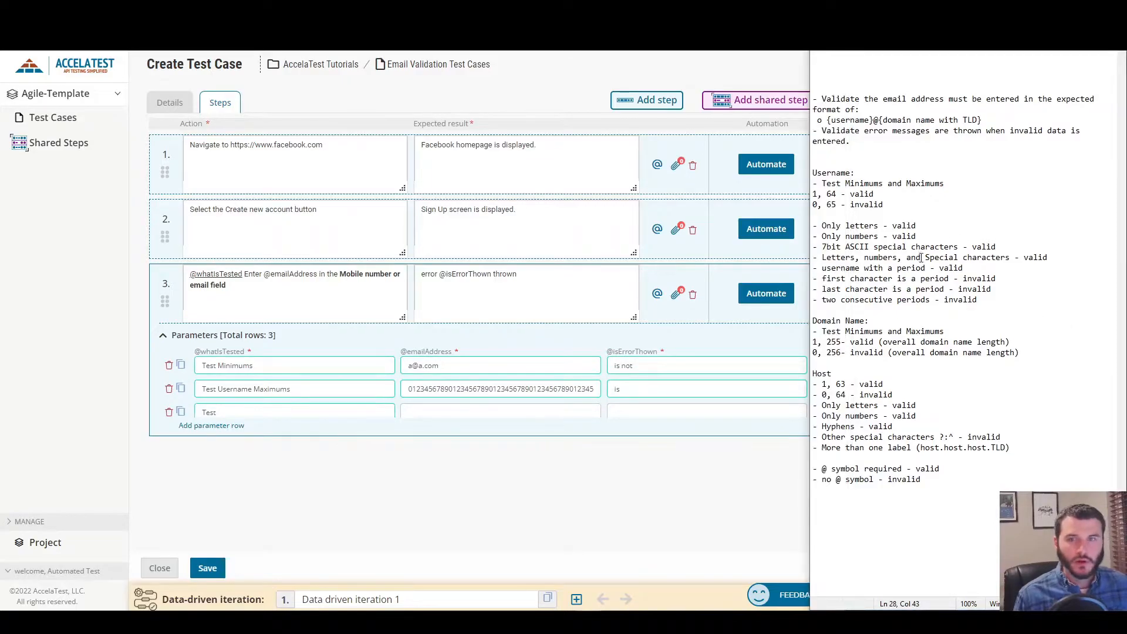
click(260, 412)
text(Doma)
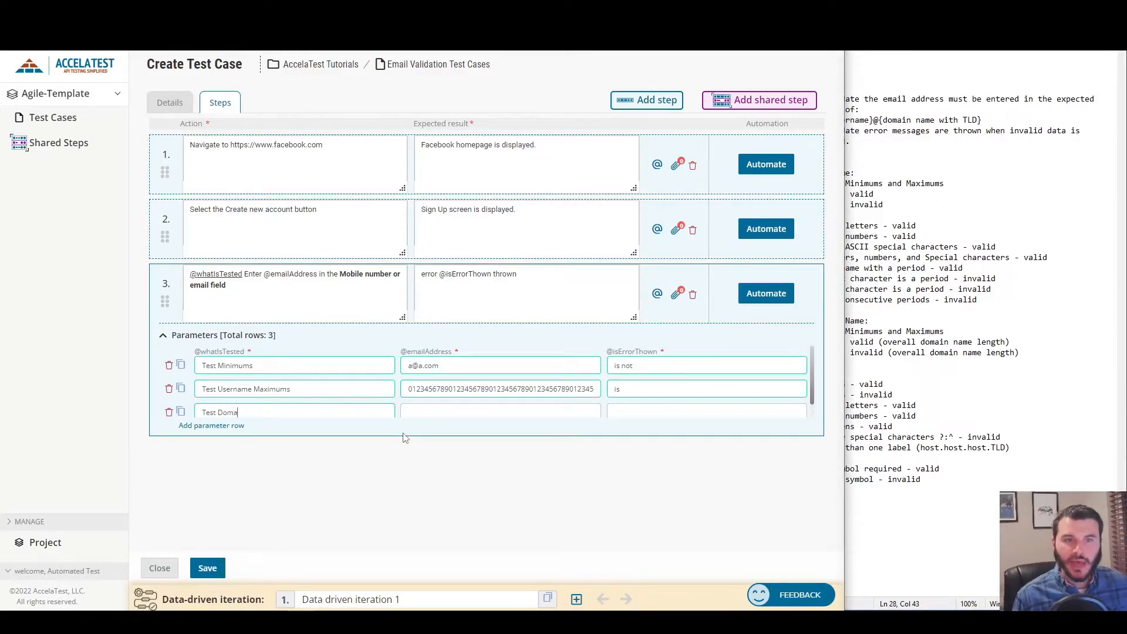
text(in Maximums)
key(Tab)
text(a)
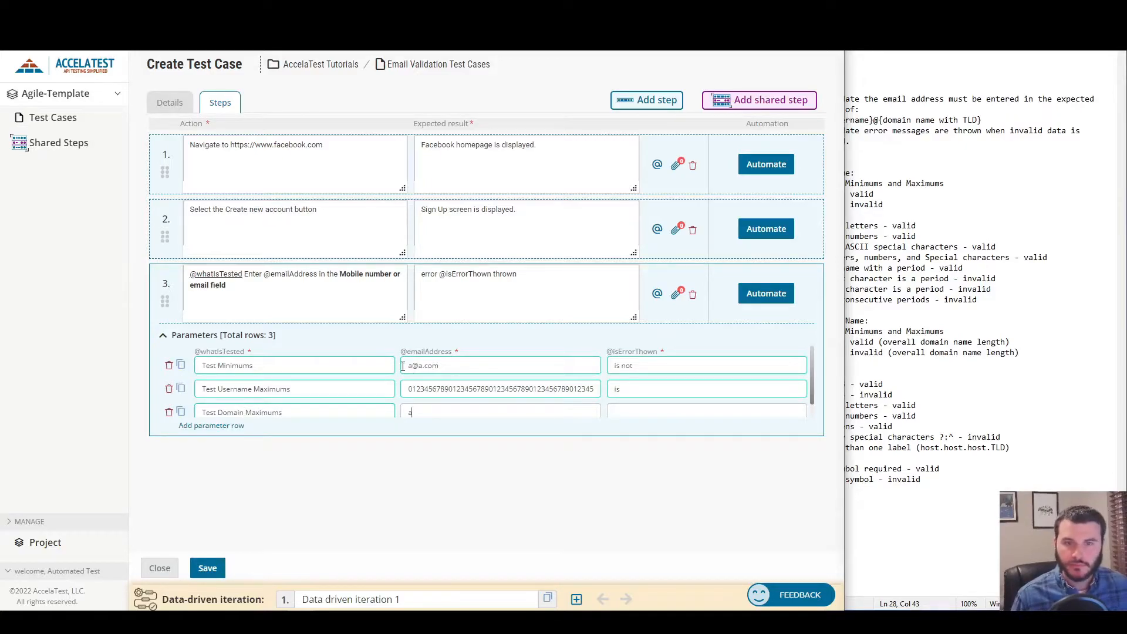
text(@)
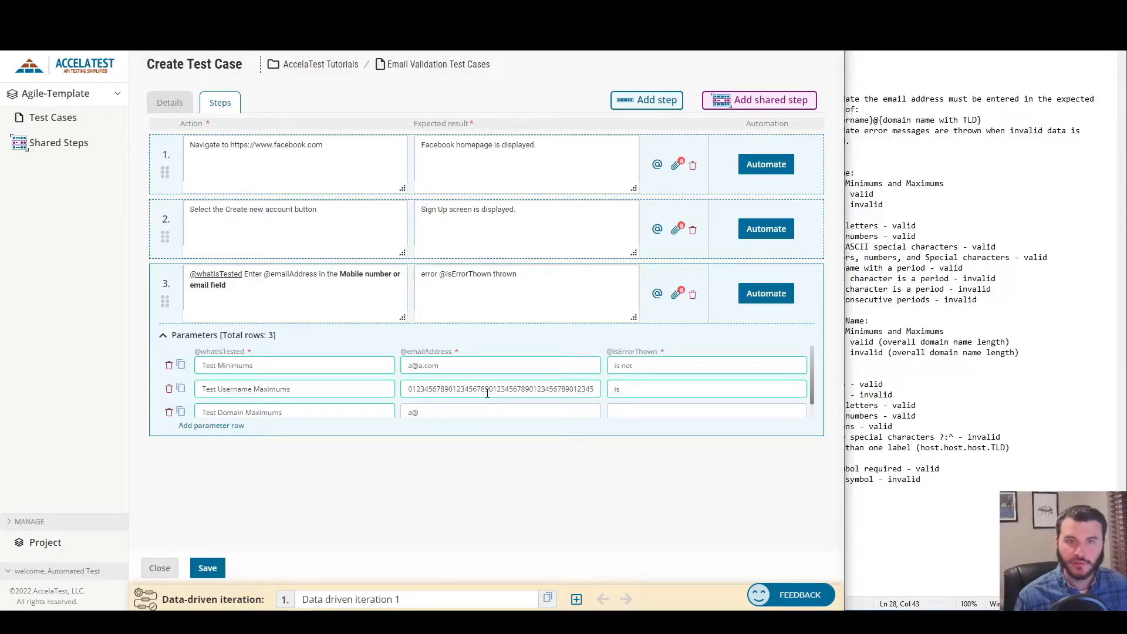
Copy the second row's long username into the third row's email as its host, removing one digit so it ends in 012w.
double_click(568, 392)
click(569, 389)
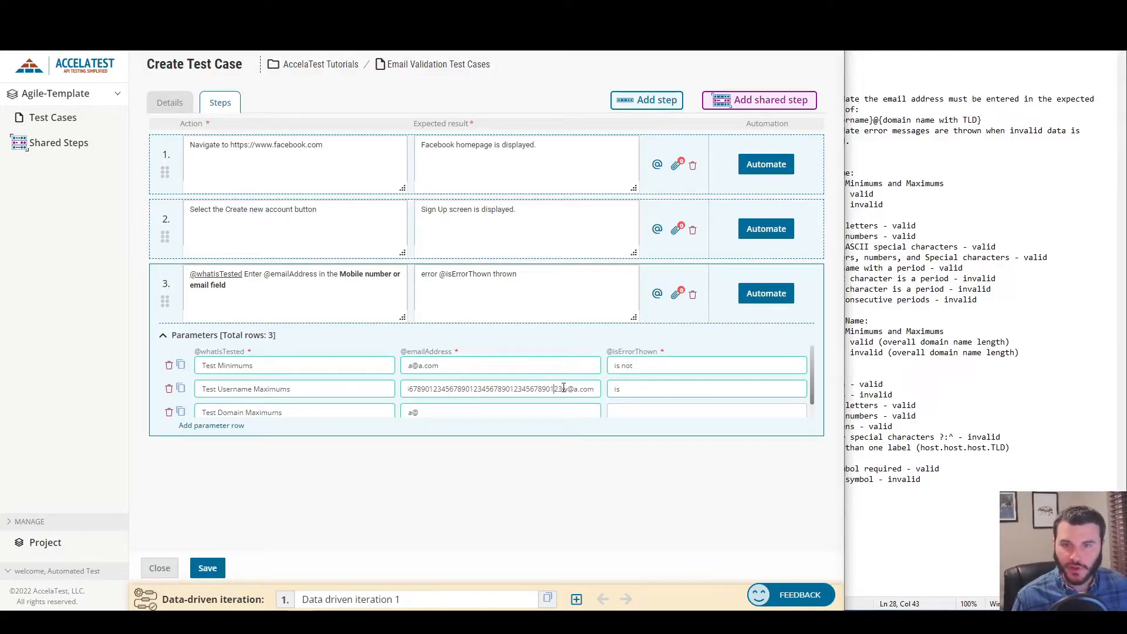
key(ctrl+a)
key(ctrl+c)
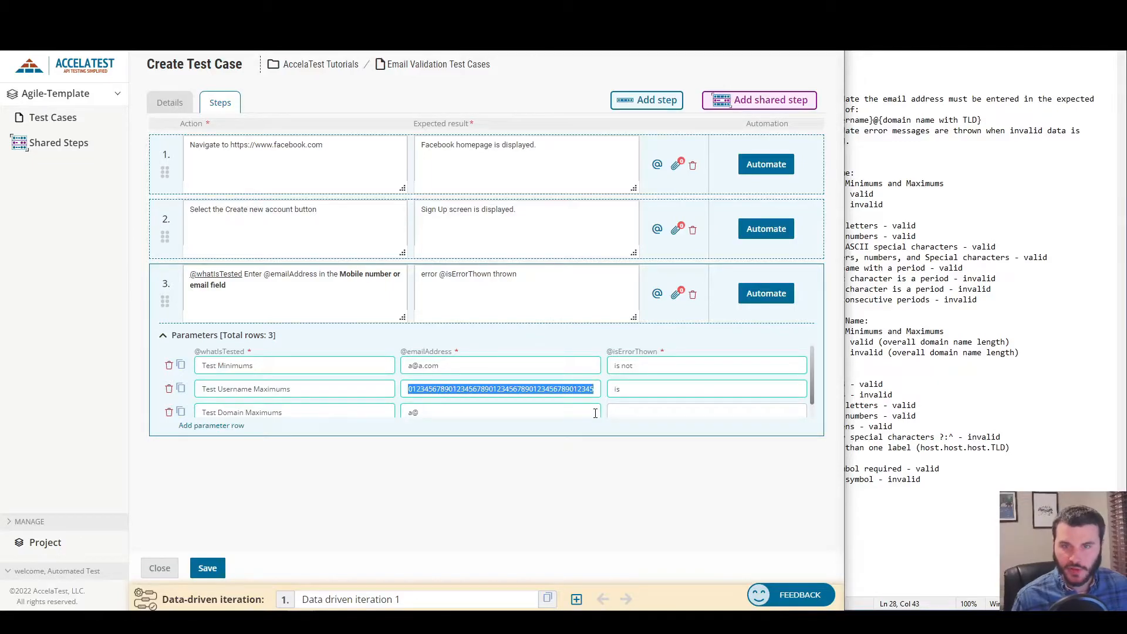
click(861, 321)
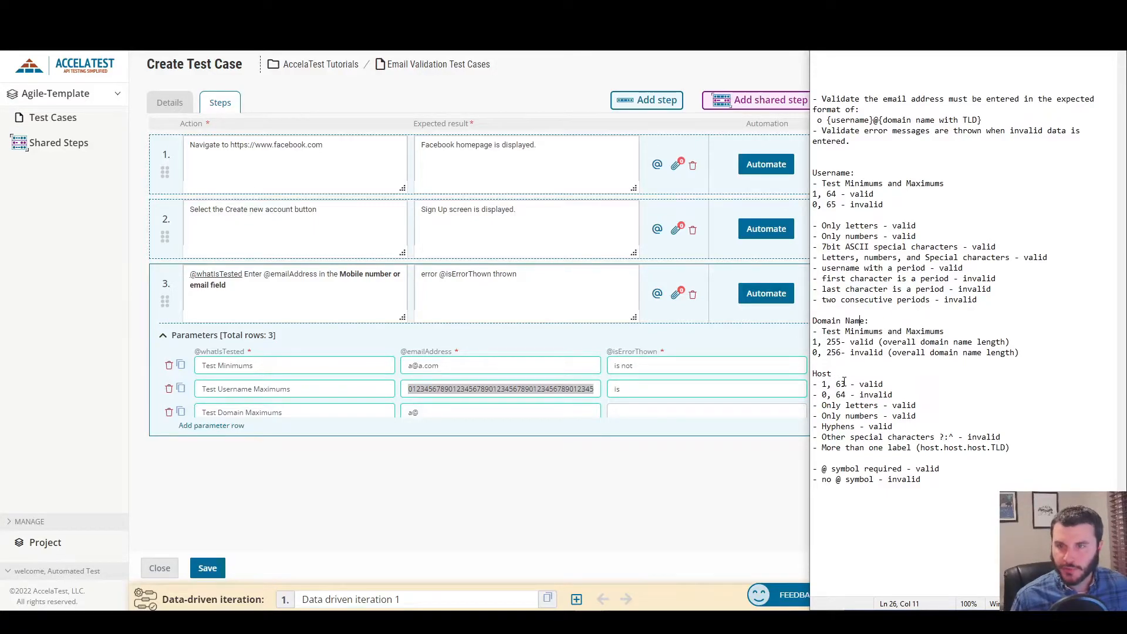
click(439, 417)
key(ctrl+v)
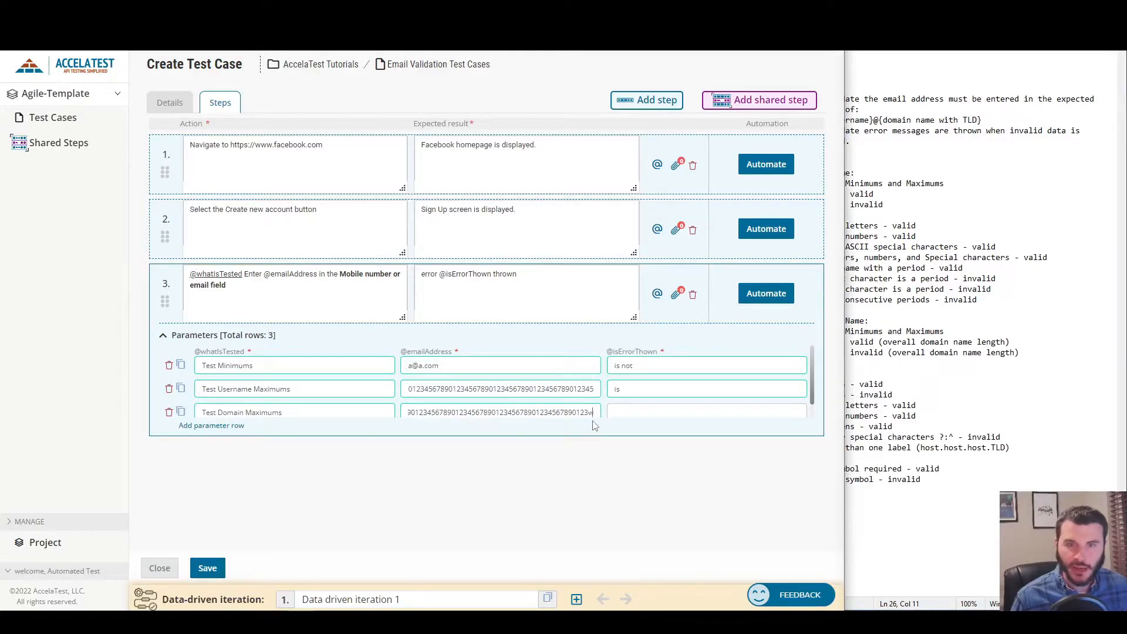
key(BackSpace)
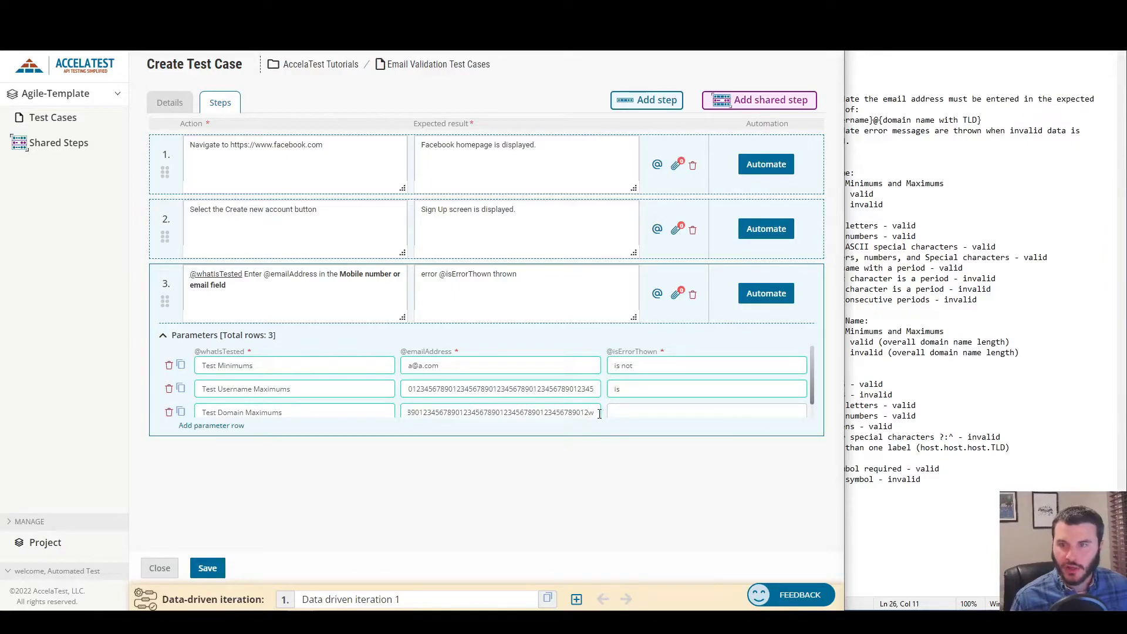
click(647, 409)
text(is)
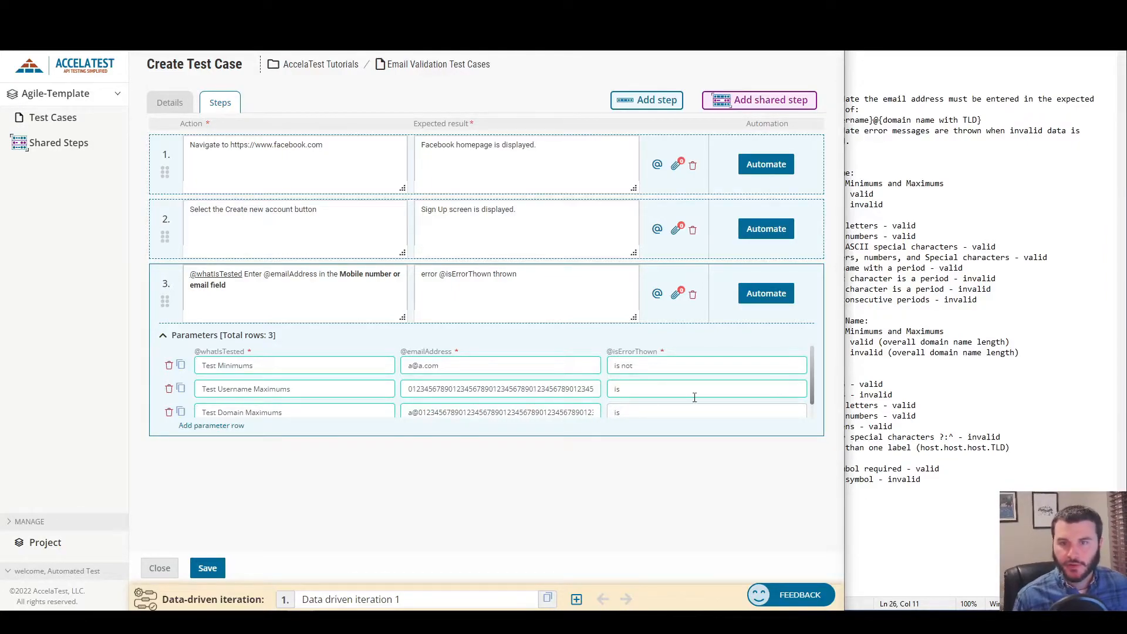
drag(483, 412, 679, 395)
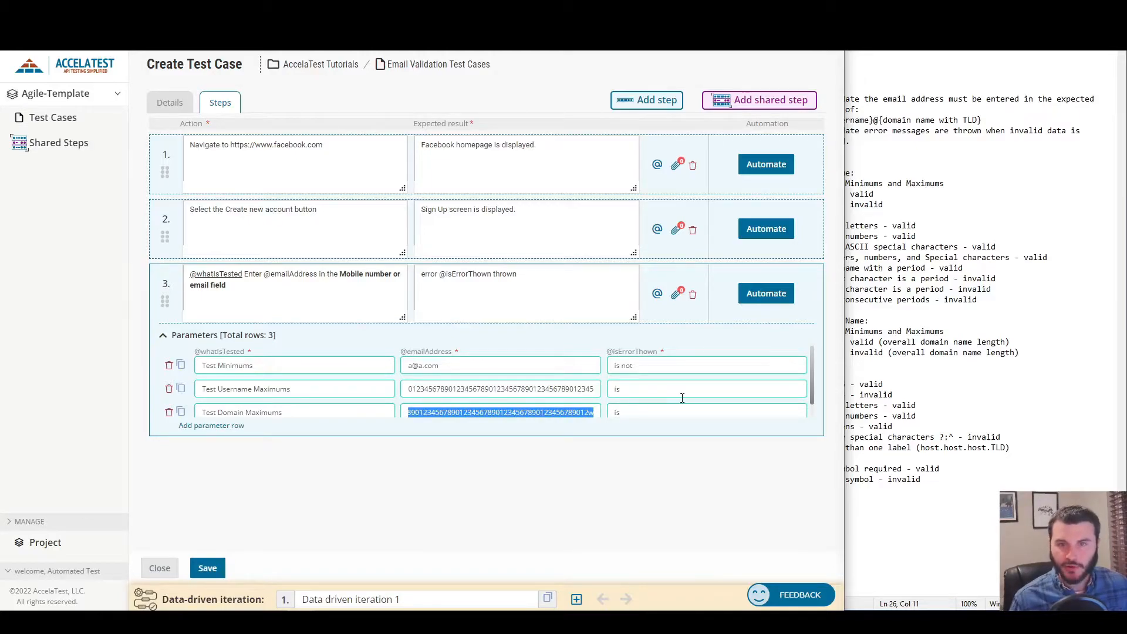
click(580, 413)
text(w.com)
click(579, 392)
key(End)
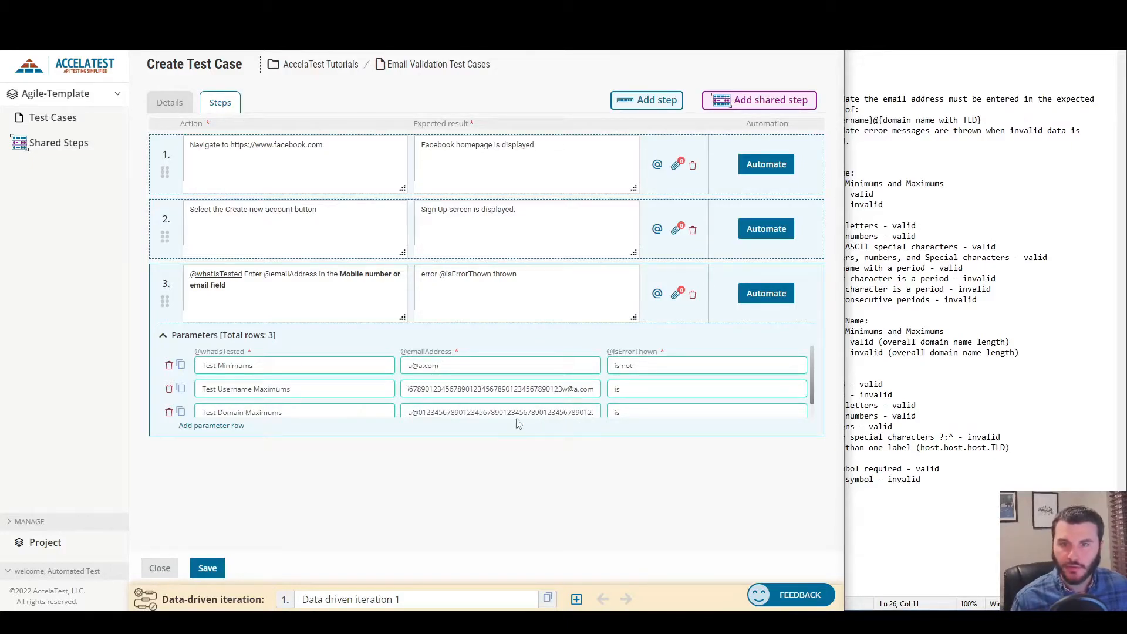
click(559, 413)
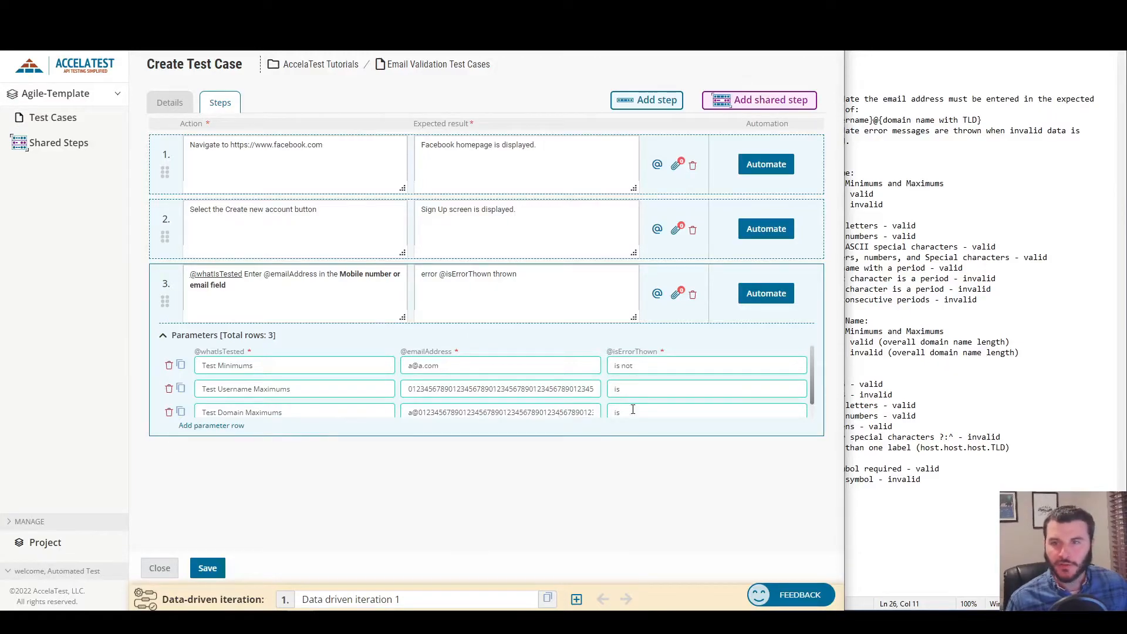
Add a fourth parameter row and mark the username case "1, 64 - valid" with an x in the Notepad list.
drag(812, 385, 813, 403)
click(212, 426)
click(991, 342)
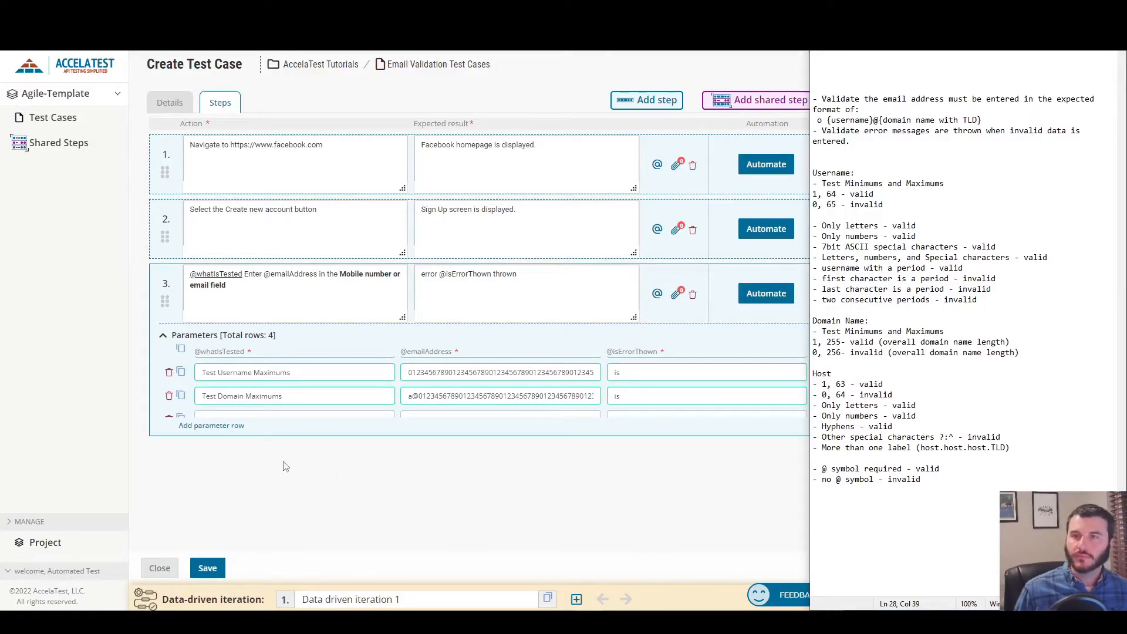
click(680, 388)
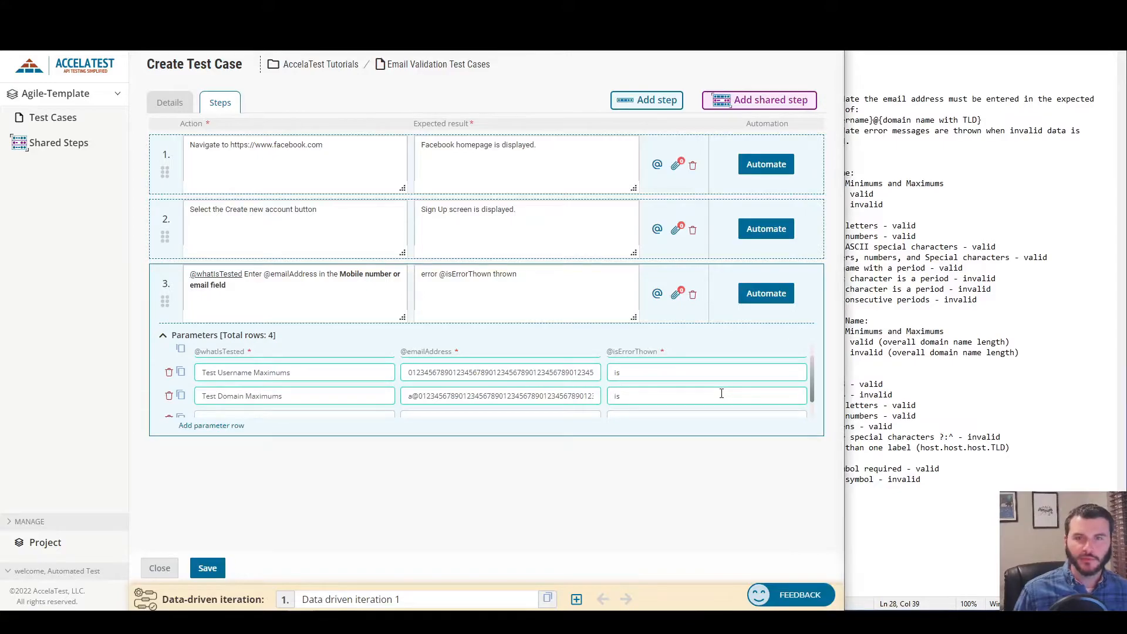
drag(811, 385, 812, 353)
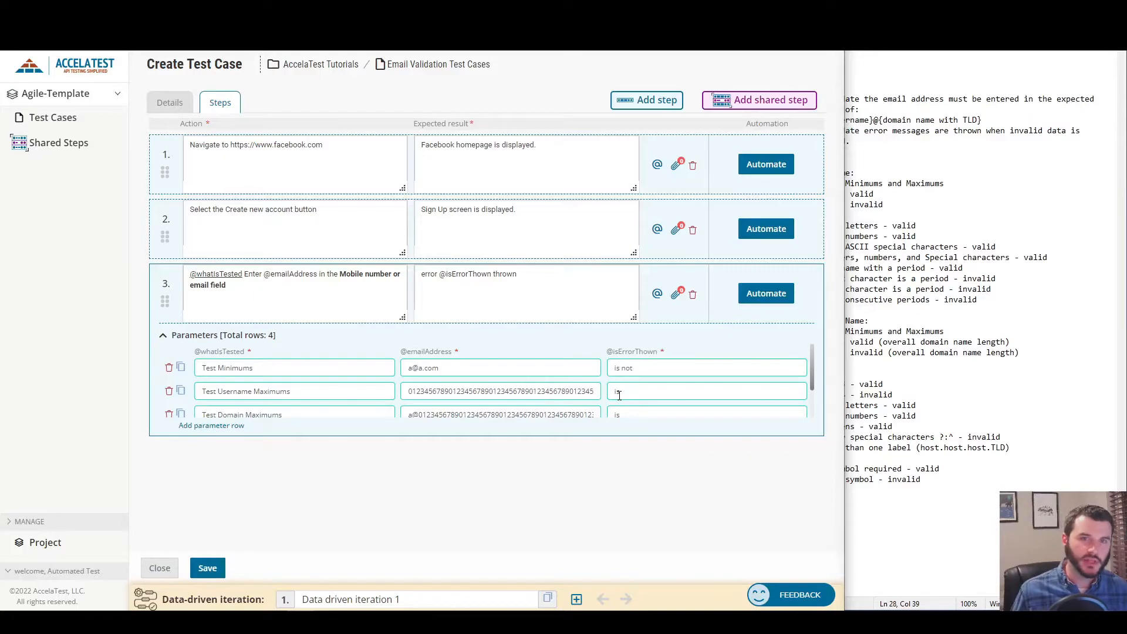
drag(813, 369, 804, 440)
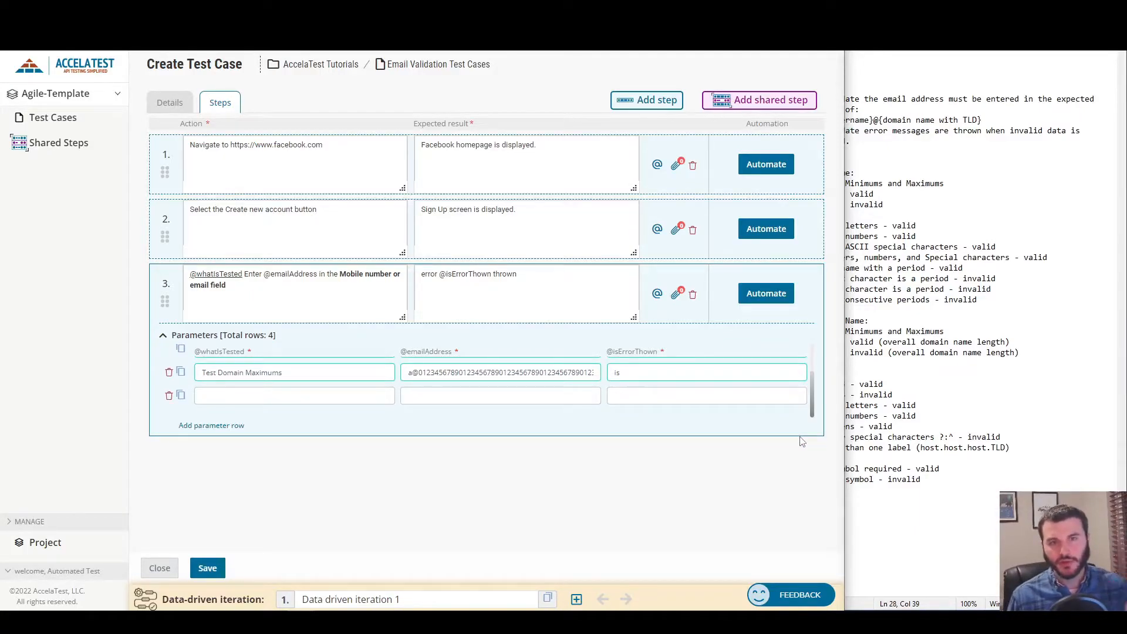
click(326, 397)
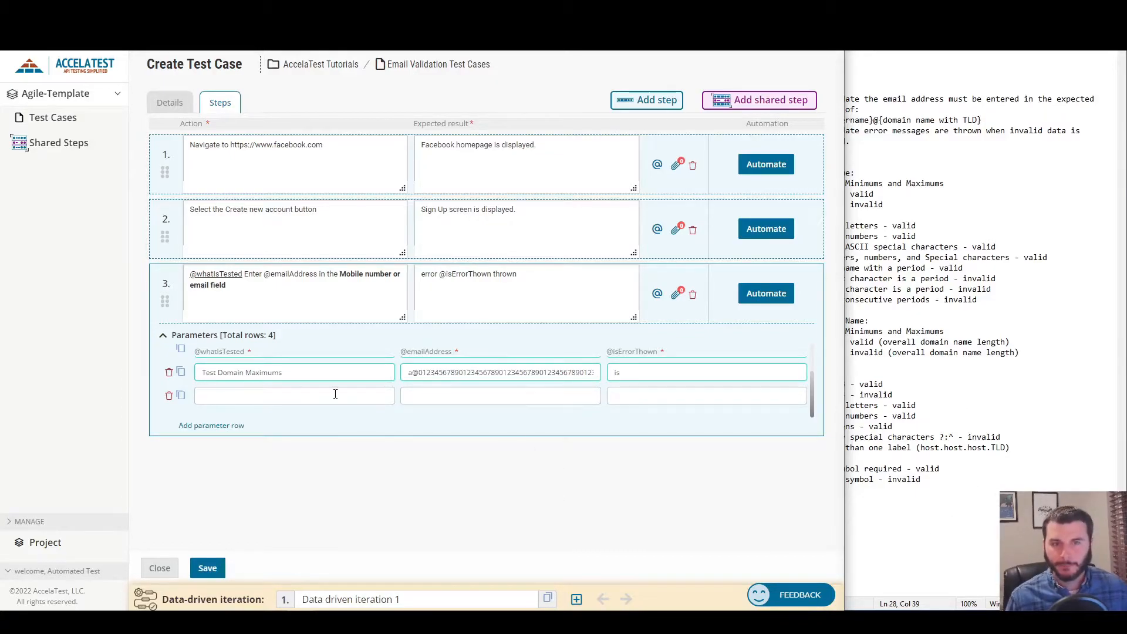
click(904, 395)
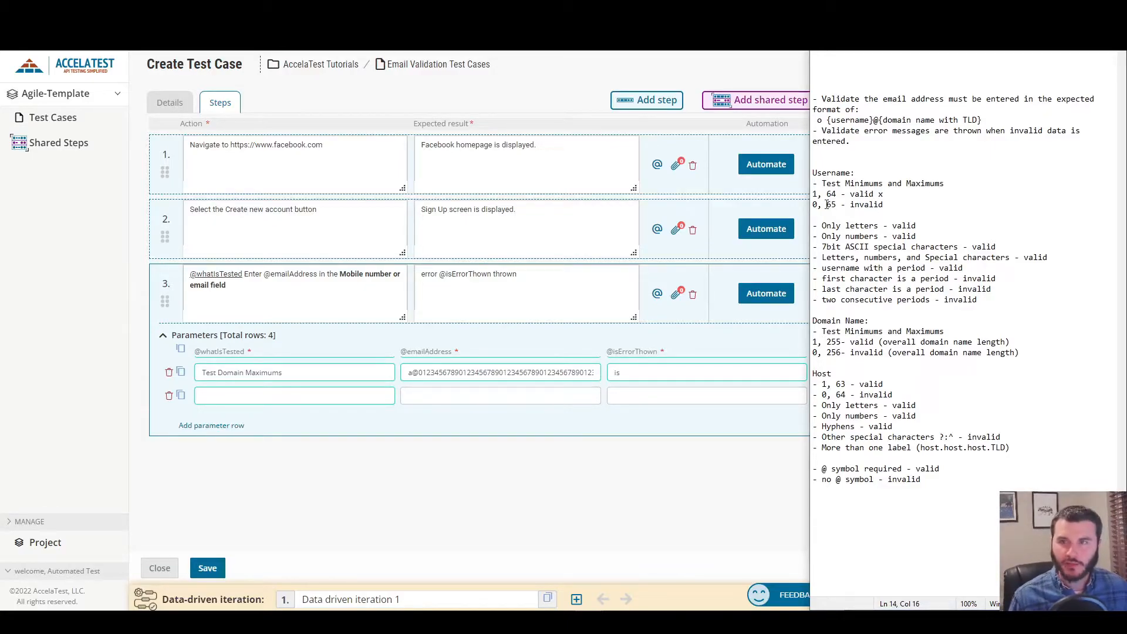
Duplicate the "Test Minimums" parameter row in AccelaTest.
click(579, 427)
drag(817, 405, 790, 459)
click(181, 368)
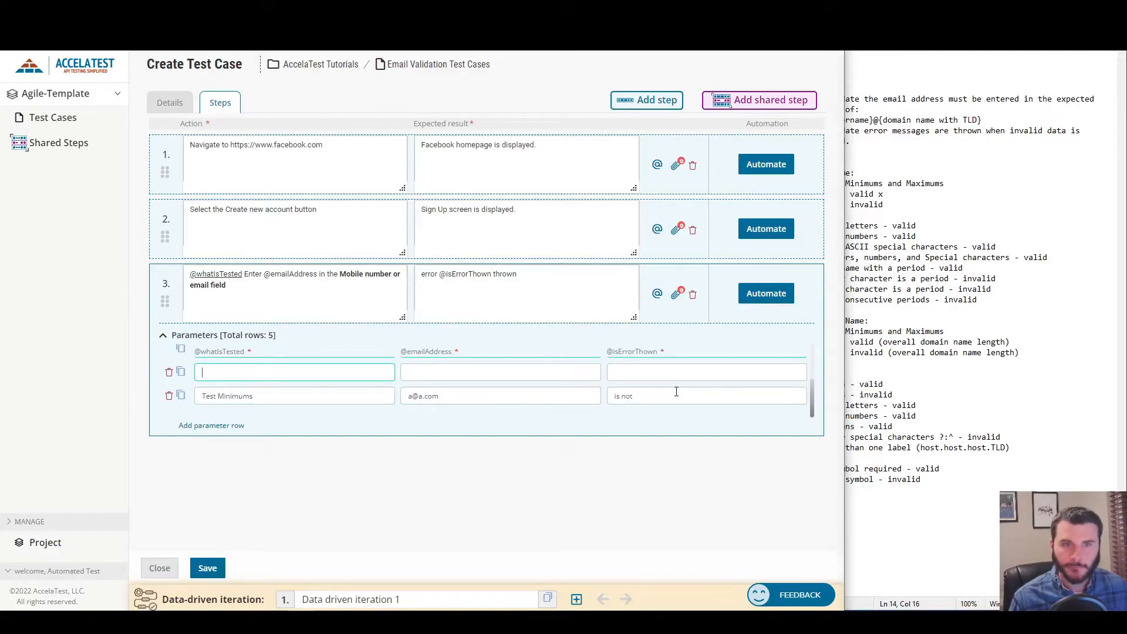
scroll(448, 372, up, 3)
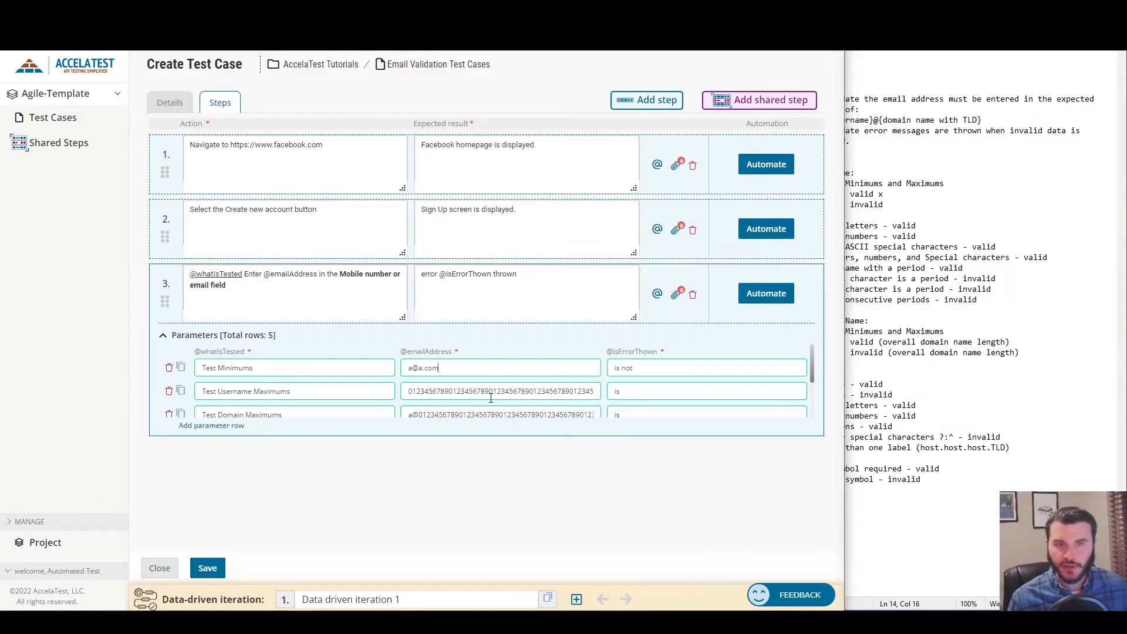
double_click(545, 391)
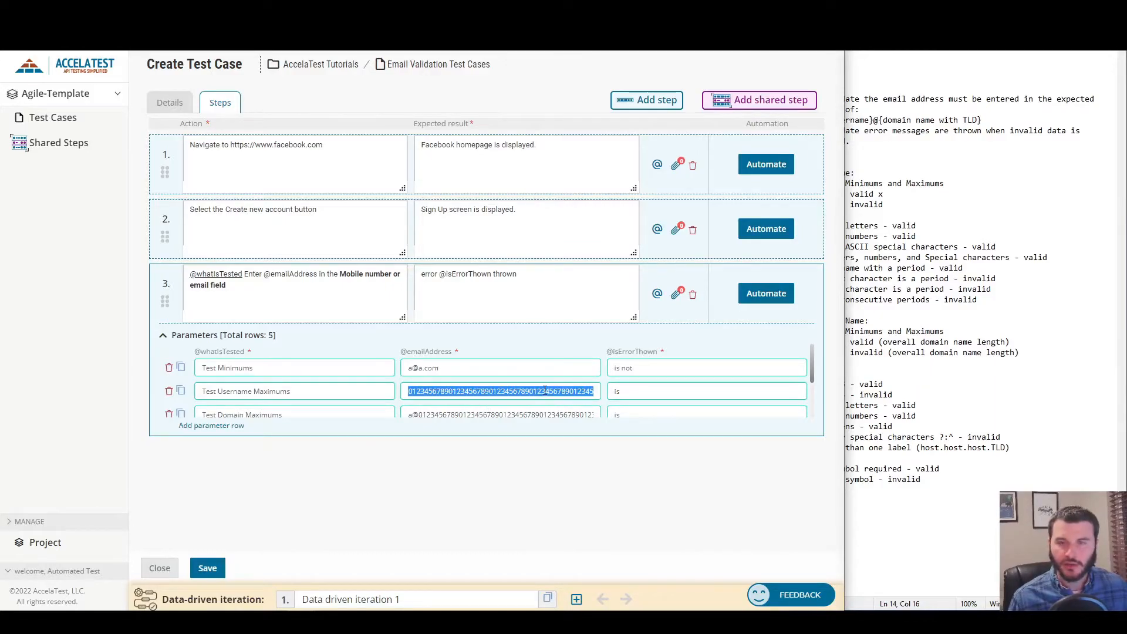
click(353, 388)
text(- error thrown)
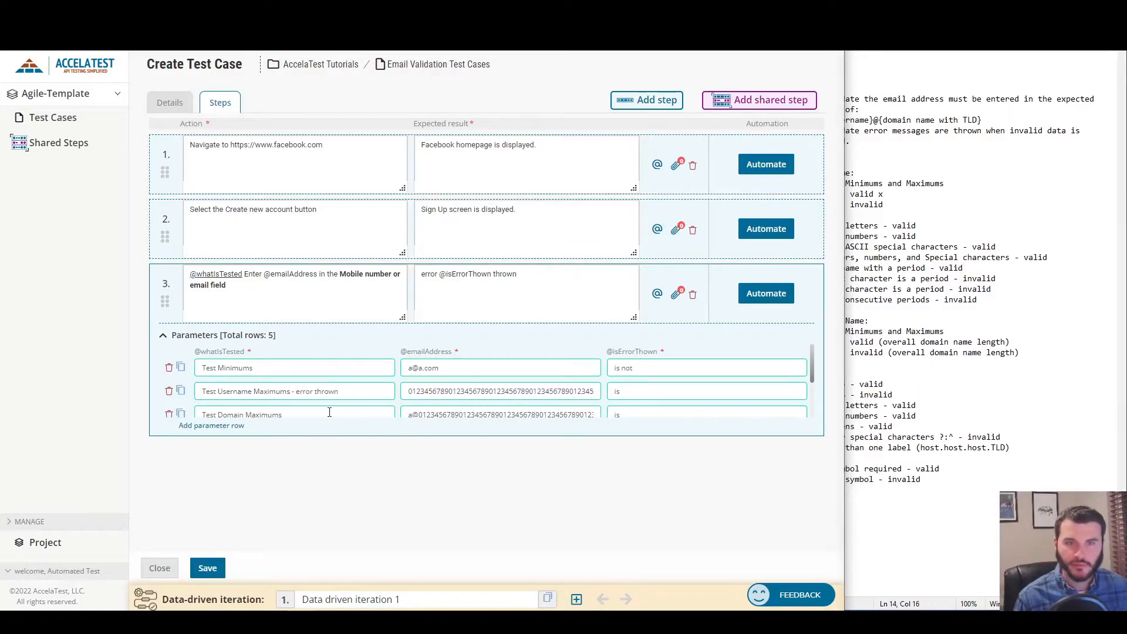
click(332, 414)
text(- error thrown)
drag(812, 367, 812, 405)
click(310, 398)
text(- error thrown)
click(587, 374)
key(ctrl+v)
key(BackSpace)
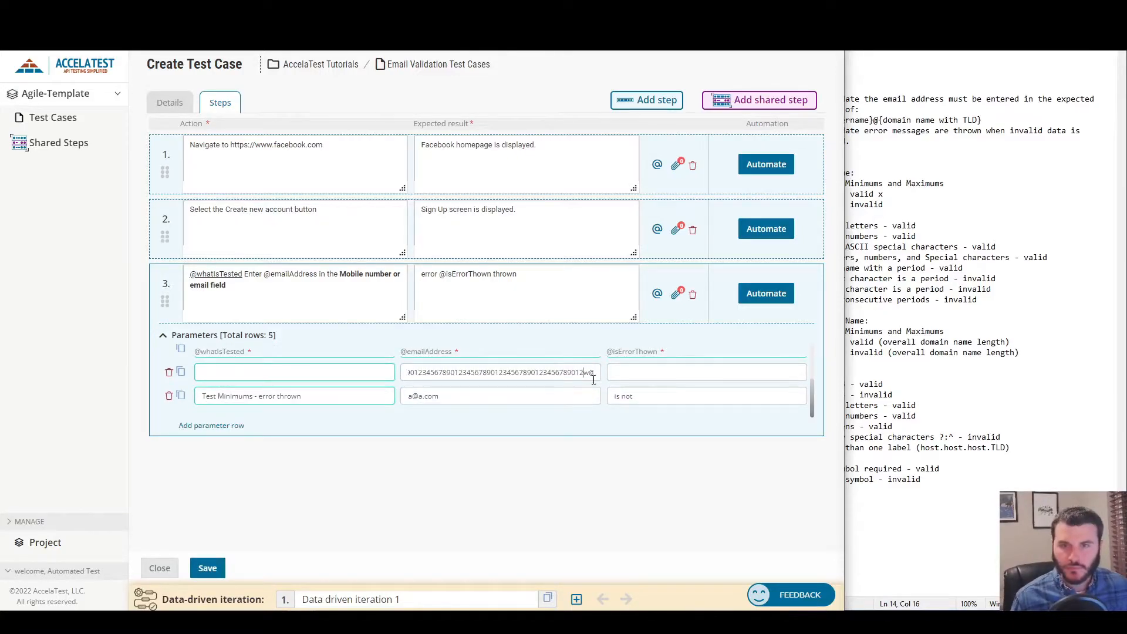
drag(515, 373, 1040, 408)
click(1002, 352)
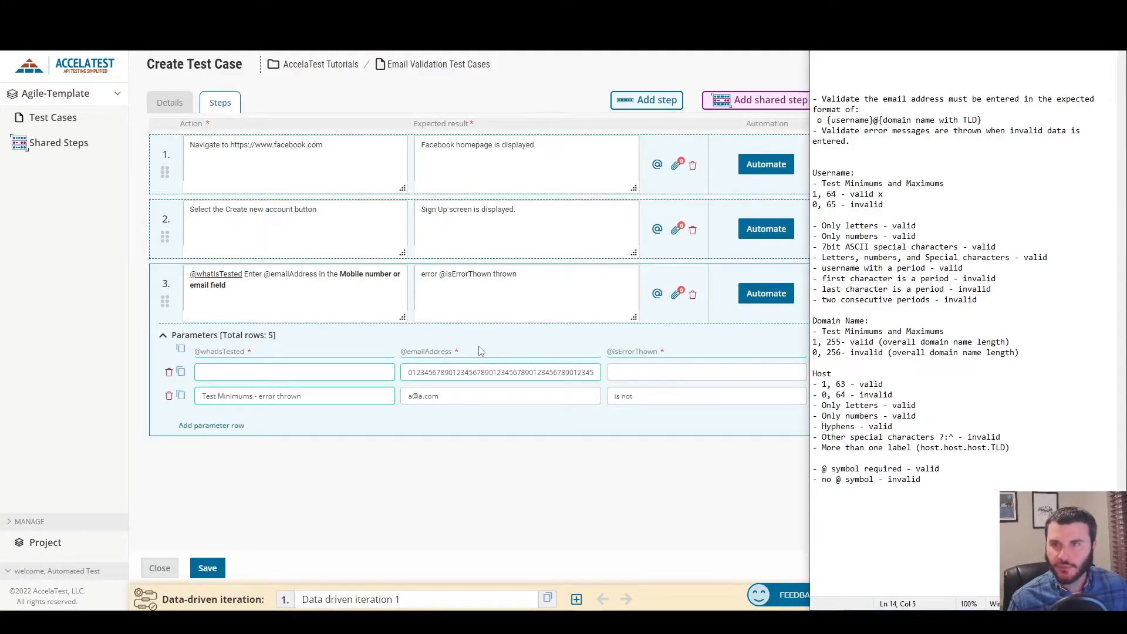
click(305, 372)
text(Test Maximum - no error)
click(695, 376)
text(is not)
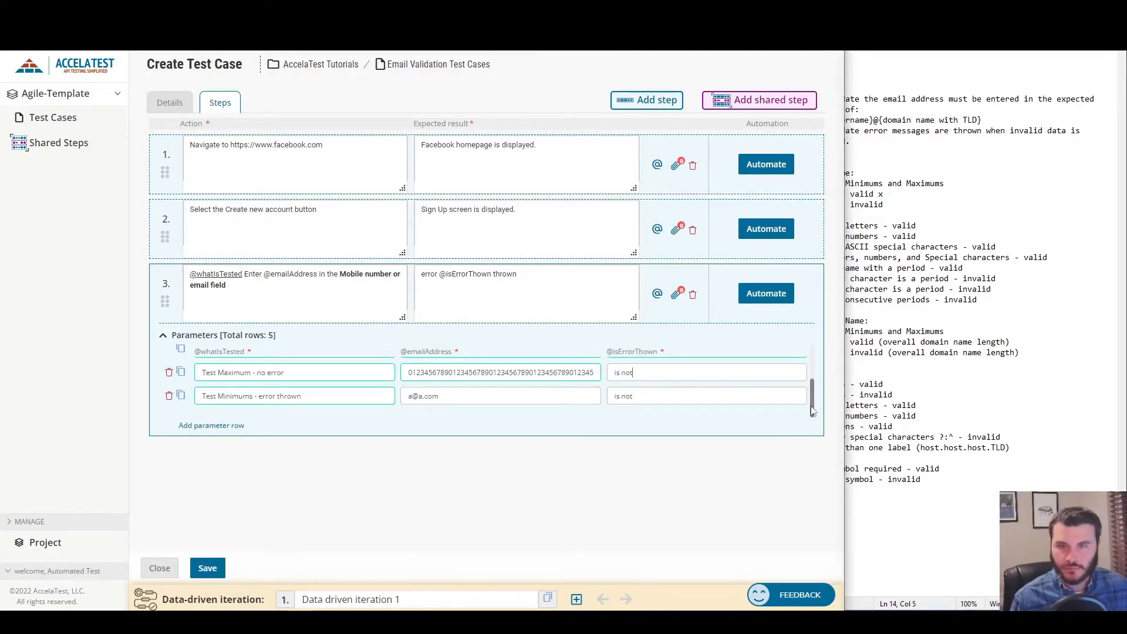
click(226, 426)
drag(814, 403, 812, 361)
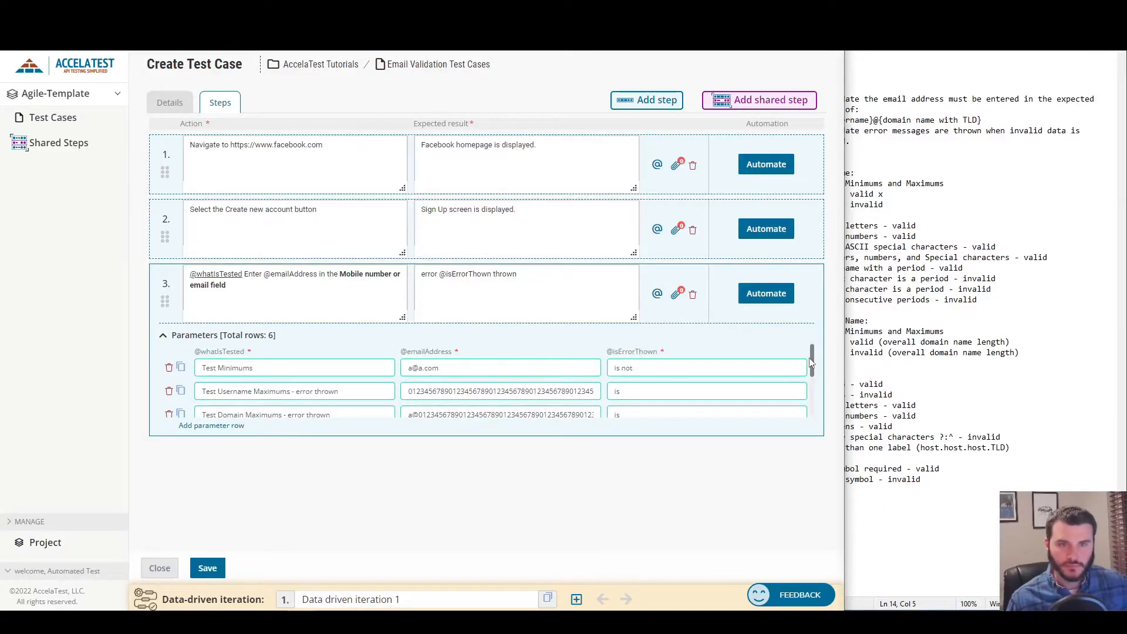
click(831, 194)
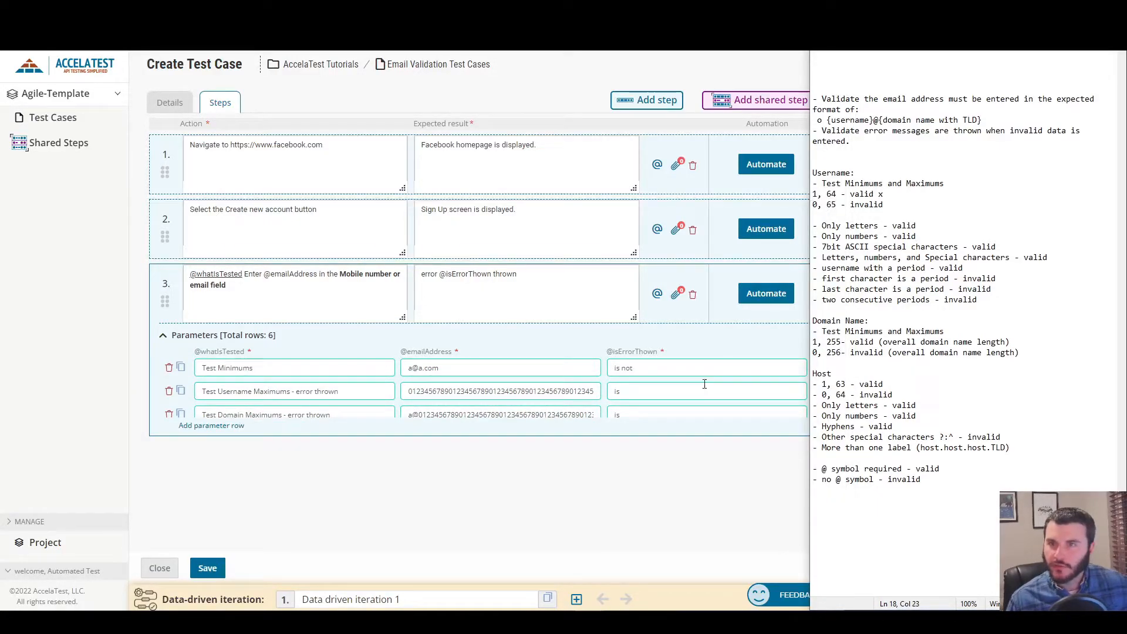
click(249, 370)
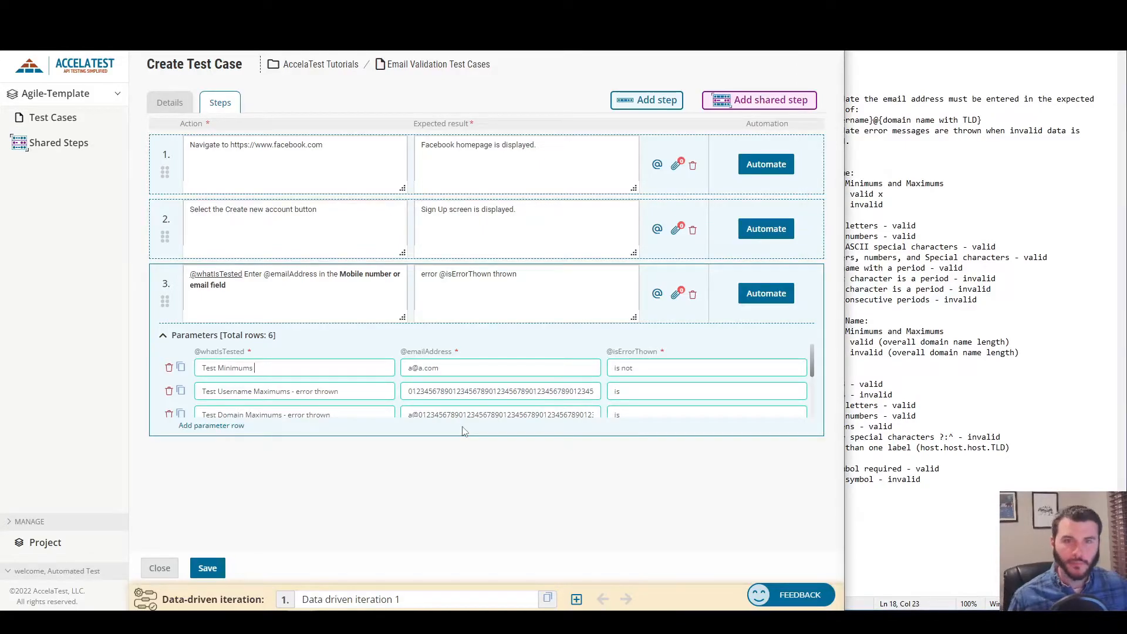
text((1))
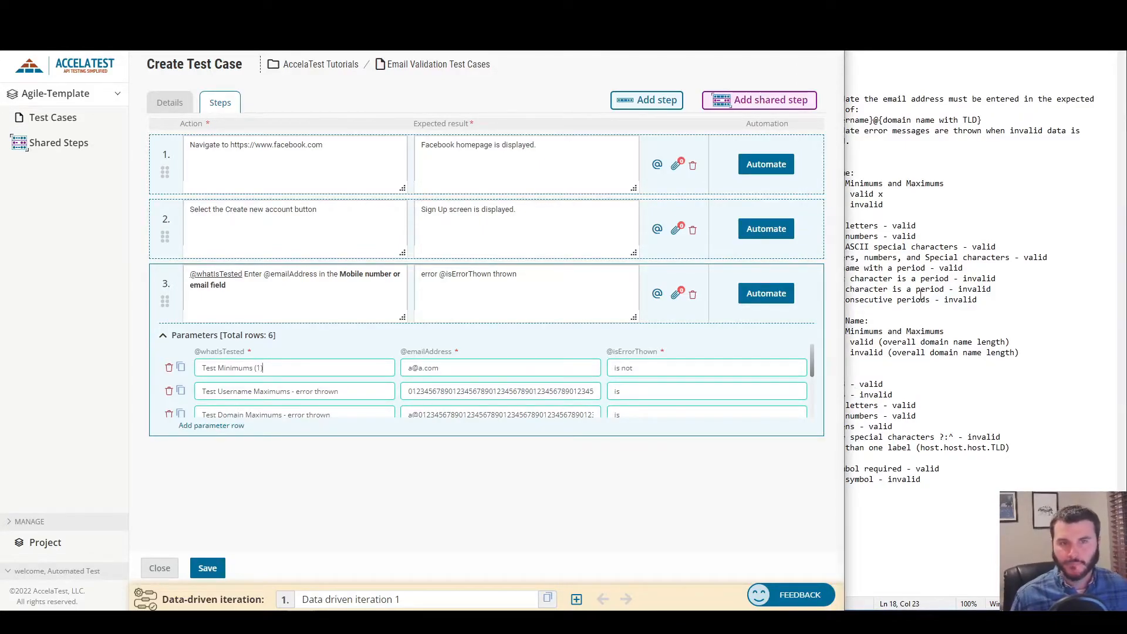
drag(812, 359, 812, 405)
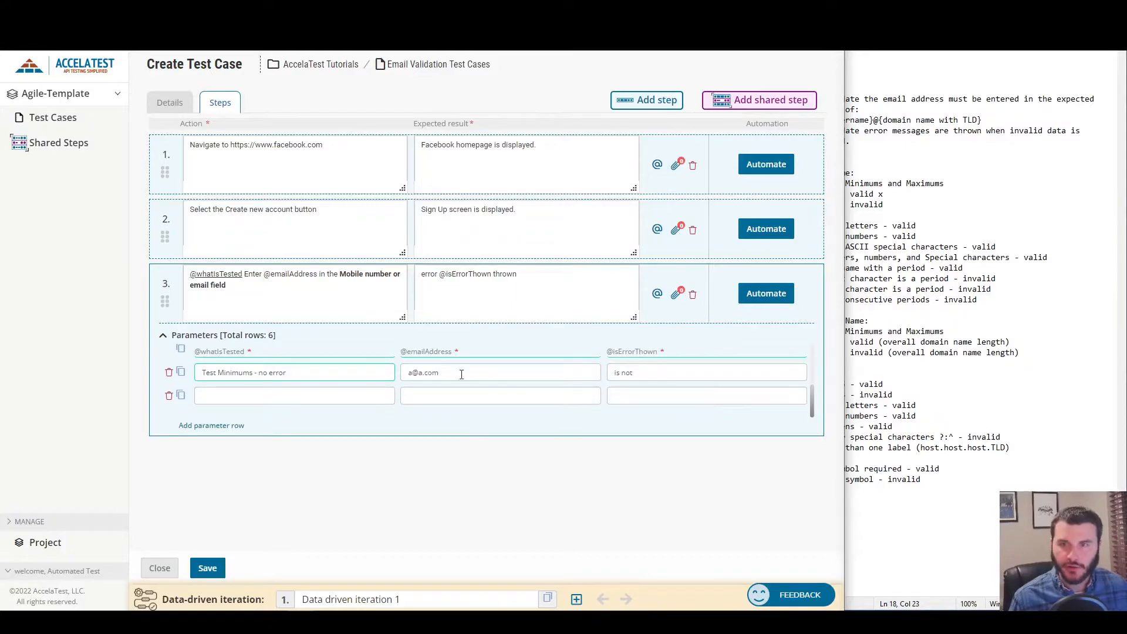
scroll(458, 367, up, 1)
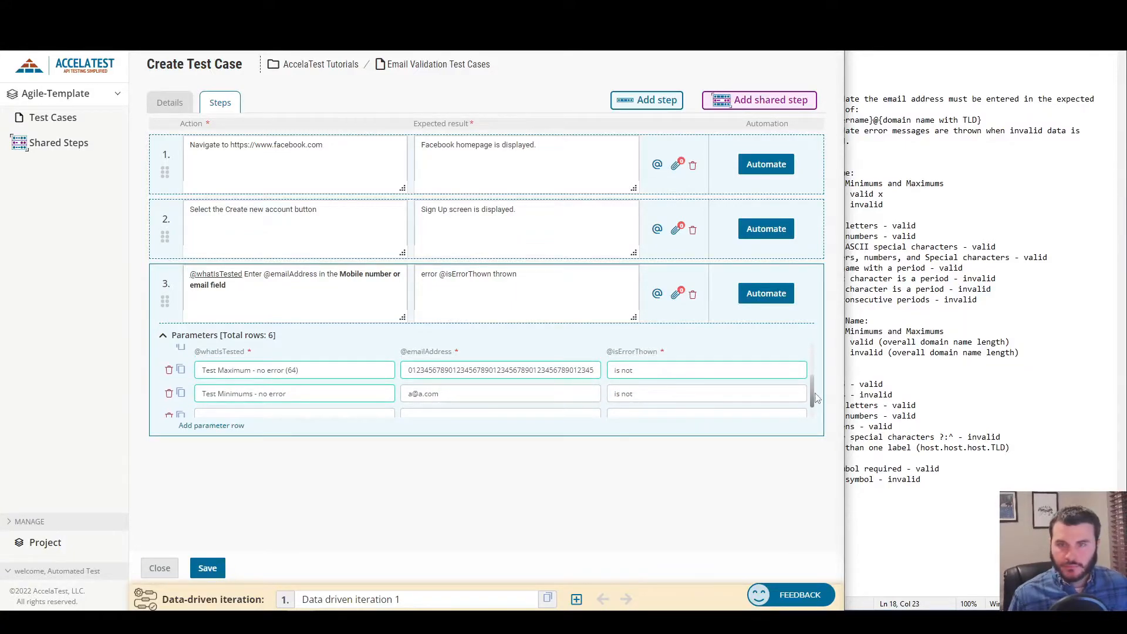
Fill the sixth row with "Test less than minimum Domain", "@a.com" and "is", and mark "0, 65 - invalid" with an x in Notepad.
click(873, 193)
drag(887, 206, 772, 210)
click(772, 210)
drag(883, 204, 812, 205)
click(576, 412)
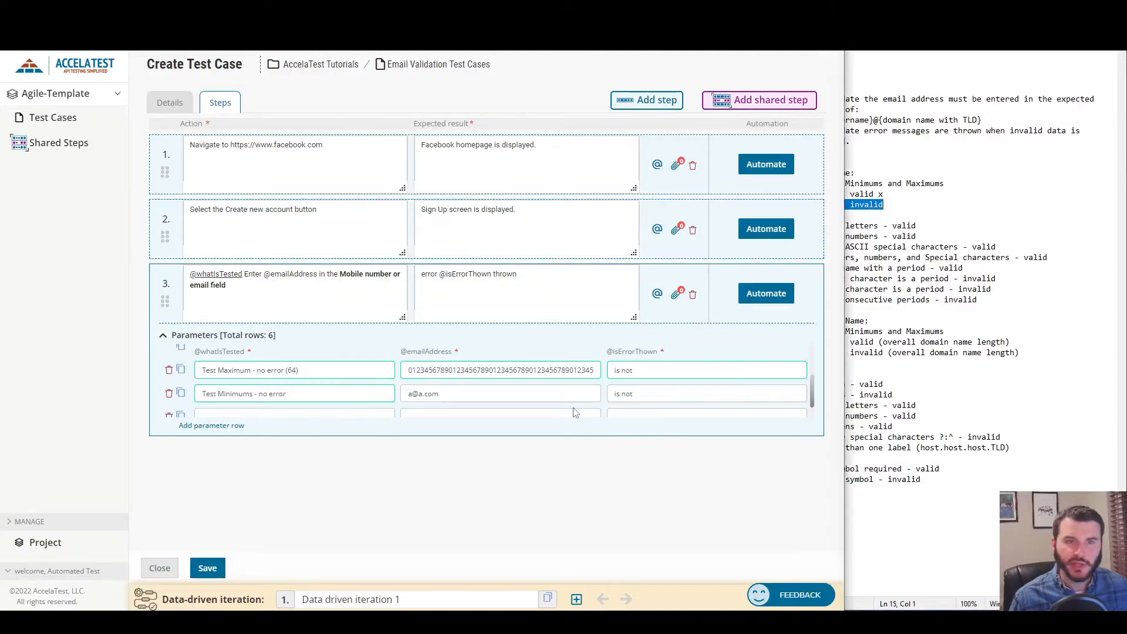
scroll(812, 397, down, 1)
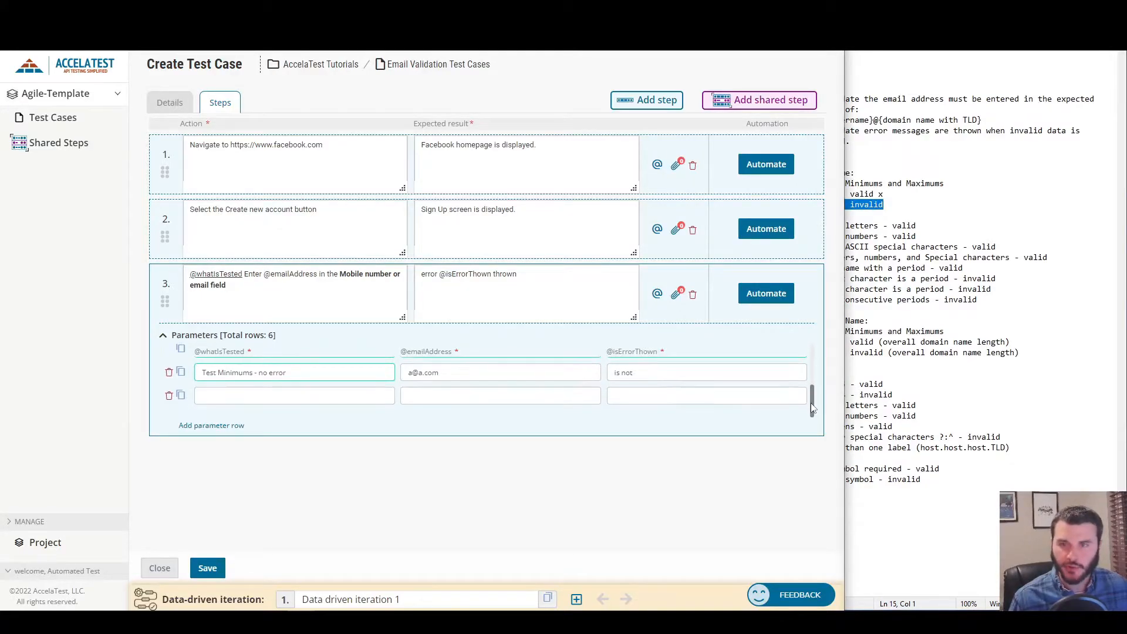
click(347, 395)
text(Test less than minimum Domain)
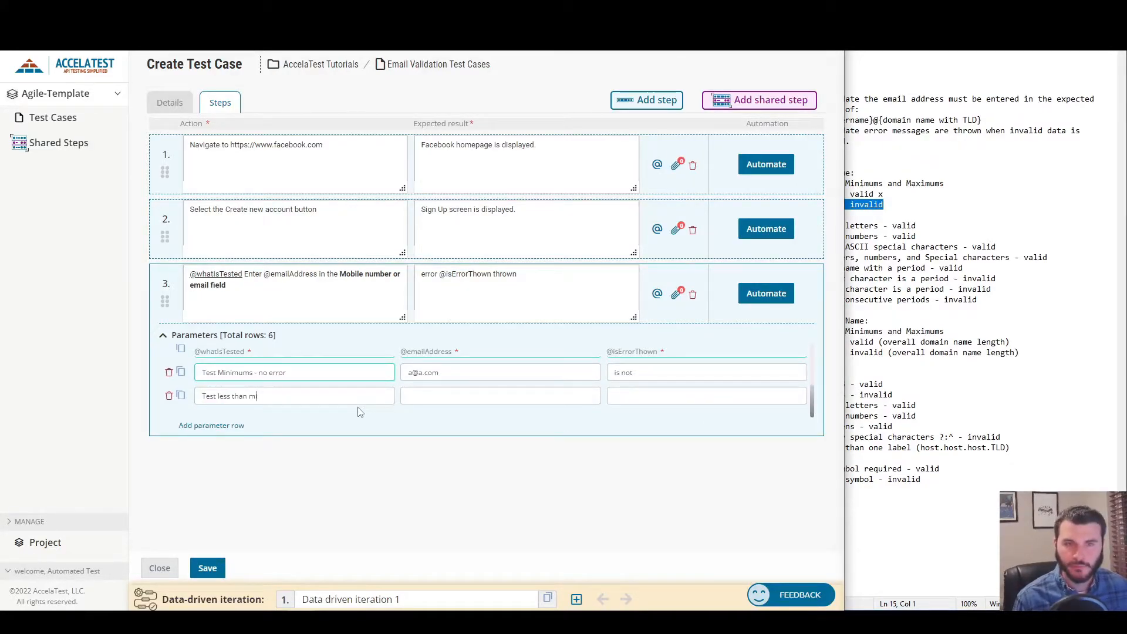
key(Tab)
text(@)
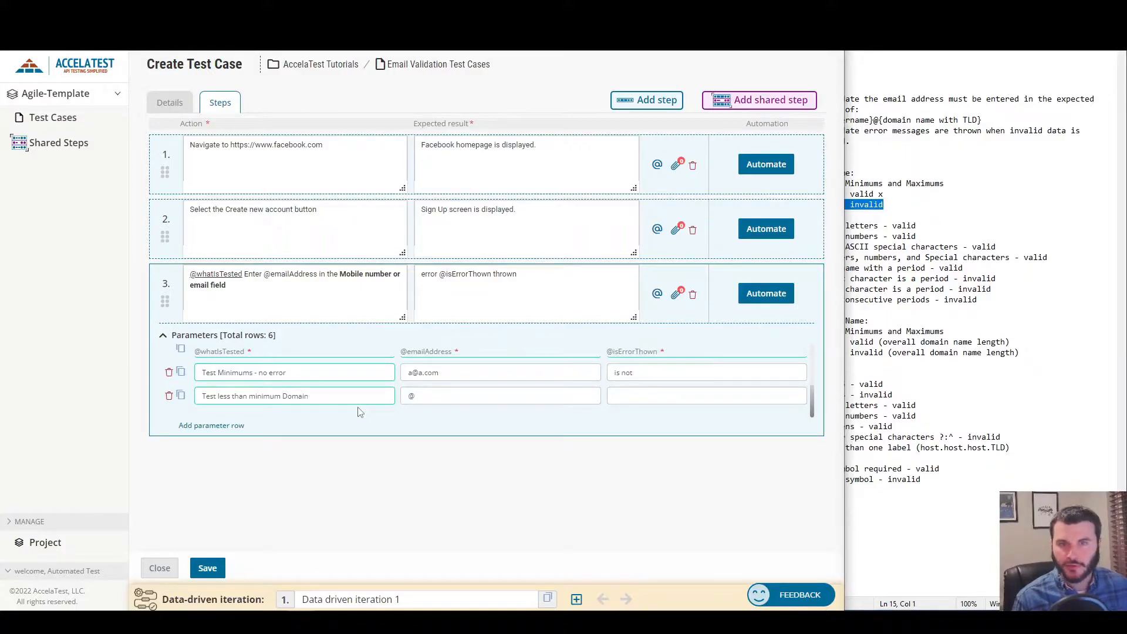
text(a.com)
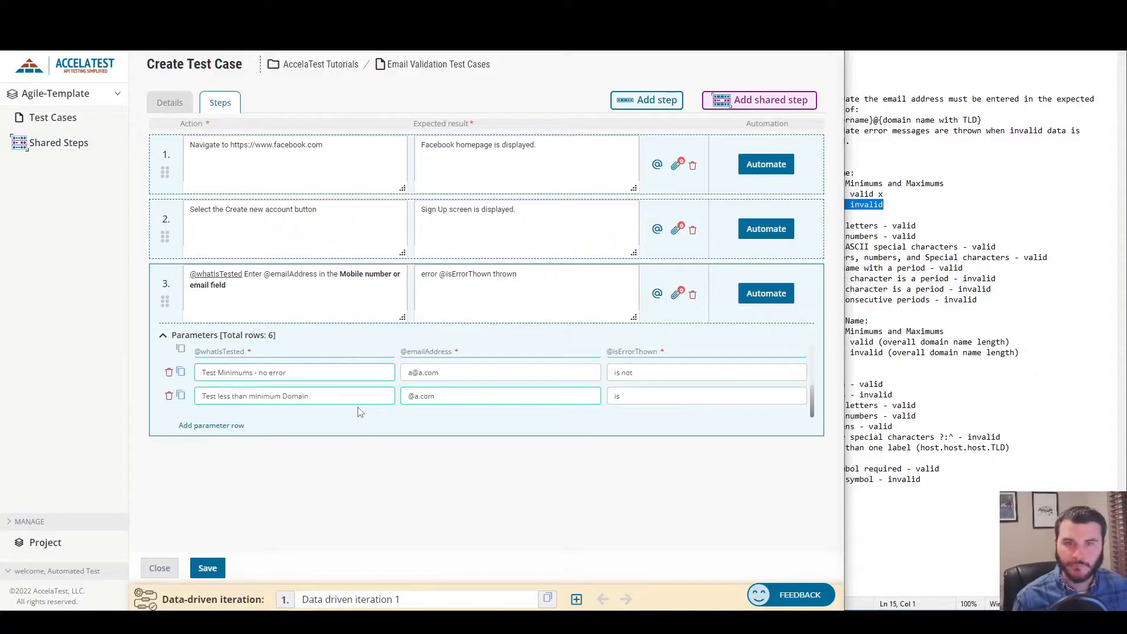
click(1031, 341)
text(x)
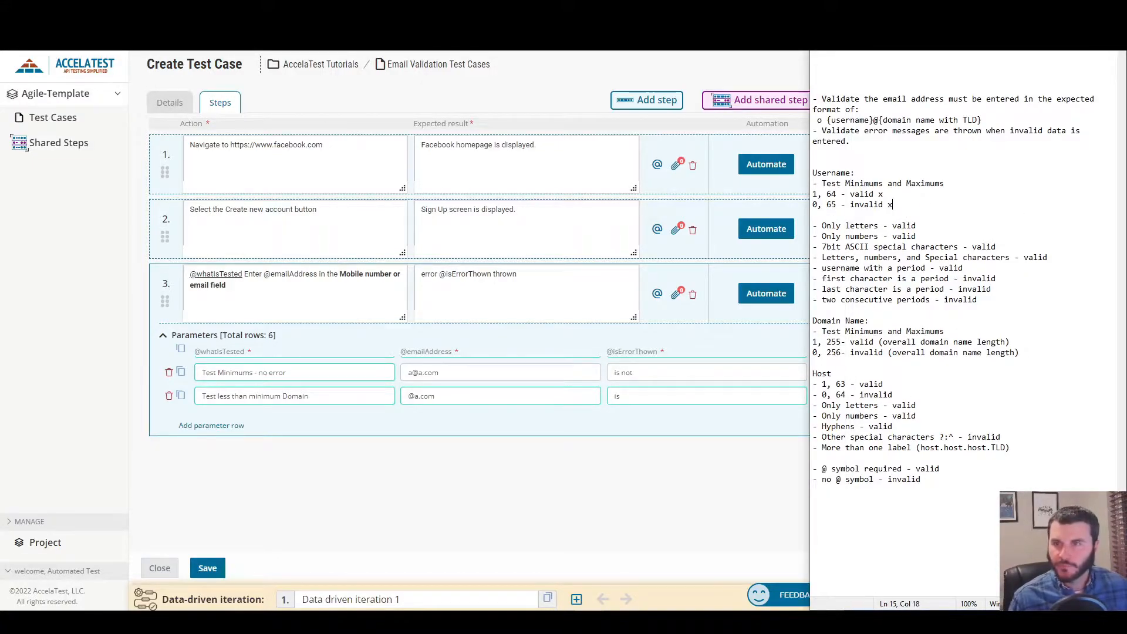
Add a seventh row in AccelaTest with "One letters - no error", an email with username "abcd" at a.com, and "is not".
click(228, 428)
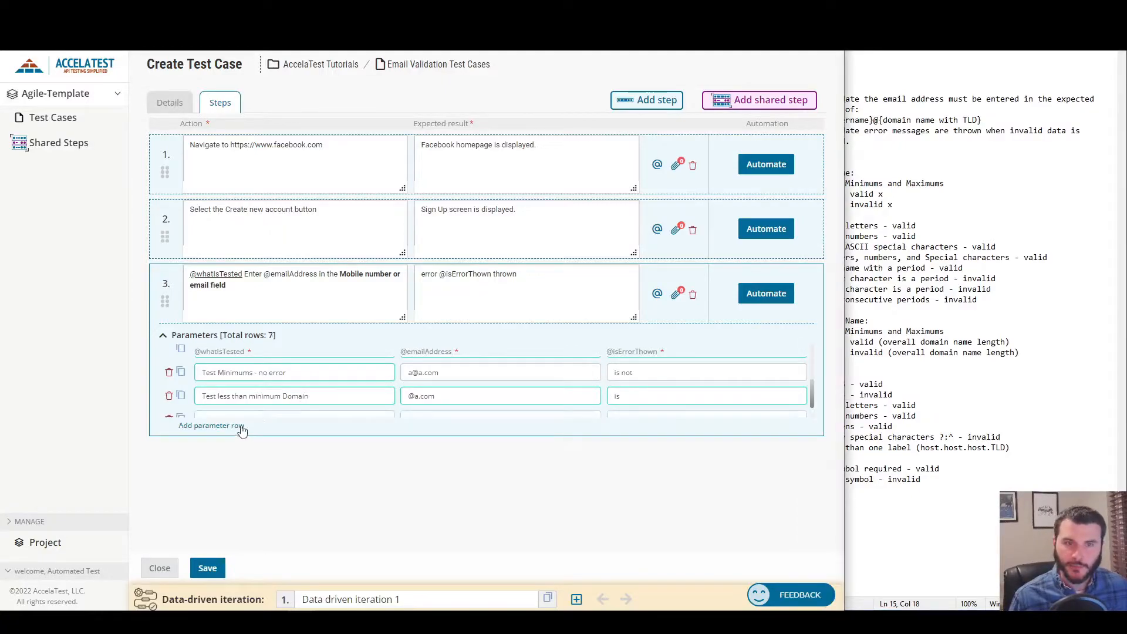
text(One)
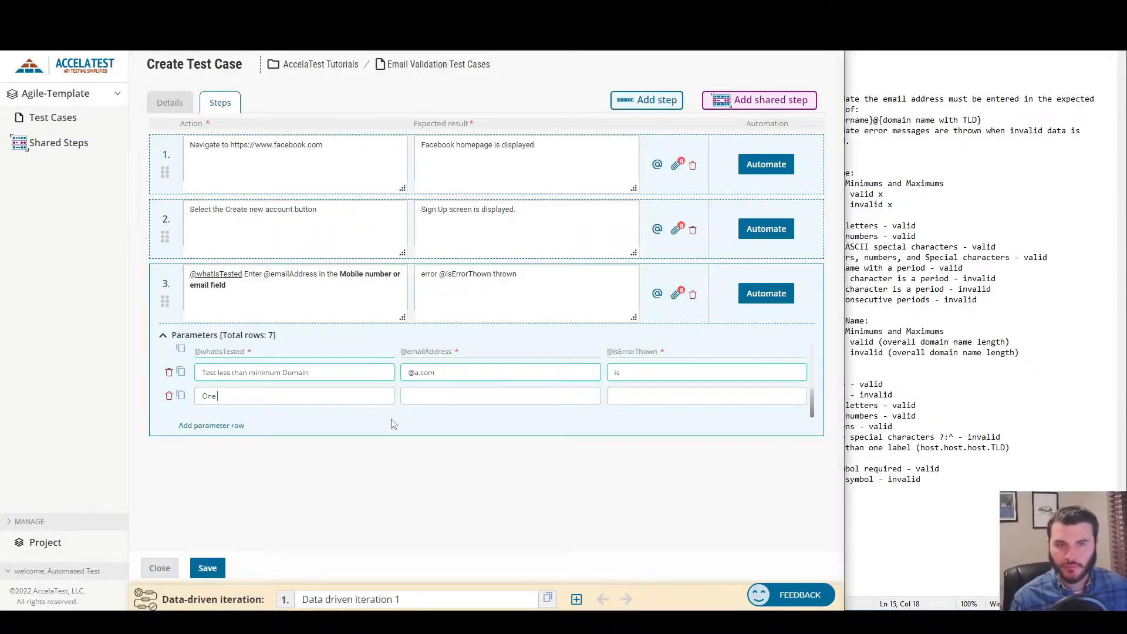
text( letters - no errorabcd@a.com)
click(649, 400)
text(is not)
Duplicate the "One letters" row and change the copy to "One numbers - no error" with email username "1234".
click(181, 396)
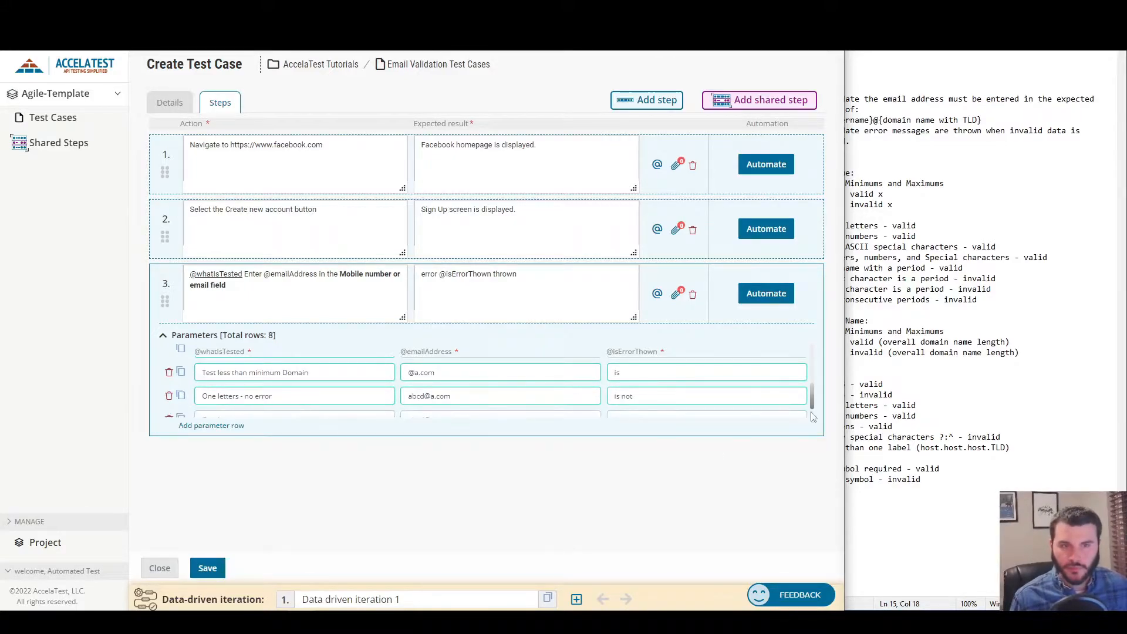
double_click(222, 396)
text(numbers)
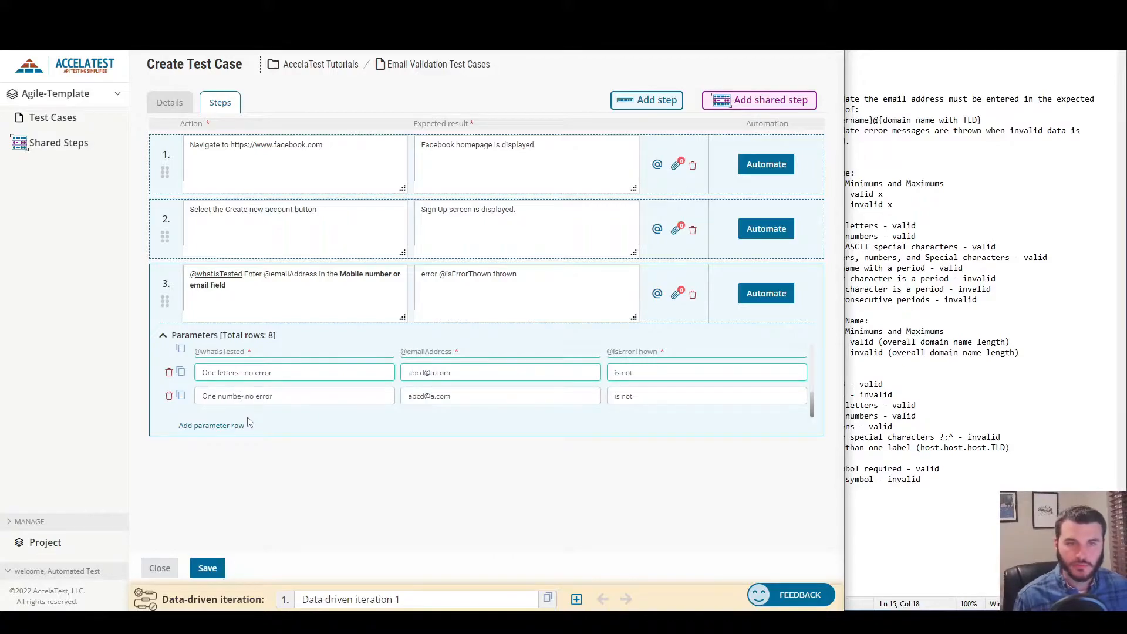
double_click(417, 397)
text(1234)
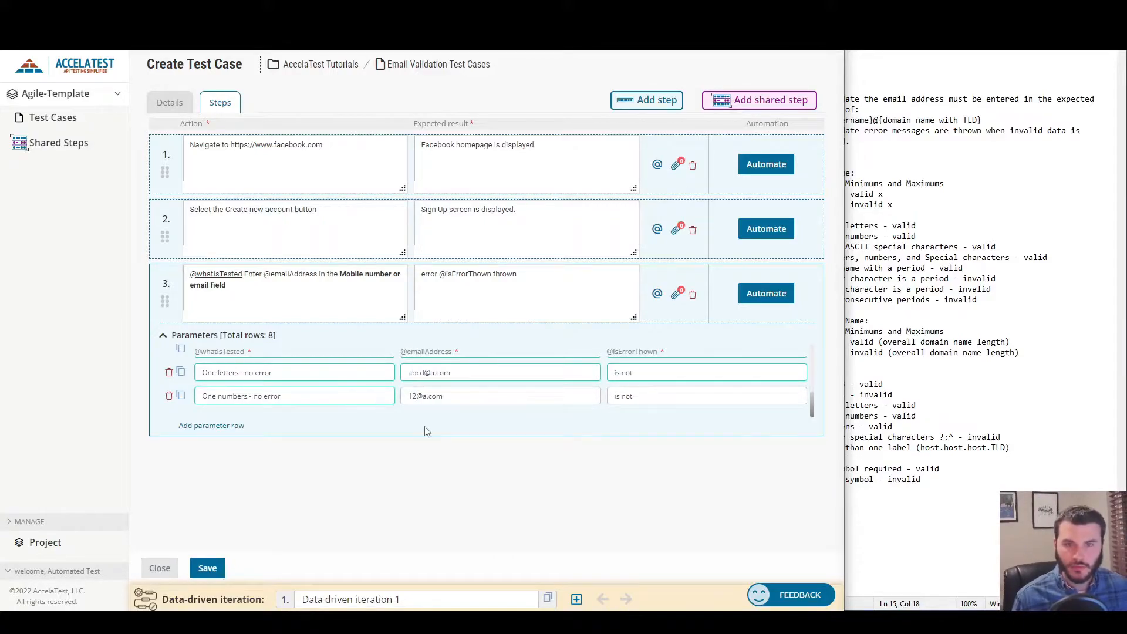
Add a ninth parameter row and mark the username cases "Only letters - valid" and "Only numbers - valid" with an x in Notepad.
click(221, 426)
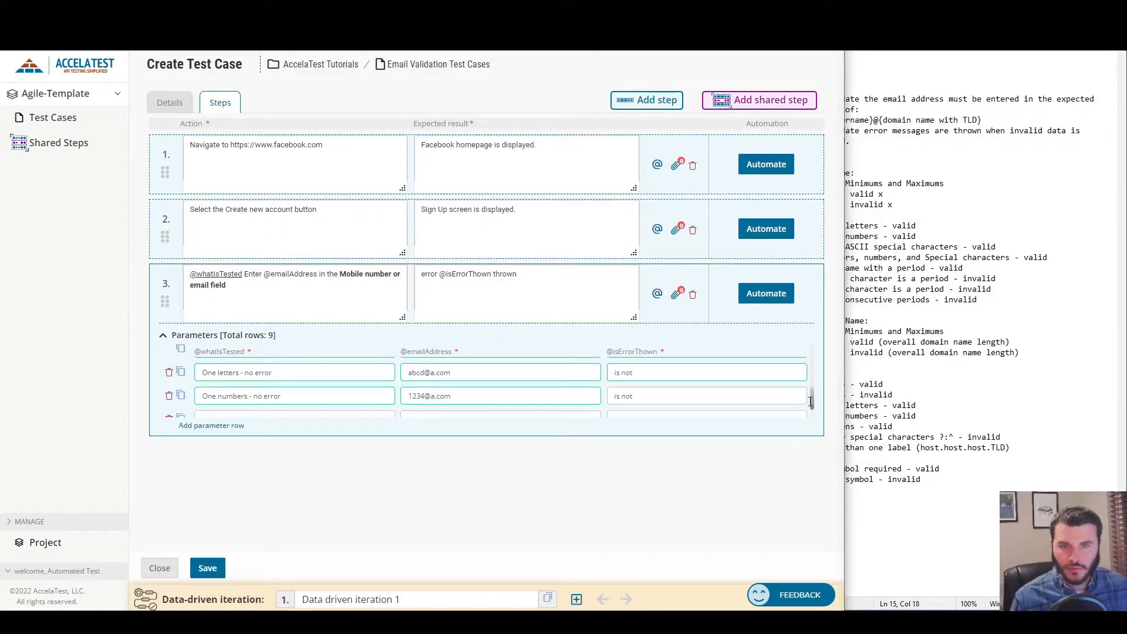
scroll(765, 416, down, 1)
click(1047, 232)
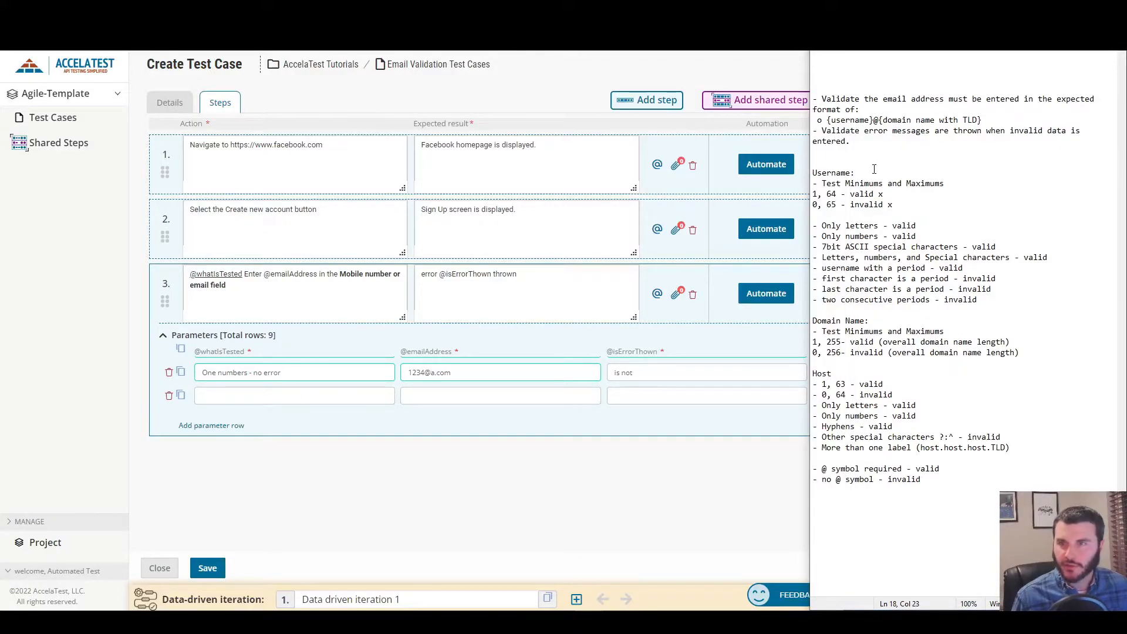
text(x)
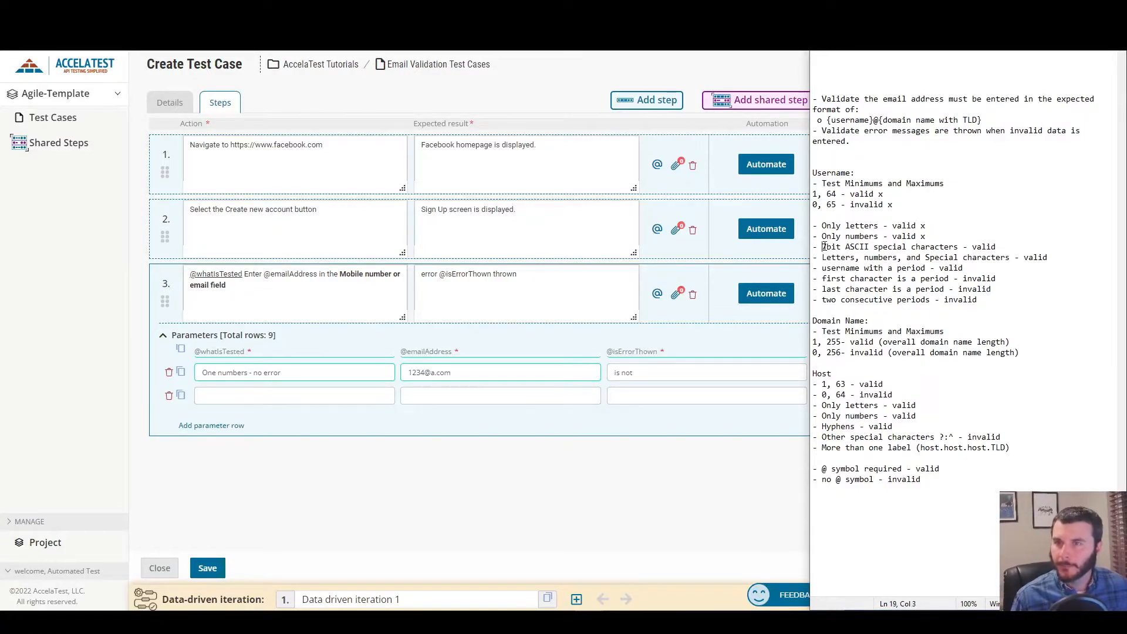
Select the text "7bit ASCII special characters" in the username case list.
drag(814, 247, 963, 247)
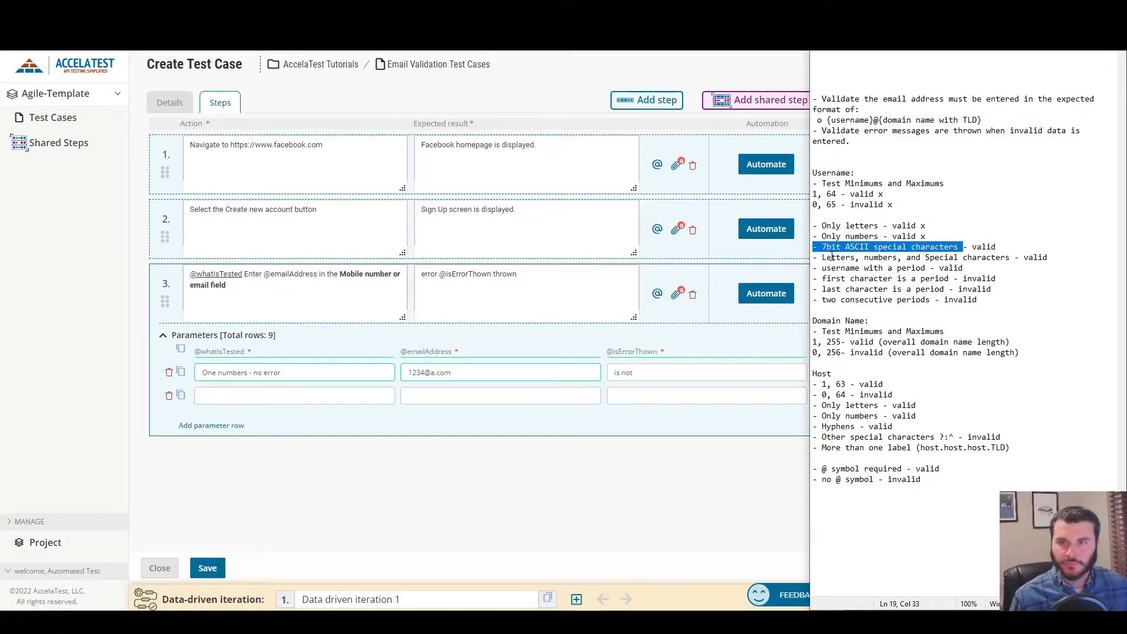
drag(822, 246, 963, 246)
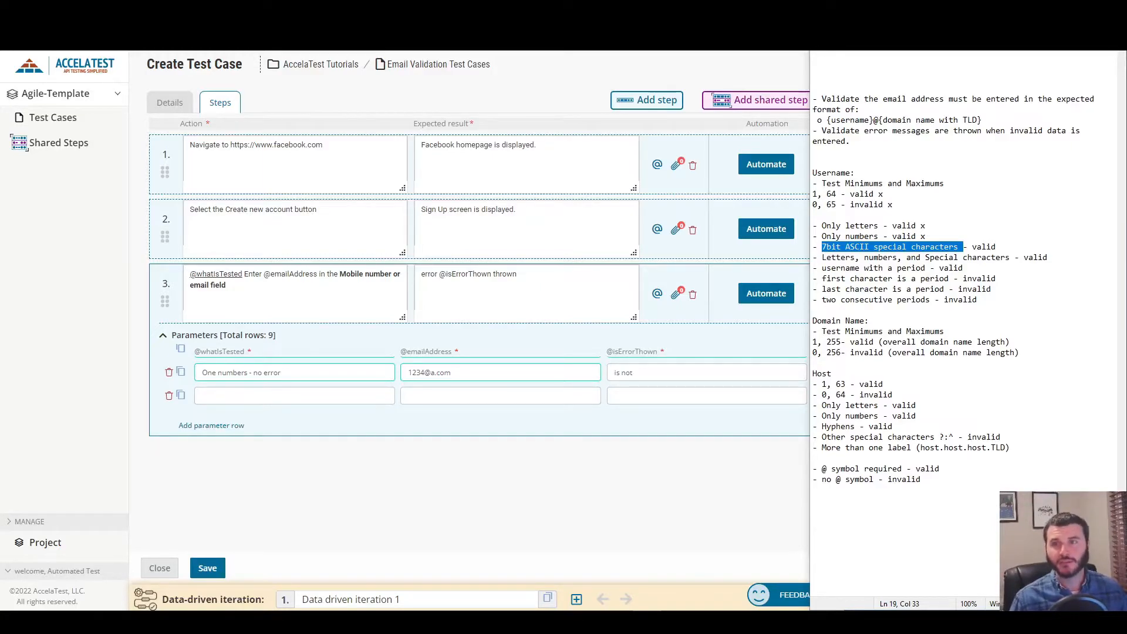
key(alt+Tab)
text(7 bit ascii characters)
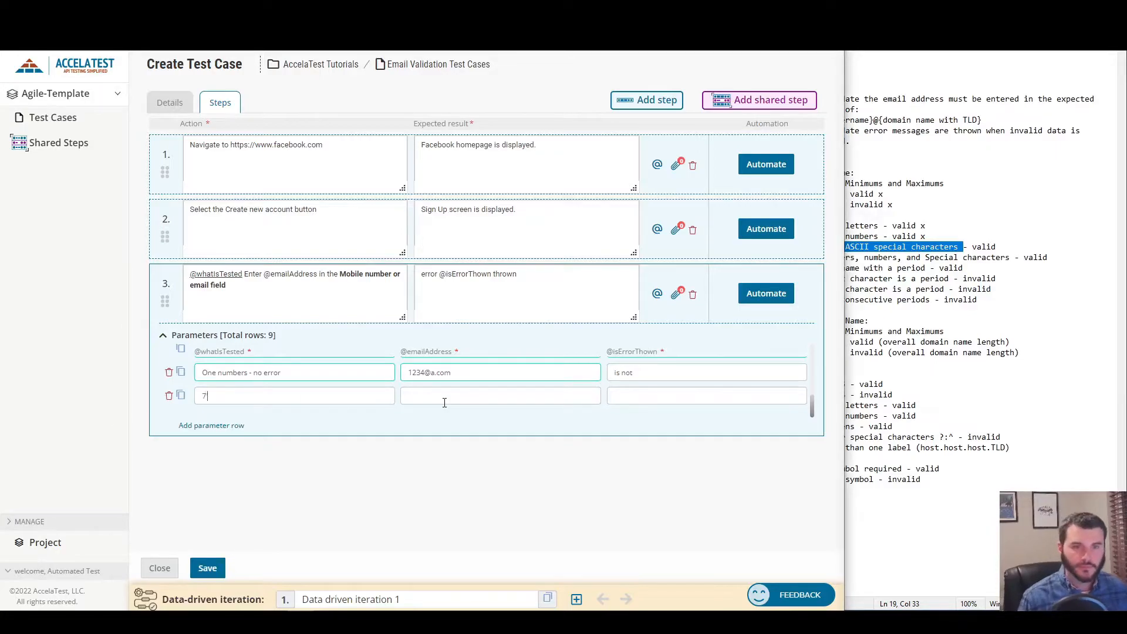
click(444, 402)
key(ctrl+v)
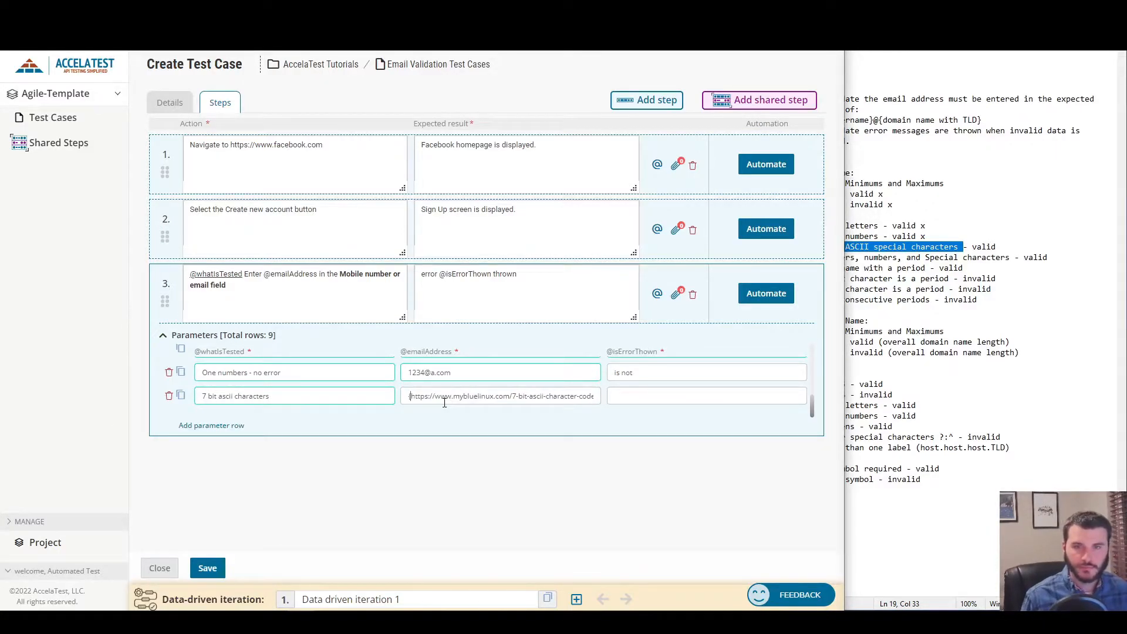
text(< )
text(any of )
text(the )
text(codes from)
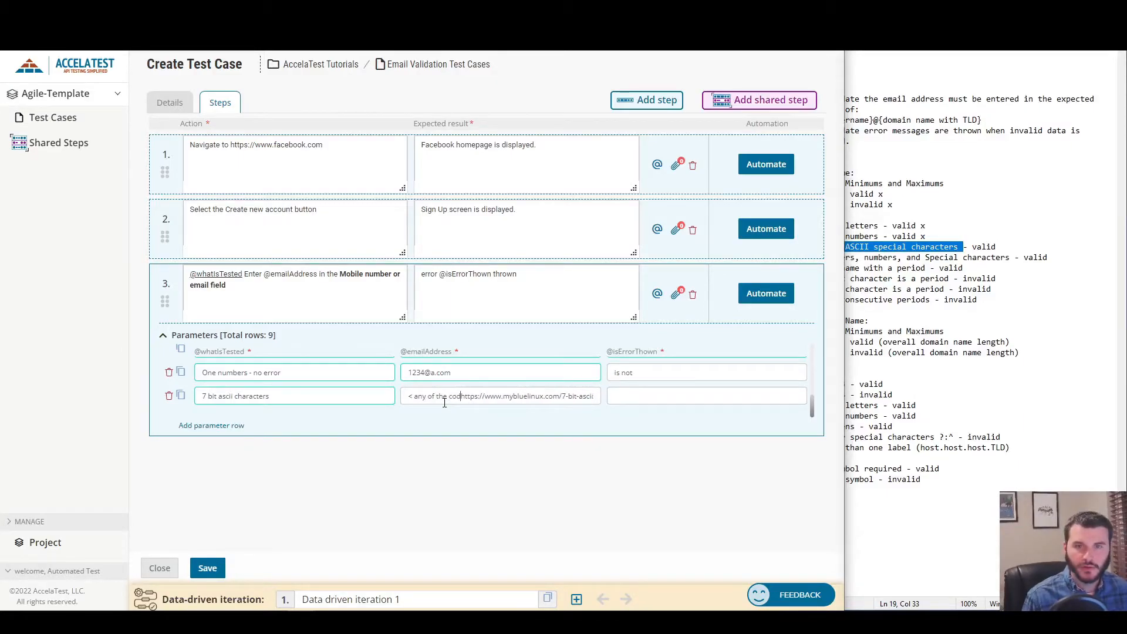
key(End)
text(>)
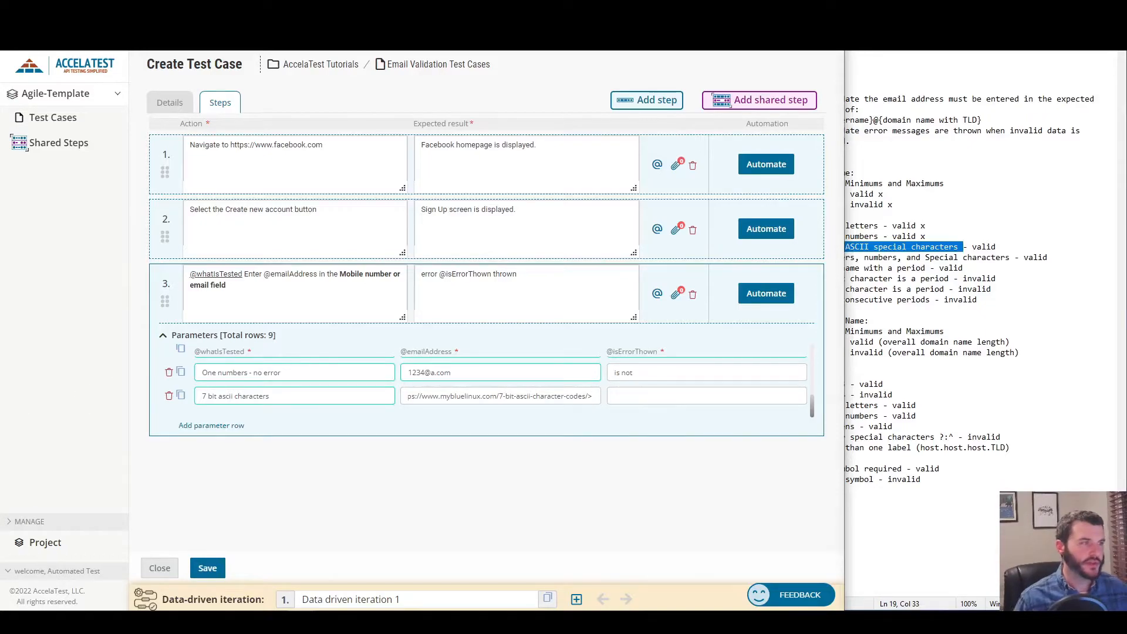
key(Tab)
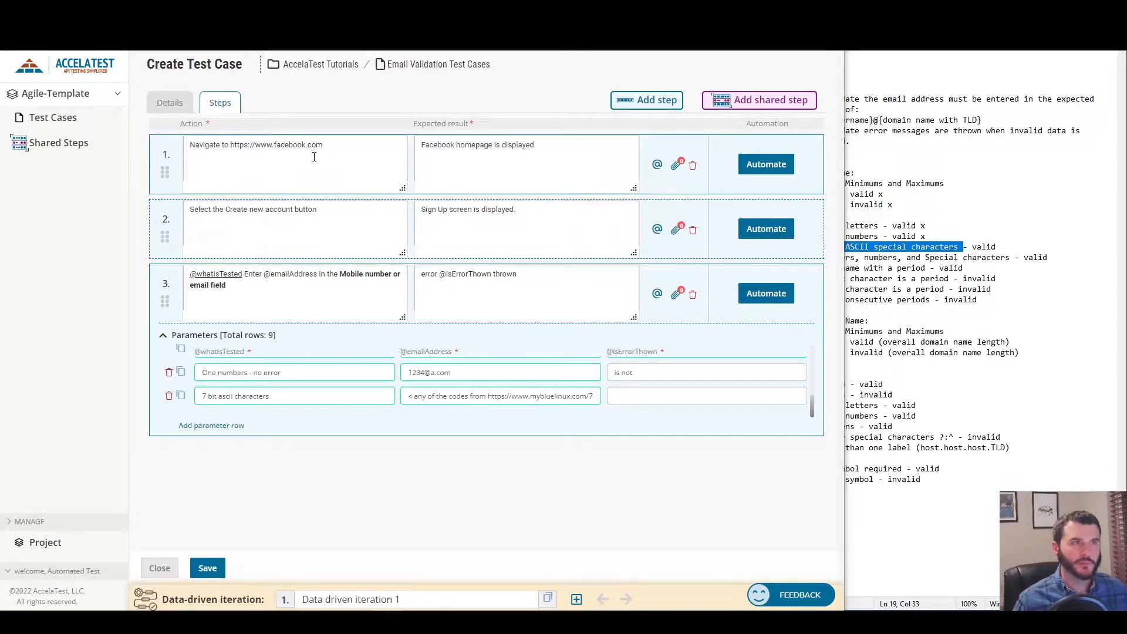
Switch to the browser page on 7-bit ASCII character codes and examine the control and special characters in its table.
key(alt+Tab)
drag(538, 139, 415, 29)
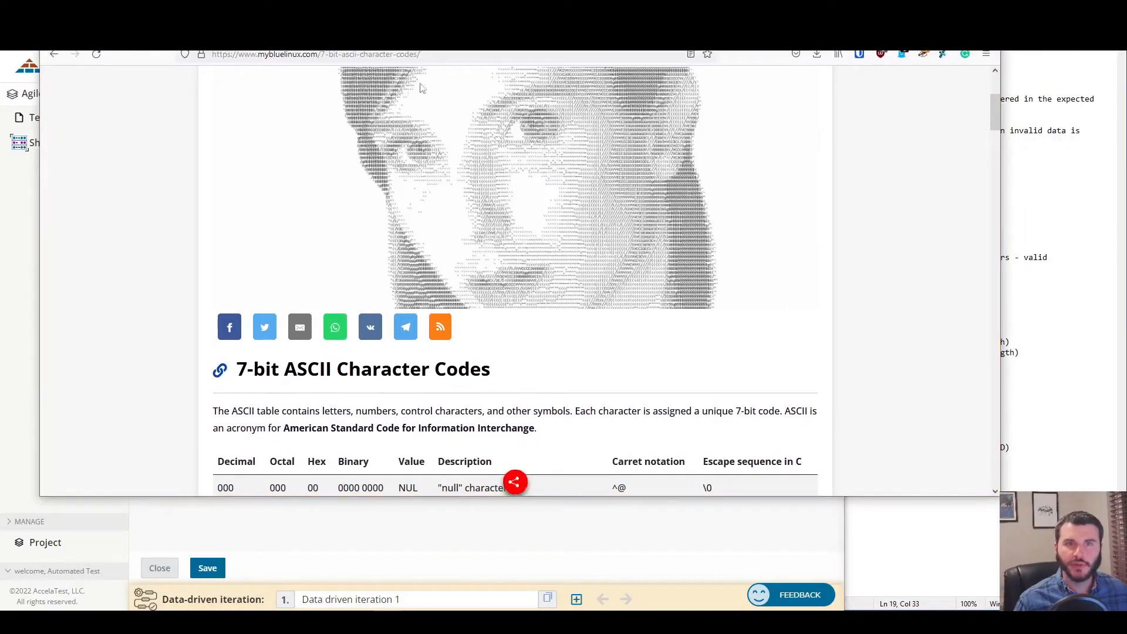
scroll(885, 344, up, 1)
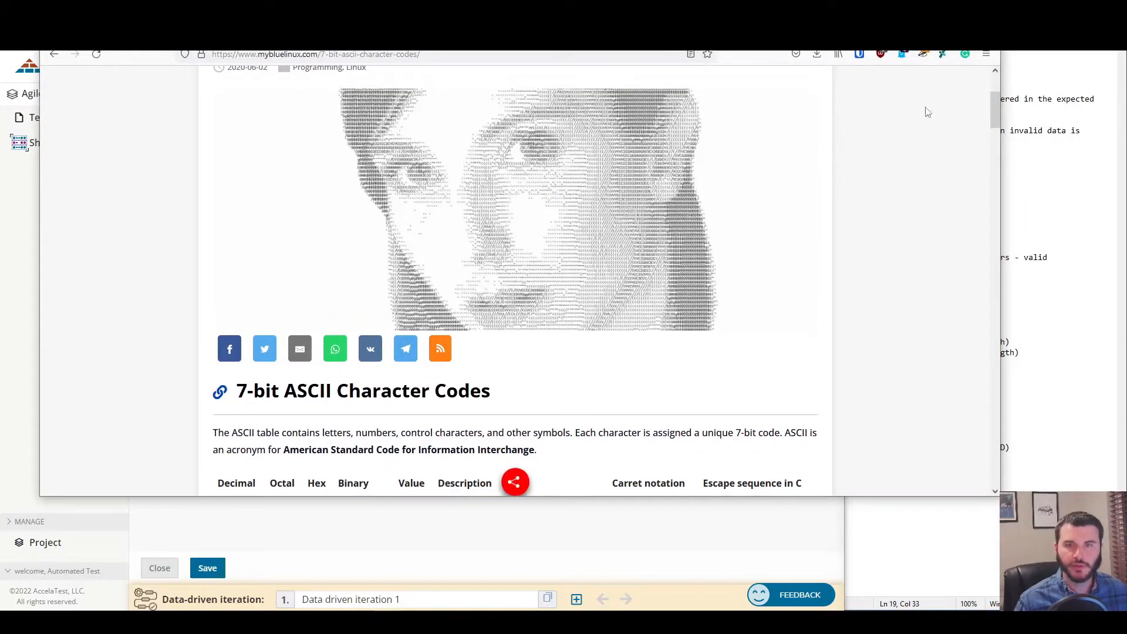
drag(995, 104, 992, 272)
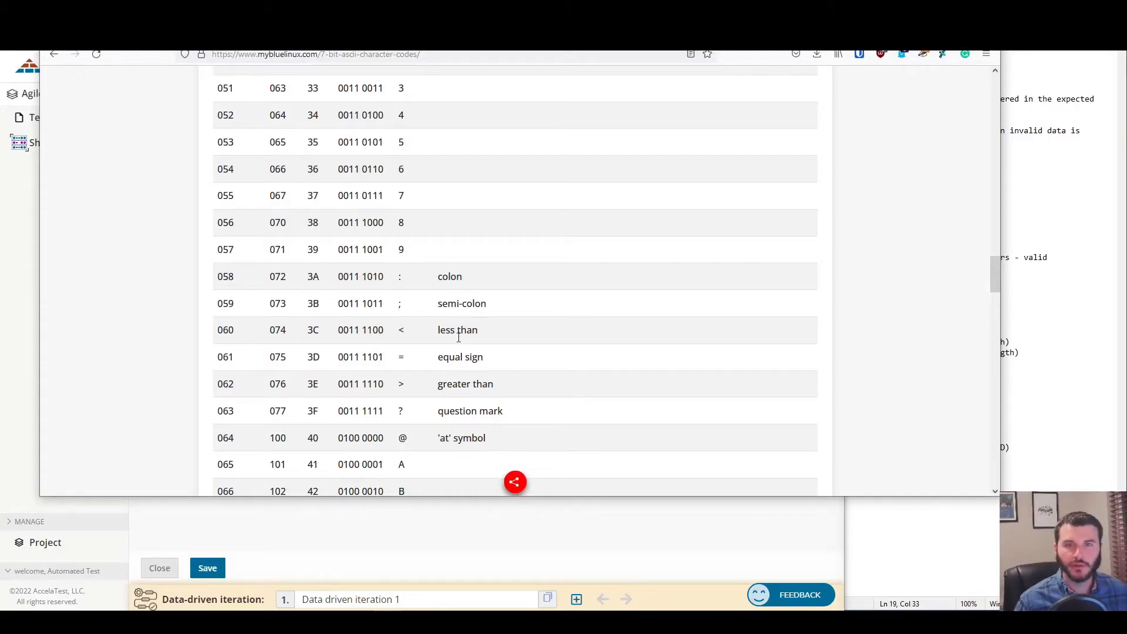
click(911, 53)
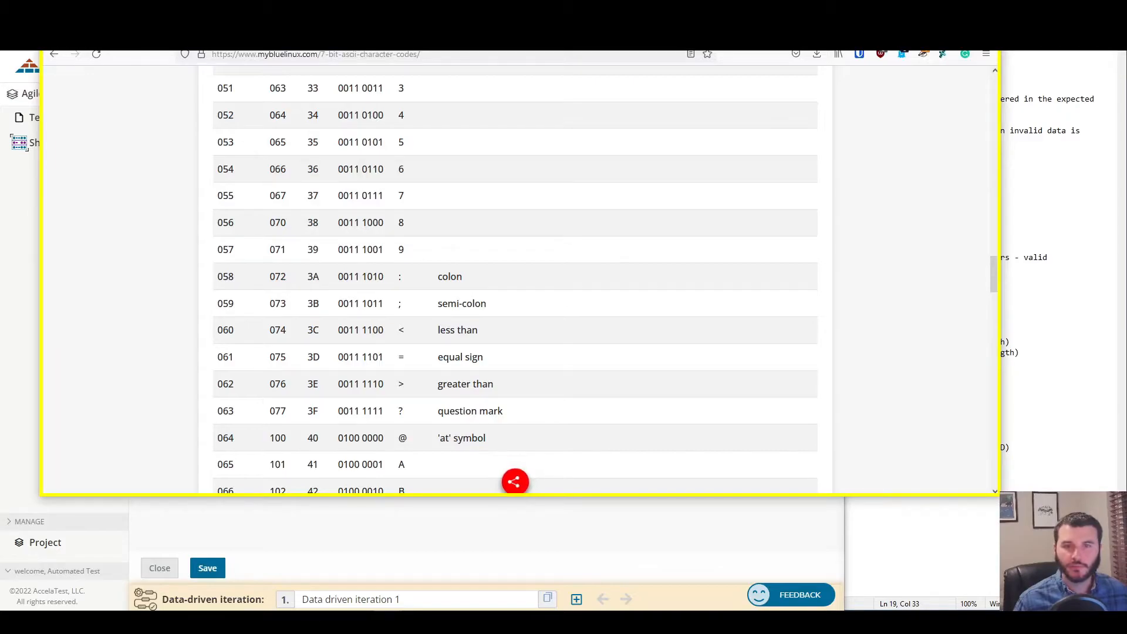
drag(997, 286, 995, 135)
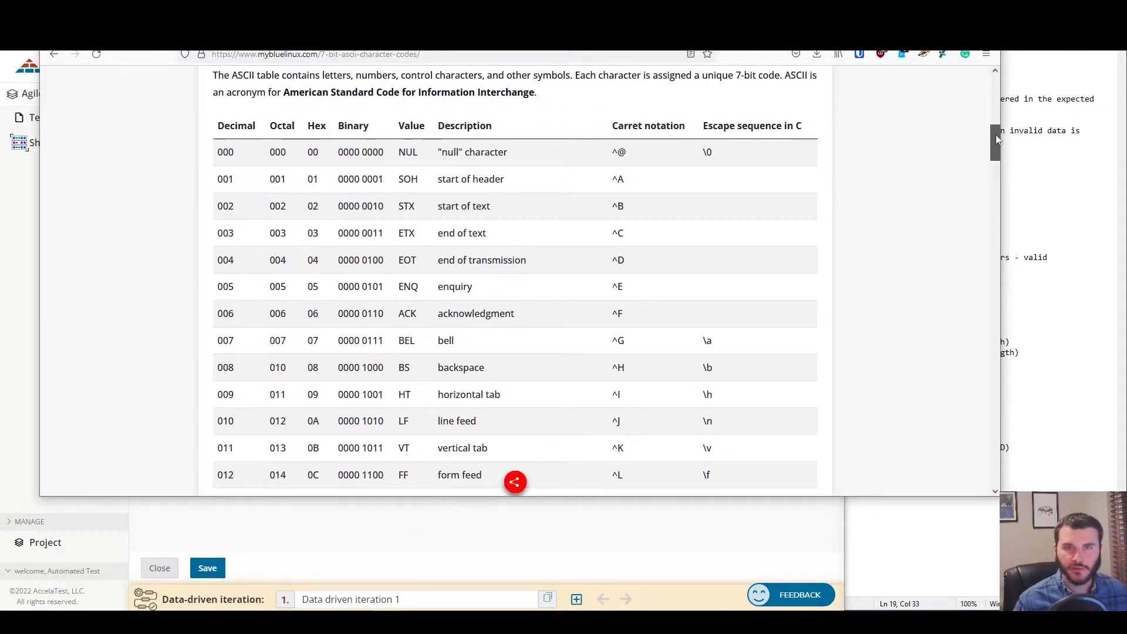
drag(492, 206, 425, 207)
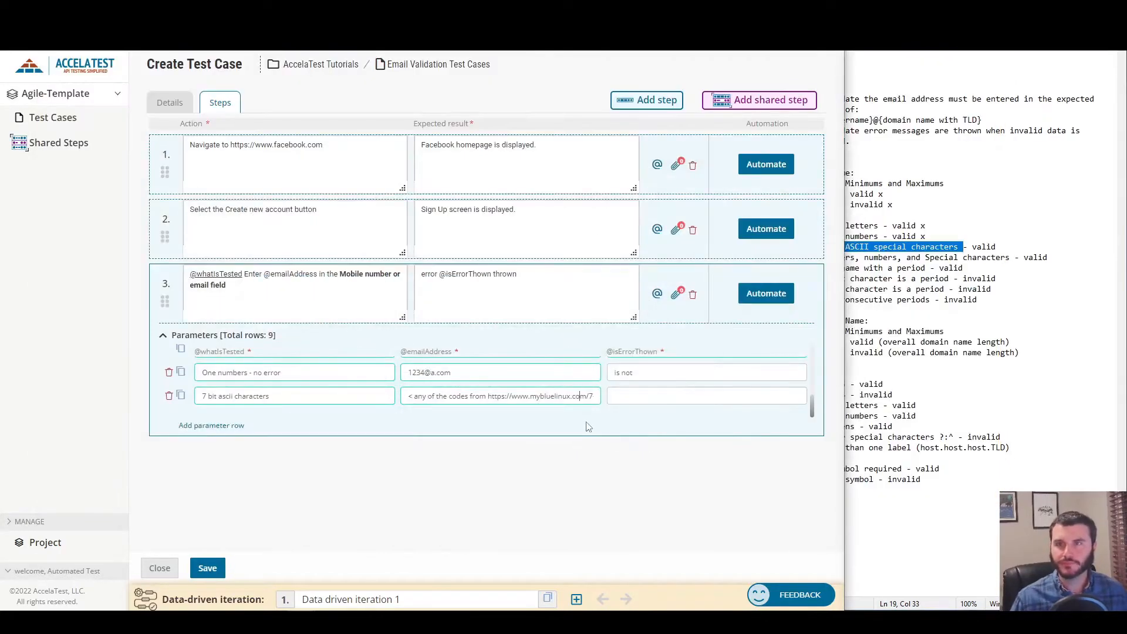
text(> @a.com)
click(691, 388)
text(is not)
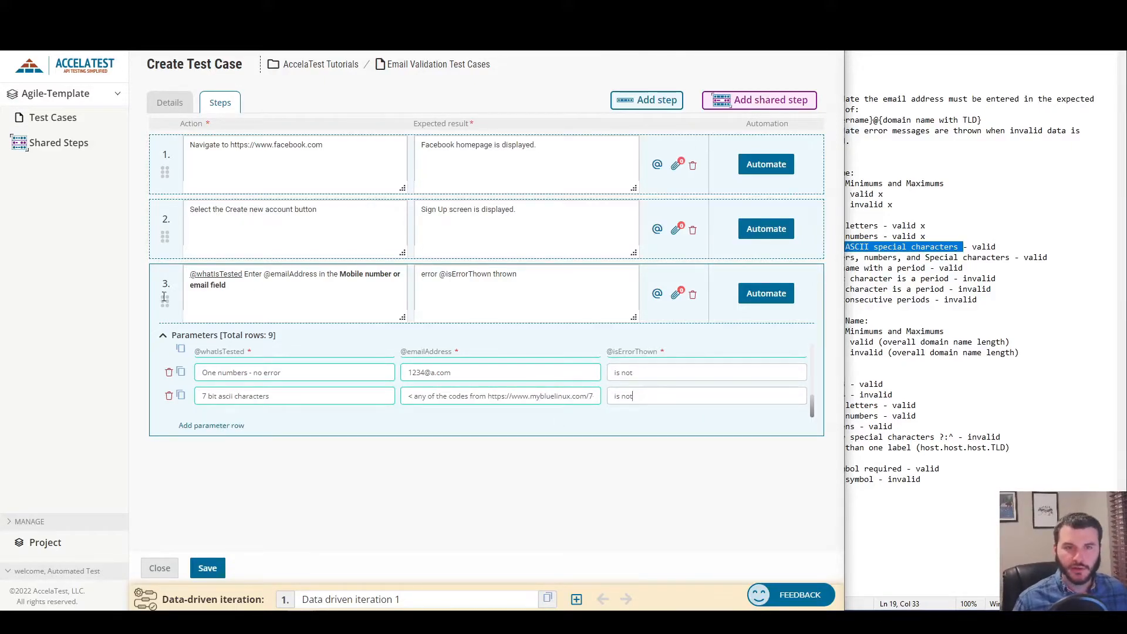
click(235, 426)
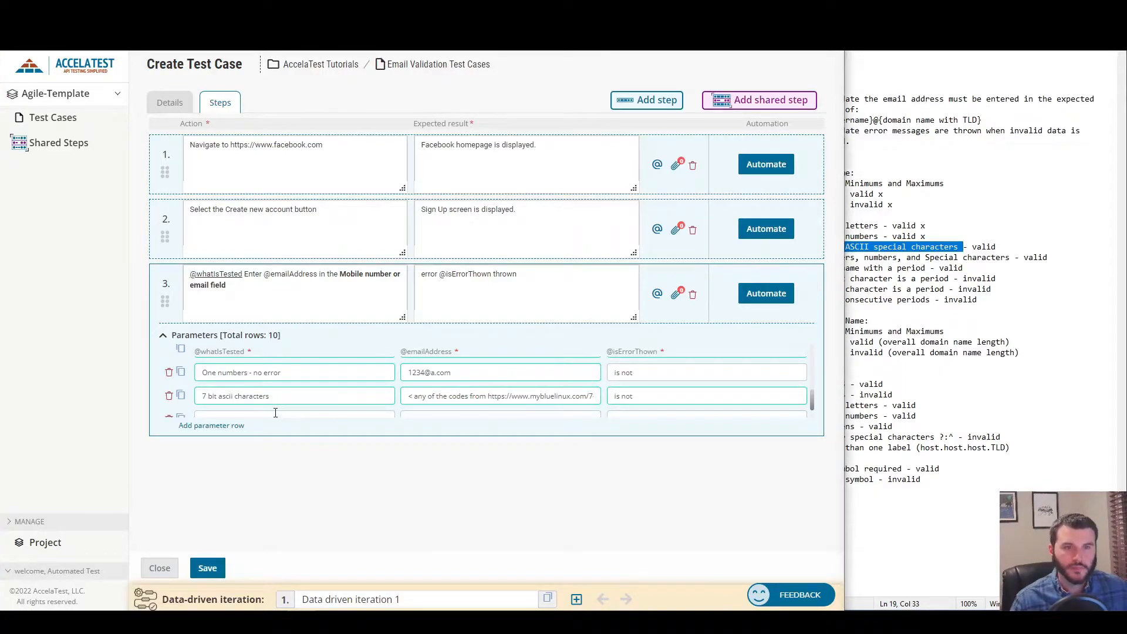
scroll(316, 418, down, 1)
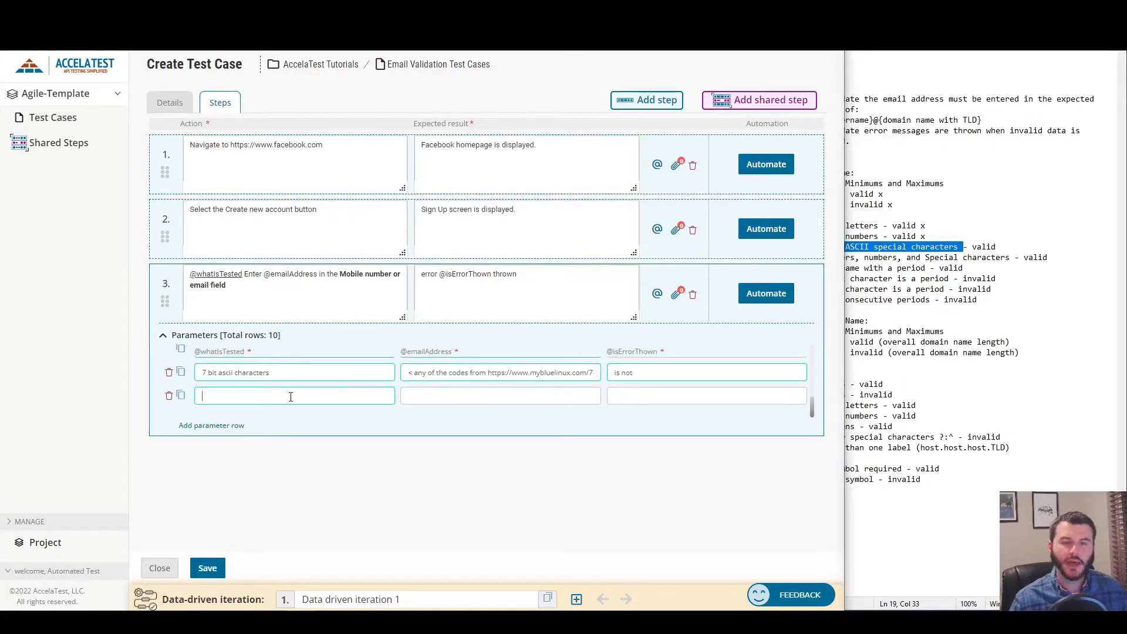
text(8 bit ascii characters throw error)
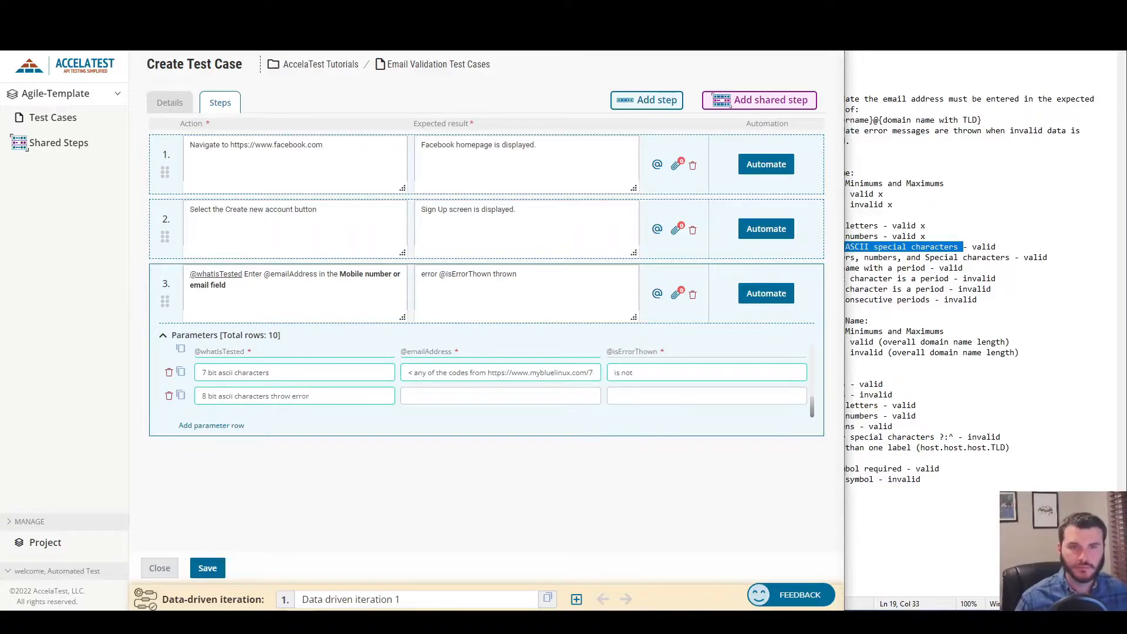
key(Tab)
text(< choose any 8-bit characters https://www.ascii-code.com/>)
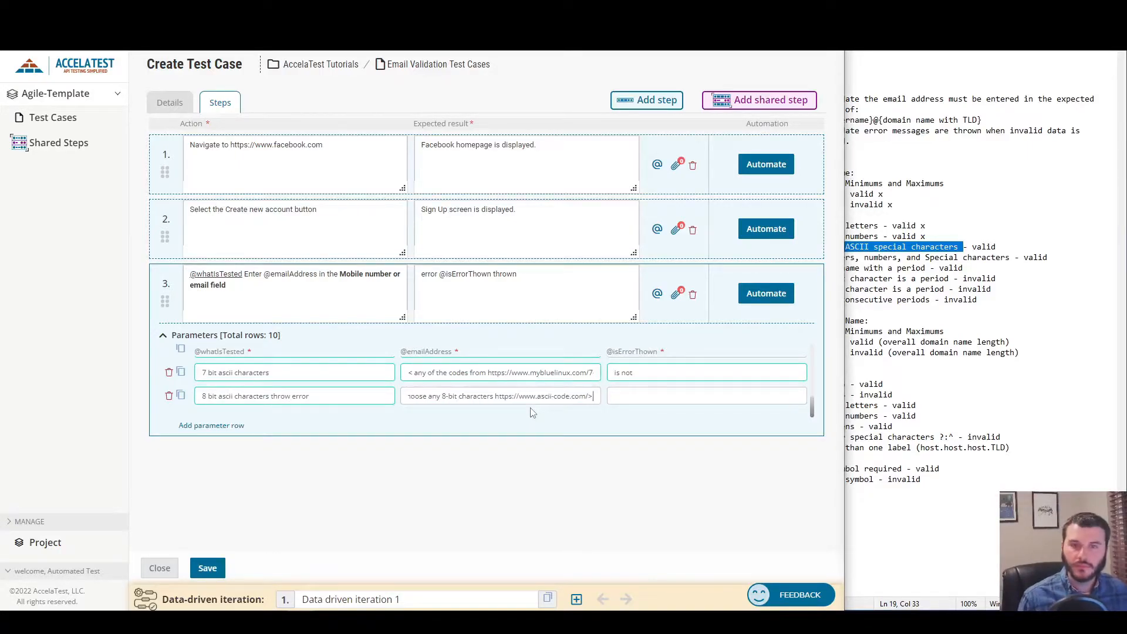
click(496, 396)
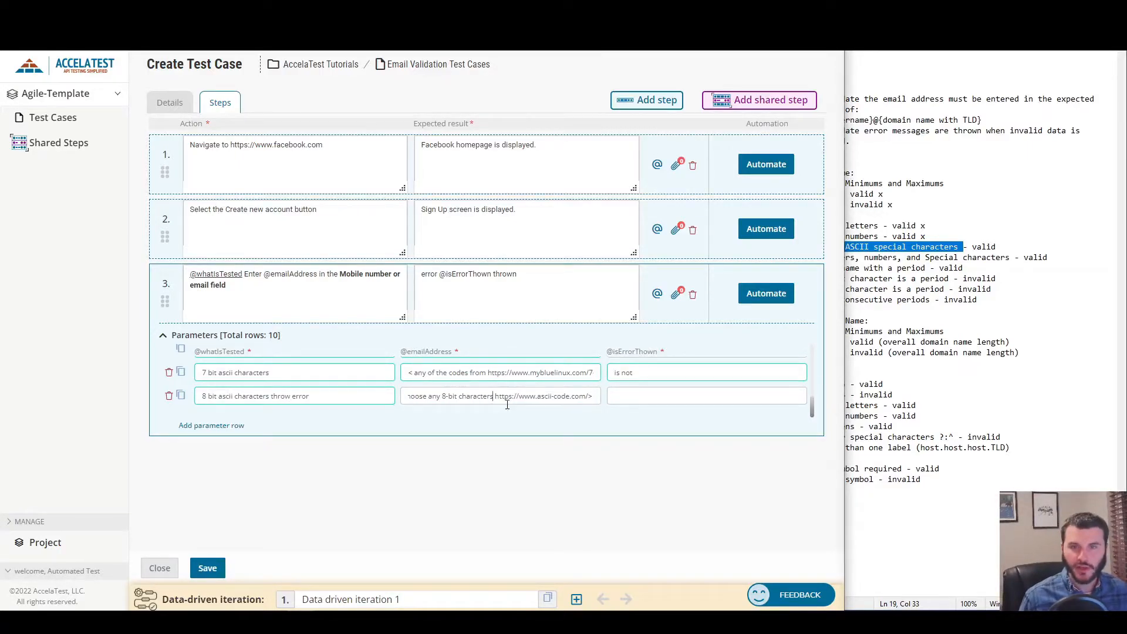
text(-)
key(End)
text(@a.com)
click(697, 418)
text(is)
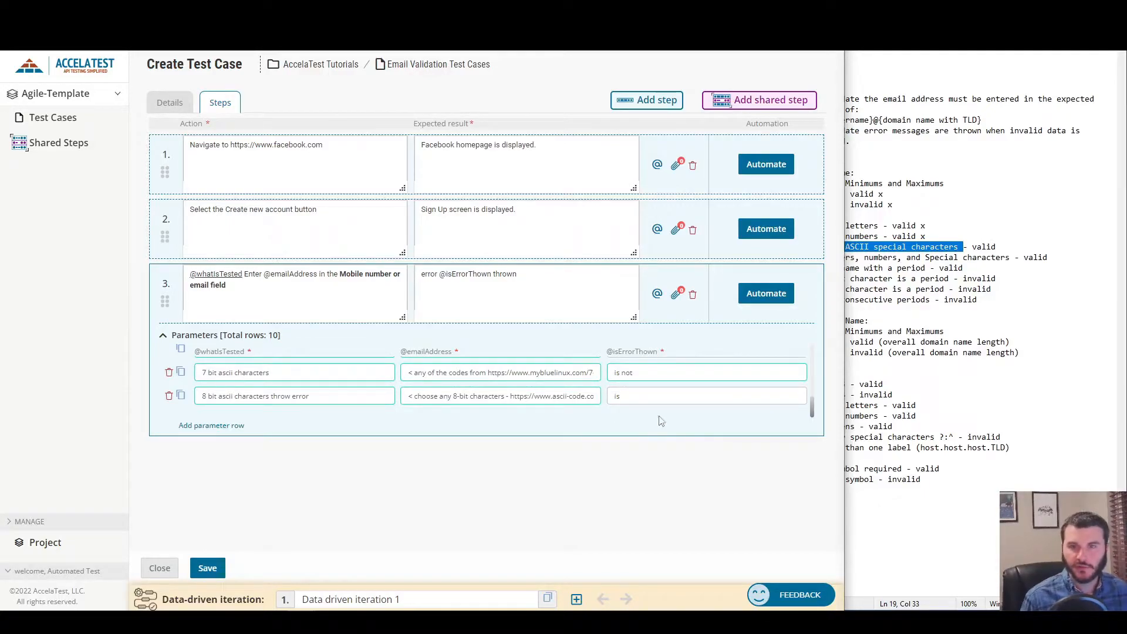
click(633, 425)
Mark the "7bit ASCII special characters - valid" line in the requirement notes with an x.
click(1048, 269)
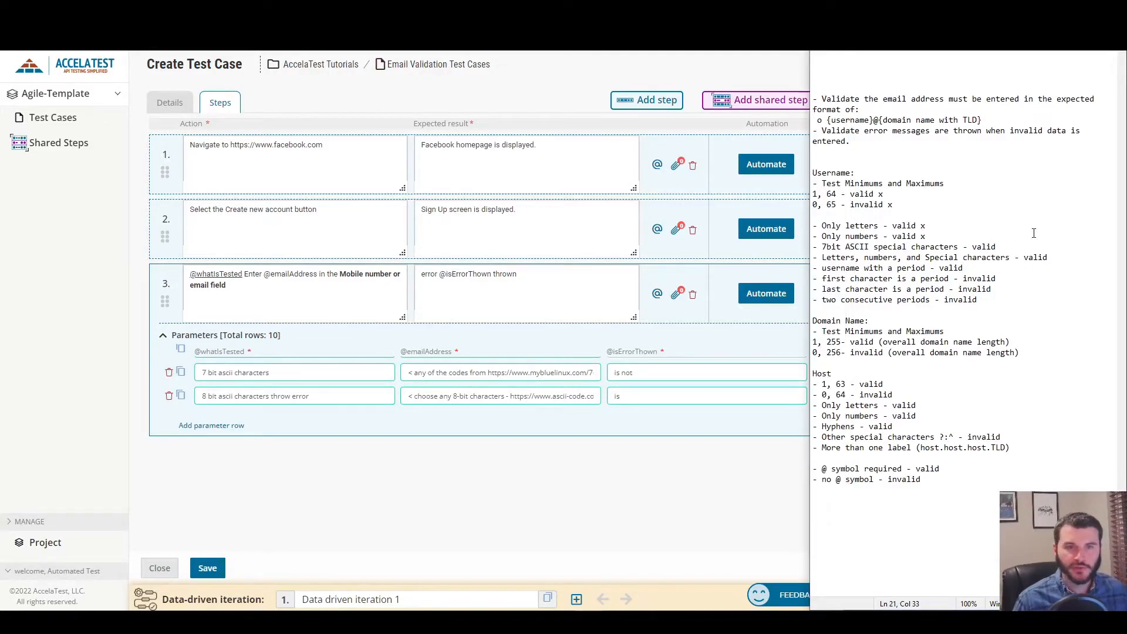
text(x)
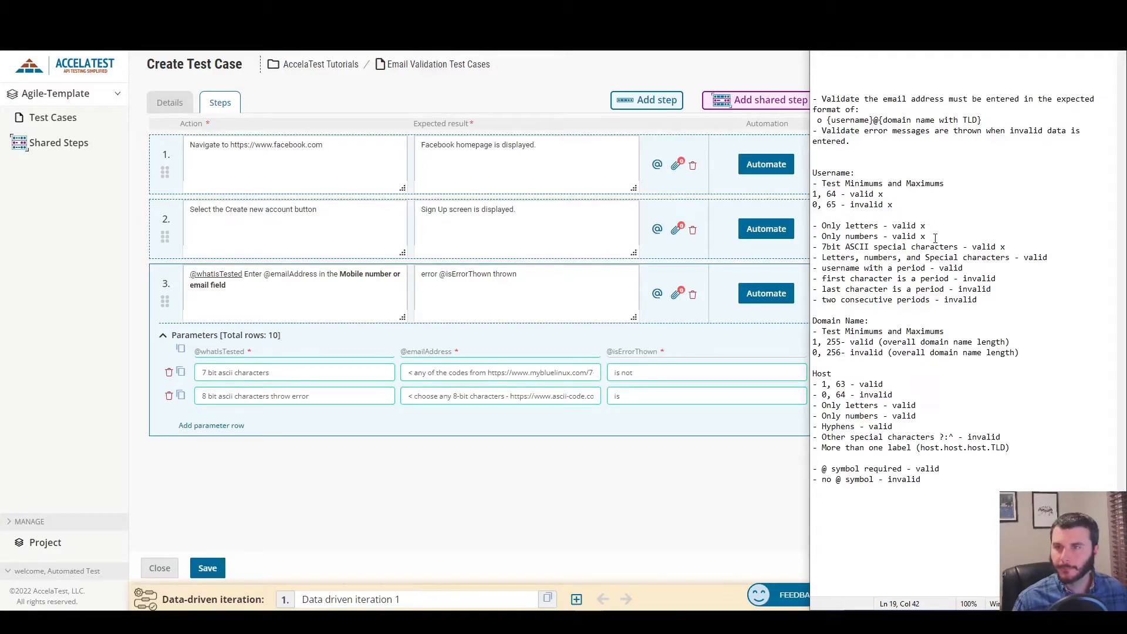
drag(814, 247, 941, 245)
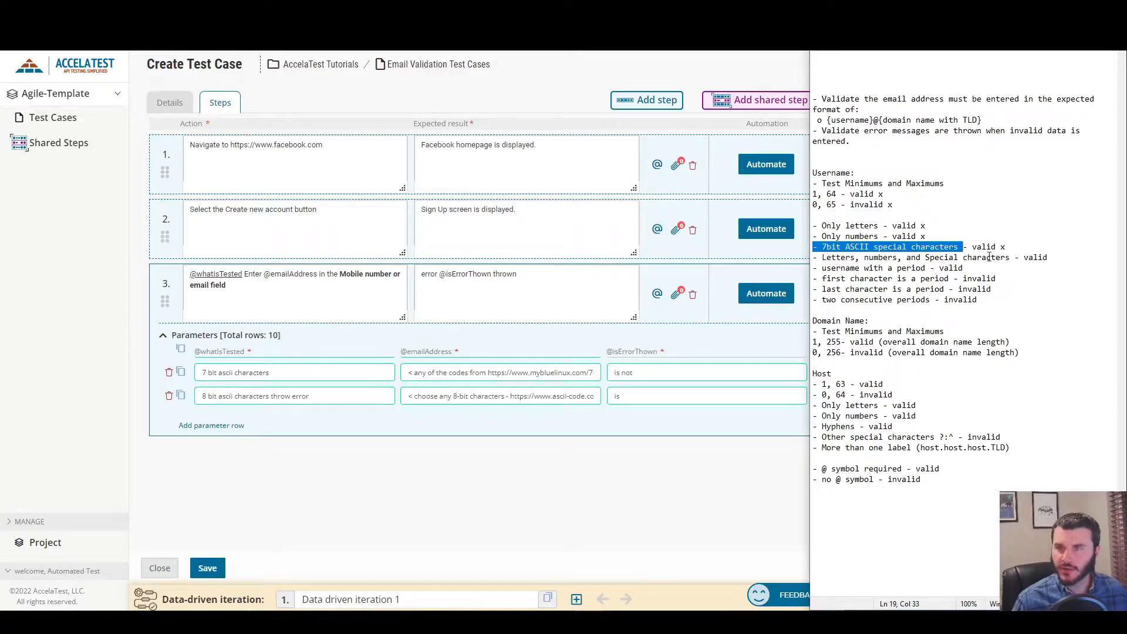
click(226, 426)
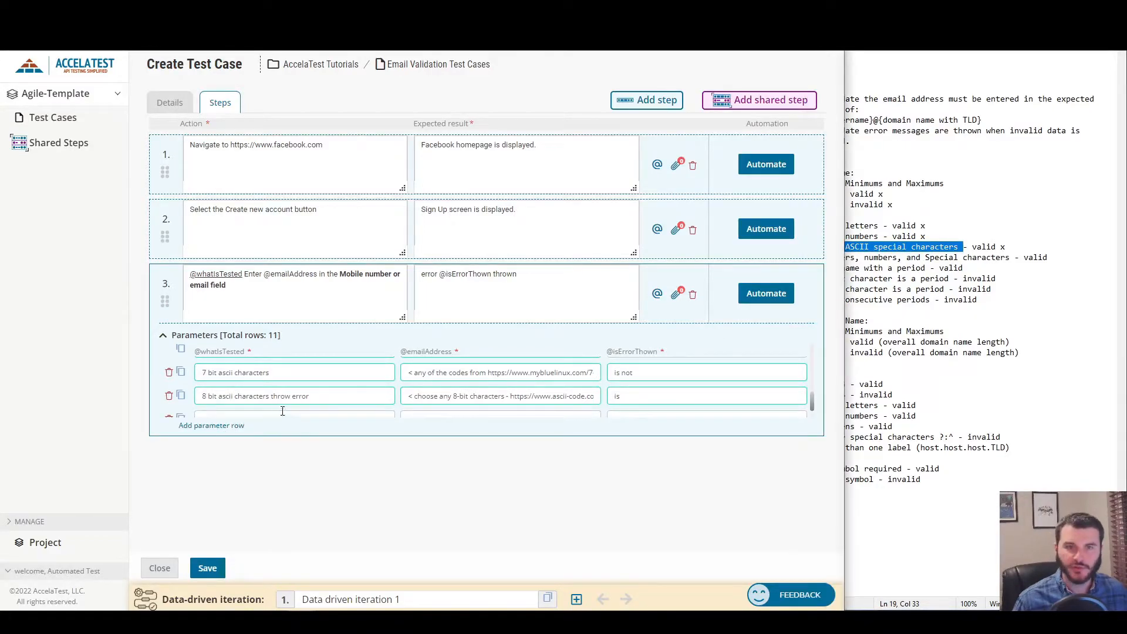
scroll(505, 389, down, 2)
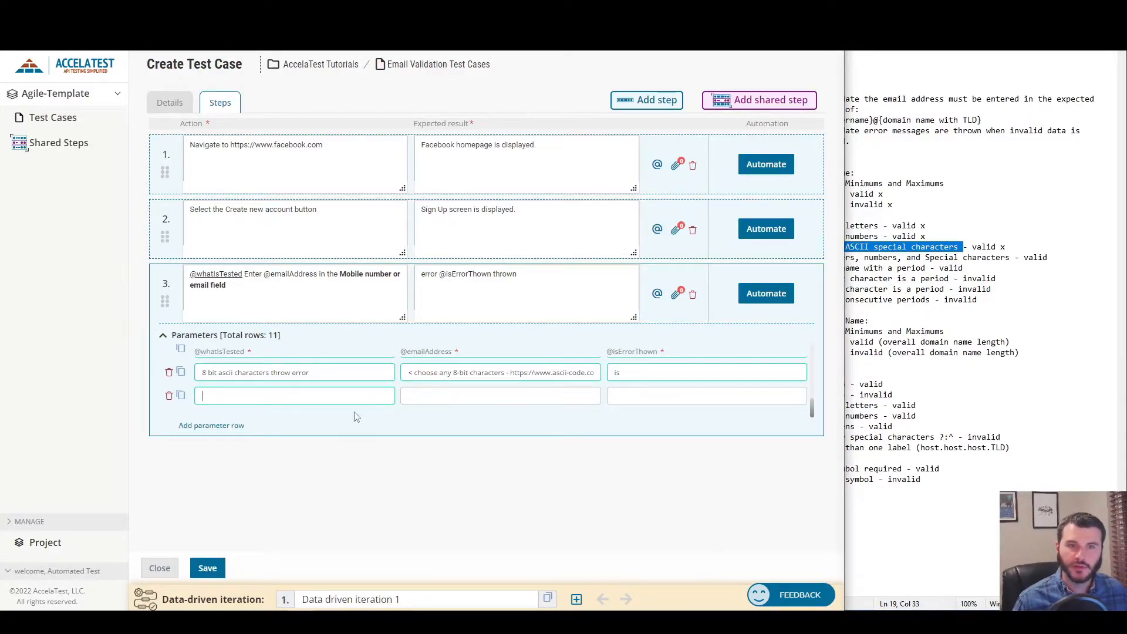
text(Letters, Numbers, Special Characters)
key(Tab)
text(abc123)
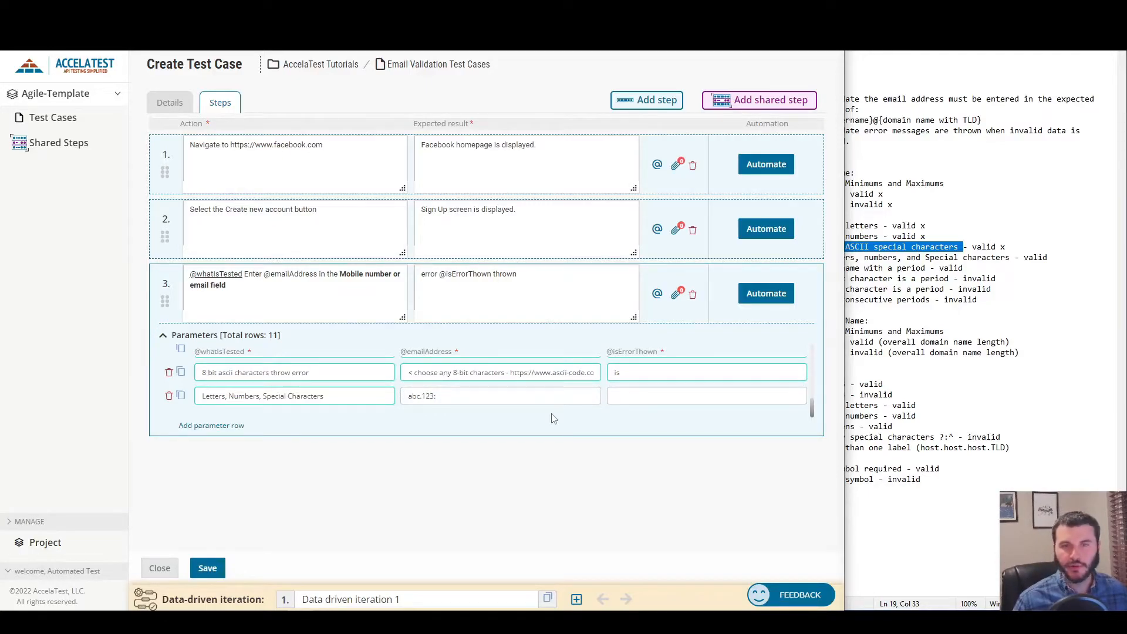
text(:zyx@a.com)
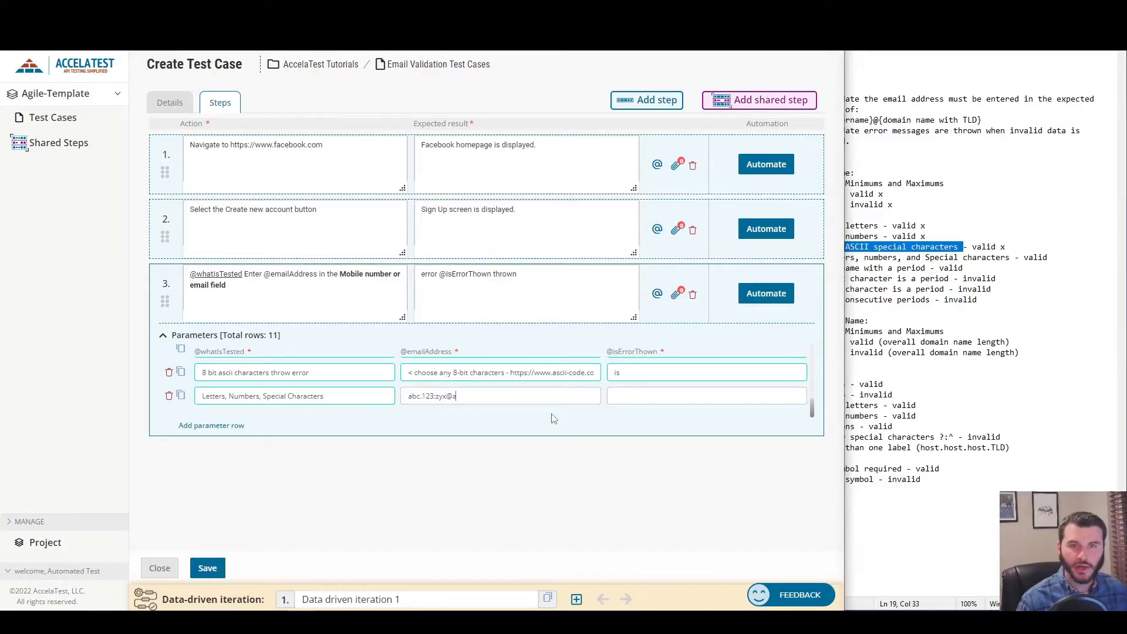
click(682, 397)
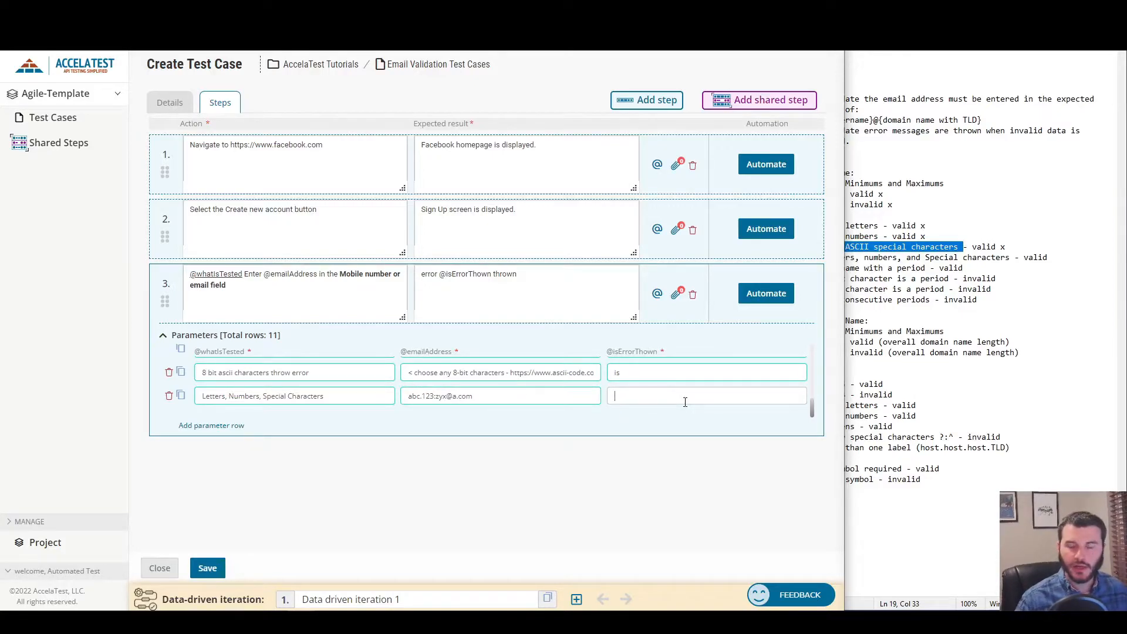
text(is not)
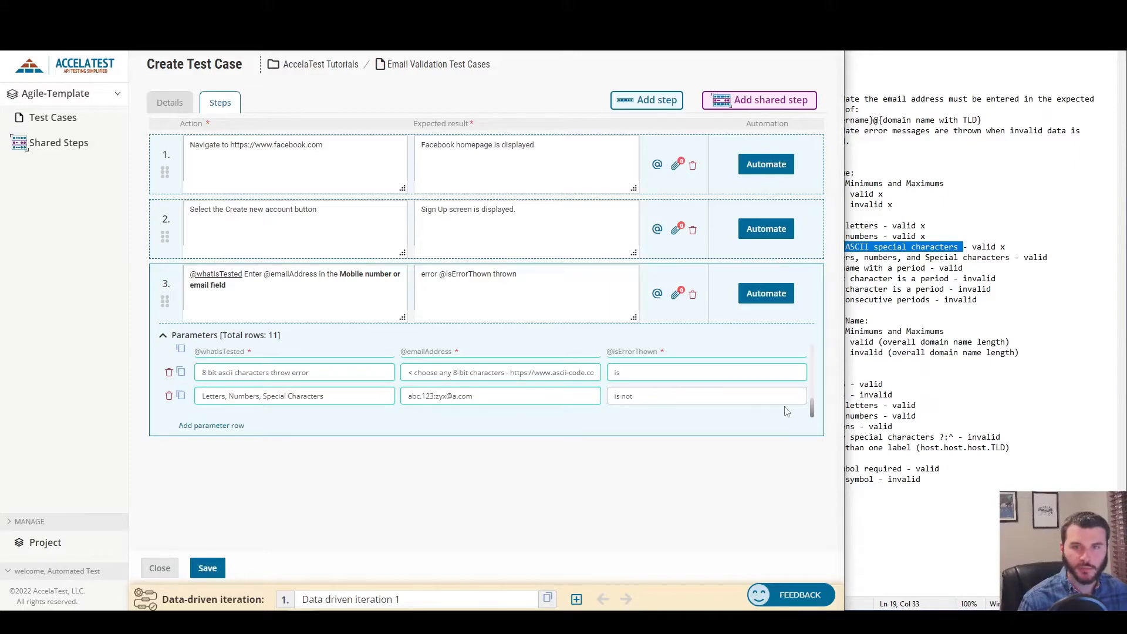
Mark the "Letters, numbers, and Special characters" and "username with a period" lines in the notes with an x.
click(1122, 274)
click(996, 257)
click(1072, 254)
text(x)
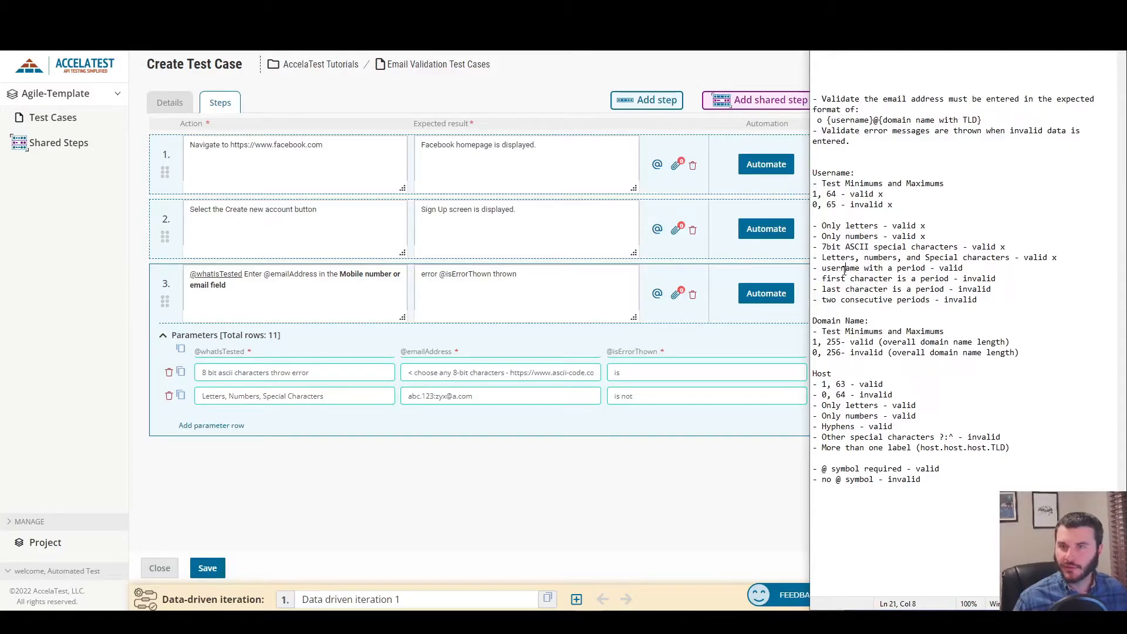
drag(821, 268, 931, 268)
click(982, 268)
text(x)
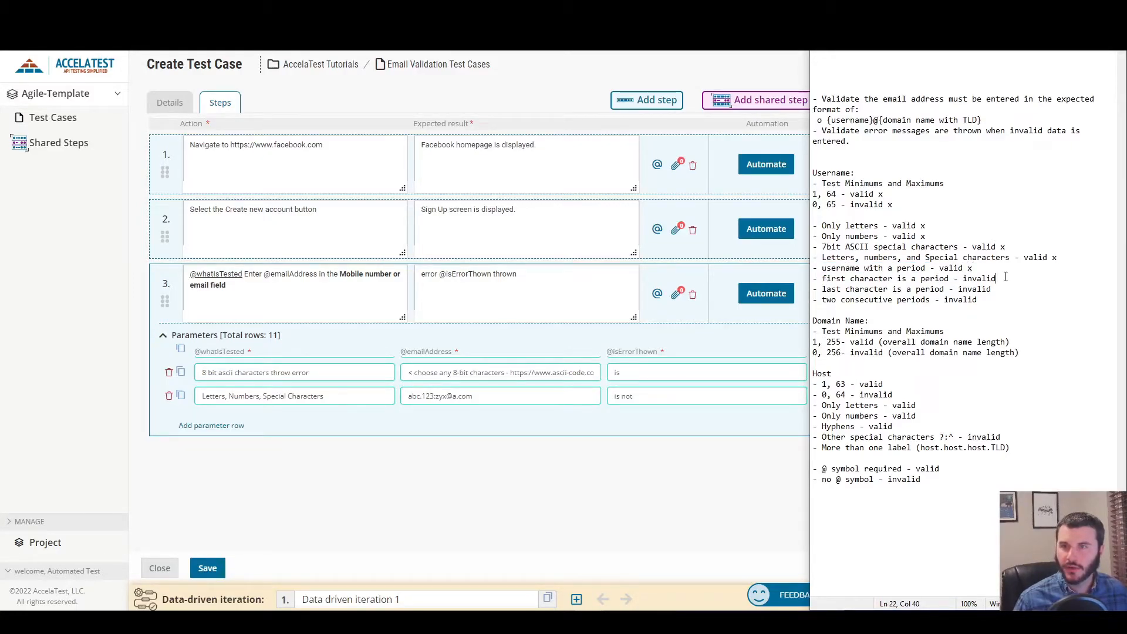
drag(992, 300, 812, 279)
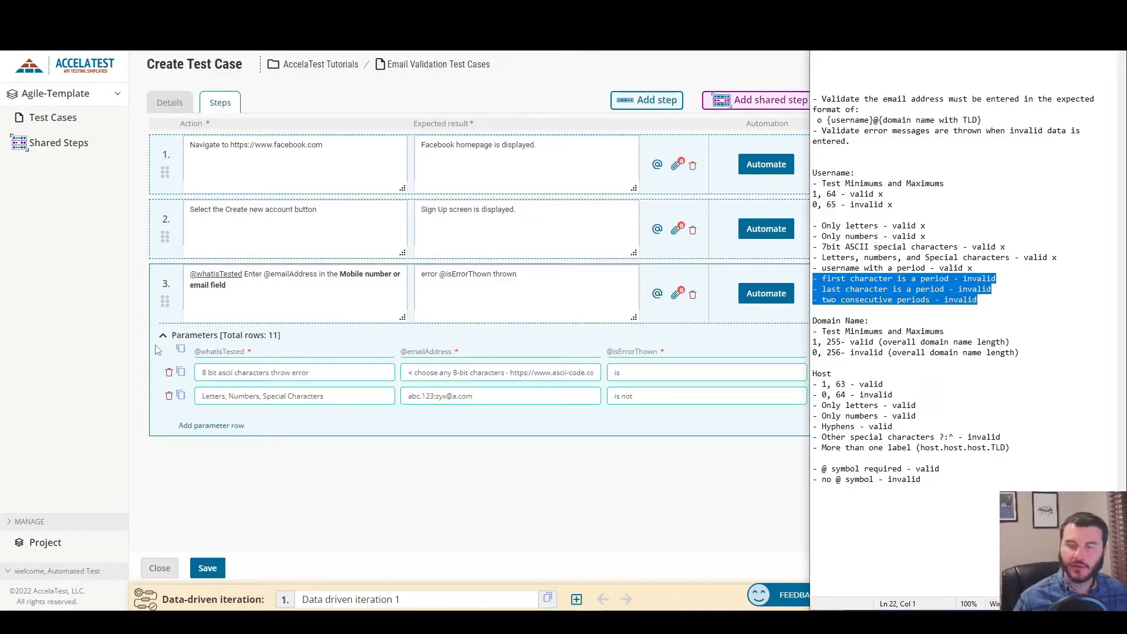
click(233, 427)
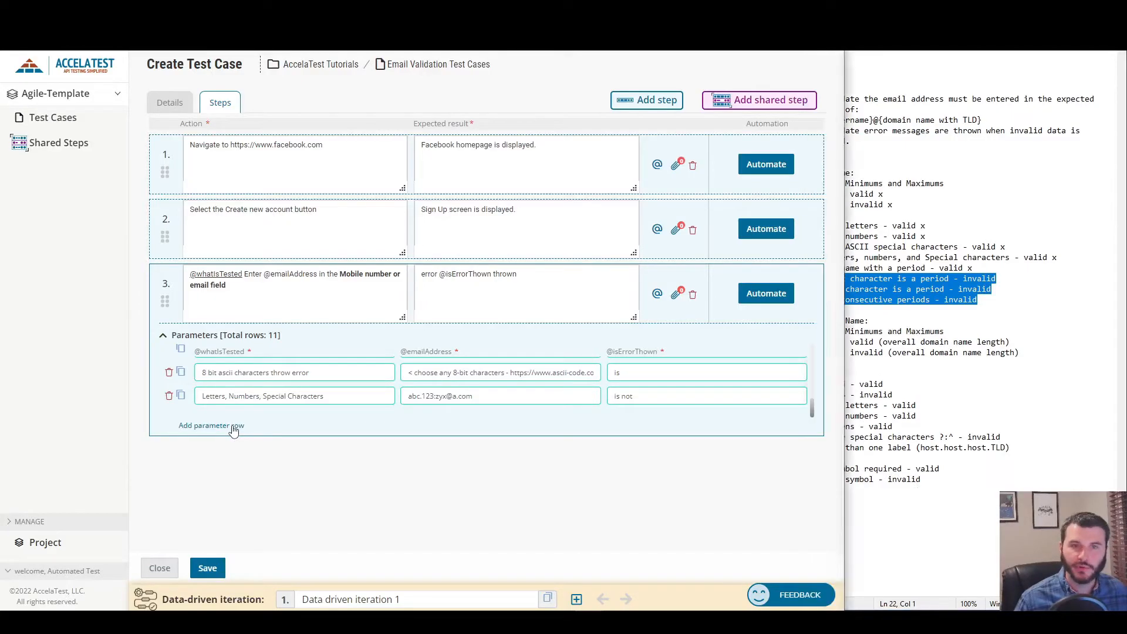
scroll(803, 401, down, 1)
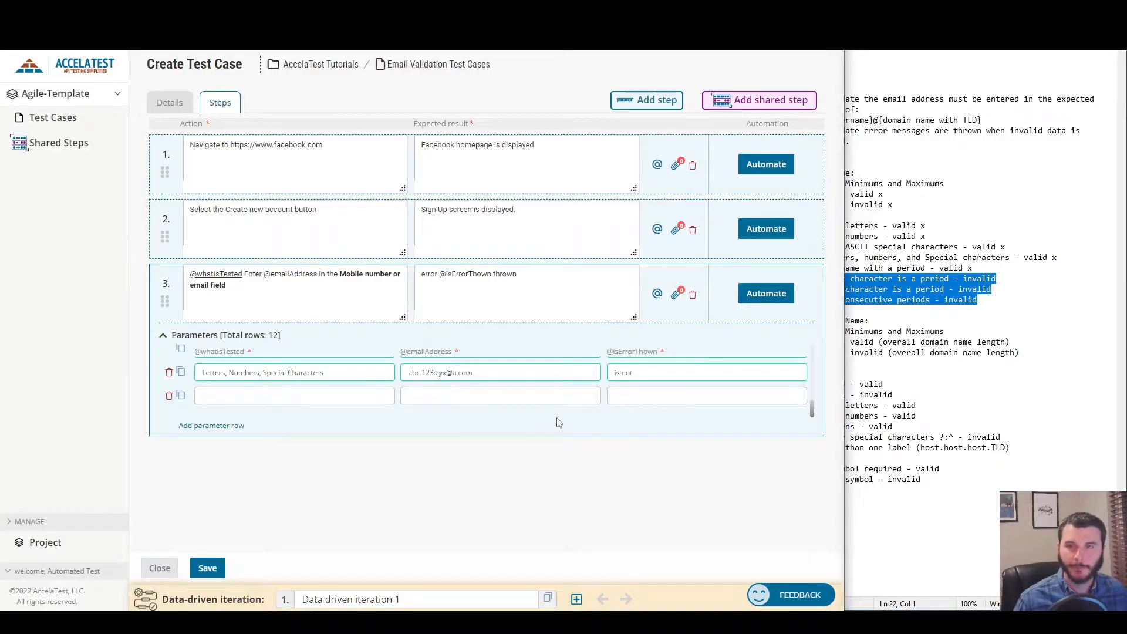
click(282, 396)
text(Period as first characters not allowed)
key(Tab)
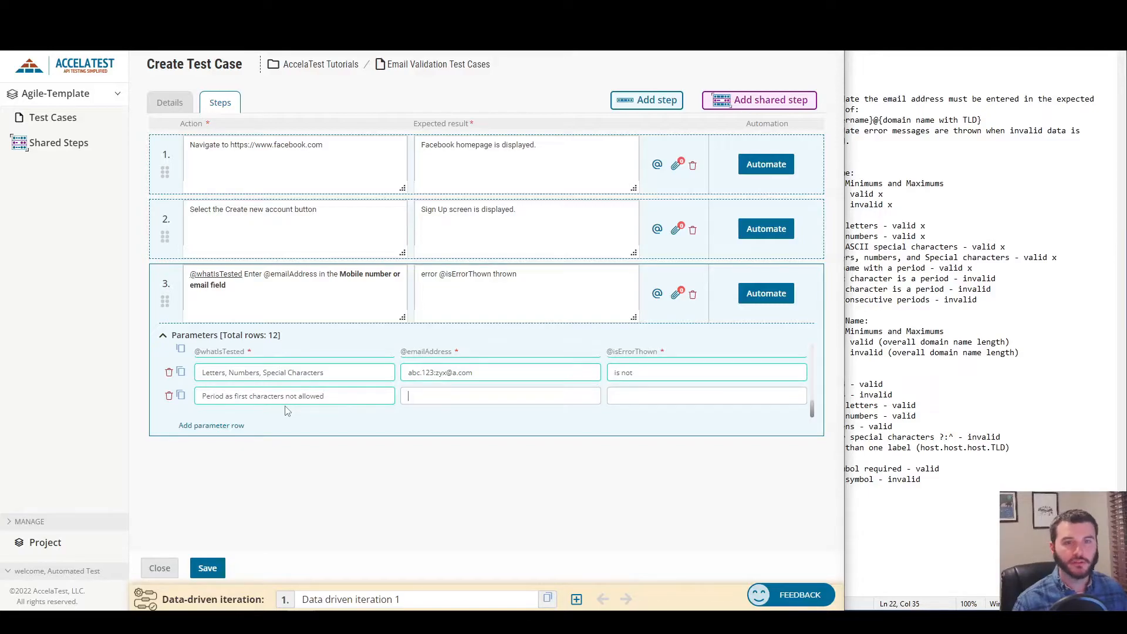
text(.ab)
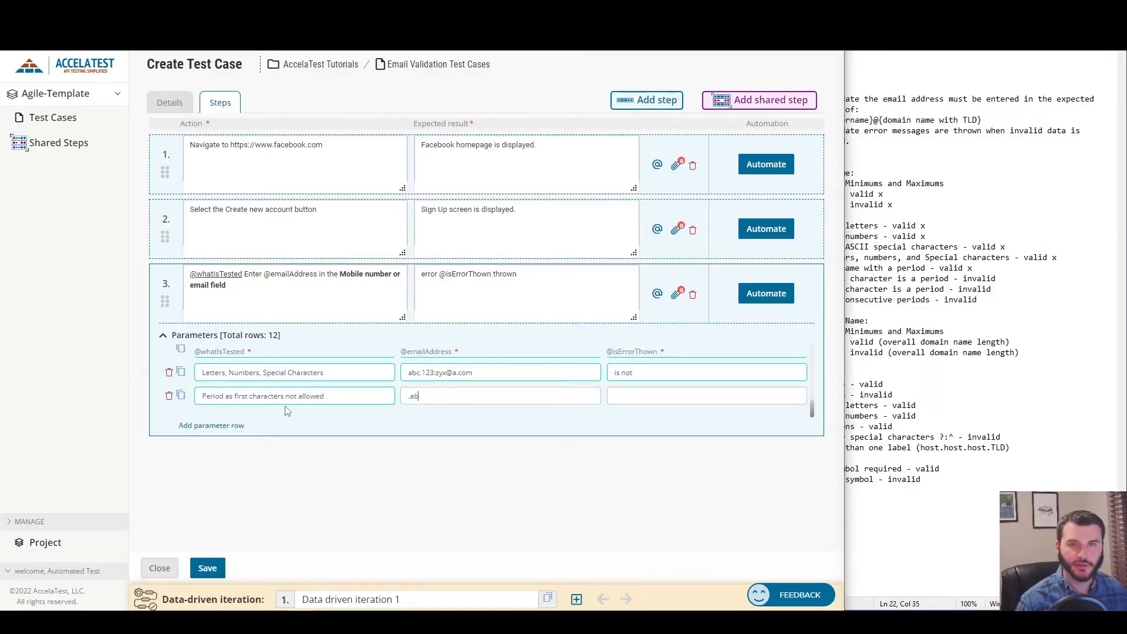
text(@a.com)
key(Tab)
text(is)
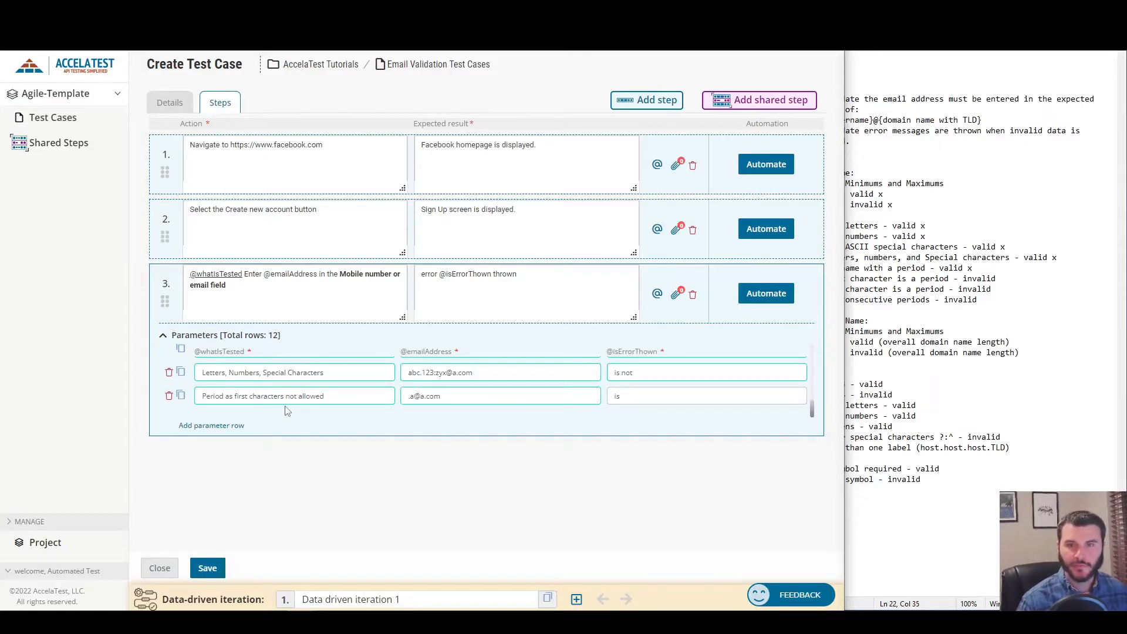
click(236, 425)
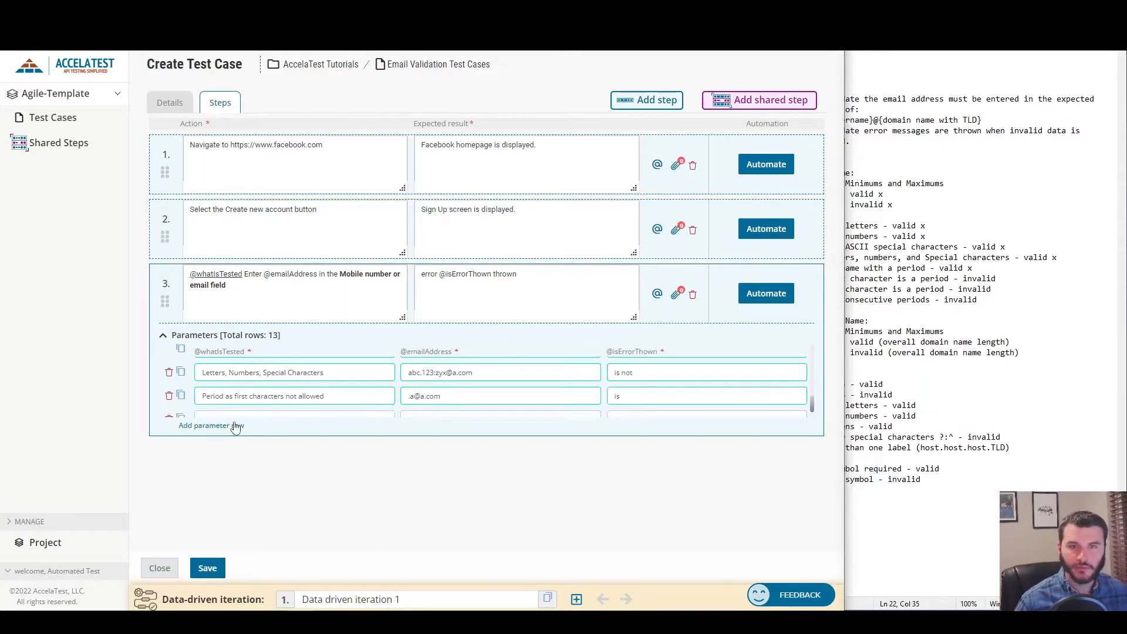
scroll(297, 411, down, 1)
text(Multiple periods in a row not allowed)
key(Tab)
text(a..a@a.com)
key(Tab)
text(is)
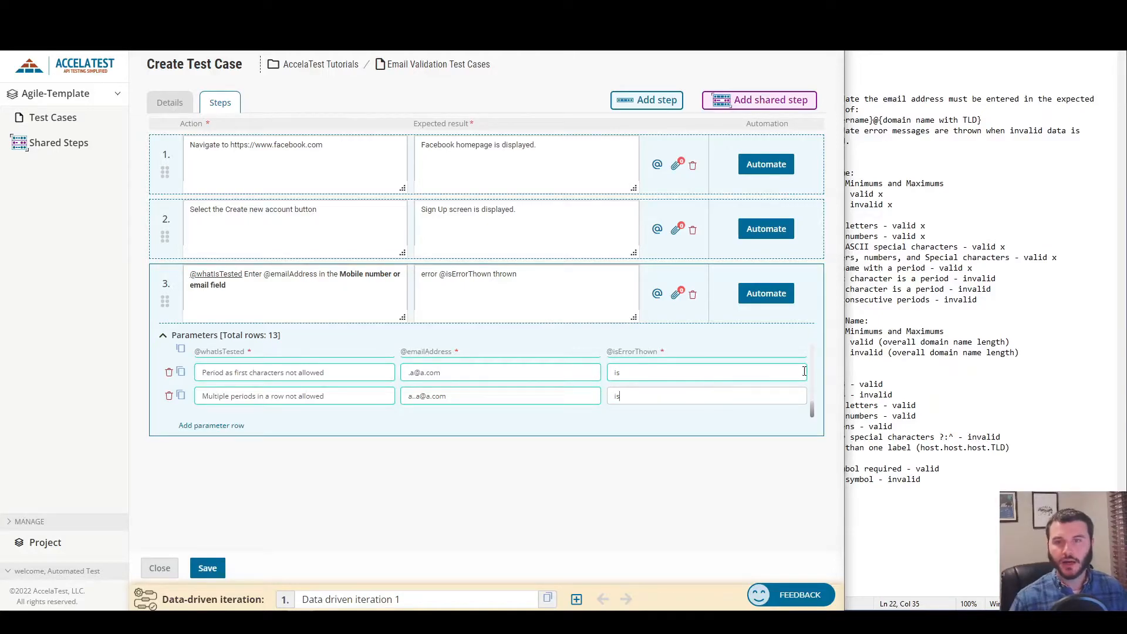
Mark the "first character is a period" and "two consecutive periods" lines in the requirement notes with an x.
click(1065, 272)
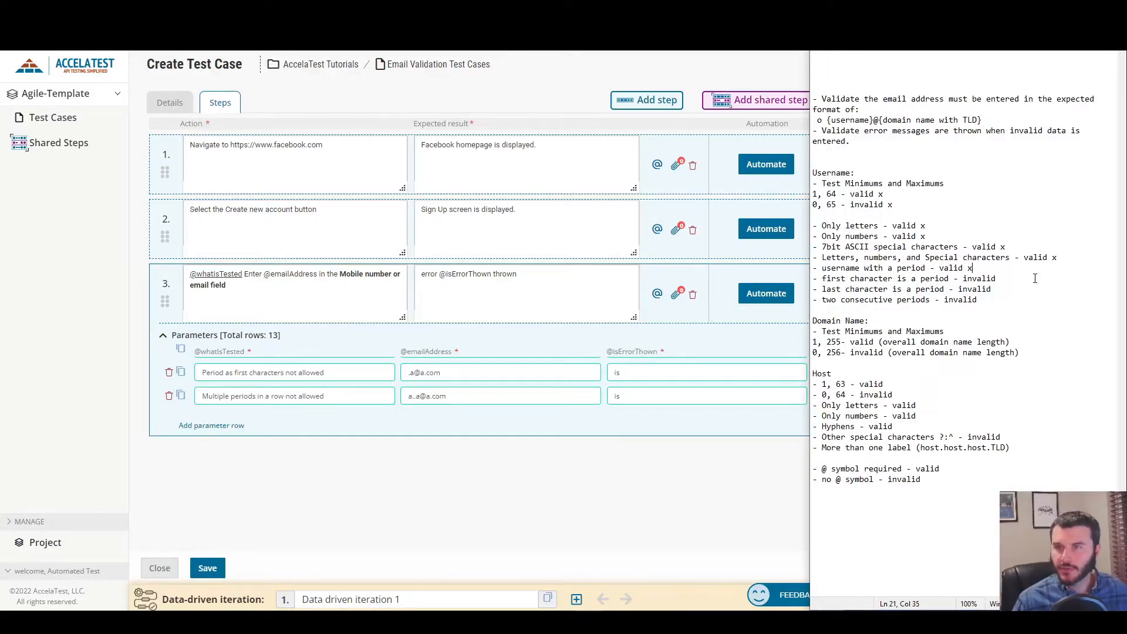
text(x)
click(1098, 290)
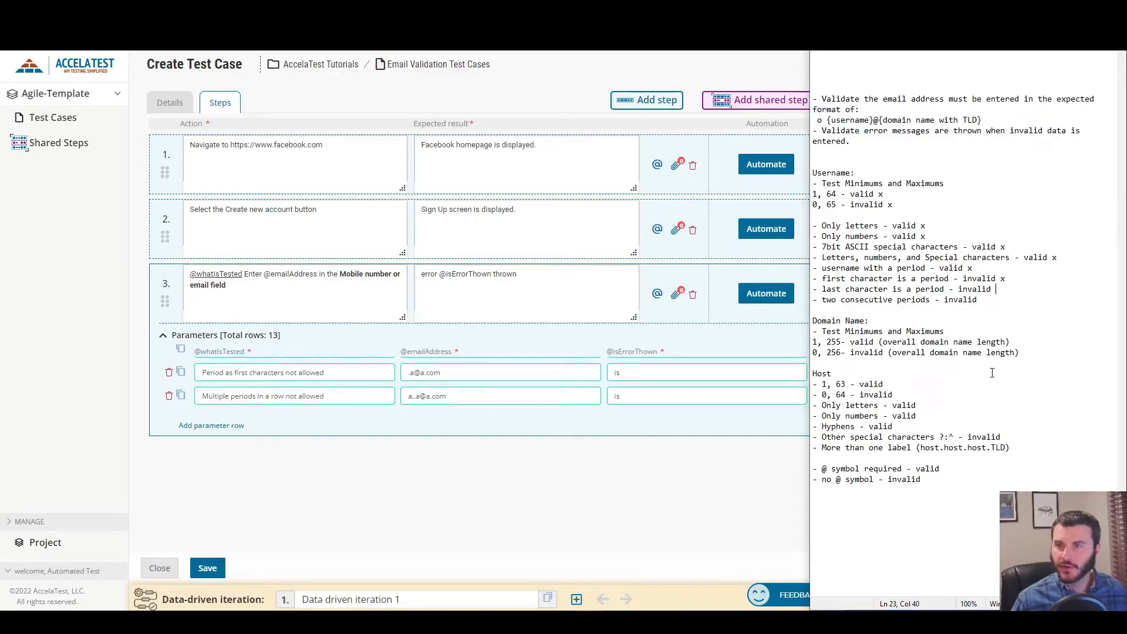
text(x)
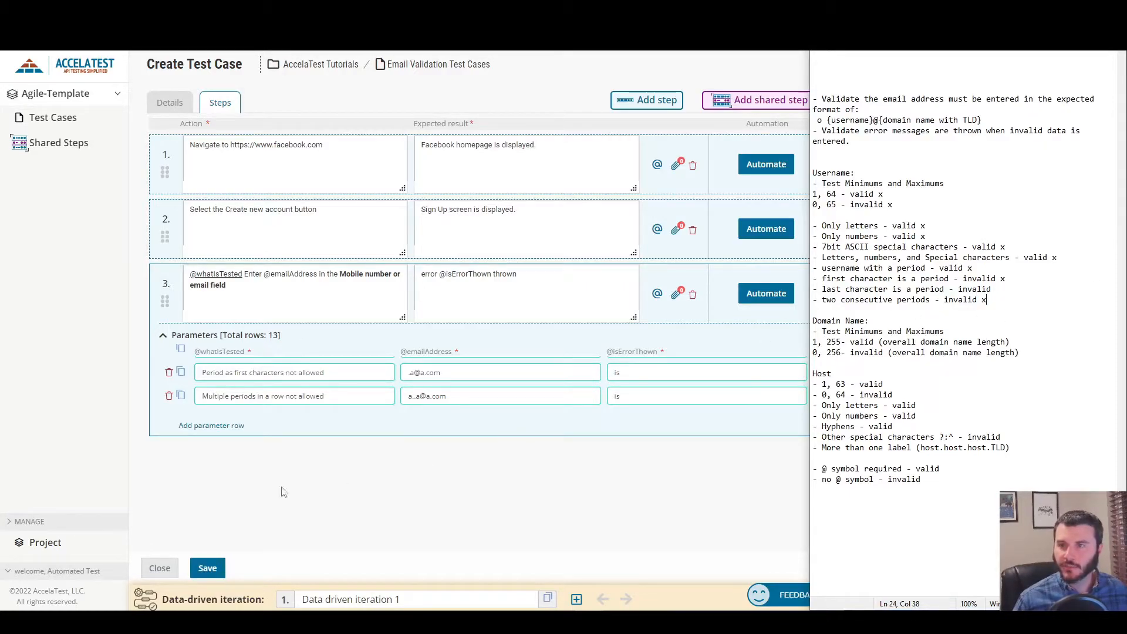
click(229, 428)
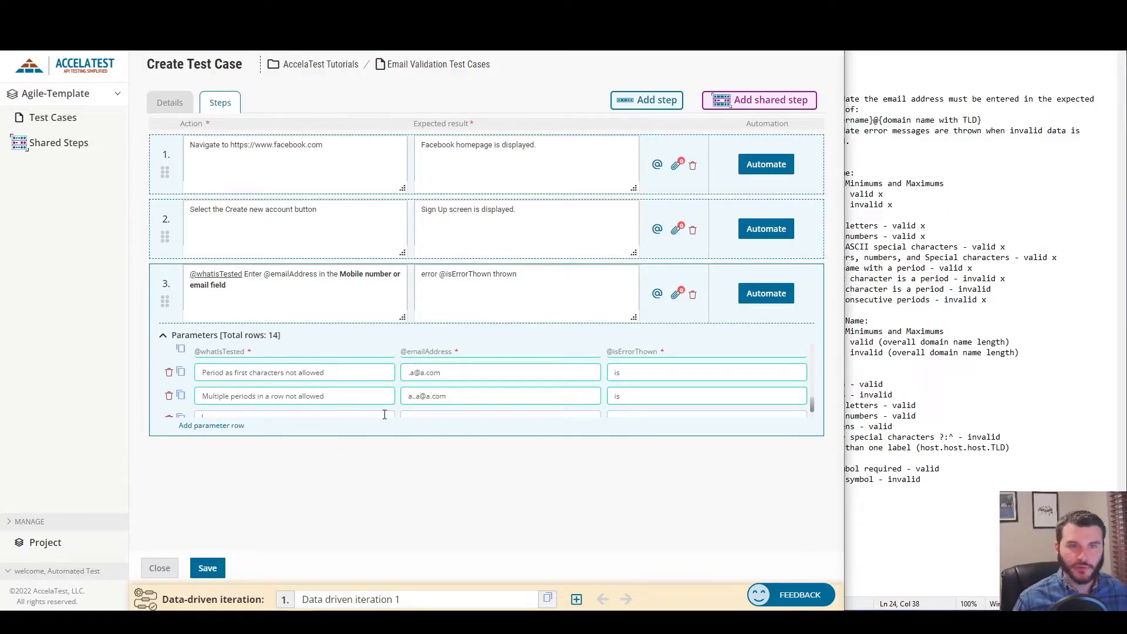
text(Last character being per)
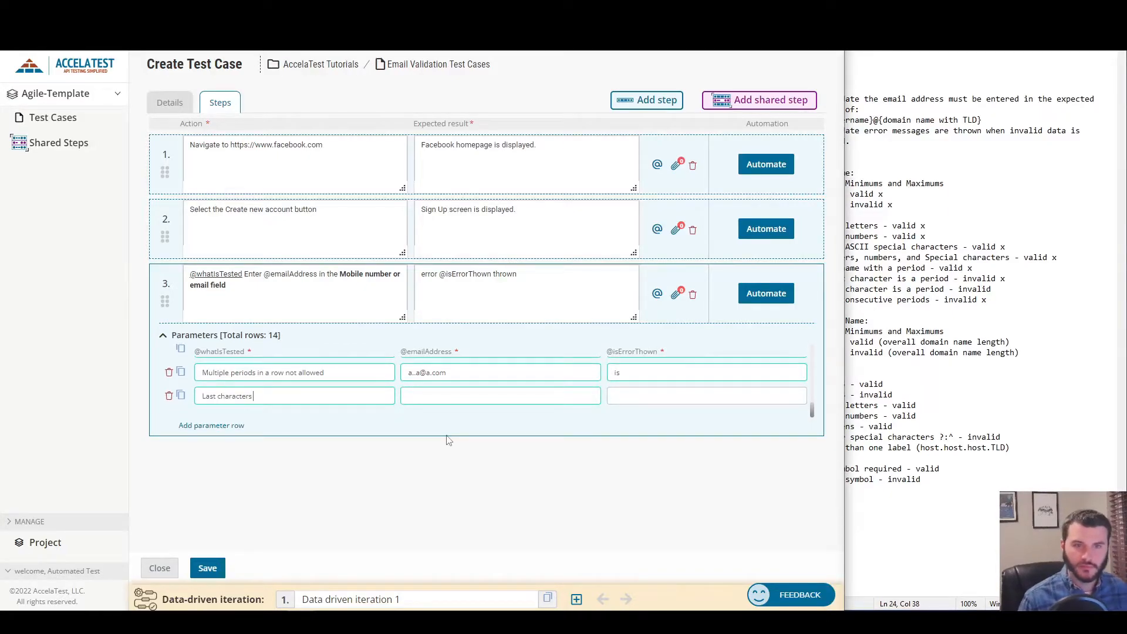
text(iod throws error)
key(Tab)
text(a.@a.com)
key(Tab)
text(is)
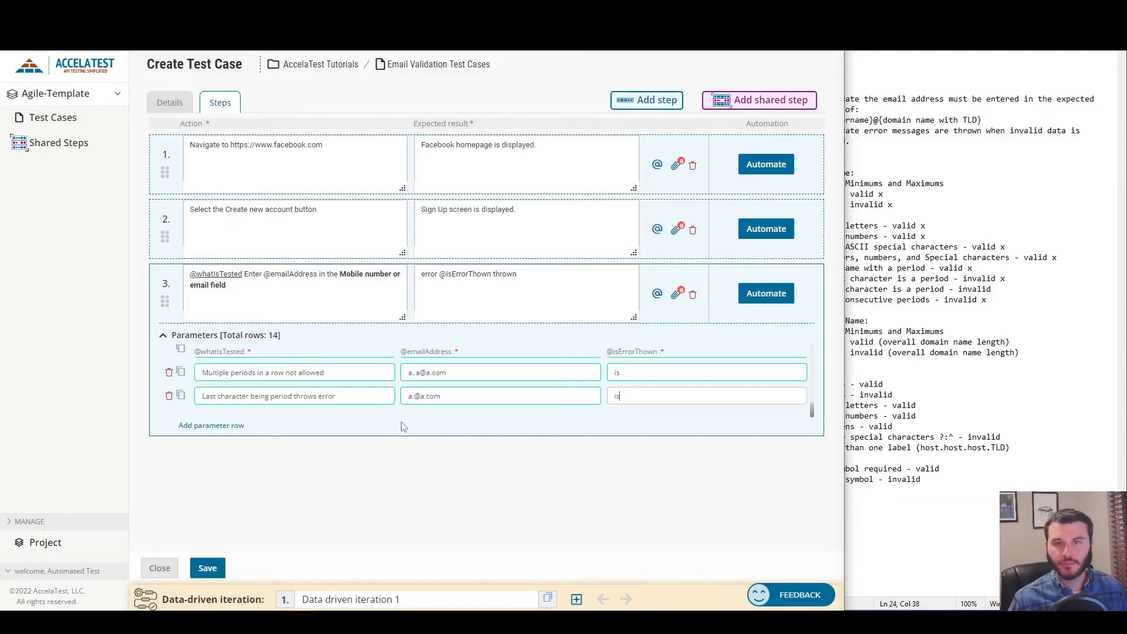
Mark the "last character is a period - invalid" line in the notes with an x and highlight the whole Username section.
click(1009, 288)
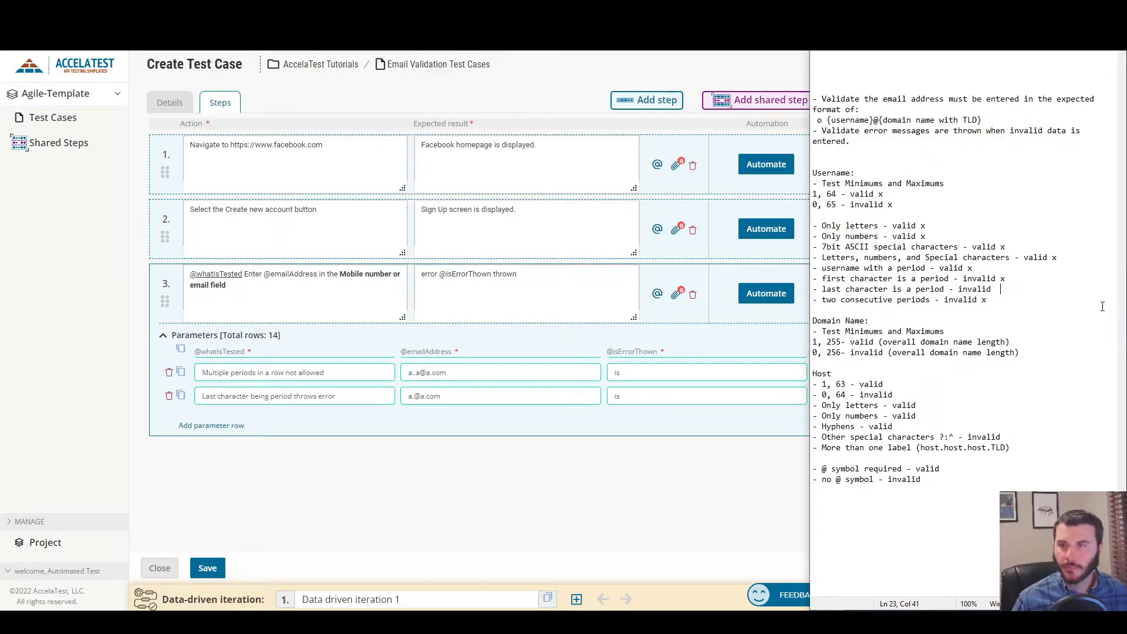
key(BackSpace)
key(BackSpace)
text(x)
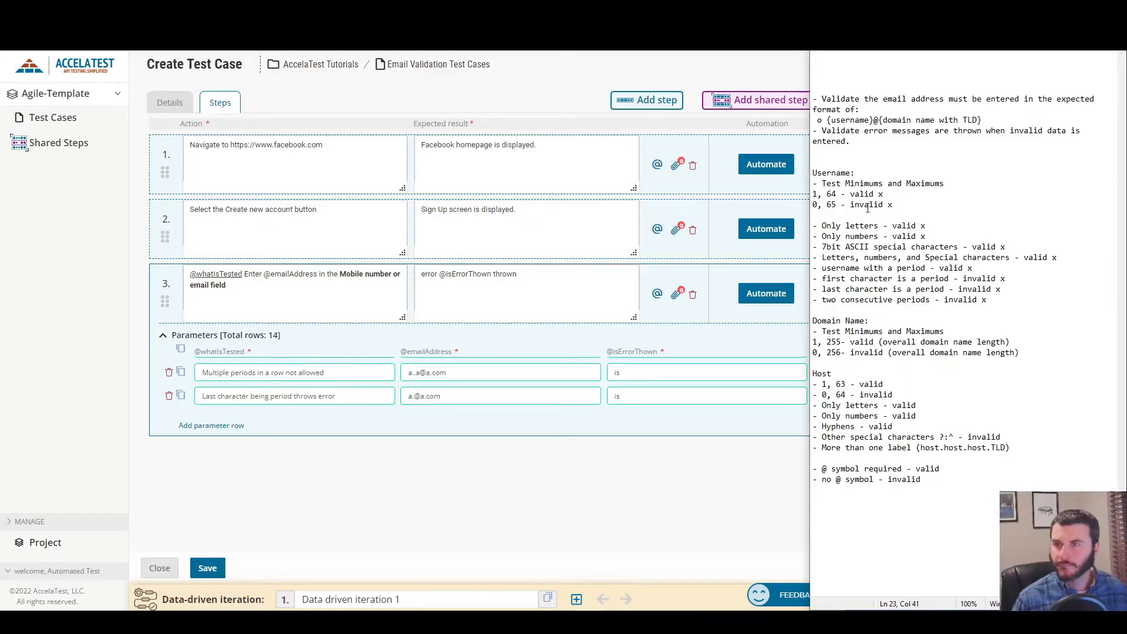
drag(813, 174, 1066, 299)
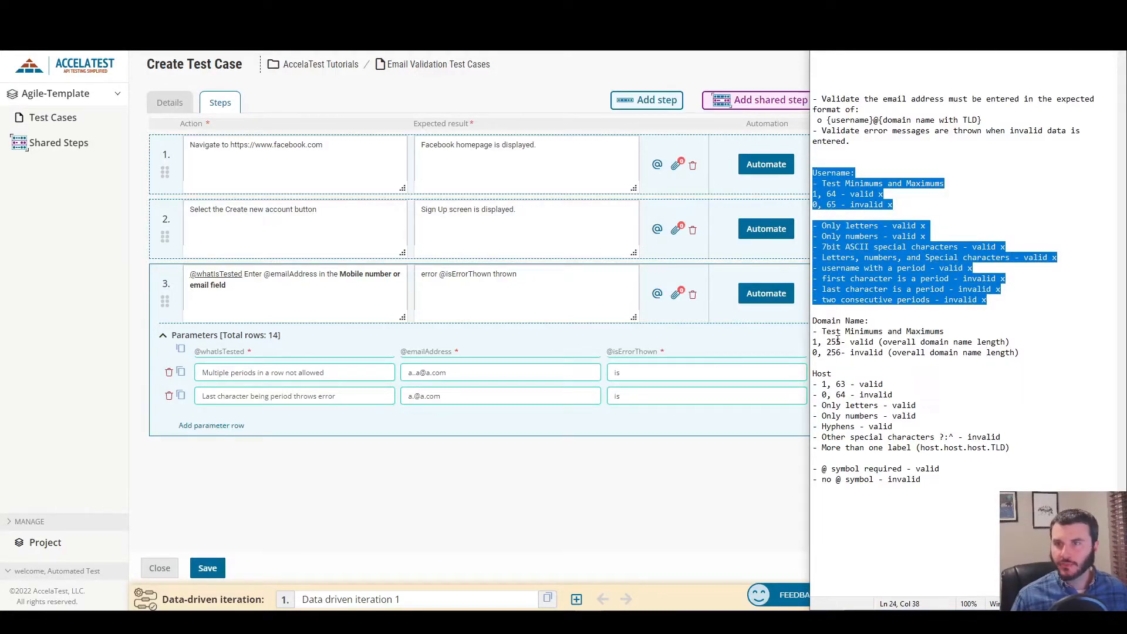
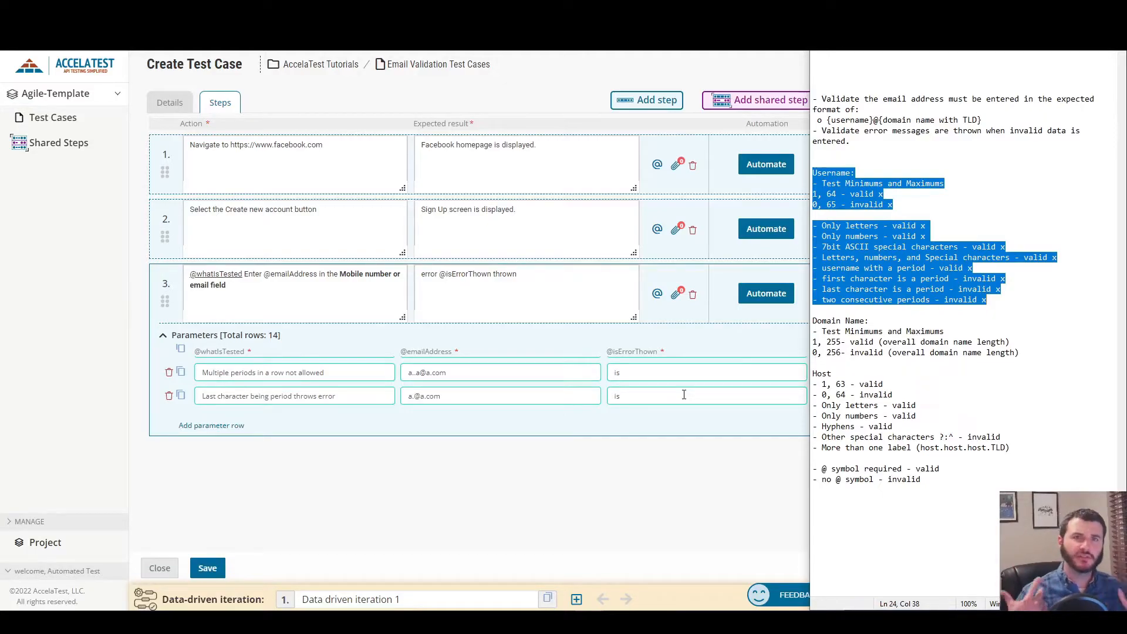
Add an empty parameter row for the Host label length rule below the "Last character being period throws error" row.
click(212, 425)
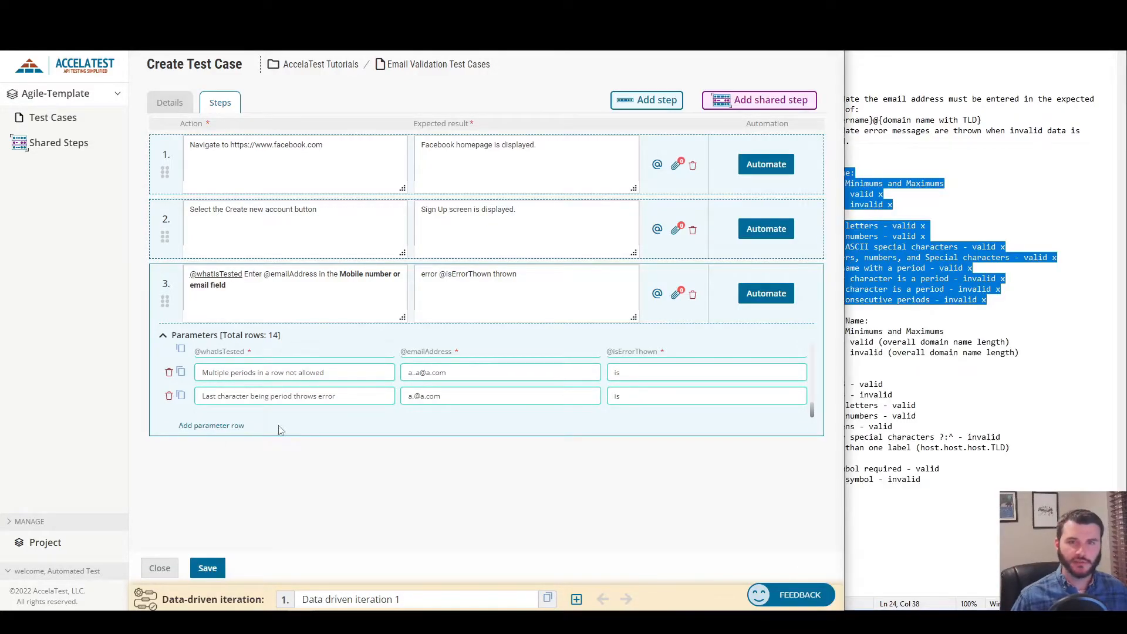
drag(814, 412, 814, 422)
click(854, 311)
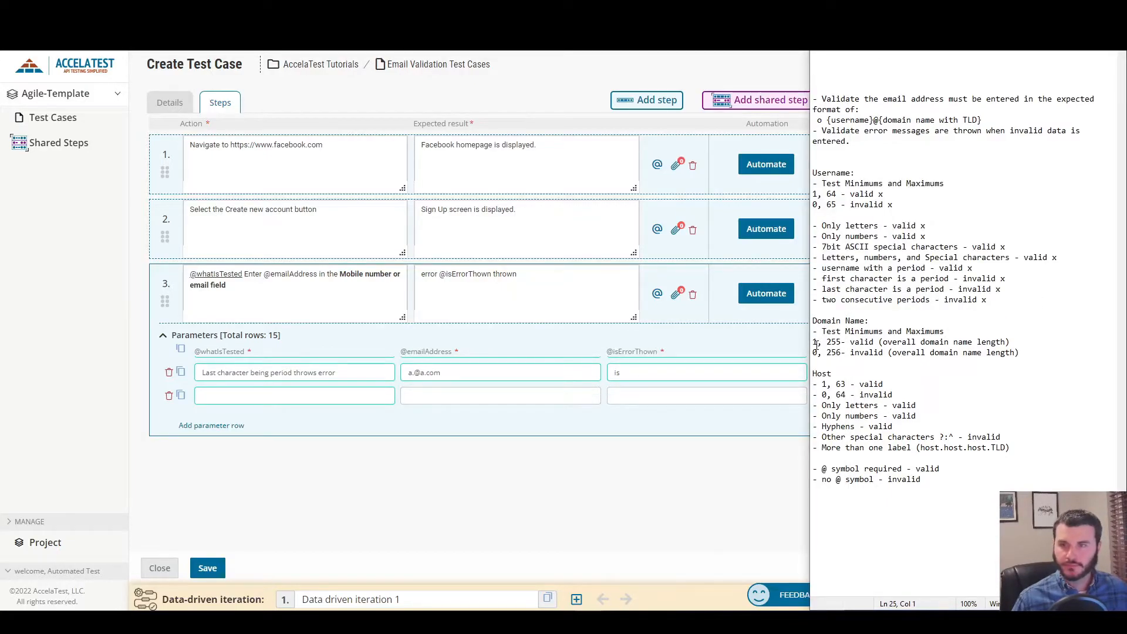
drag(884, 384, 813, 374)
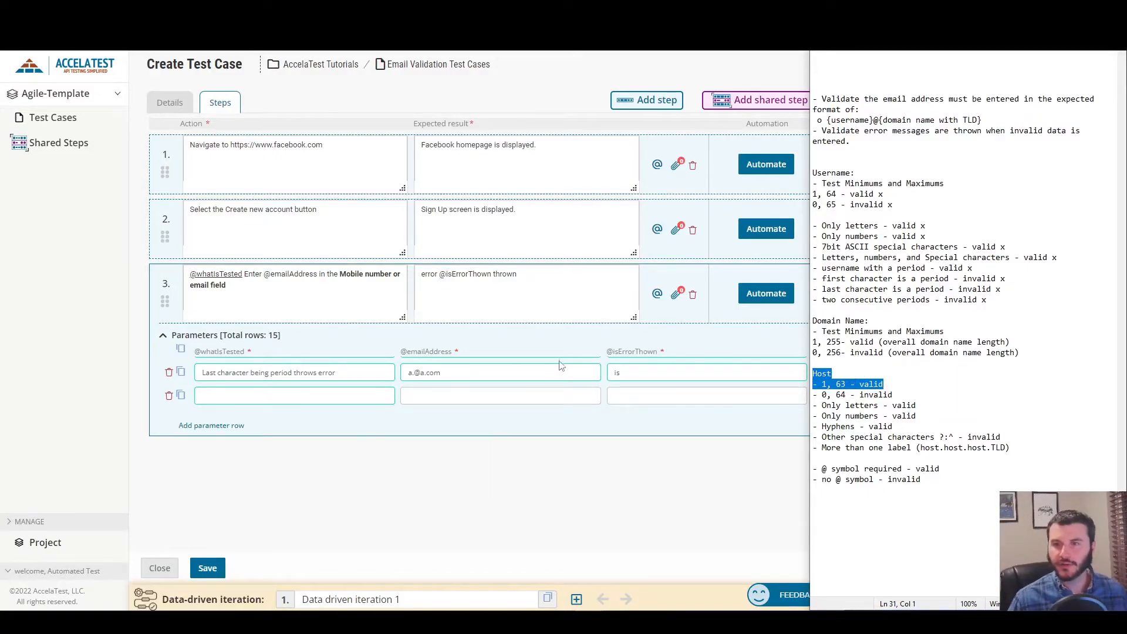
click(543, 395)
drag(812, 410, 815, 355)
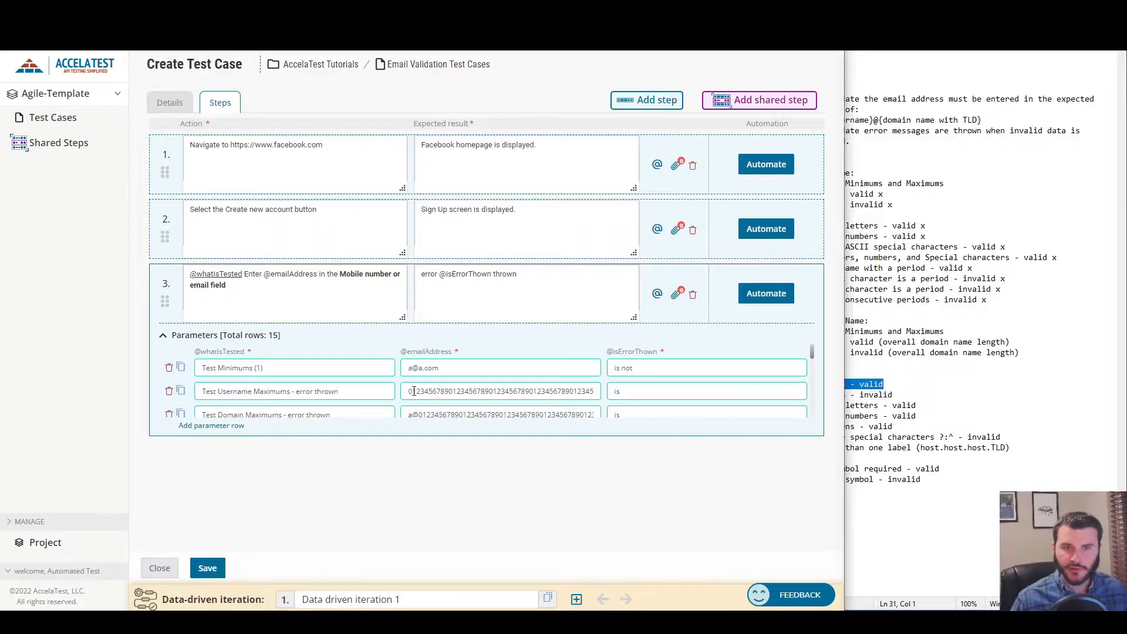
triple_click(535, 390)
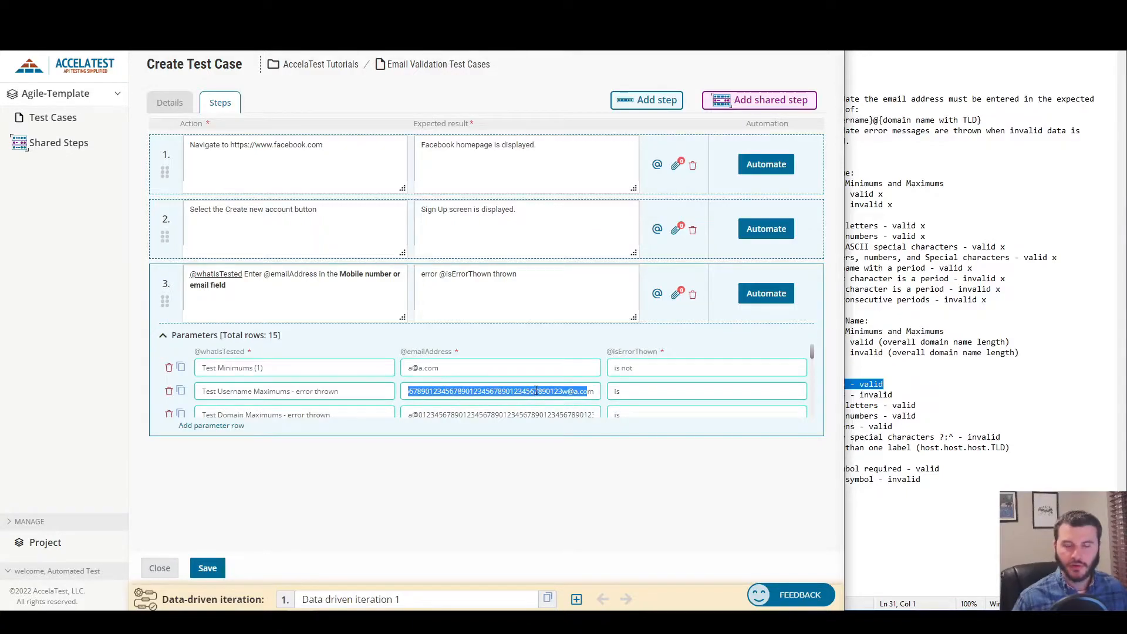
key(shift+Left)
key(shift+Left)
key(shift+Left)
key(shift+Left)
key(shift+Left)
key(shift+Left)
key(shift+Left)
key(shift+Right)
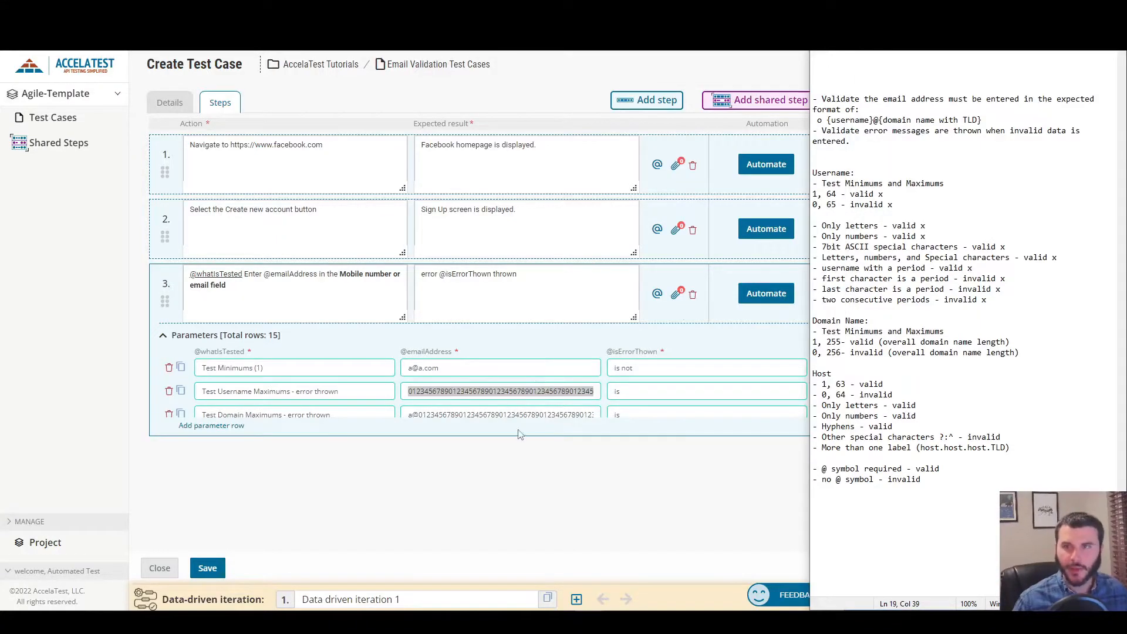
scroll(558, 405, down, 5)
text(a.@a.com)
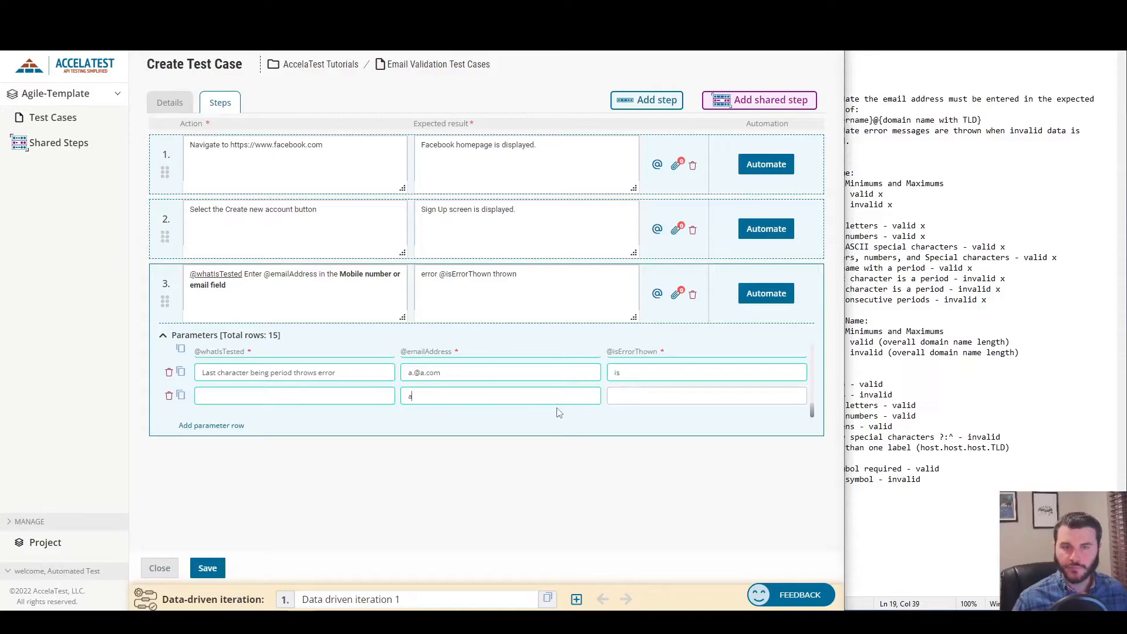
text(@)
key(ctrl+v)
key(BackSpace)
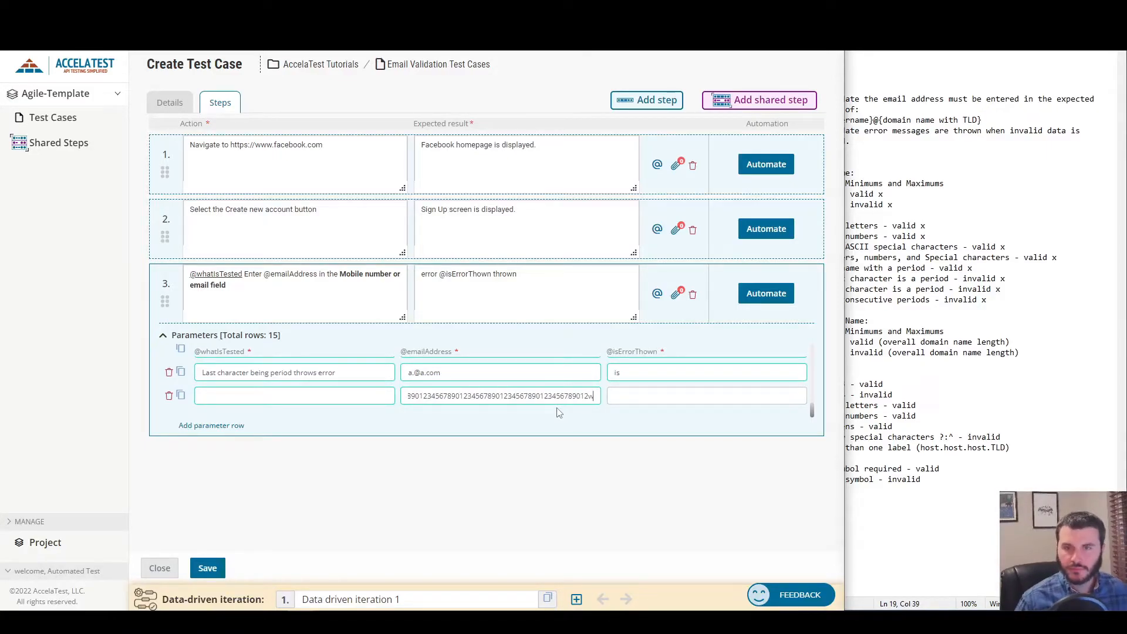
Remove one more digit before the final w of the new row's domain label and append .com.
click(874, 395)
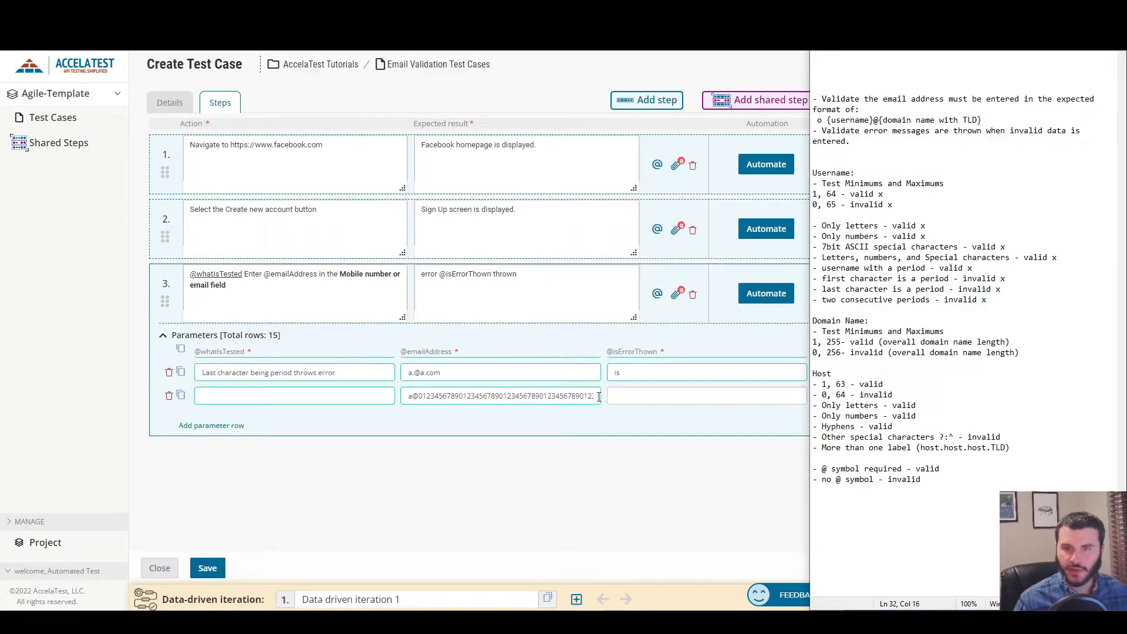
click(620, 391)
key(Right)
key(Right)
key(Right)
key(Right)
key(Right)
key(Right)
key(Right)
key(Right)
key(Right)
key(Right)
key(Right)
key(Right)
key(Right)
key(Right)
key(Right)
key(Right)
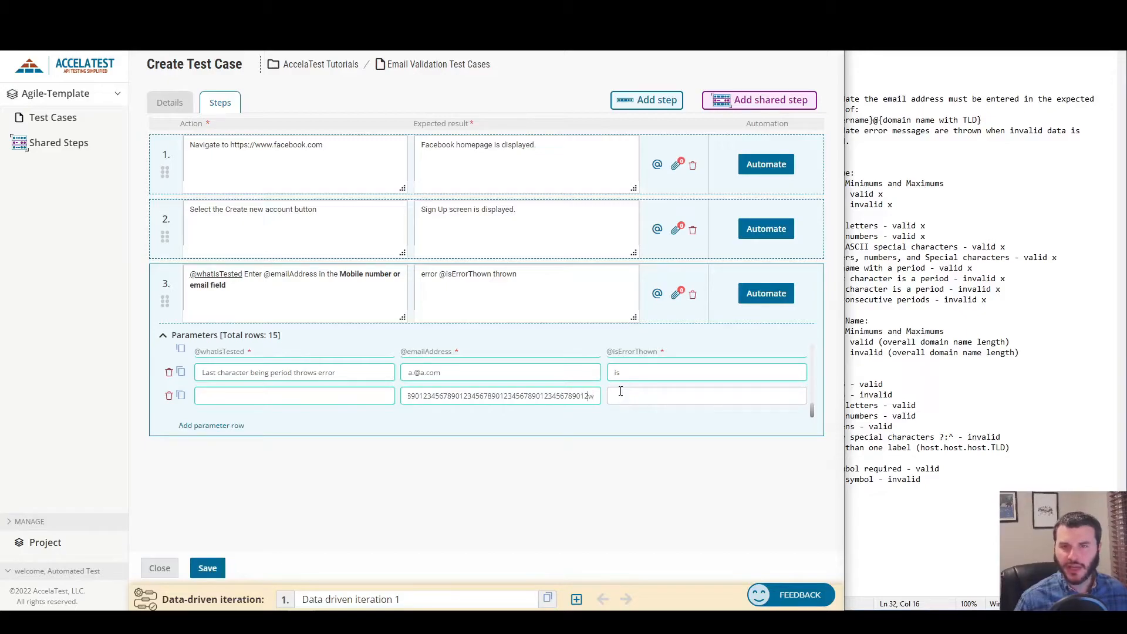
key(Left)
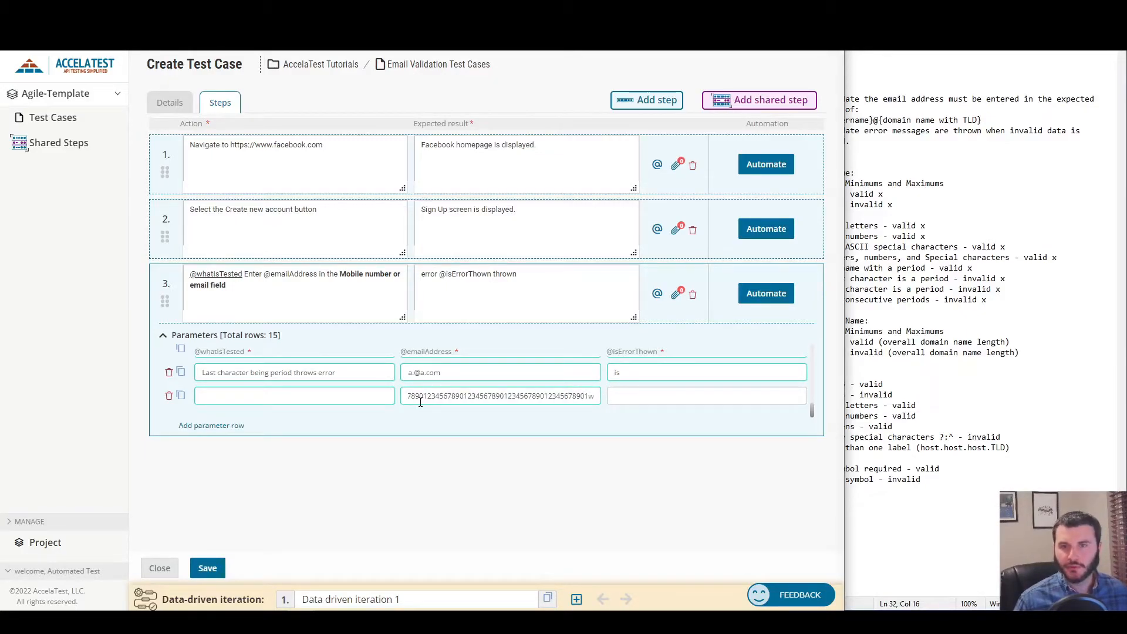
drag(532, 398, 651, 382)
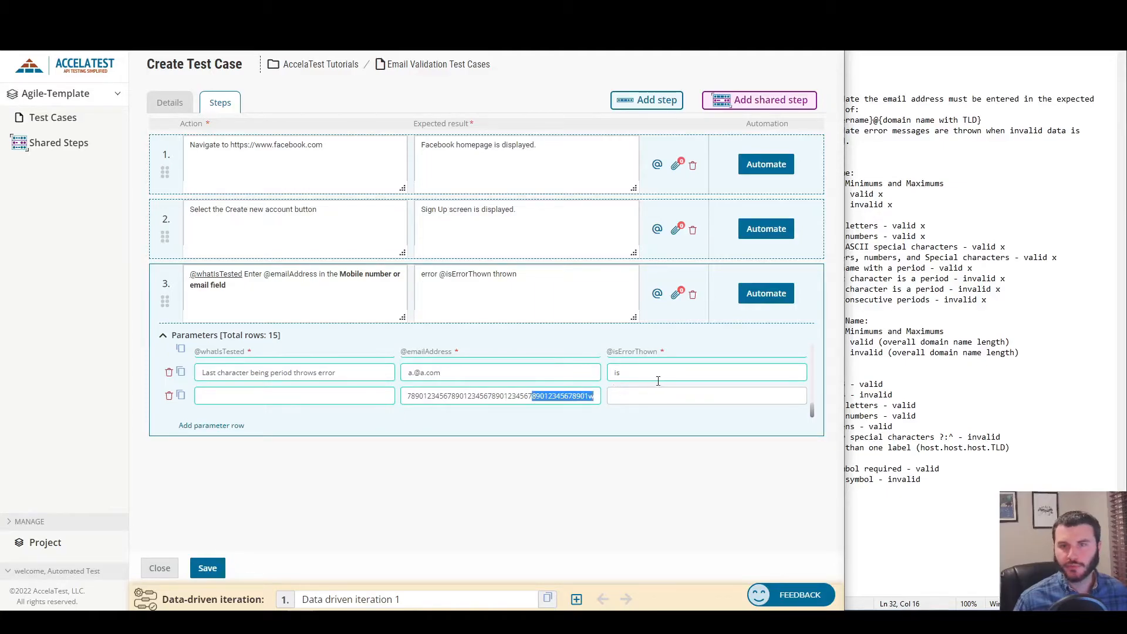
key(Right)
text(.com)
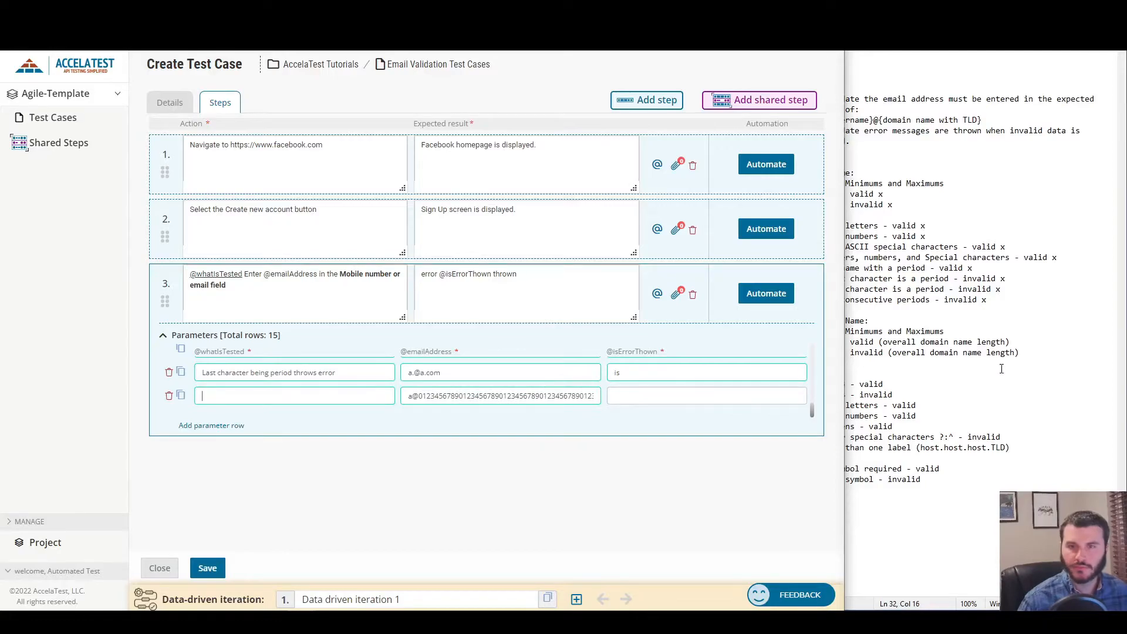
click(962, 363)
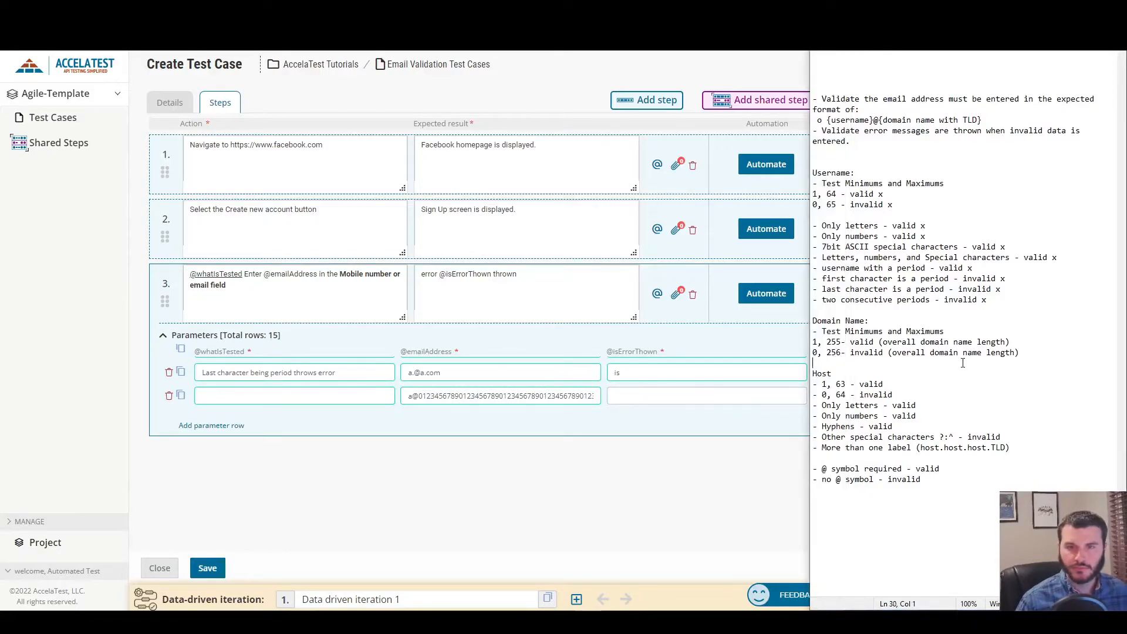
click(310, 395)
text(Max label works)
key(Tab)
key(Tab)
text(is not)
Duplicate the "Max label works" parameter row and rename the copy "Max +1 label works".
click(181, 396)
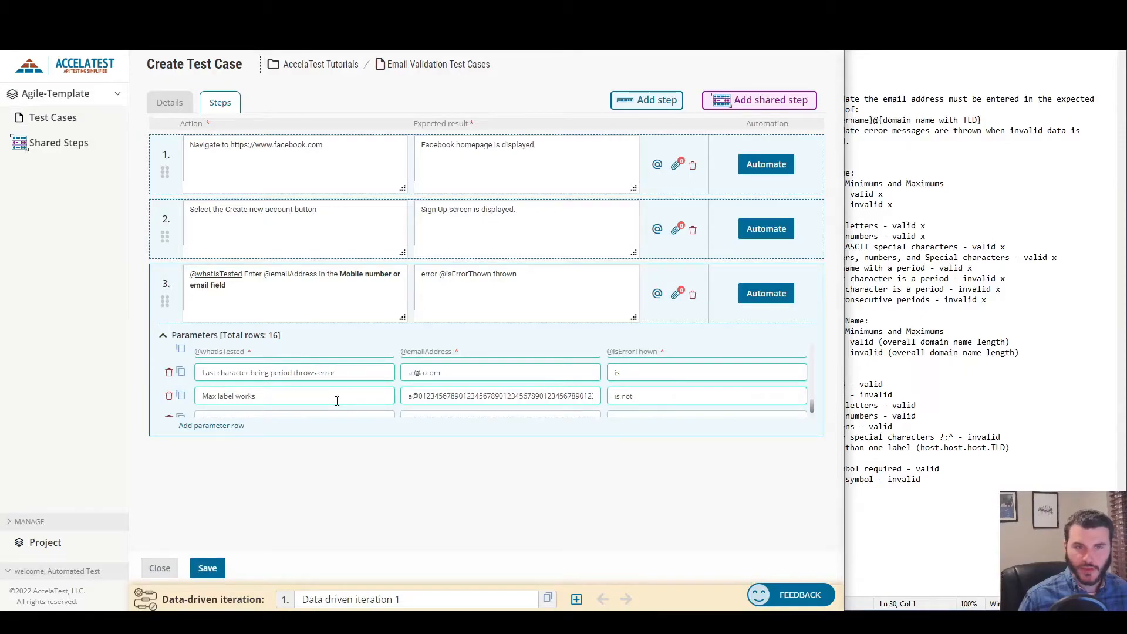
click(217, 398)
text(+1)
Lengthen the "Max +1 label works" row's domain label by inserting a 2 before the final w.
click(597, 393)
key(End)
key(Left)
key(Left)
key(Left)
key(Left)
key(Left)
text(2)
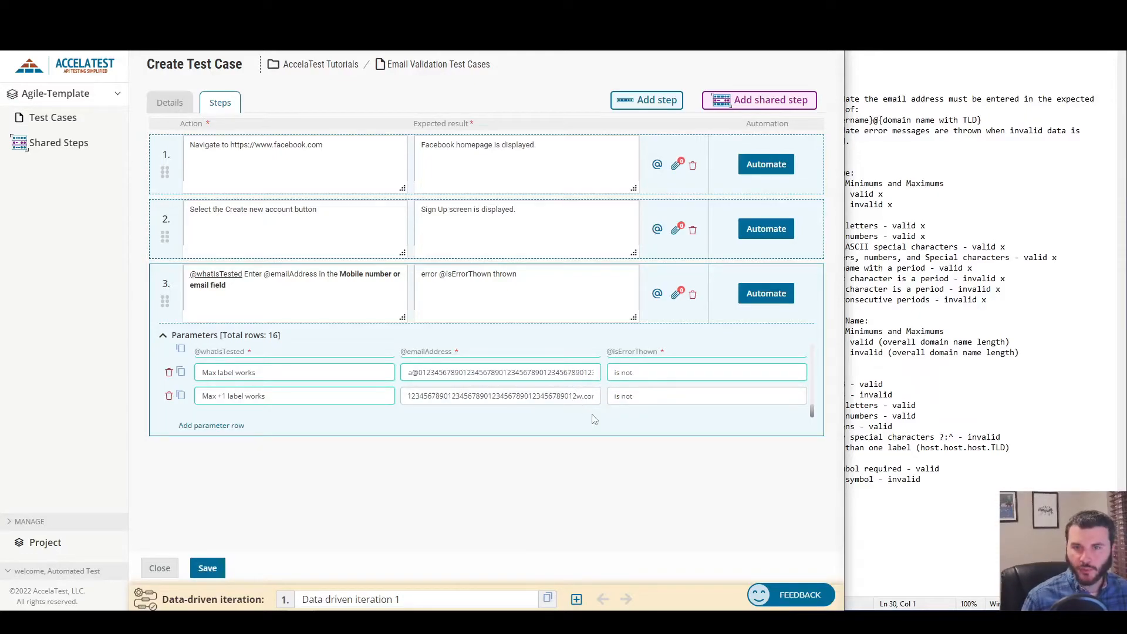
click(707, 397)
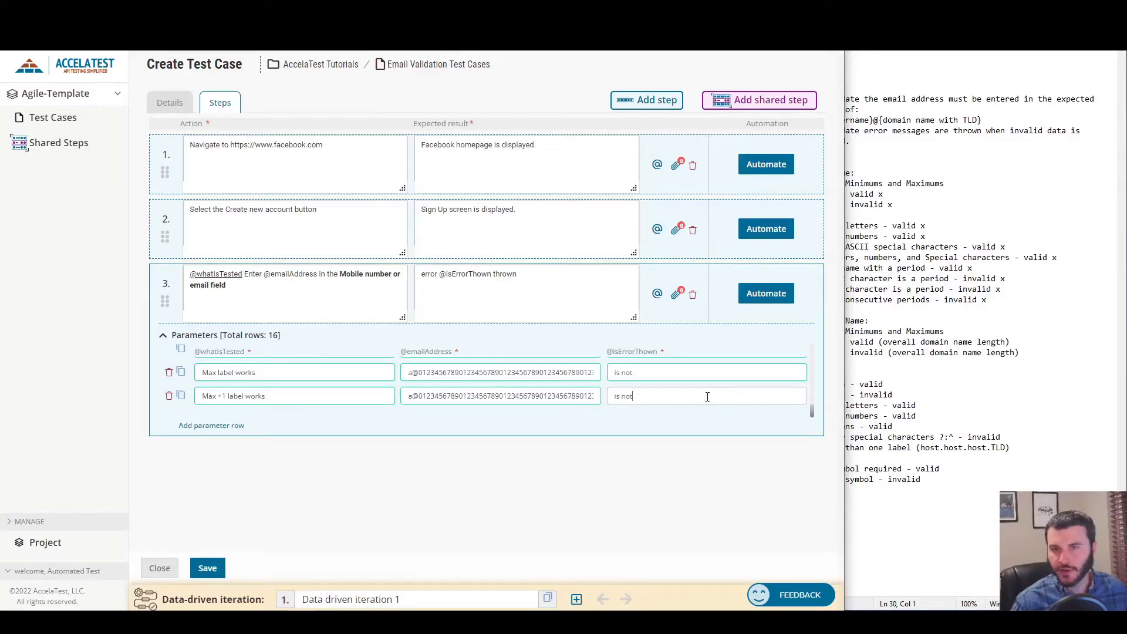
key(ctrl+shift+Left)
key(BackSpace)
key(BackSpace)
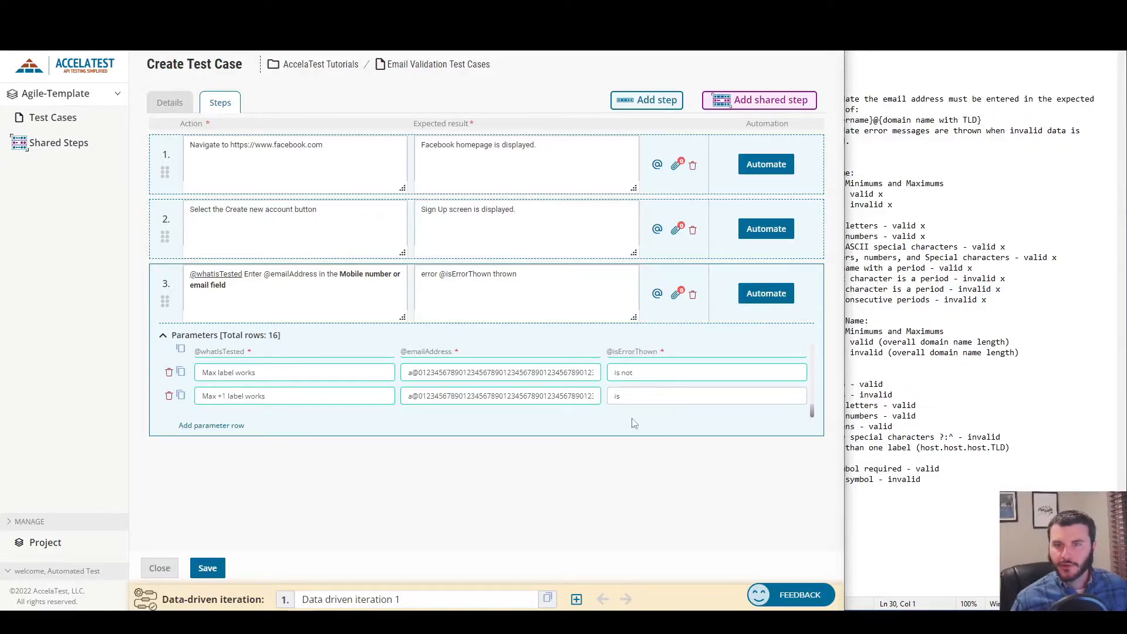
Duplicate the "Max +1 label works" row, rename the copy "Min label works" and reduce its domain label to 1.
click(1033, 358)
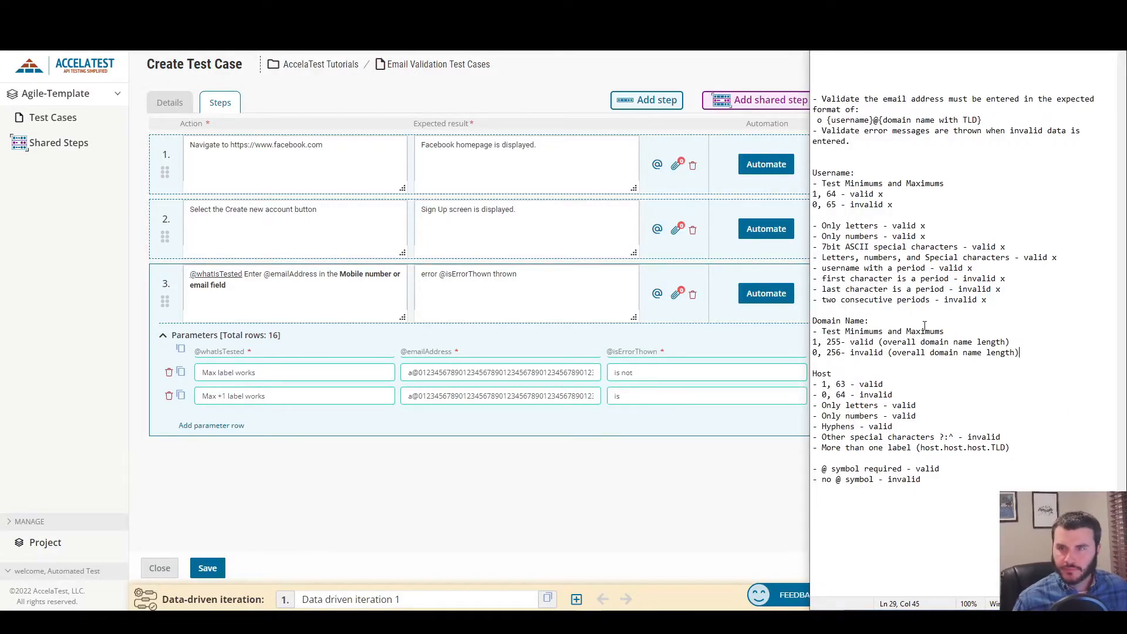
click(846, 395)
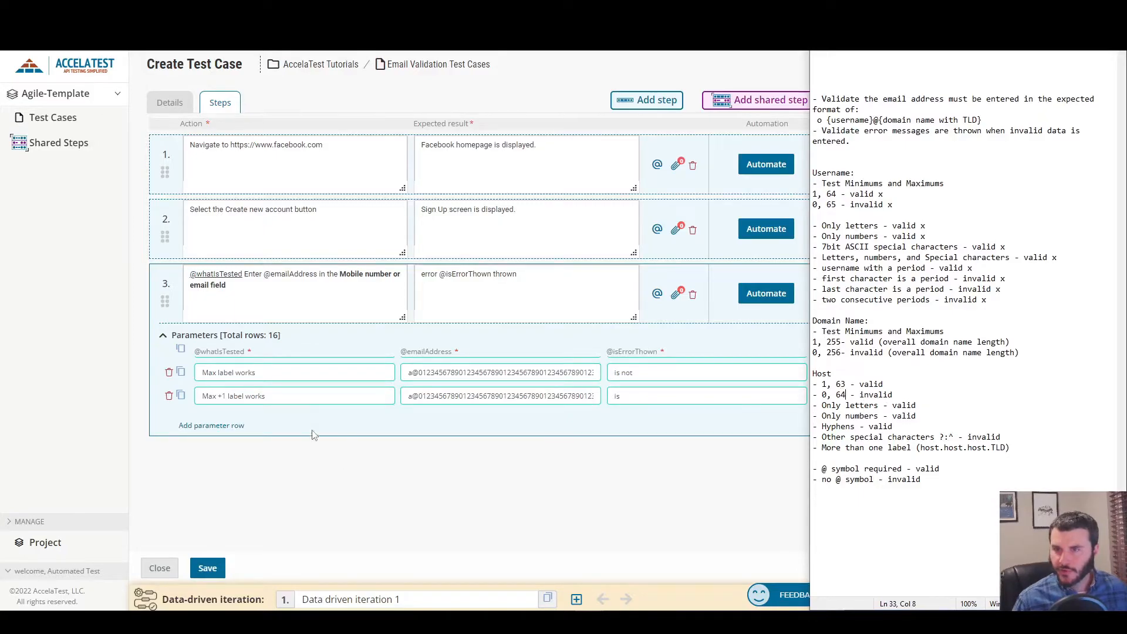
click(264, 414)
click(192, 425)
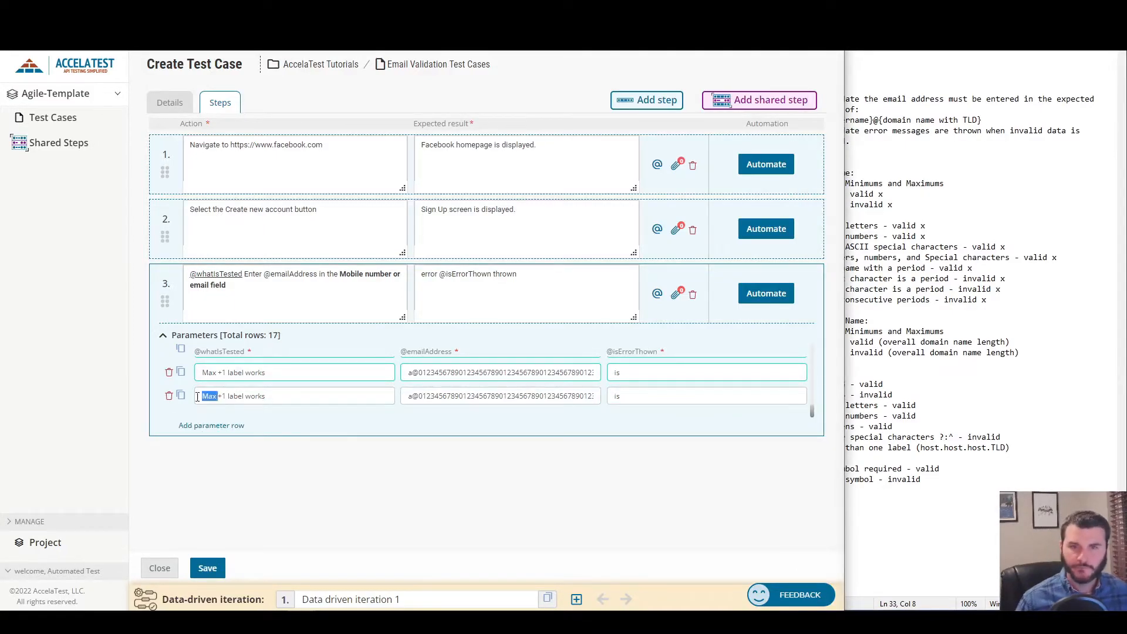
drag(419, 396, 684, 448)
key(BackSpace)
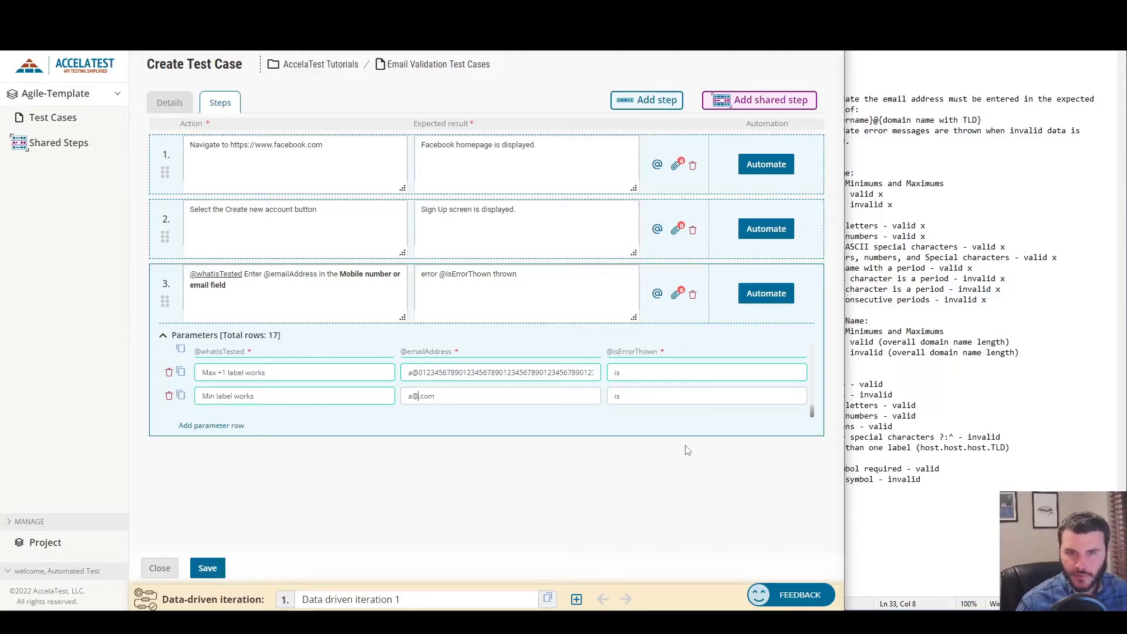
text(1)
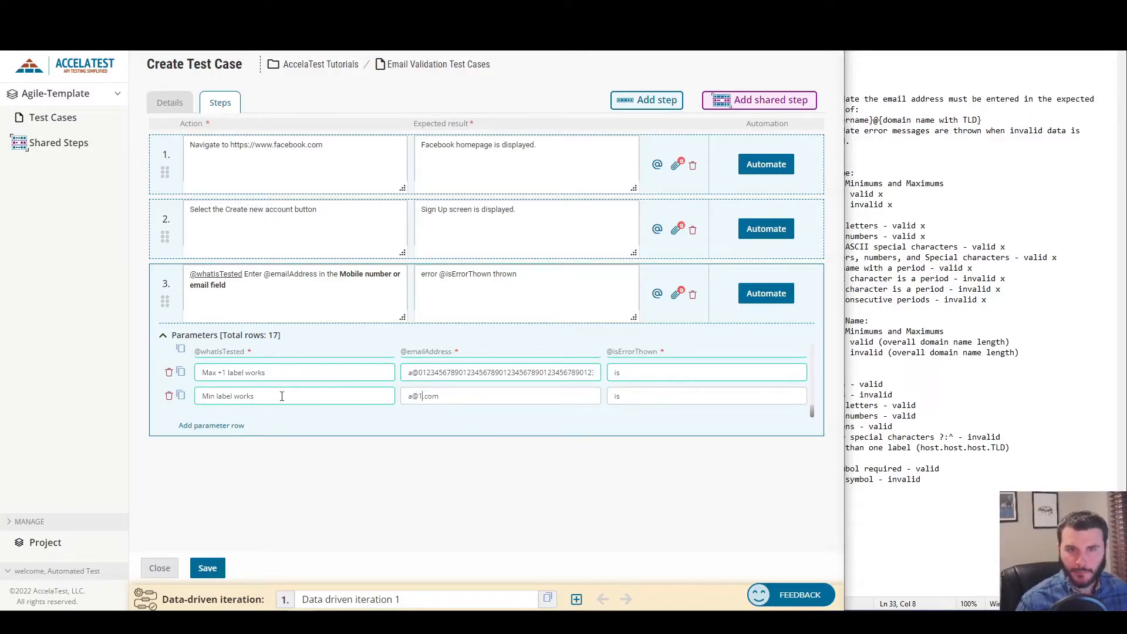
Duplicate the "Min label works" row, rename the copy "No label does not work" and remove its domain label.
click(182, 397)
scroll(674, 377, down, 1)
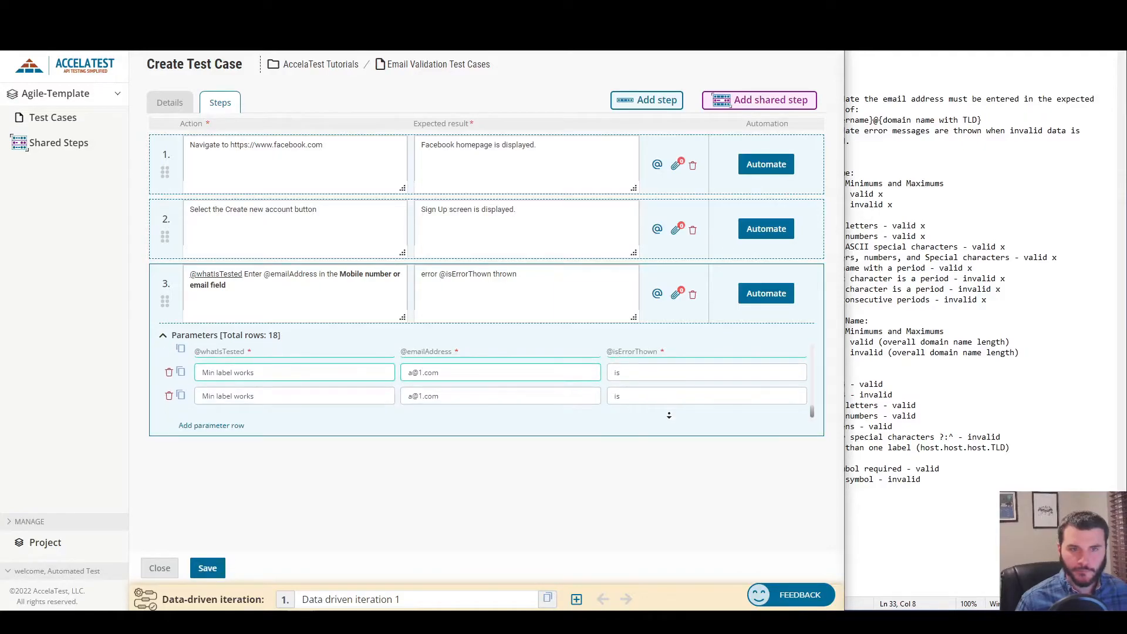
double_click(208, 397)
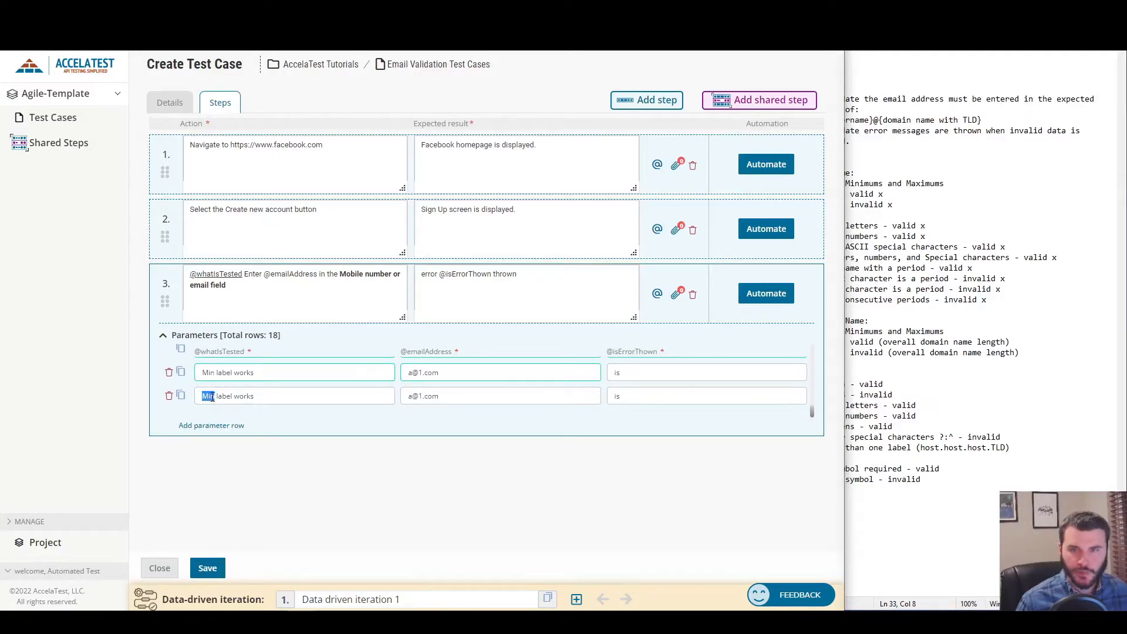
text(No)
double_click(252, 396)
text(does not work)
click(422, 396)
key(BackSpace)
click(695, 376)
text(not)
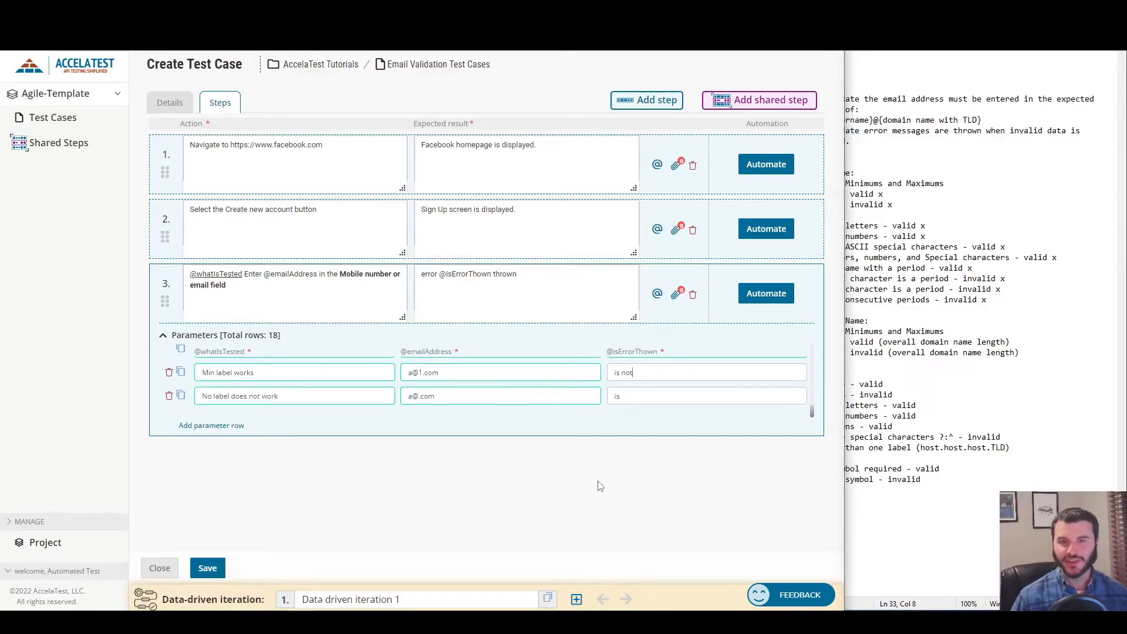
drag(643, 374, 578, 377)
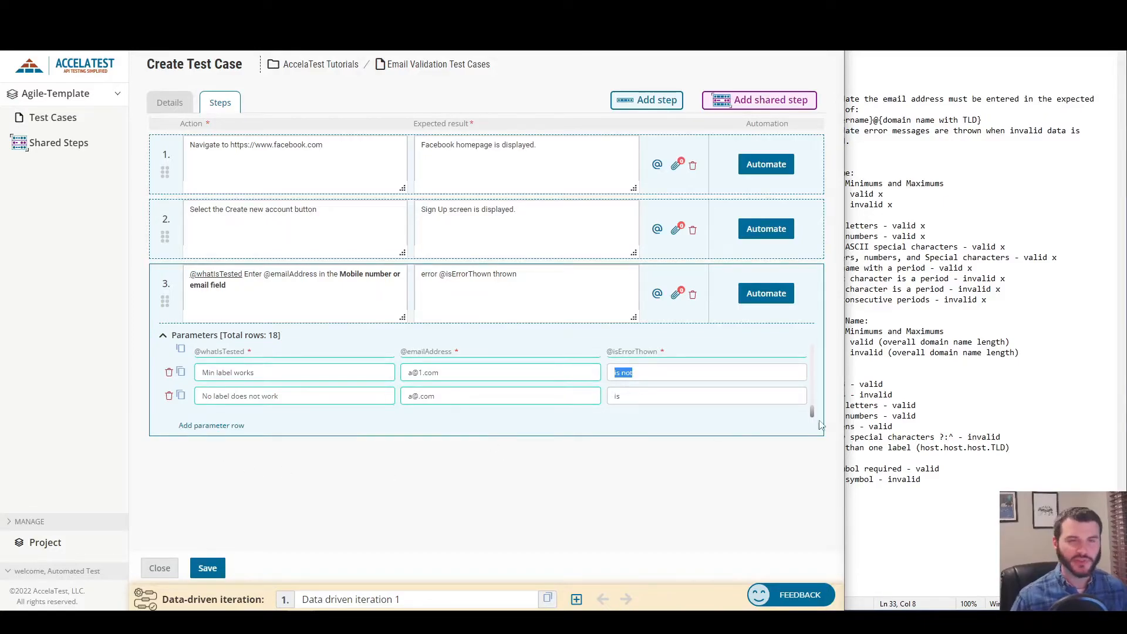
Mark the Host length rules "1, 63 - valid" and "0, 64 - invalid" in the notes with an x.
click(1000, 374)
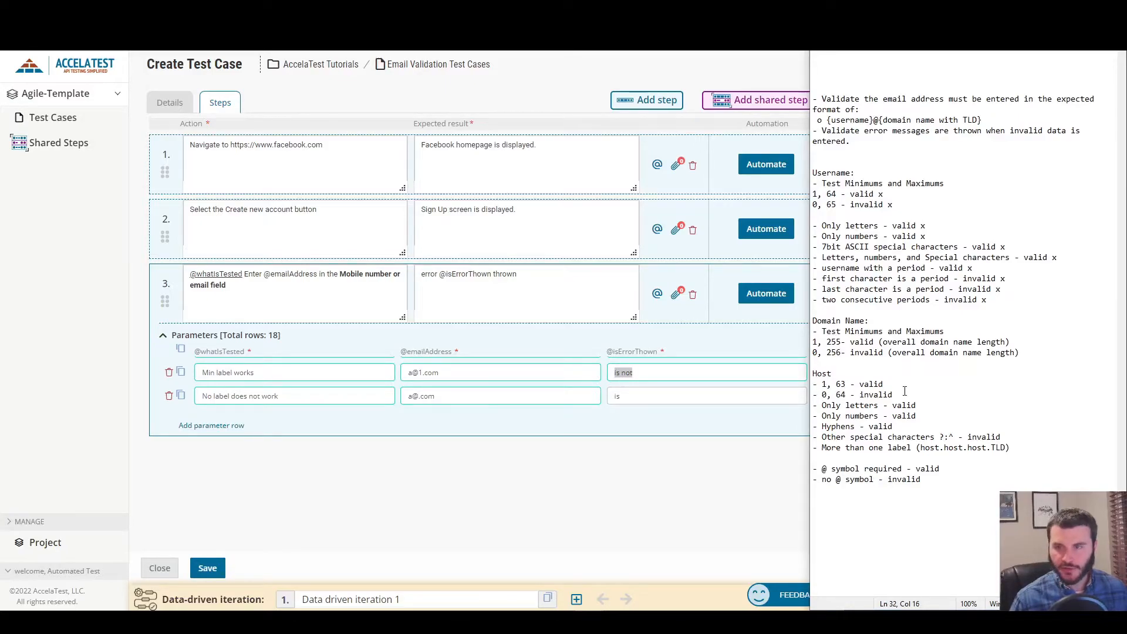
text(x x)
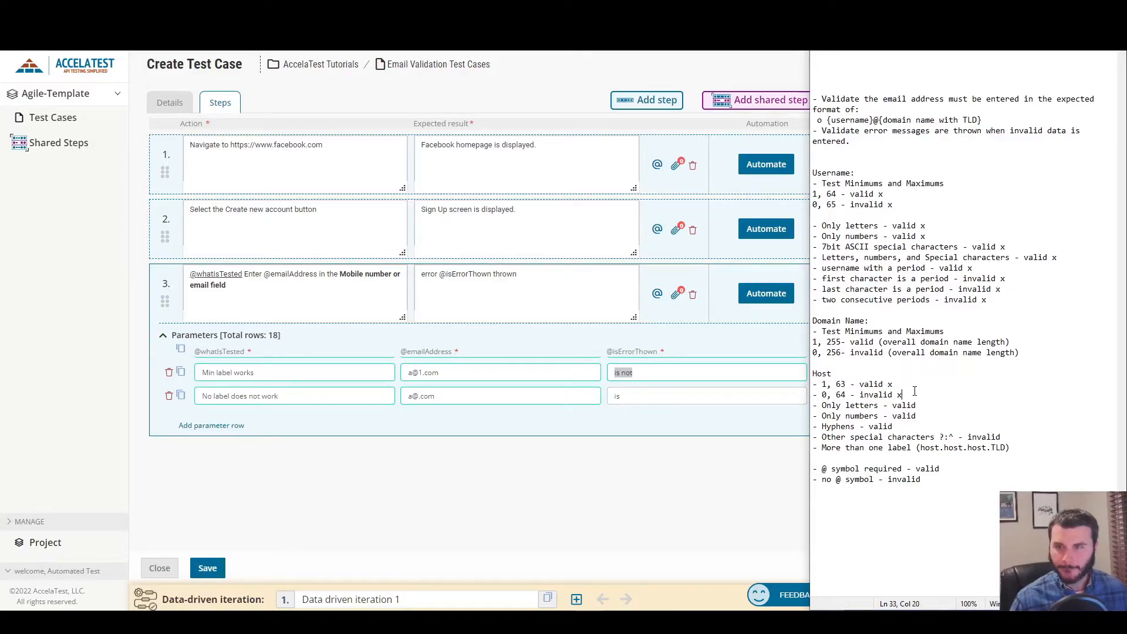
drag(826, 409, 932, 426)
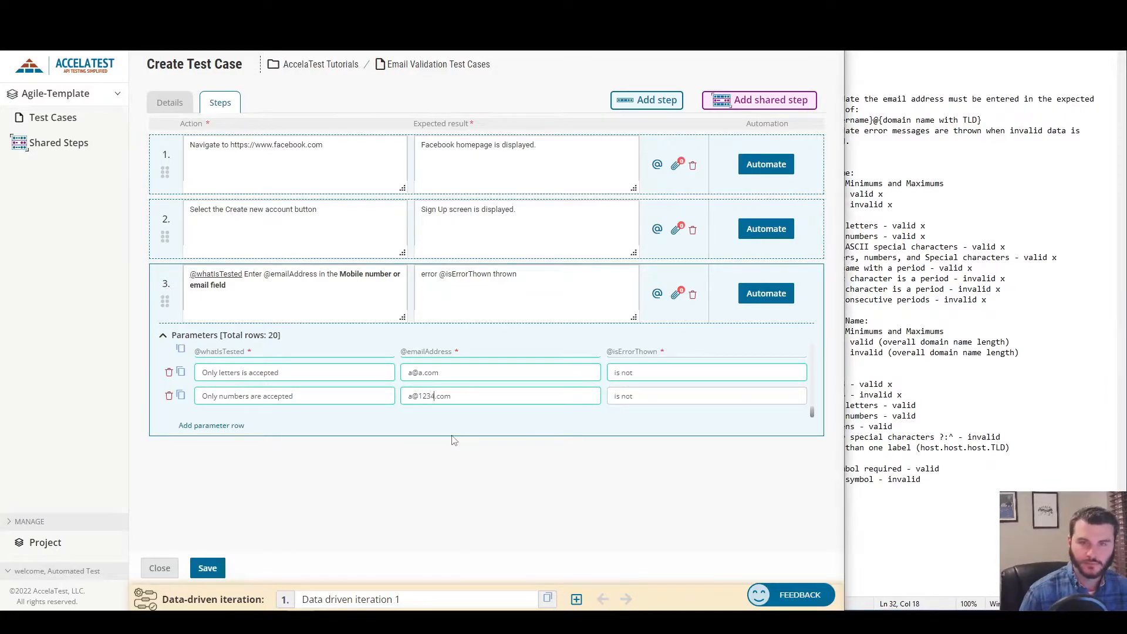
Mark the Host rules "Only letters" and "Only numbers" in the notes with an x.
click(926, 405)
text(x)
click(936, 417)
text(x)
Add a "Hyphens are accepted" parameter row whose email address has username a and domain label a-a with .com.
click(233, 423)
scroll(372, 411, down, 2)
click(352, 392)
text(Hyphens are accepted)
key(Tab)
text(a@a-a.com)
Mark the Host rule "Hyphens - valid" in the notes with an x.
click(1026, 426)
text(x)
click(1027, 437)
click(223, 425)
scroll(276, 405, down, 2)
click(277, 397)
text(Special characters not accepted)
key(Tab)
text(a@a?a.com)
key(Tab)
text(is)
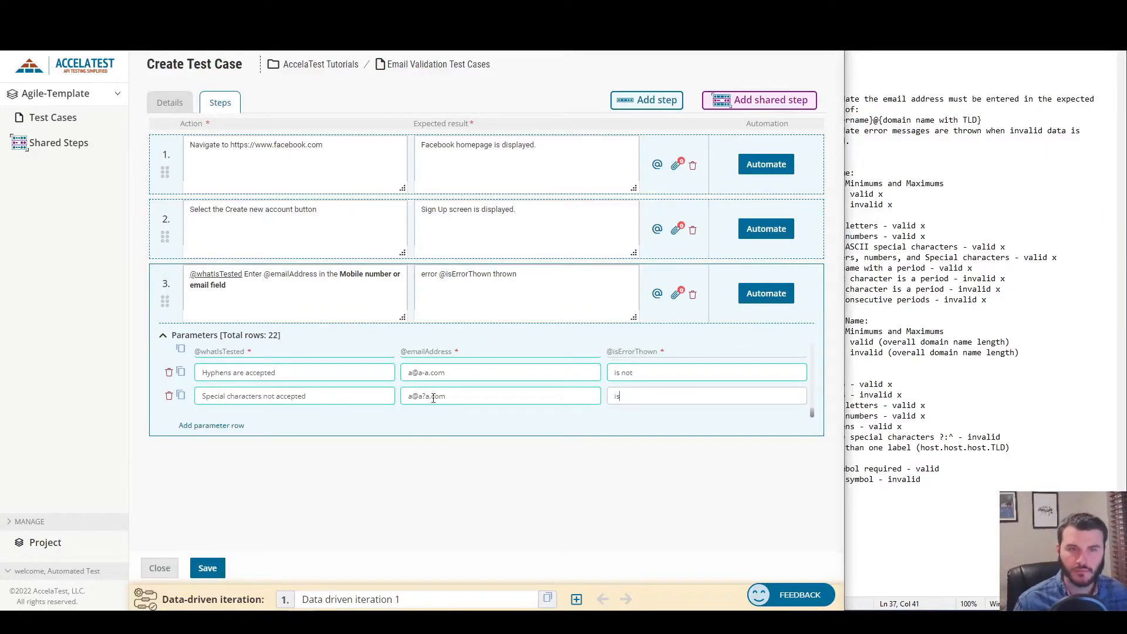
Duplicate the "Special characters not accepted" row and change the copy's domain label to a:a.
click(966, 456)
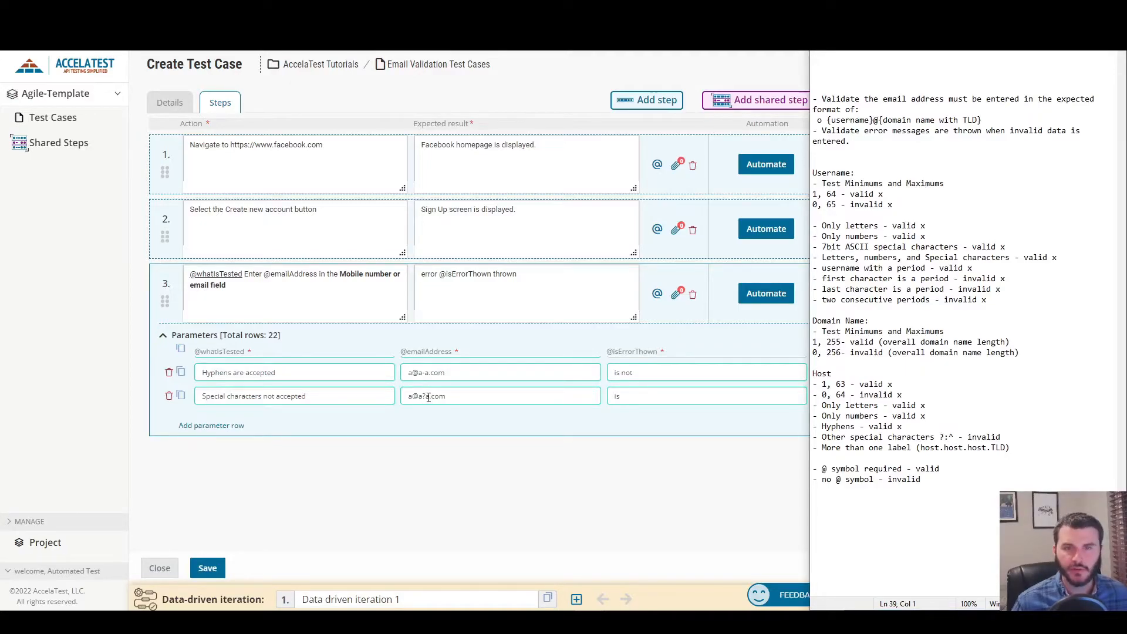
click(429, 397)
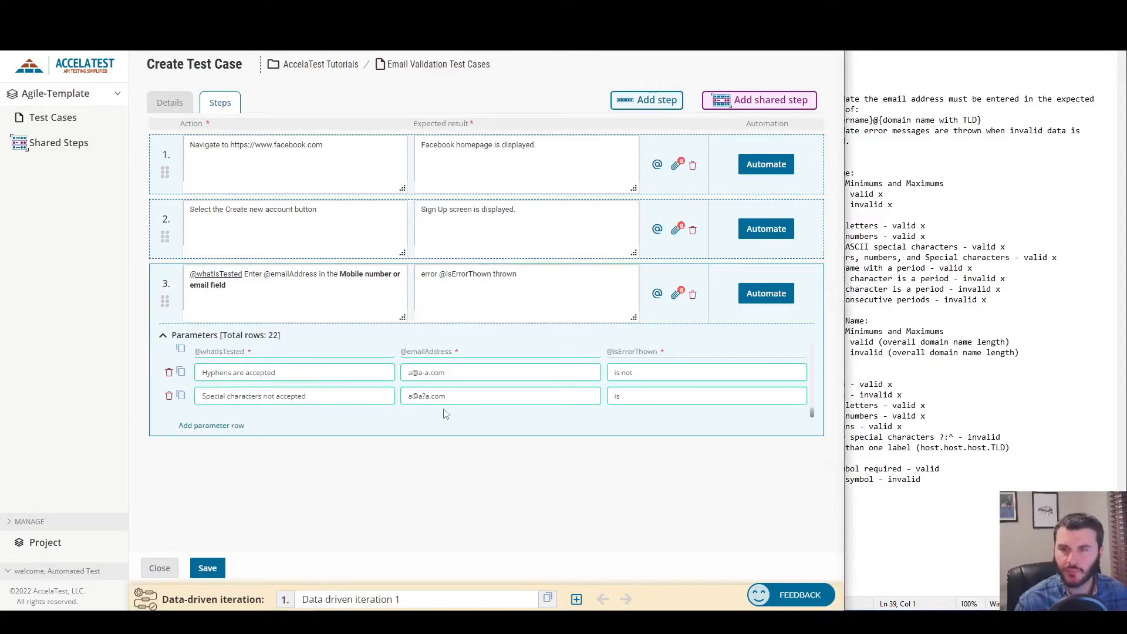
click(184, 398)
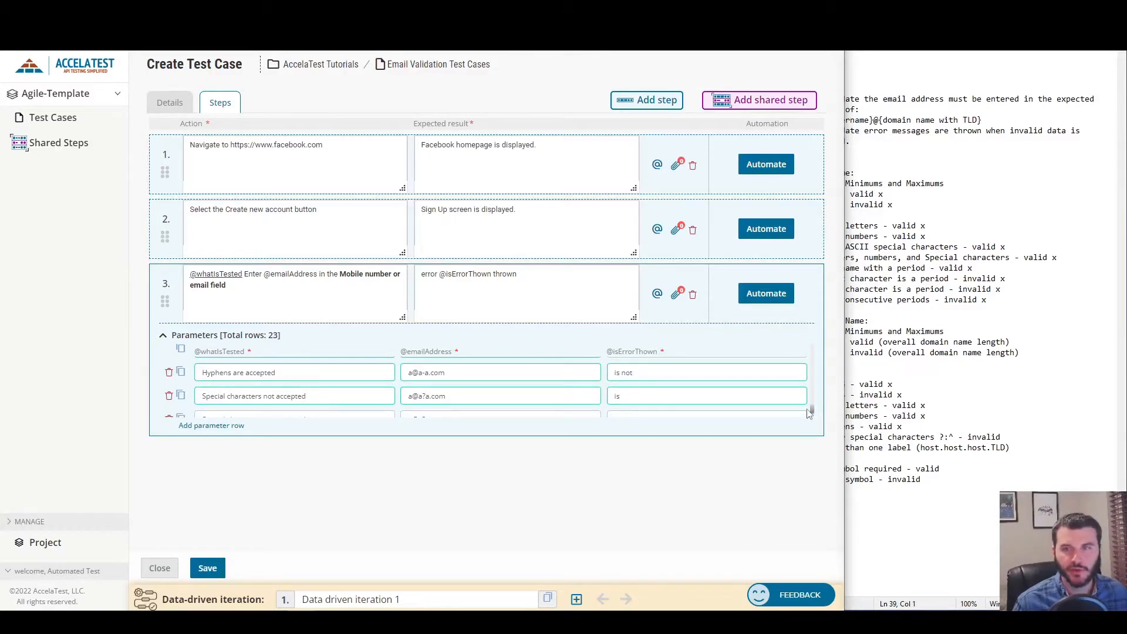
scroll(812, 410, down, 1)
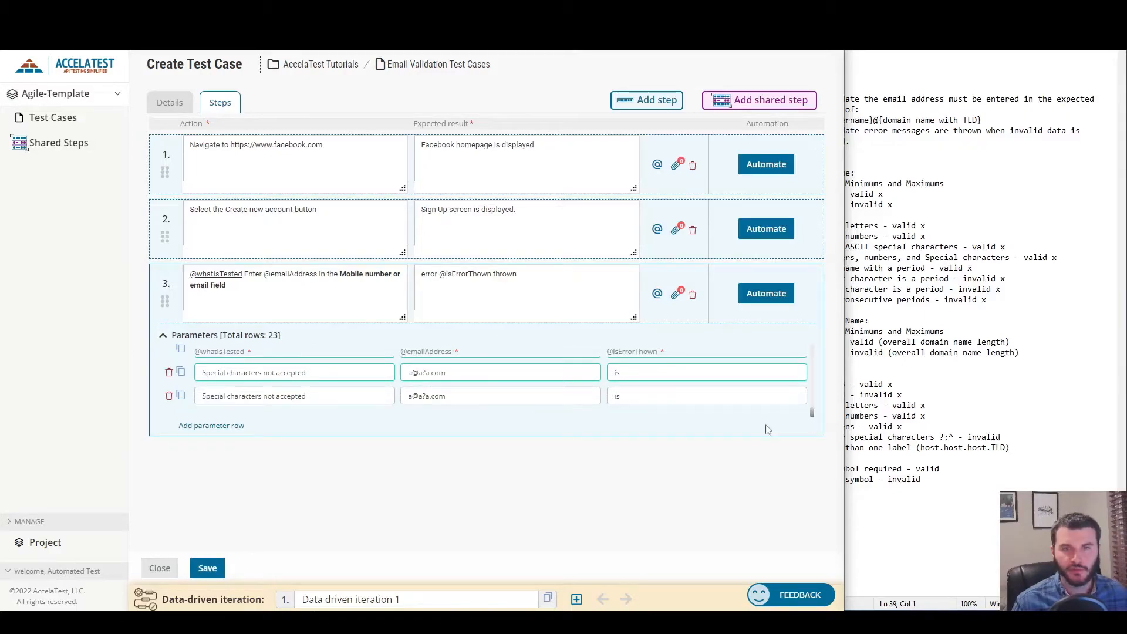
drag(422, 373, 430, 374)
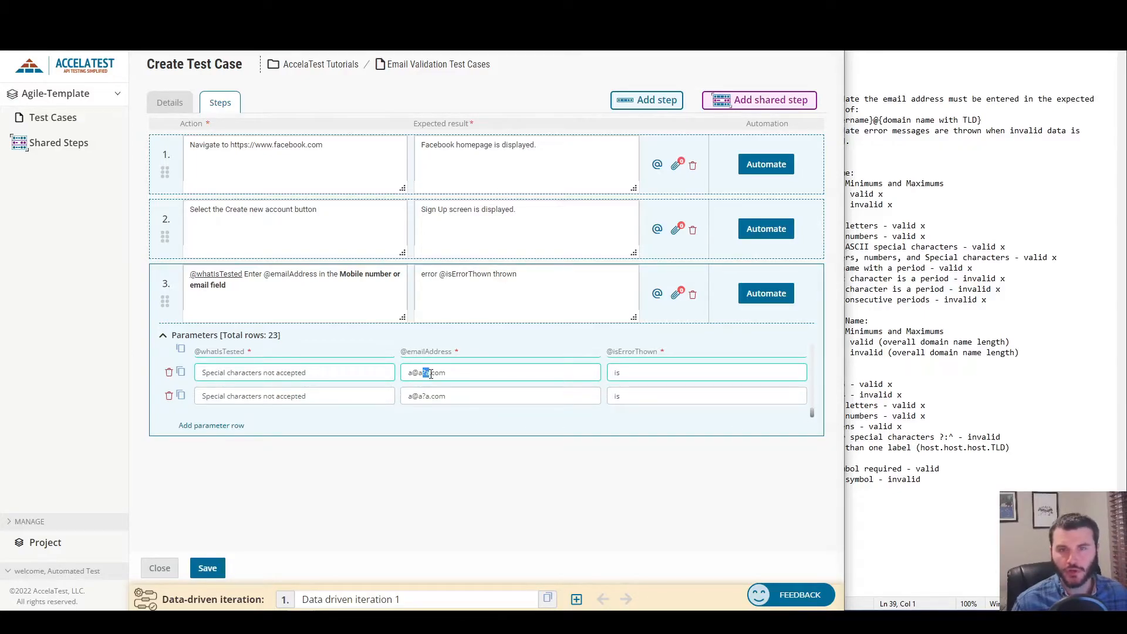
click(926, 480)
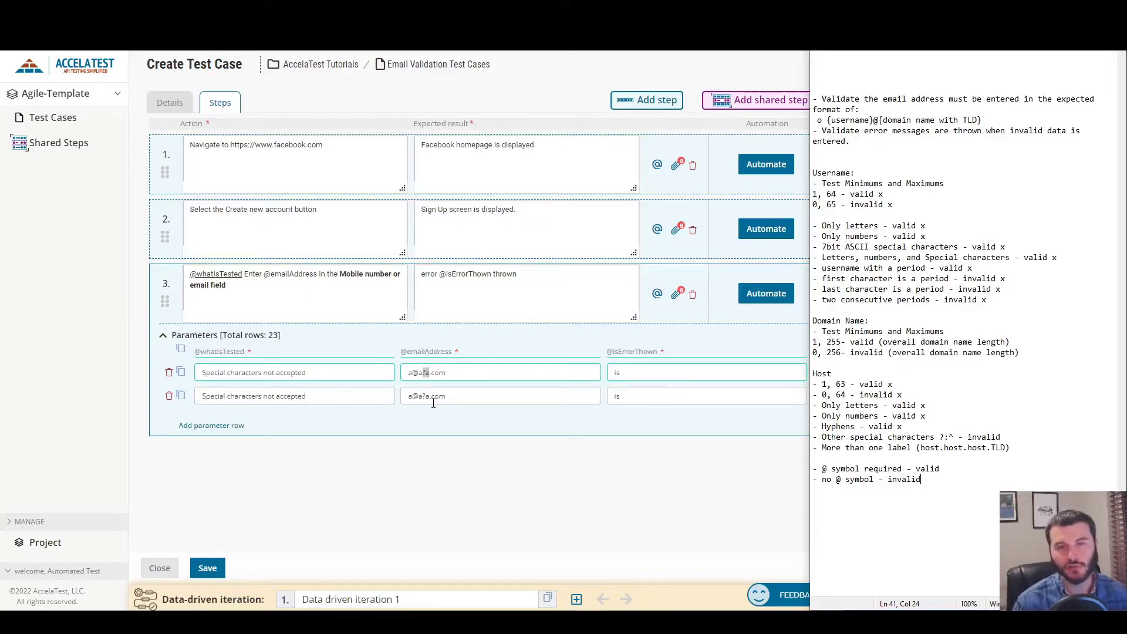
click(426, 396)
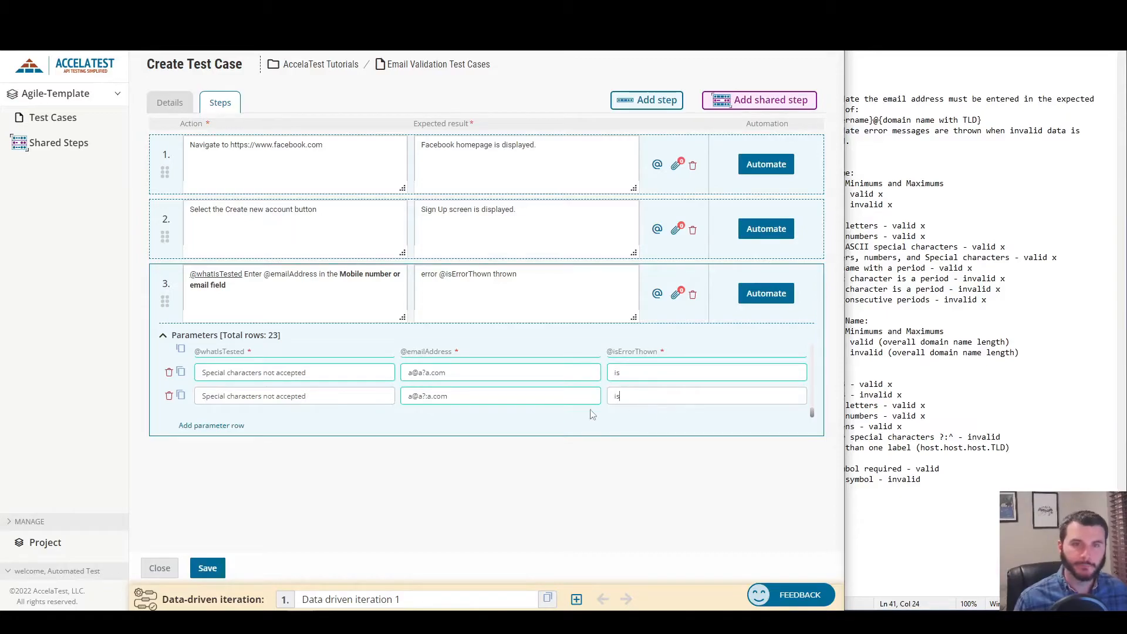
click(423, 396)
key(Delete)
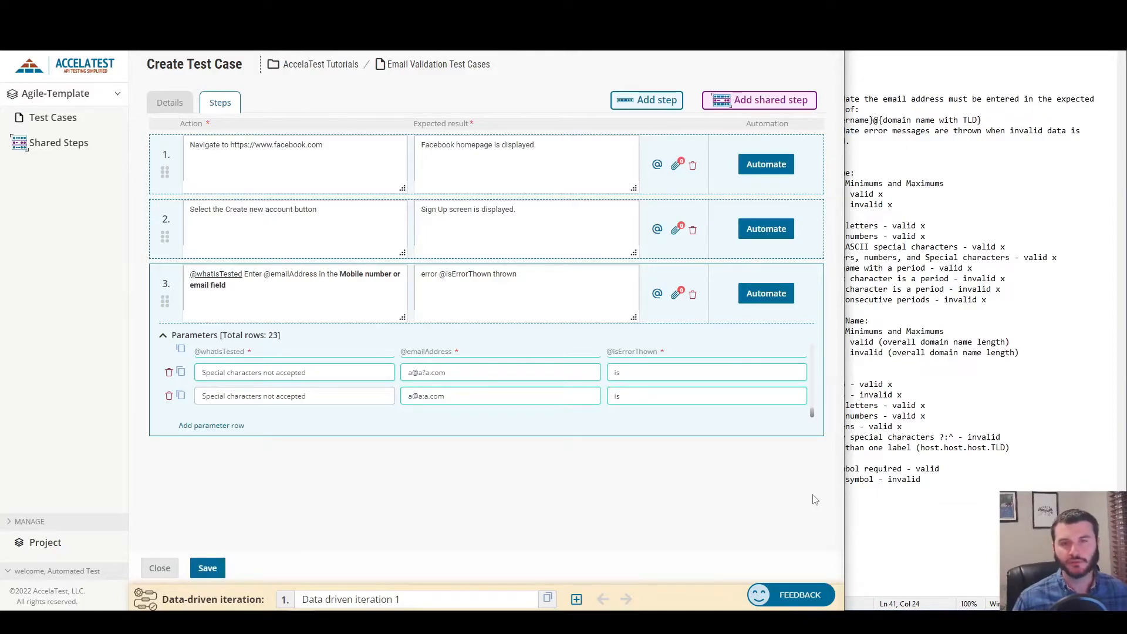
Mark the Host rule "Other special characters" in the notes with an x.
click(919, 460)
click(1036, 437)
text(x)
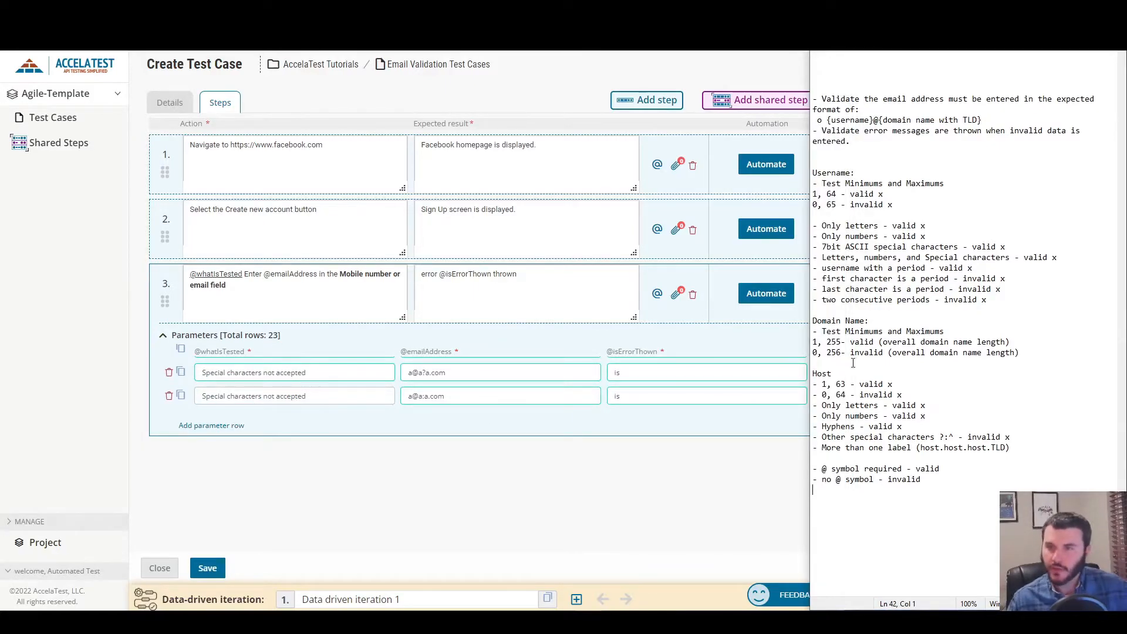
Examine the overall domain name length limits and the "More than one label" rule in the notes.
click(827, 342)
double_click(825, 342)
click(834, 343)
double_click(833, 342)
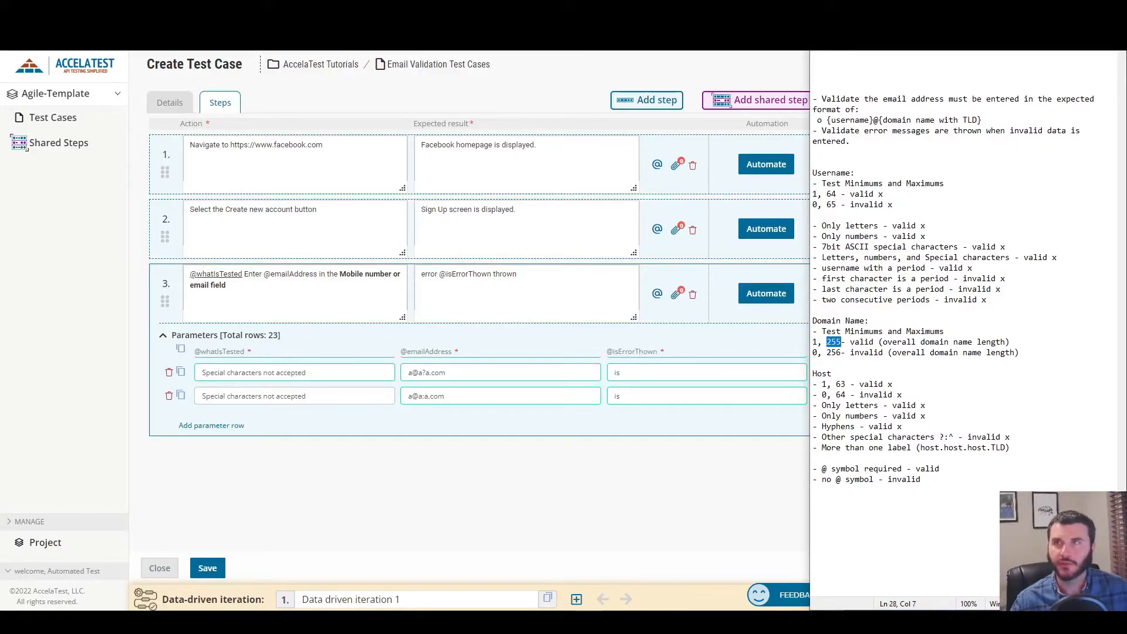
double_click(831, 343)
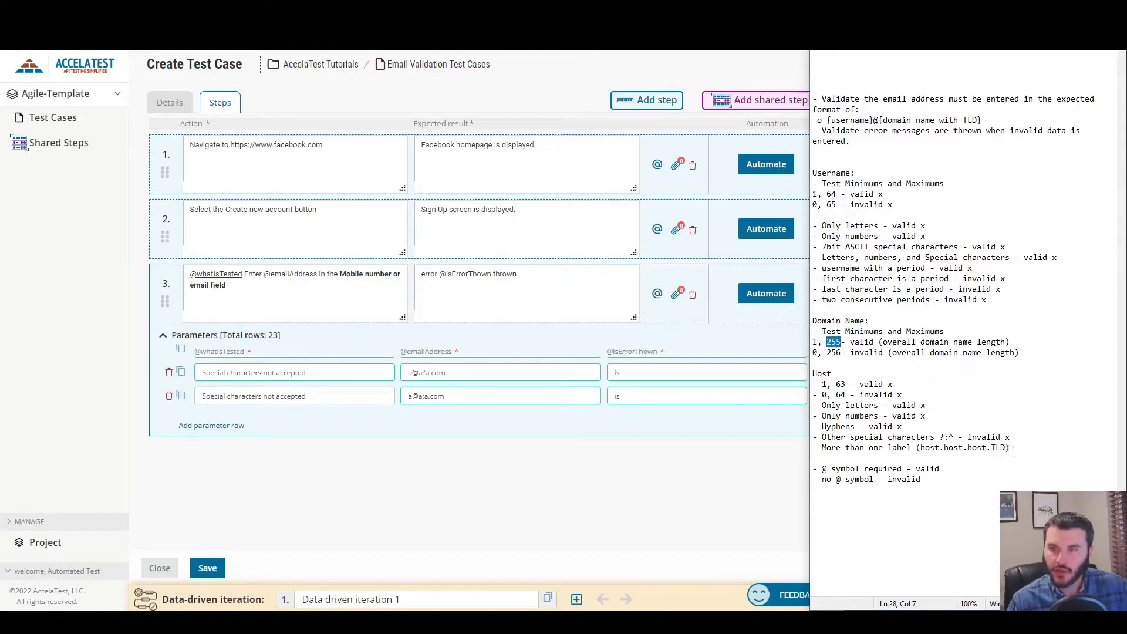
drag(1014, 449, 823, 449)
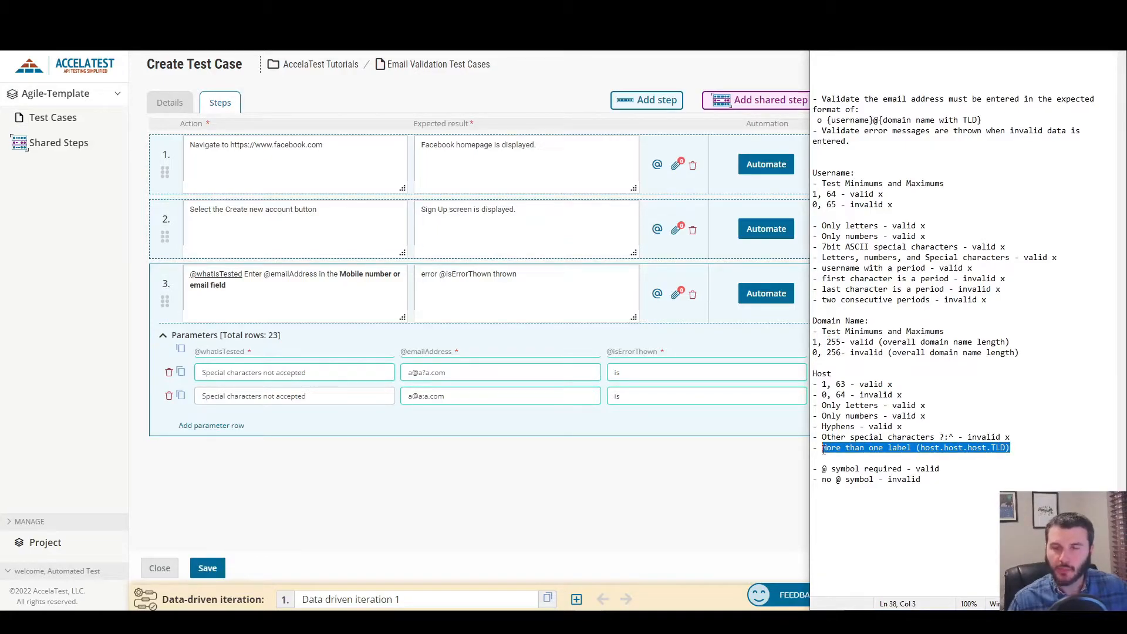
double_click(840, 356)
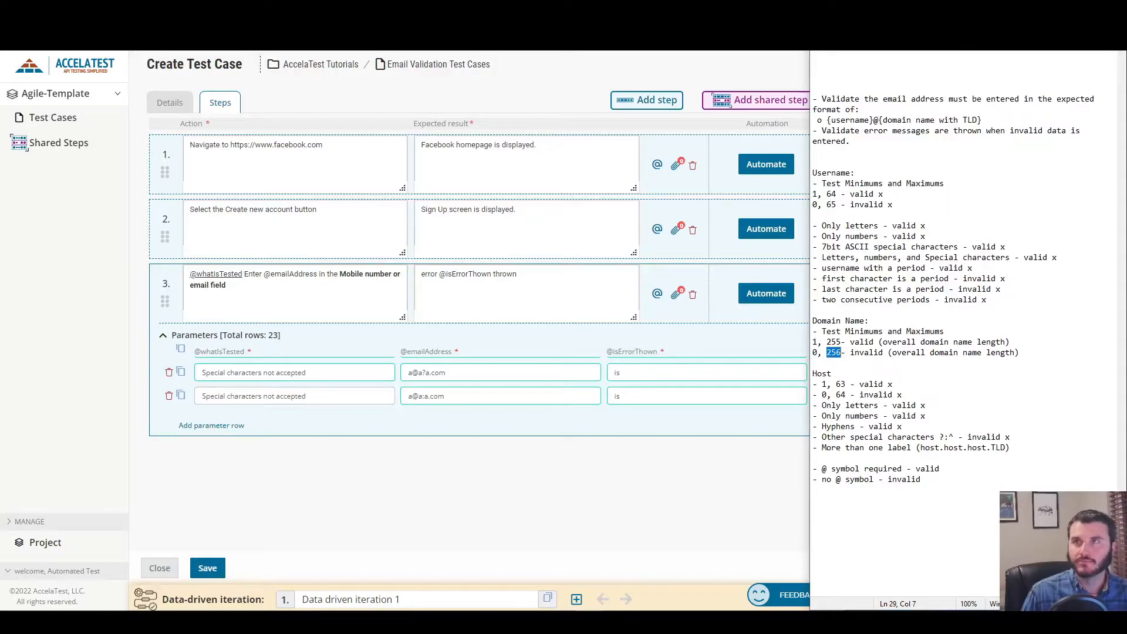
Add a parameter row named "Multiple labels and maximum characters".
click(212, 425)
click(268, 411)
text(Multiple labels and maximum characters)
key(Tab)
text(0123456789)
key(ctrl+a)
key(ctrl+c)
key(ctrl+v)
key(ctrl+v)
key(ctrl+v)
key(ctrl+v)
key(ctrl+v)
key(ctrl+a)
key(ctrl+c)
key(ctrl+v)
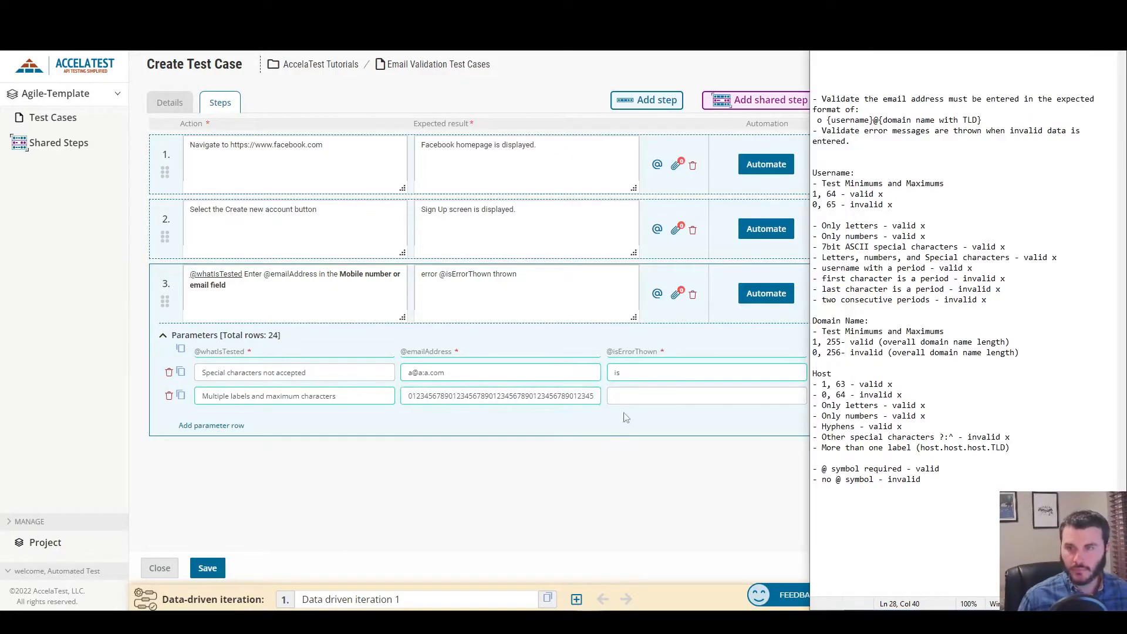
key(alt+Tab)
text(012)
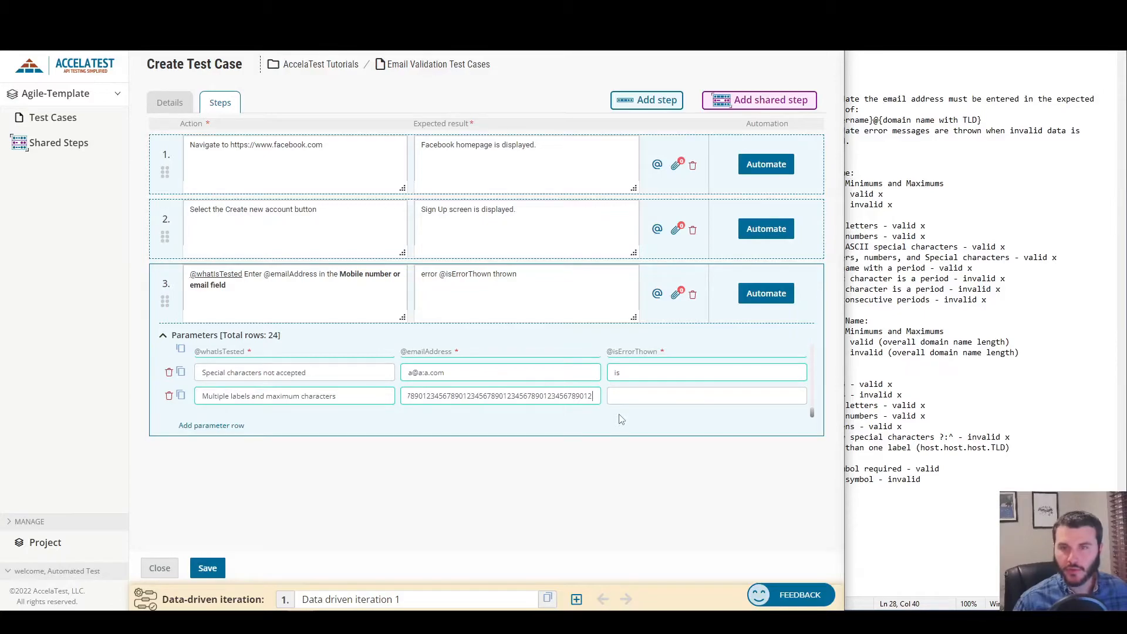
key(BackSpace)
key(BackSpace)
key(BackSpace)
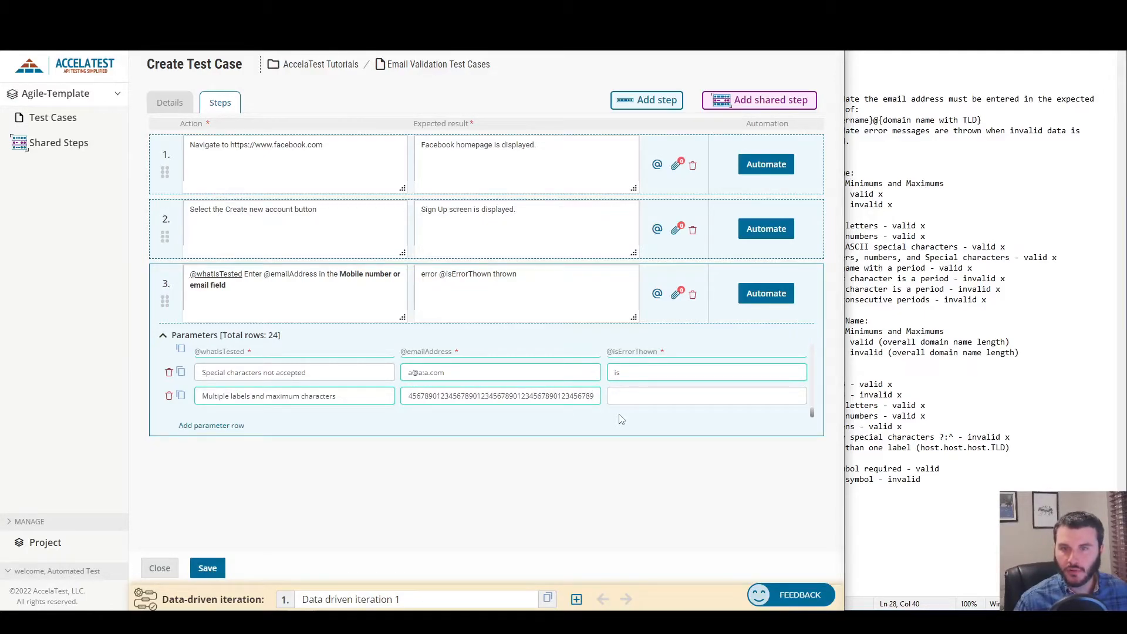
key(BackSpace)
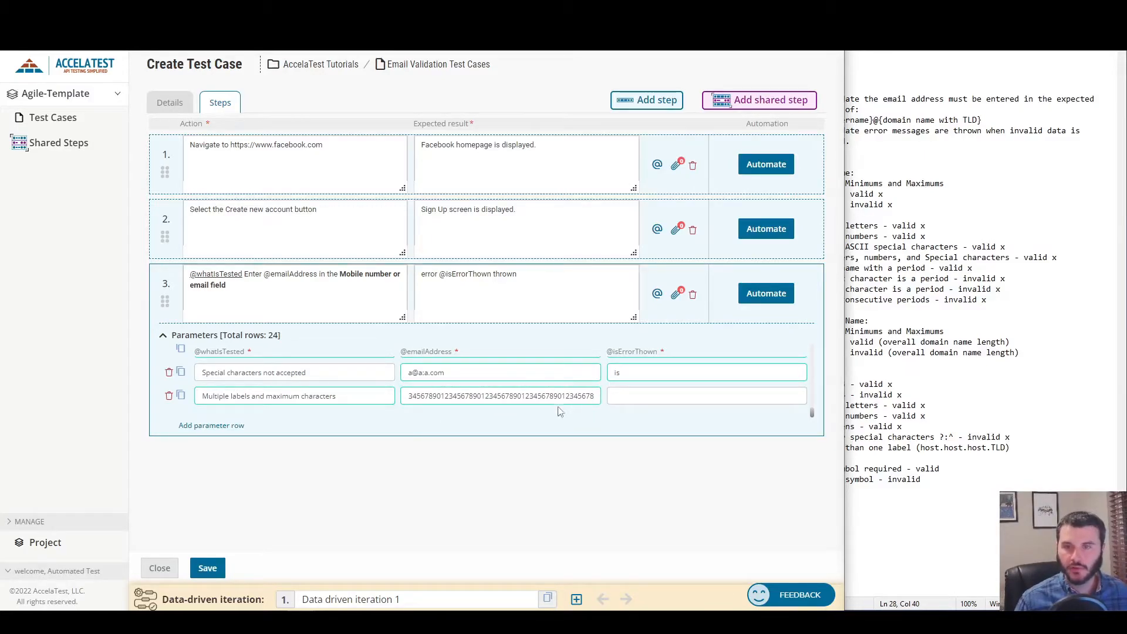
text(.com)
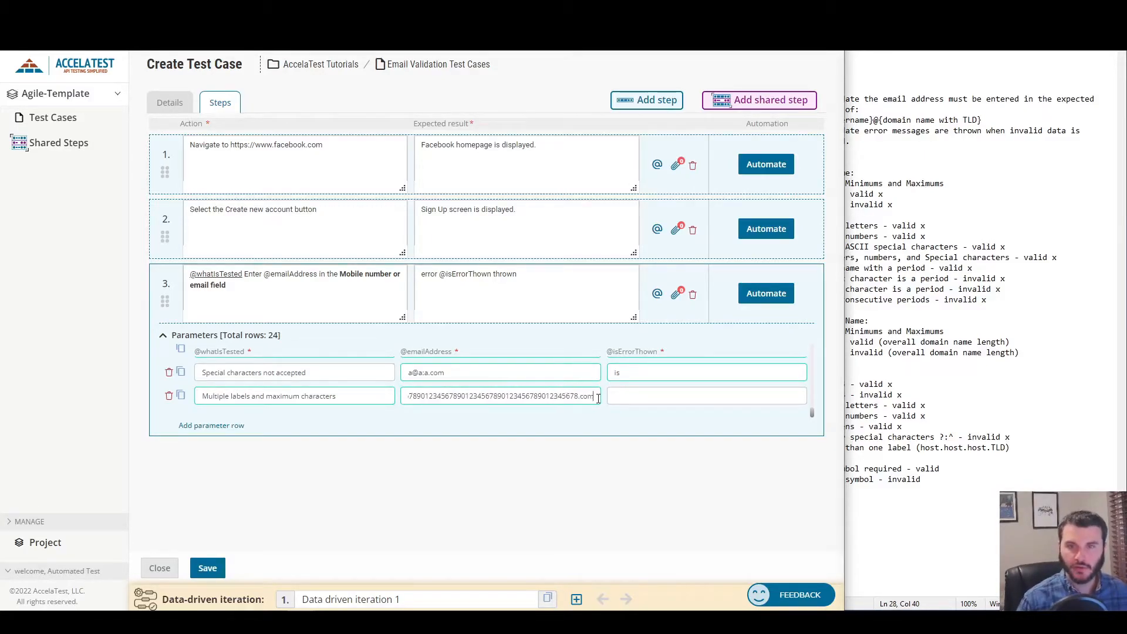
key(Home)
text(a)
key(Delete)
text(@)
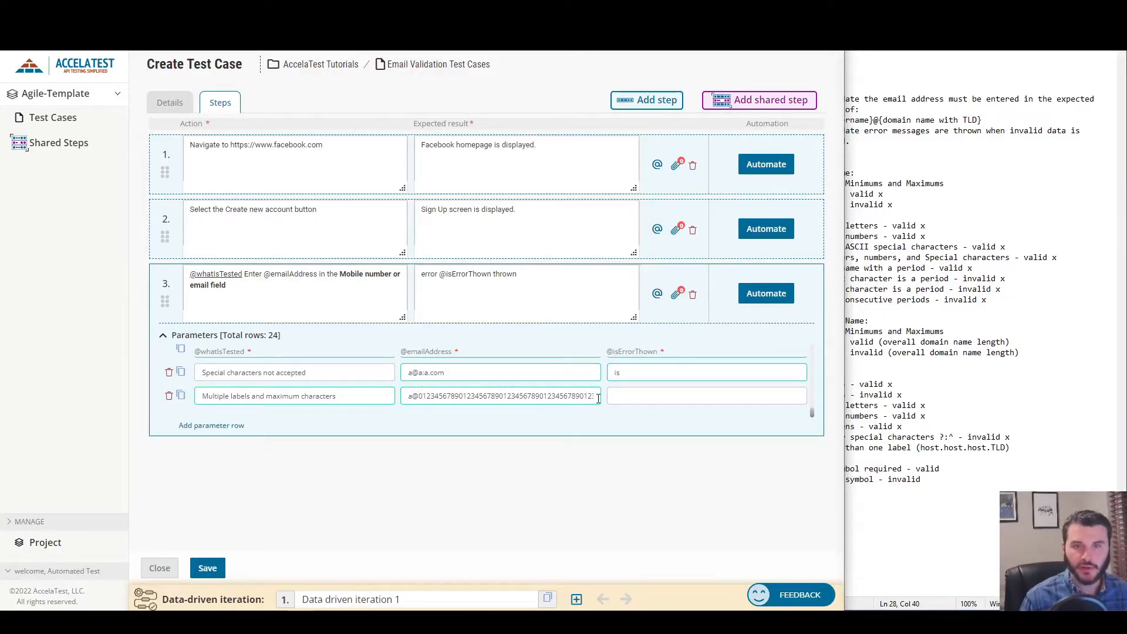
click(732, 399)
text(is not)
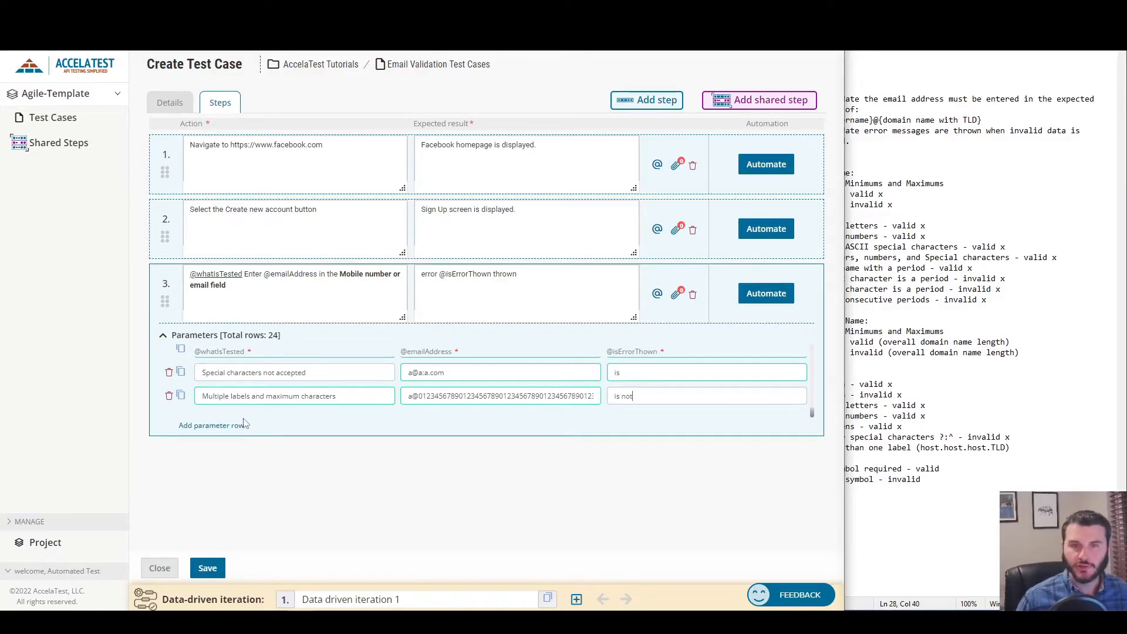
Duplicate the "Multiple labels and maximum characters" row and insert a 9 before .com in the copy's email.
click(210, 425)
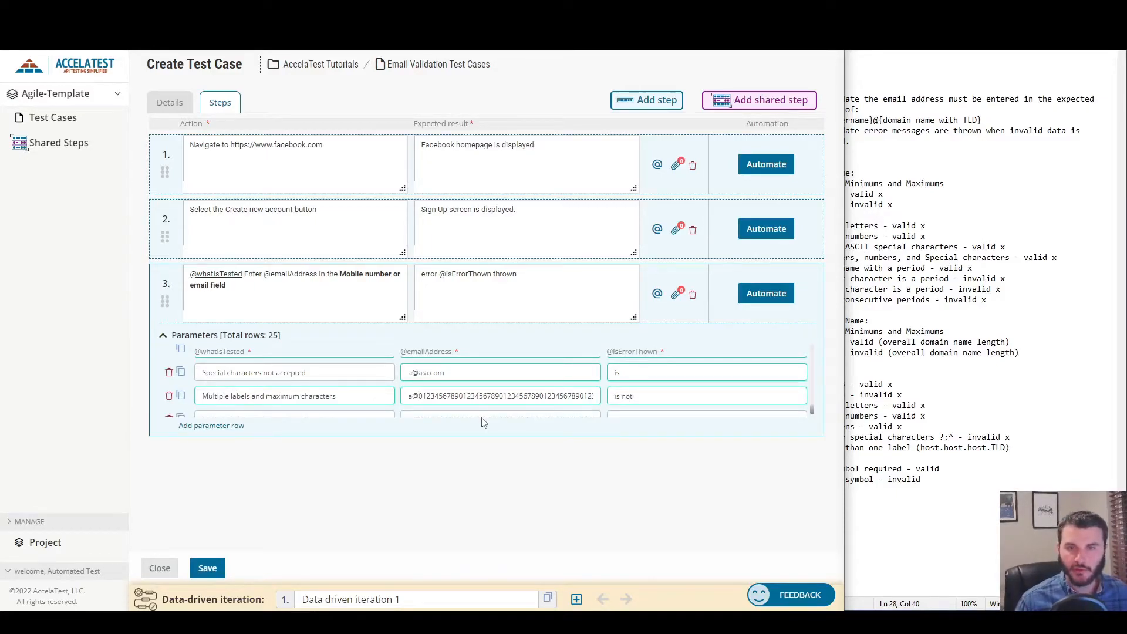
scroll(528, 402, down, 1)
click(579, 396)
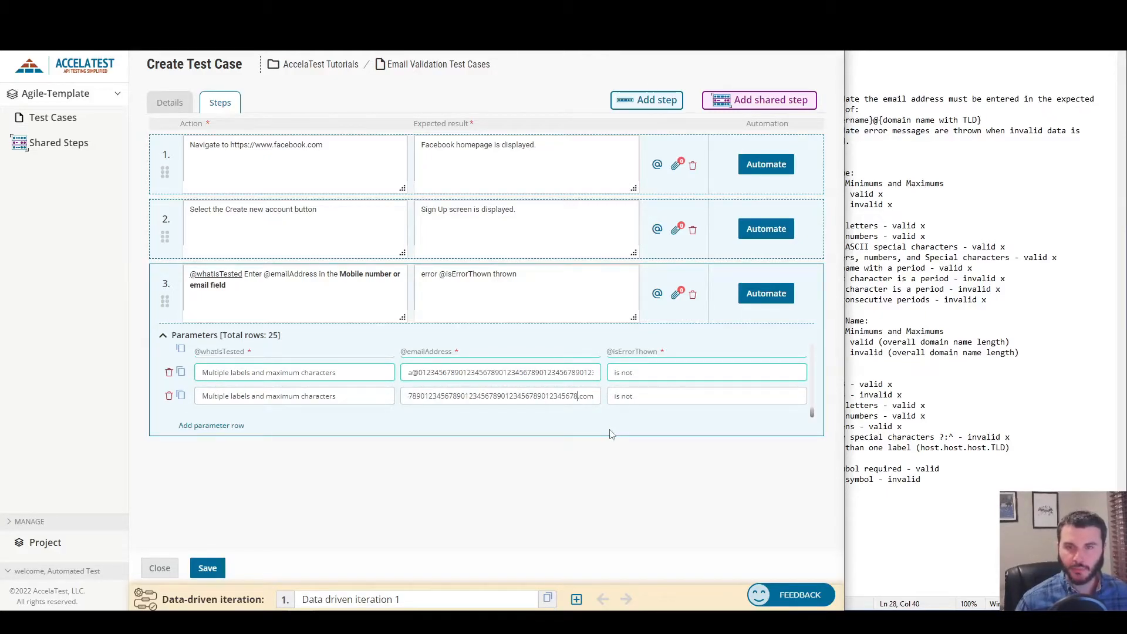
text(9)
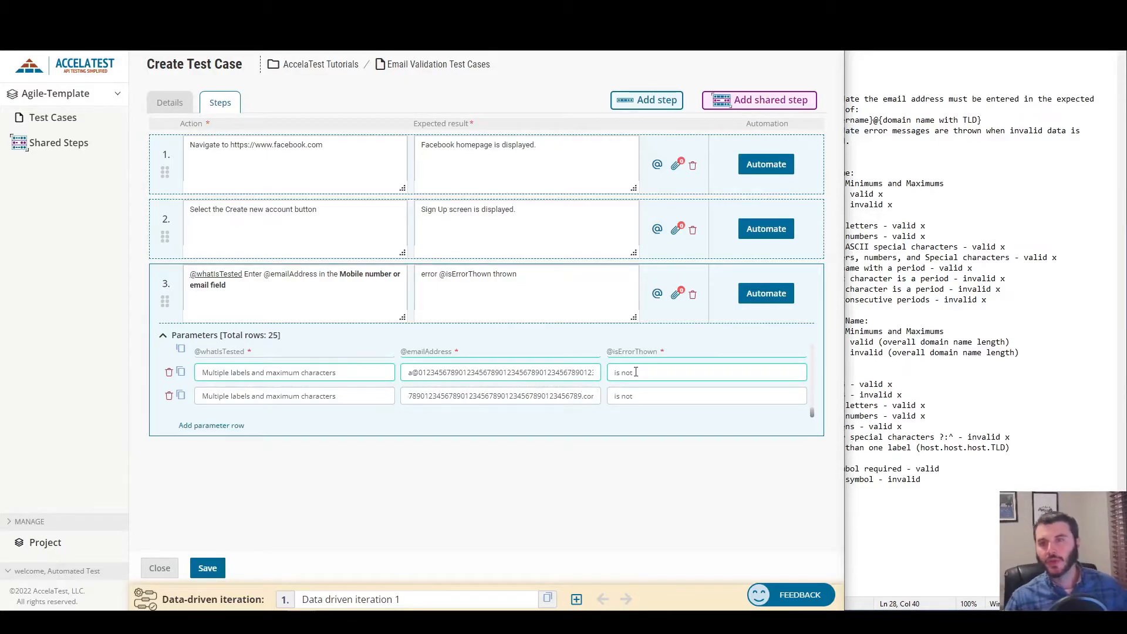
Rename the copied row "Multiple labels and maximum +1 characters" and mark the "More than one label" rule in the notes with an x.
click(1010, 409)
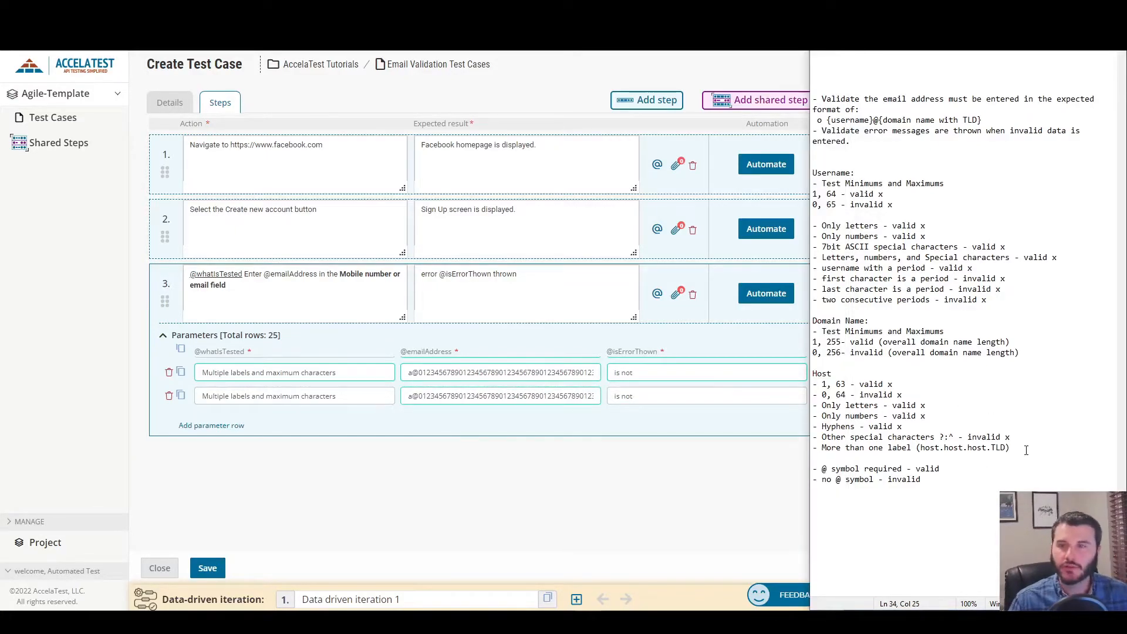
double_click(836, 353)
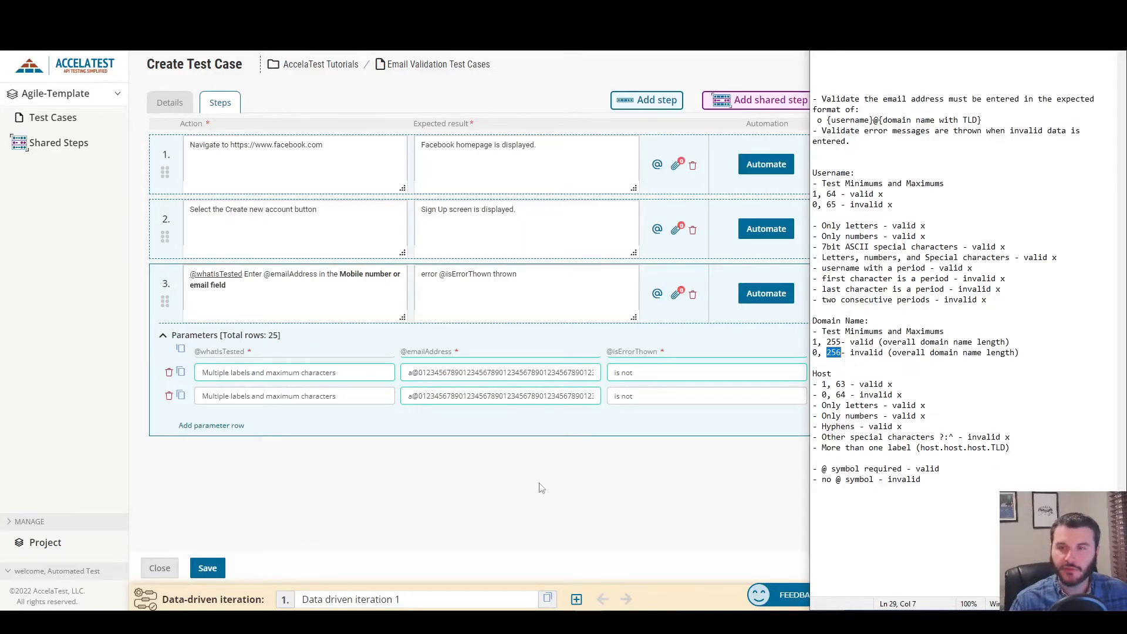
click(357, 396)
click(301, 396)
text(+1)
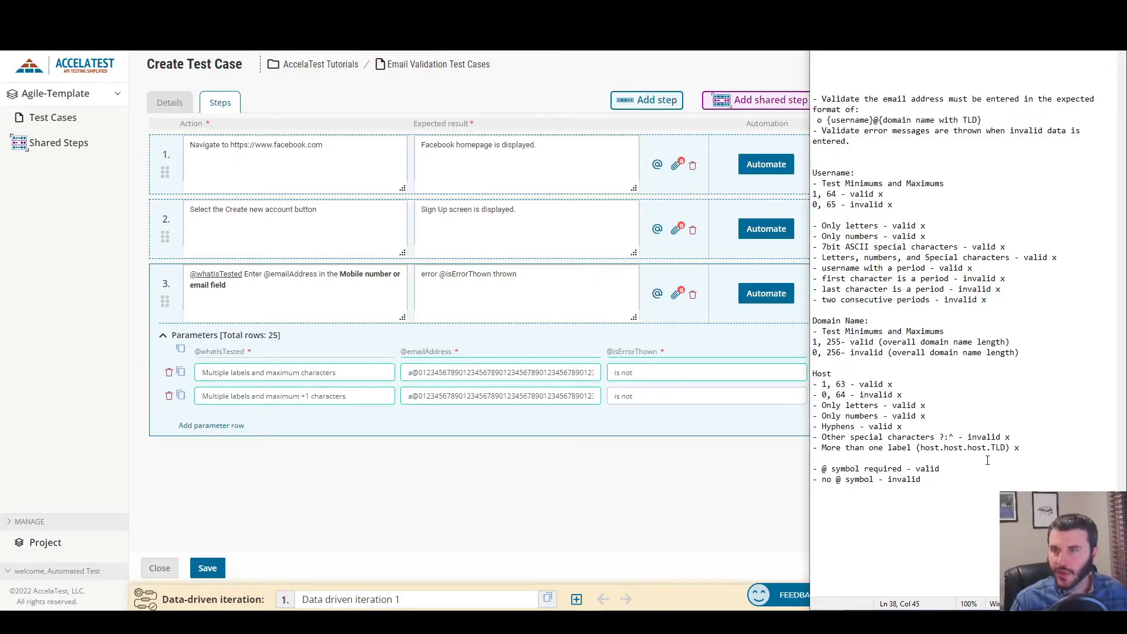
drag(826, 447, 1002, 448)
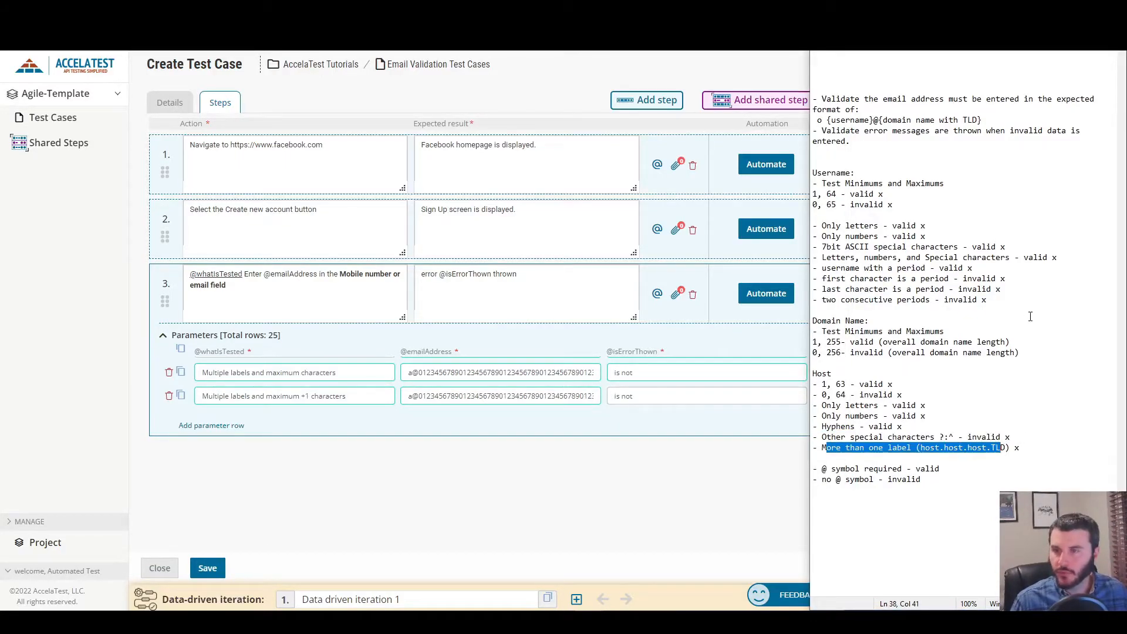
Mark the two overall domain name length rules and the "@ symbol required" rule in the notes with an x.
click(1034, 351)
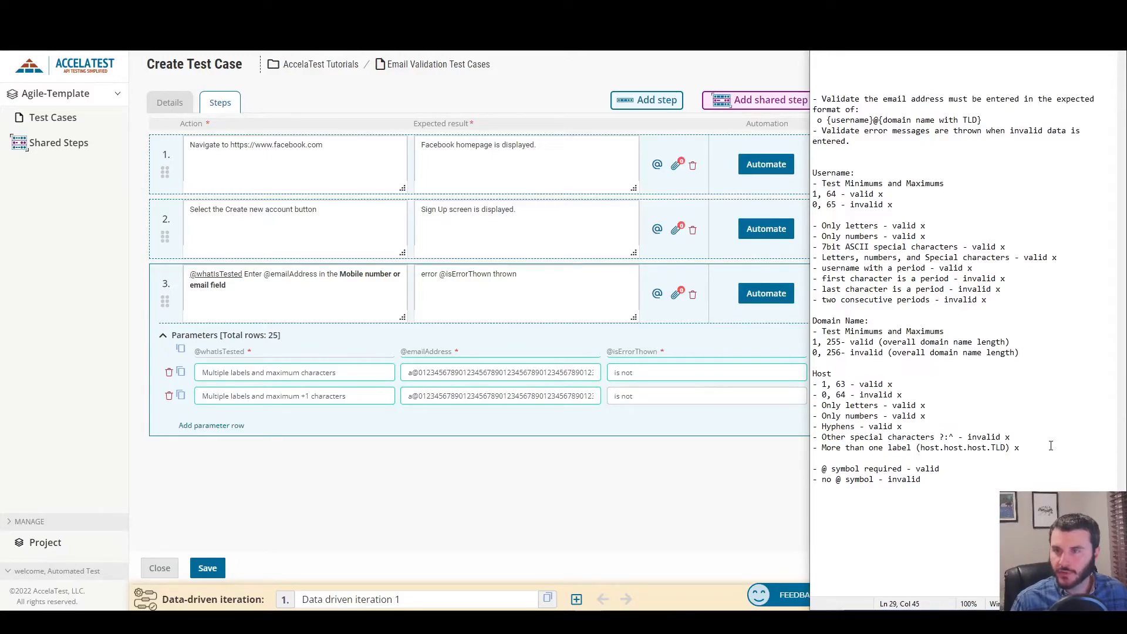
text(x)
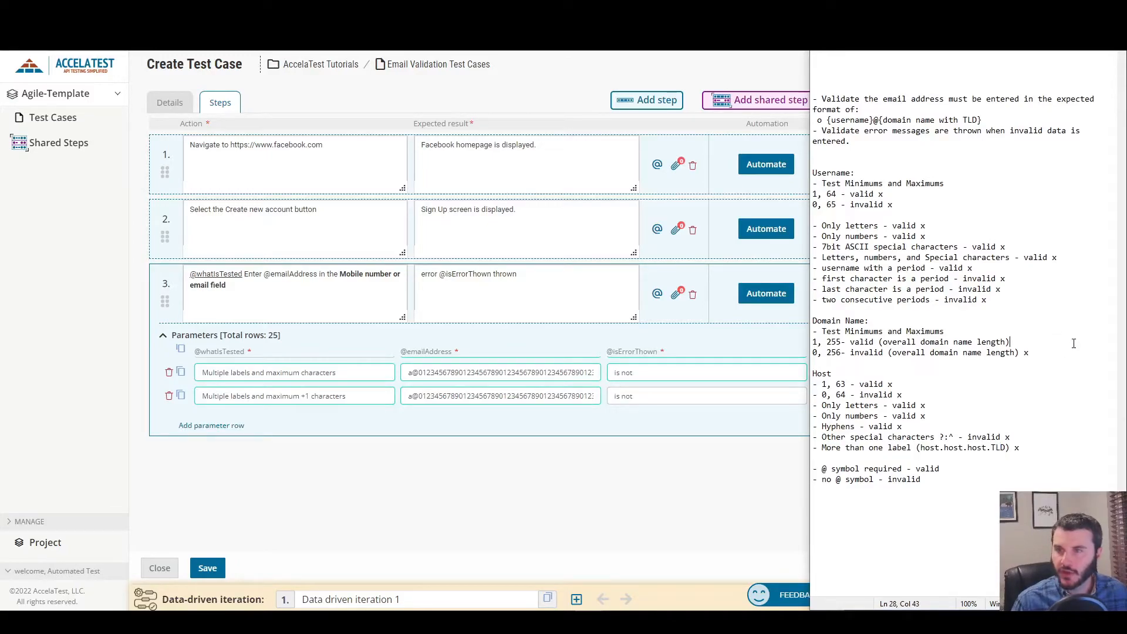
text( x)
drag(965, 461, 964, 470)
click(965, 471)
text(x)
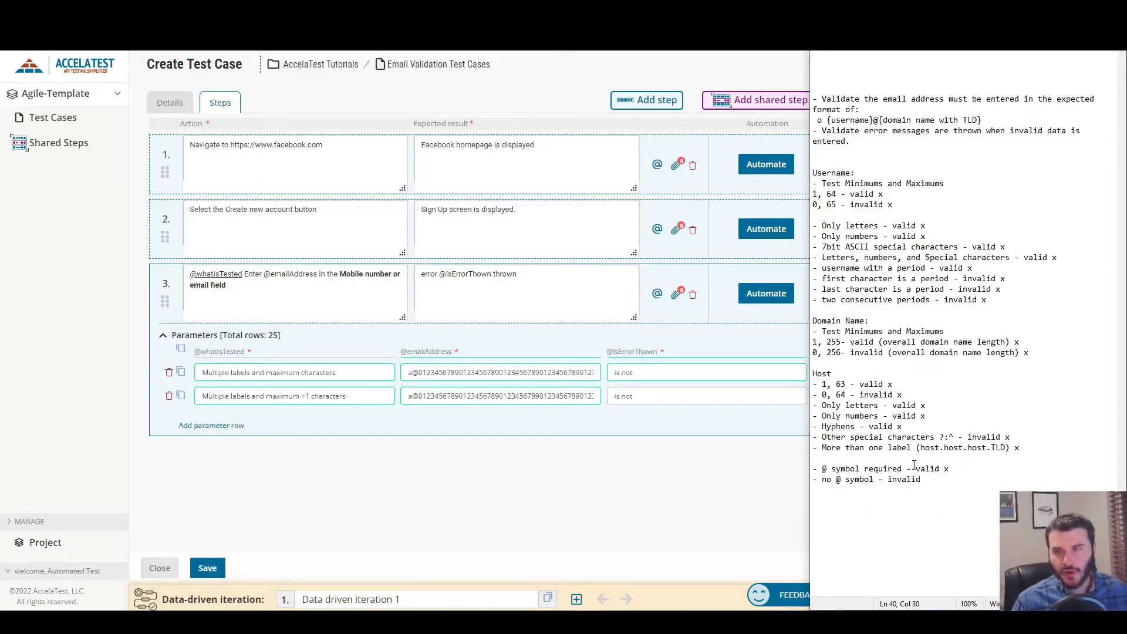
drag(977, 473, 776, 468)
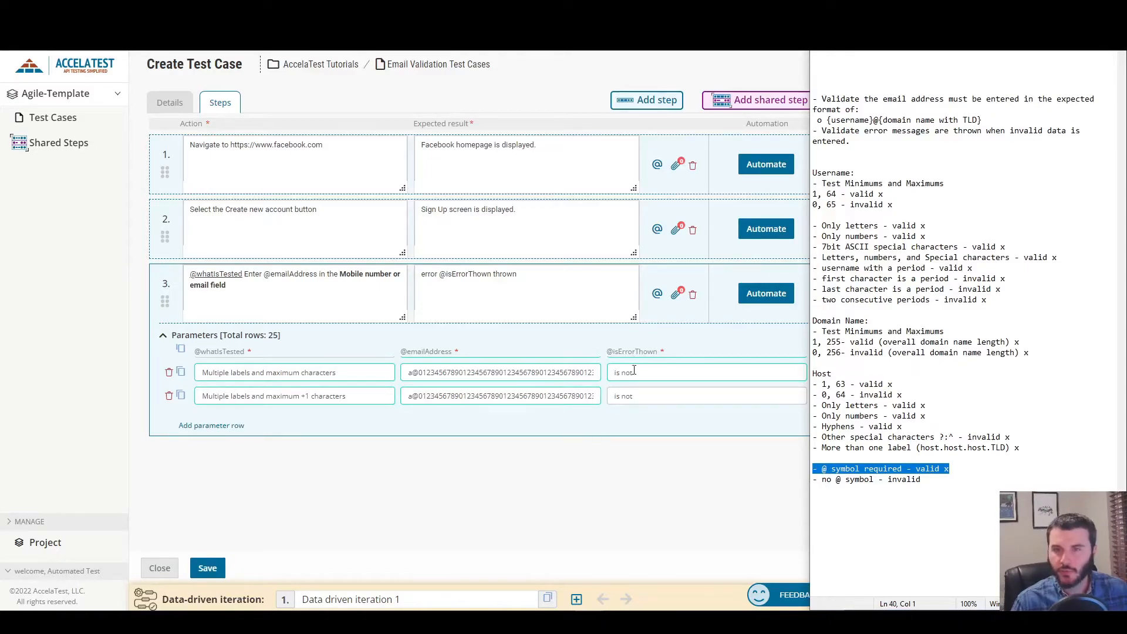
double_click(657, 397)
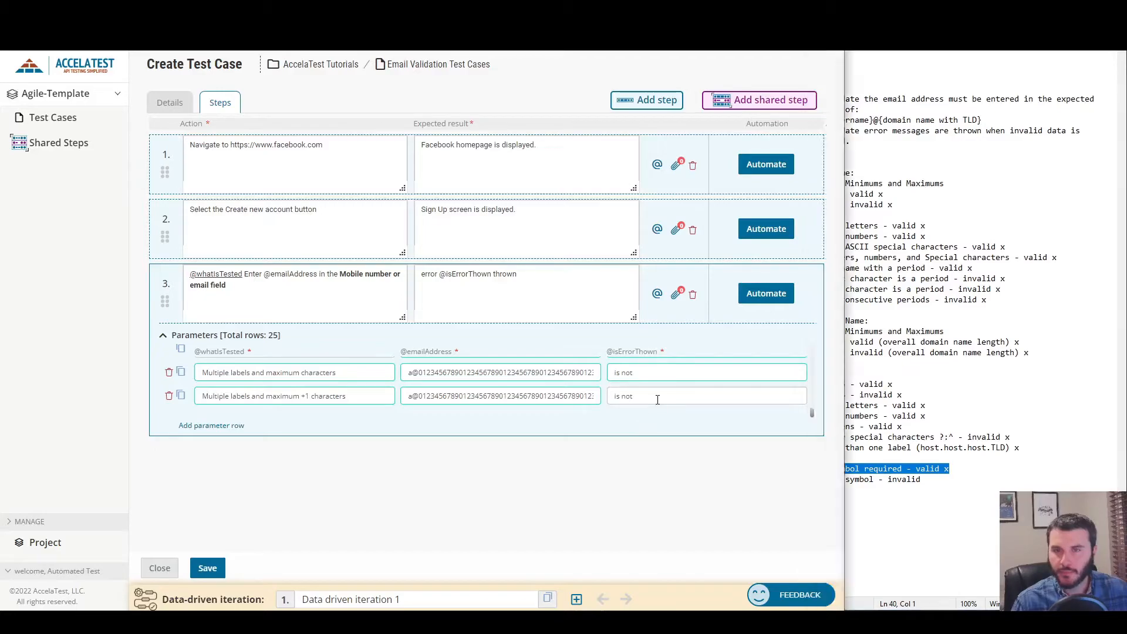
key(BackSpace)
click(914, 473)
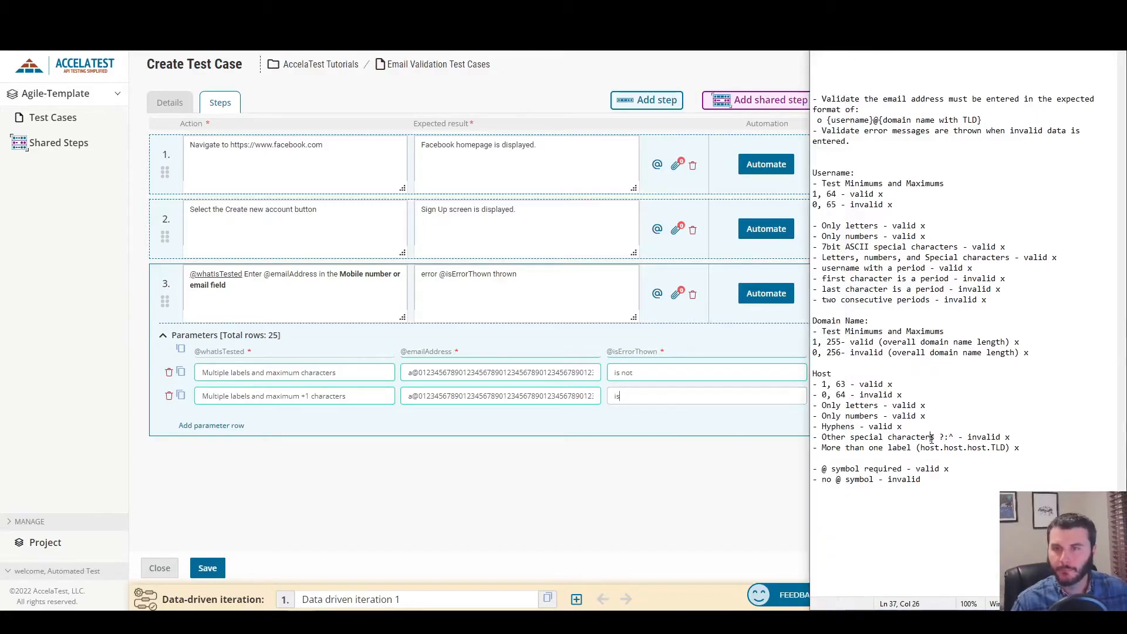
drag(822, 479, 931, 480)
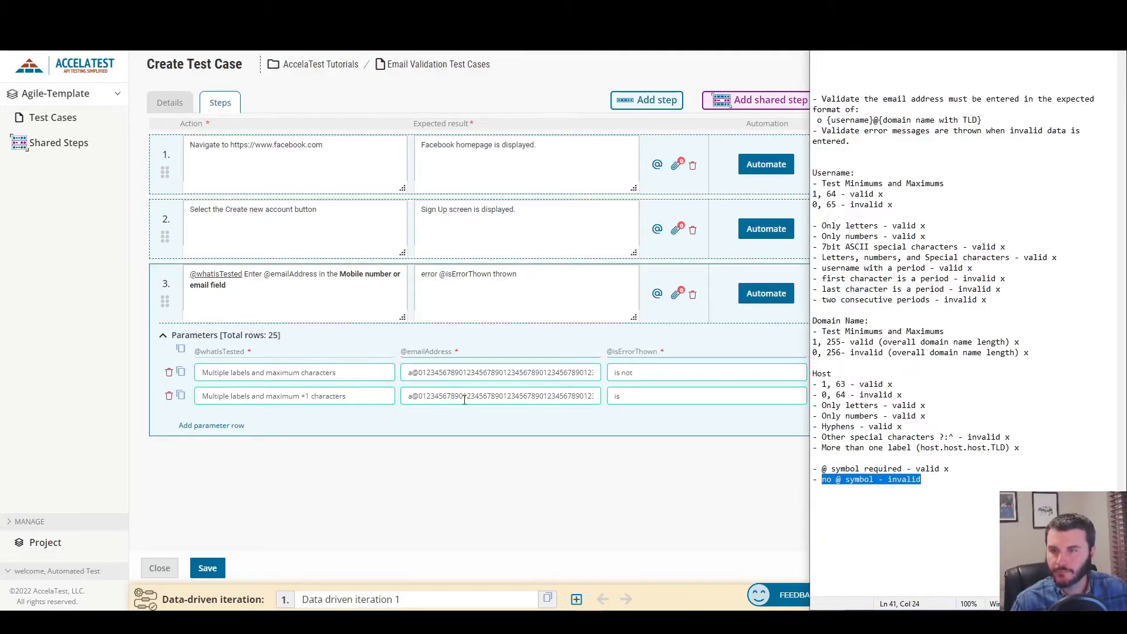
click(208, 425)
click(965, 466)
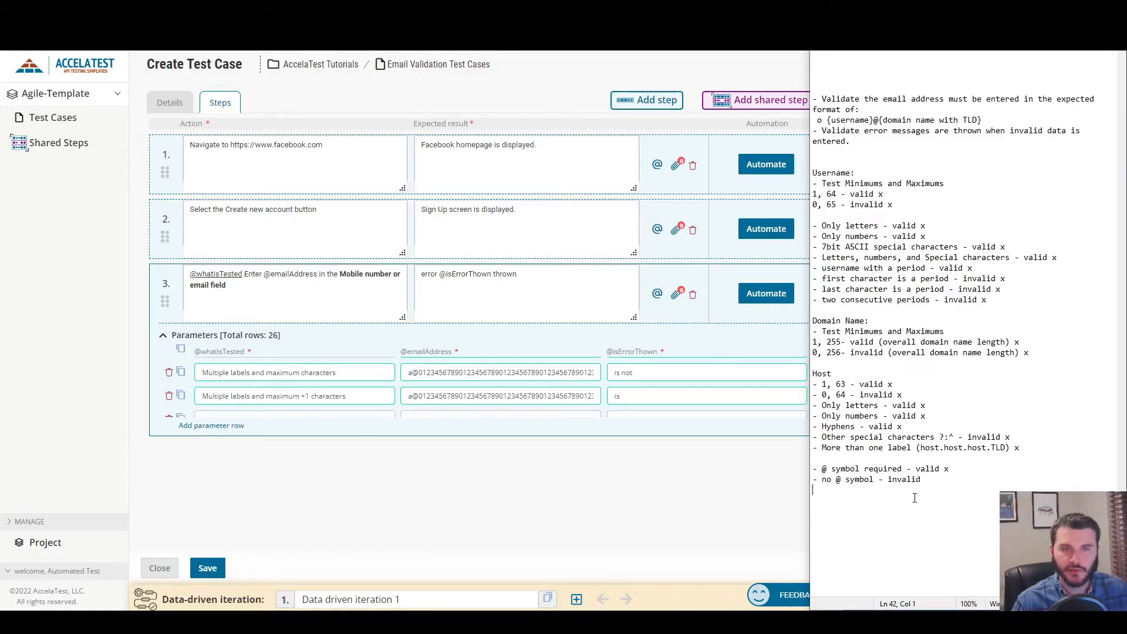
drag(828, 479, 975, 474)
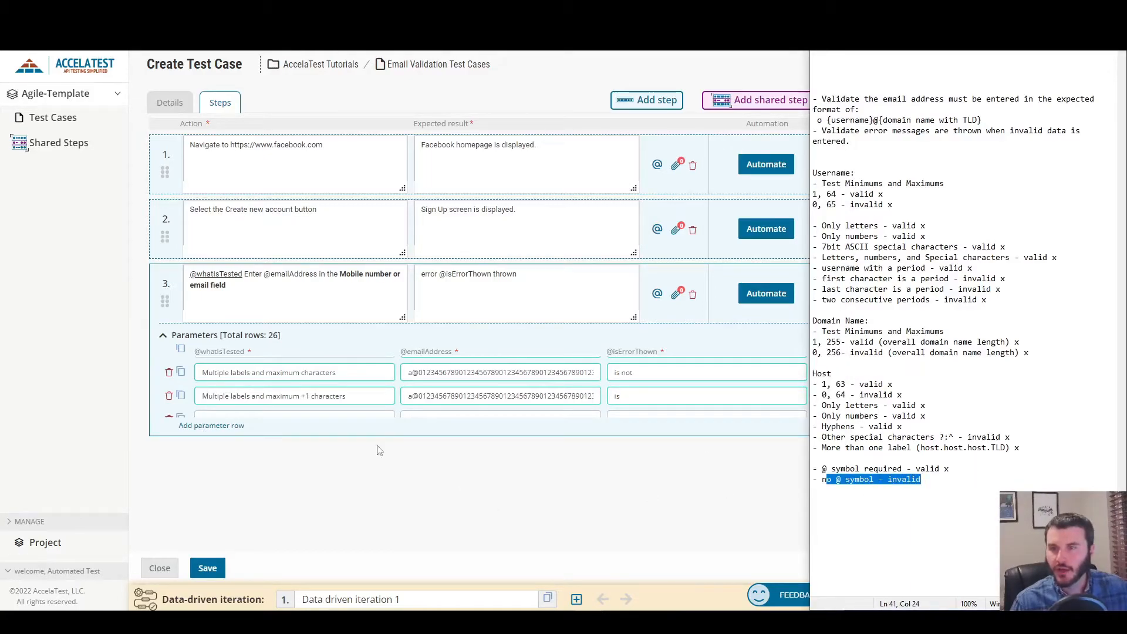
click(717, 388)
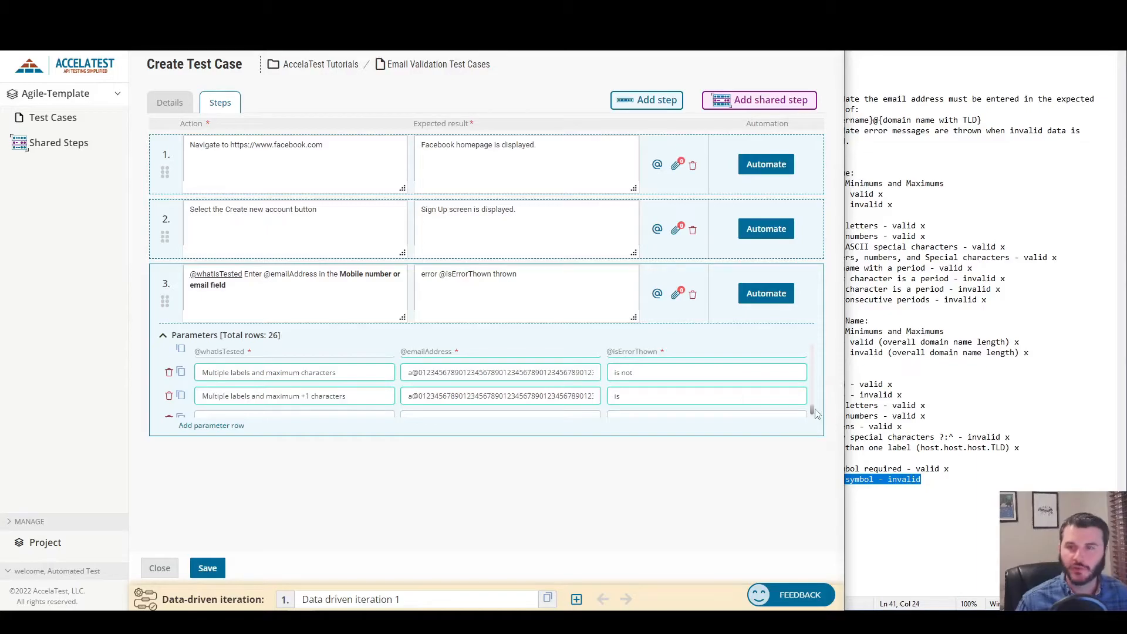
scroll(811, 411, down, 1)
text(No @ symbol)
key(Tab)
text(aa.com)
key(Tab)
text(is)
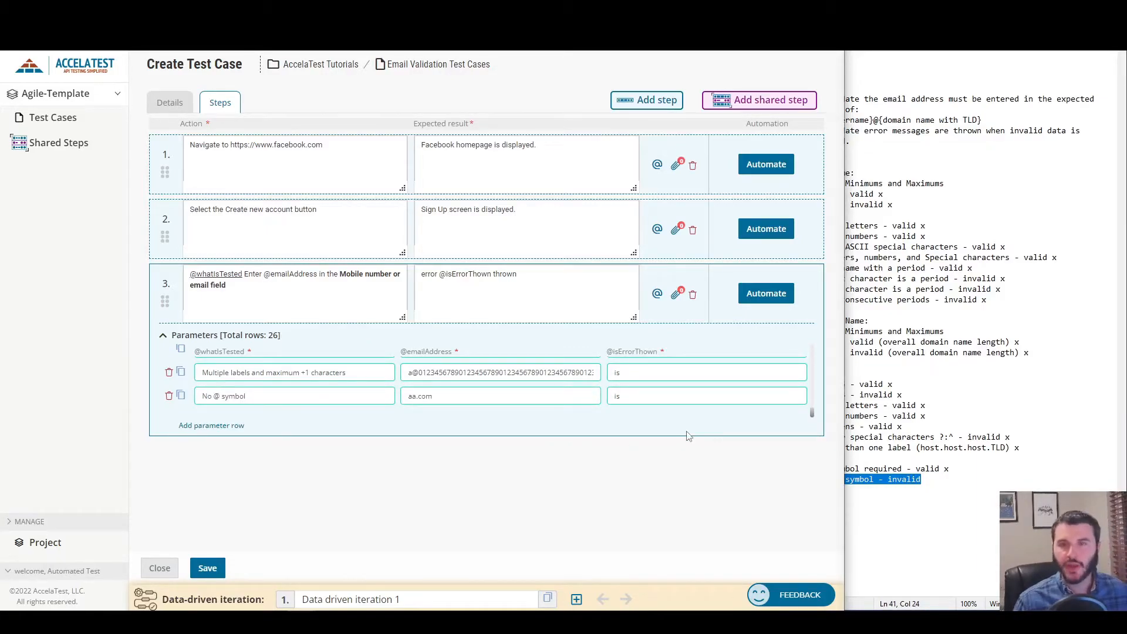
Mark the "no @ symbol" rule in the notes with an x and save the test case.
click(973, 480)
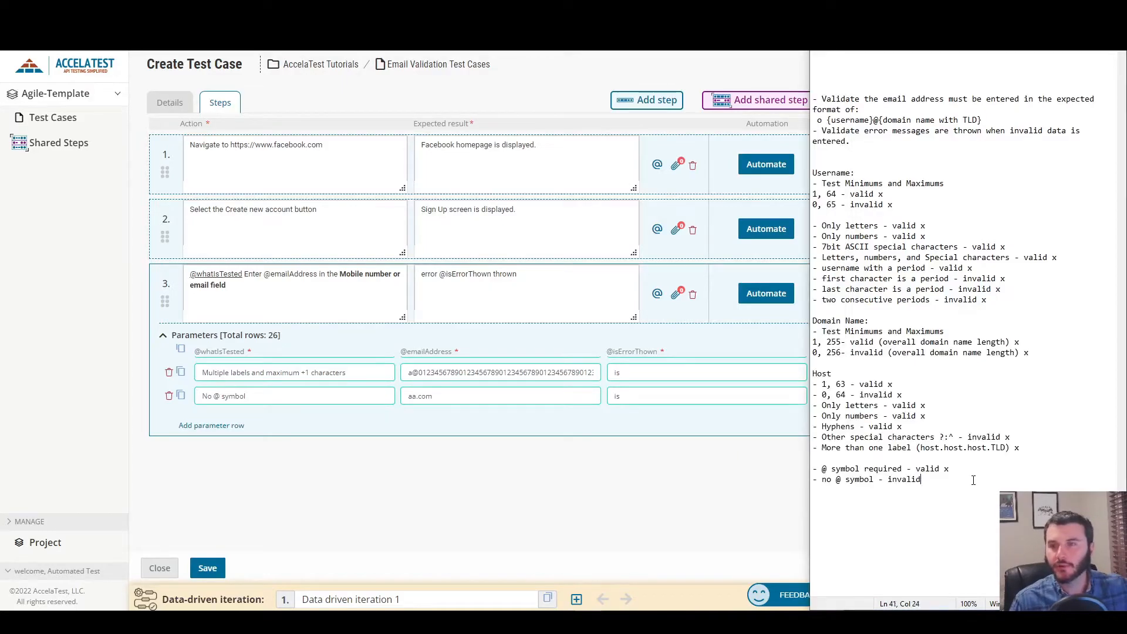
text(x)
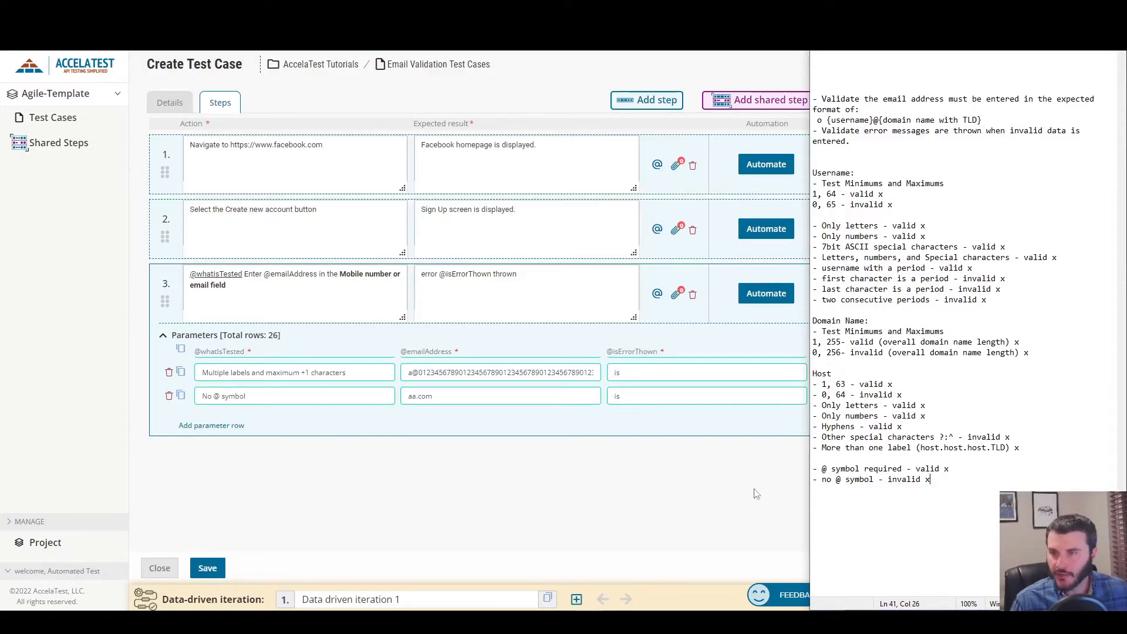
click(284, 514)
click(211, 567)
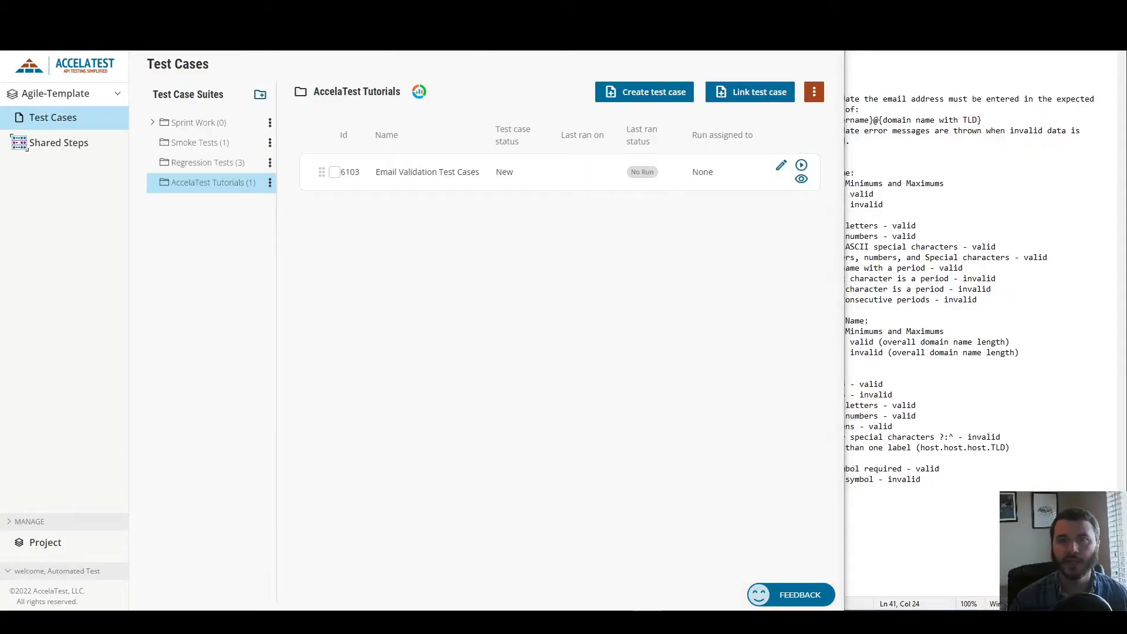
Create a test case titled "Email validation tests cases - Gherkin" with status New and type BDD/Gherkin.
click(656, 92)
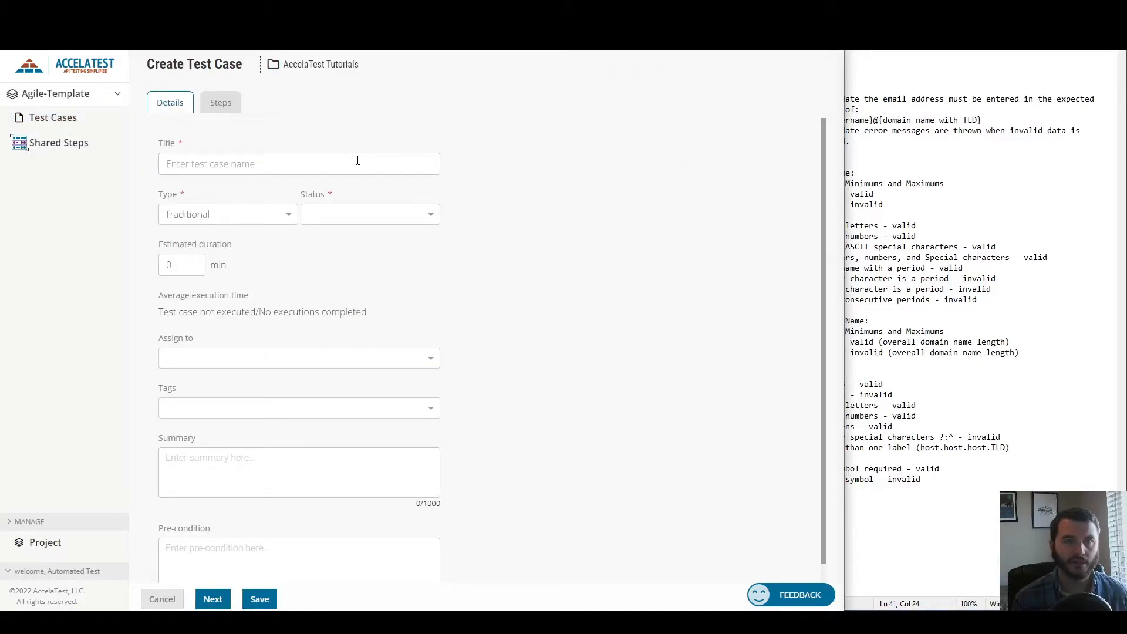
text(Email valid)
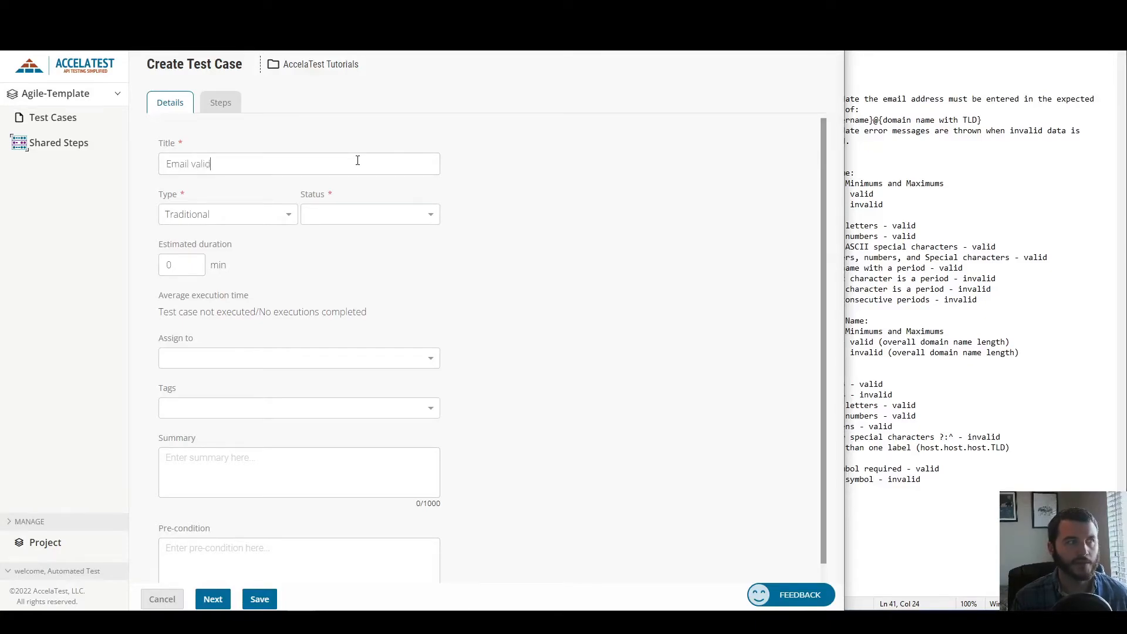
text(ation tests cases =)
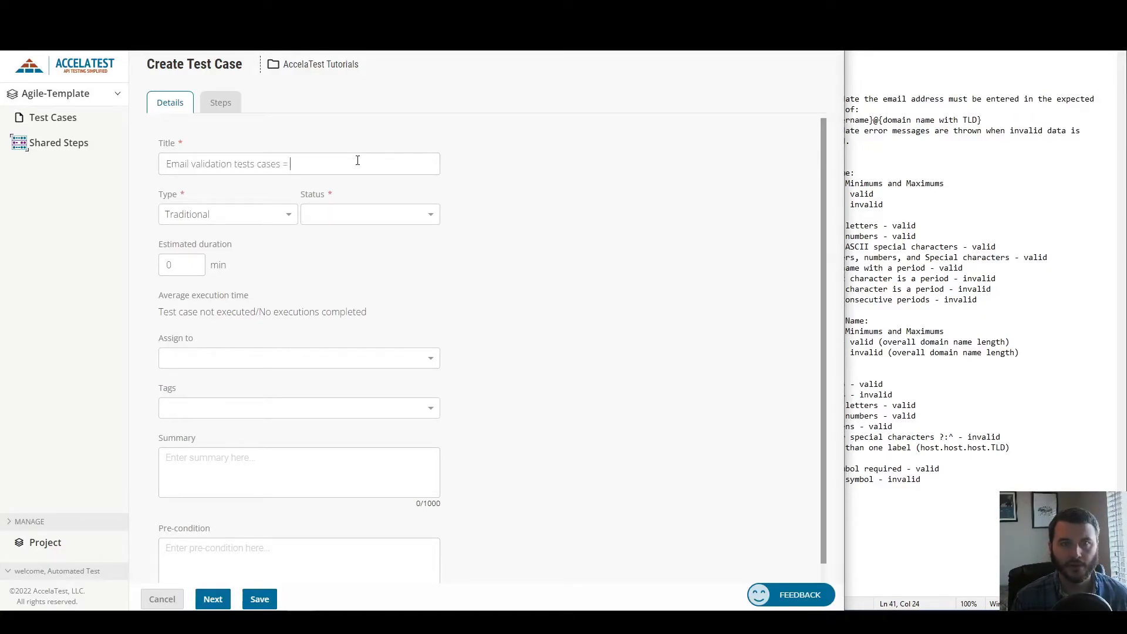
text( Gherkin)
click(376, 216)
click(320, 234)
click(246, 214)
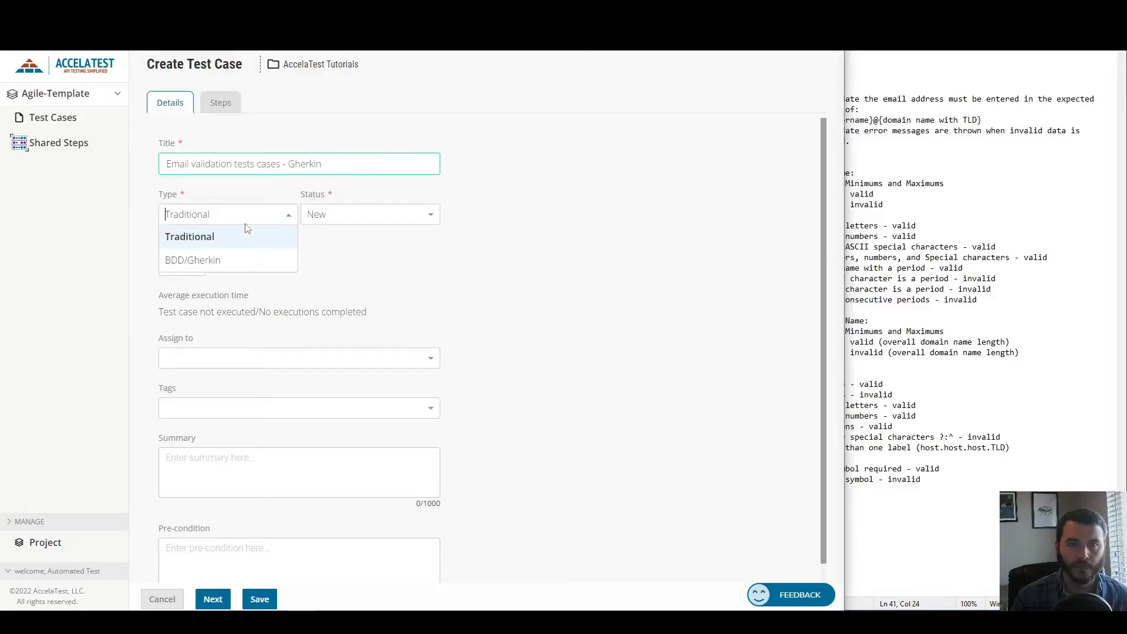
click(220, 261)
click(221, 103)
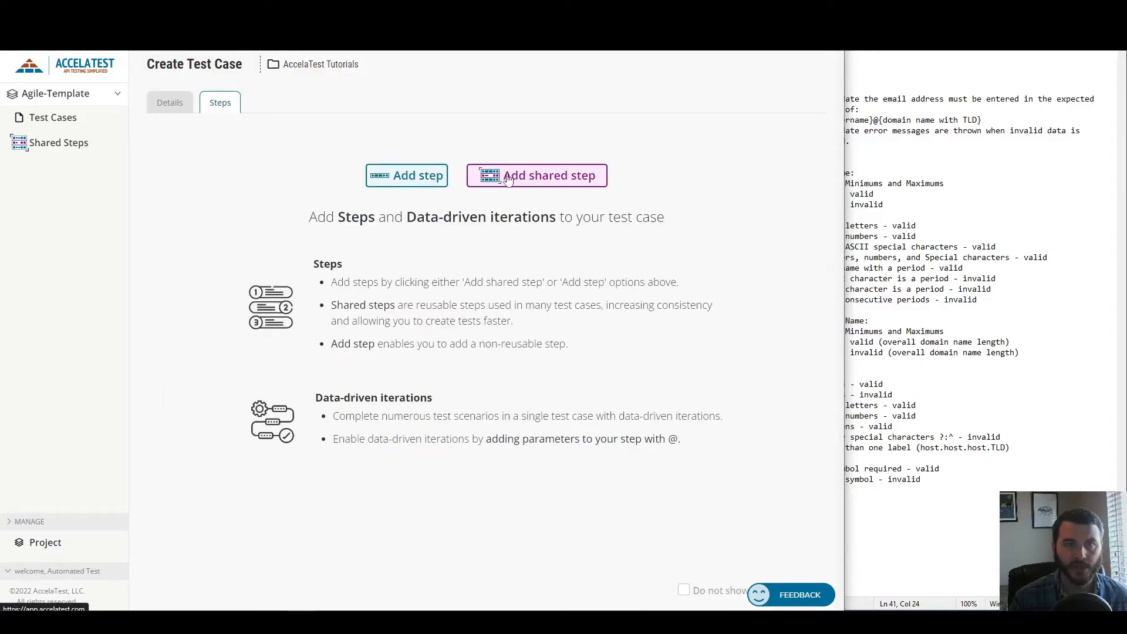
click(427, 179)
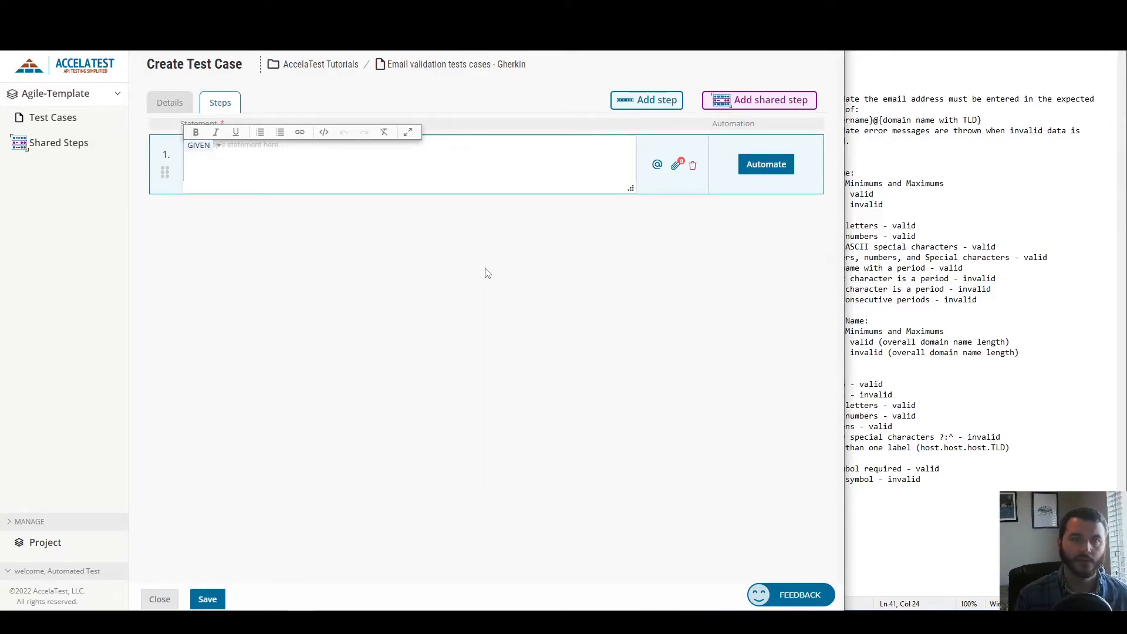
text(an email address of @emailAddress)
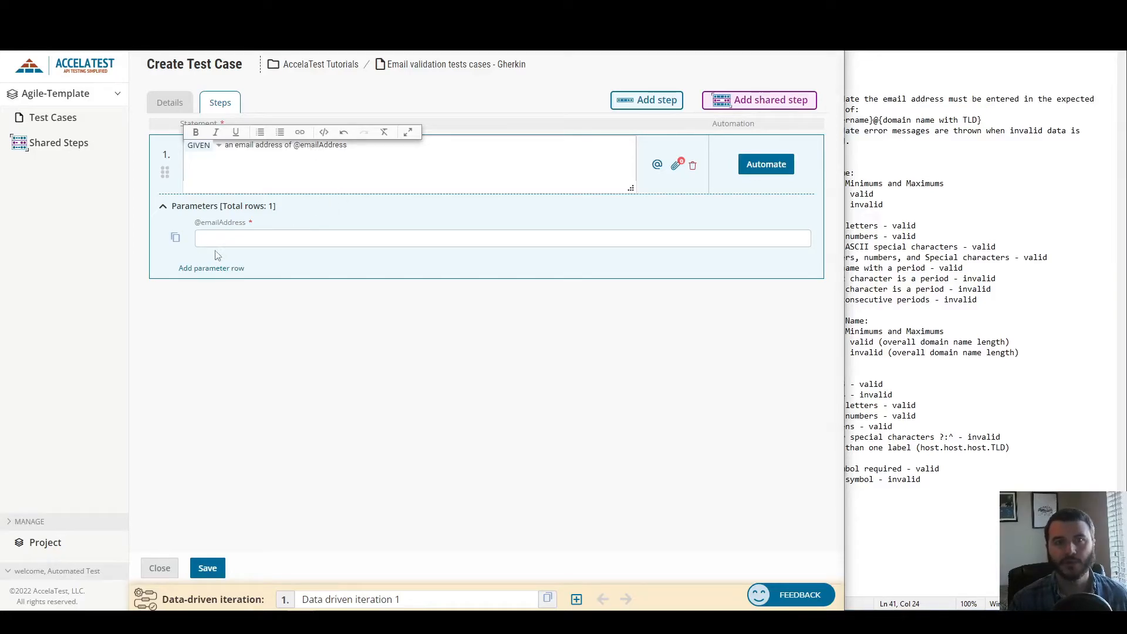
Add a second step with the WHEN keyword reading "the Facebook form is submitted".
click(662, 107)
click(212, 294)
click(199, 324)
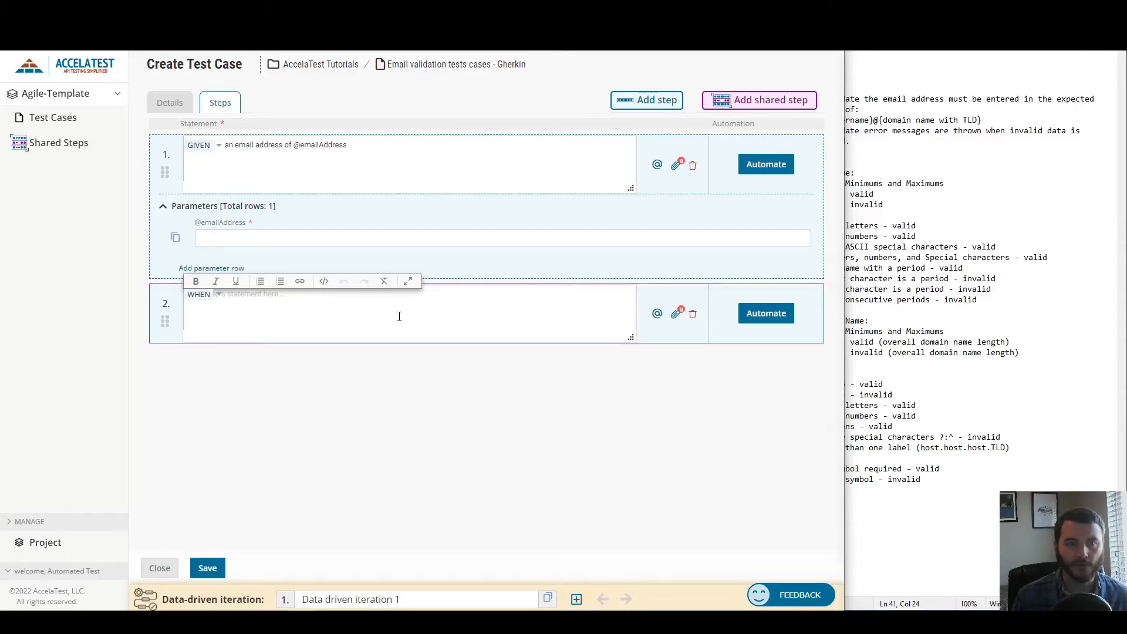
text(the Facebook form is submitted)
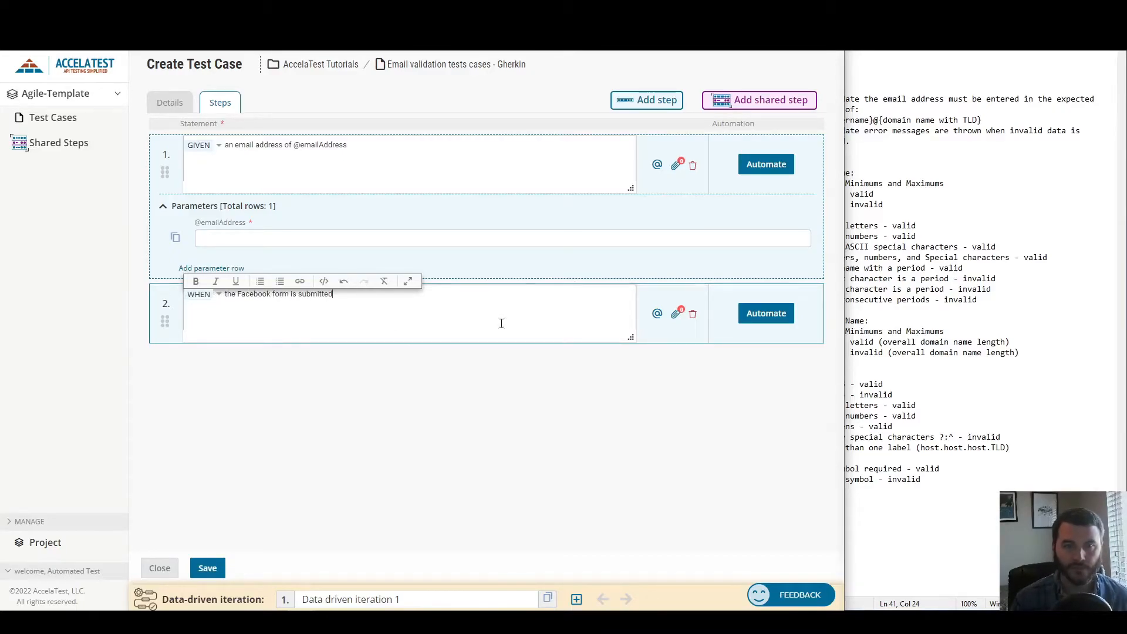
click(665, 103)
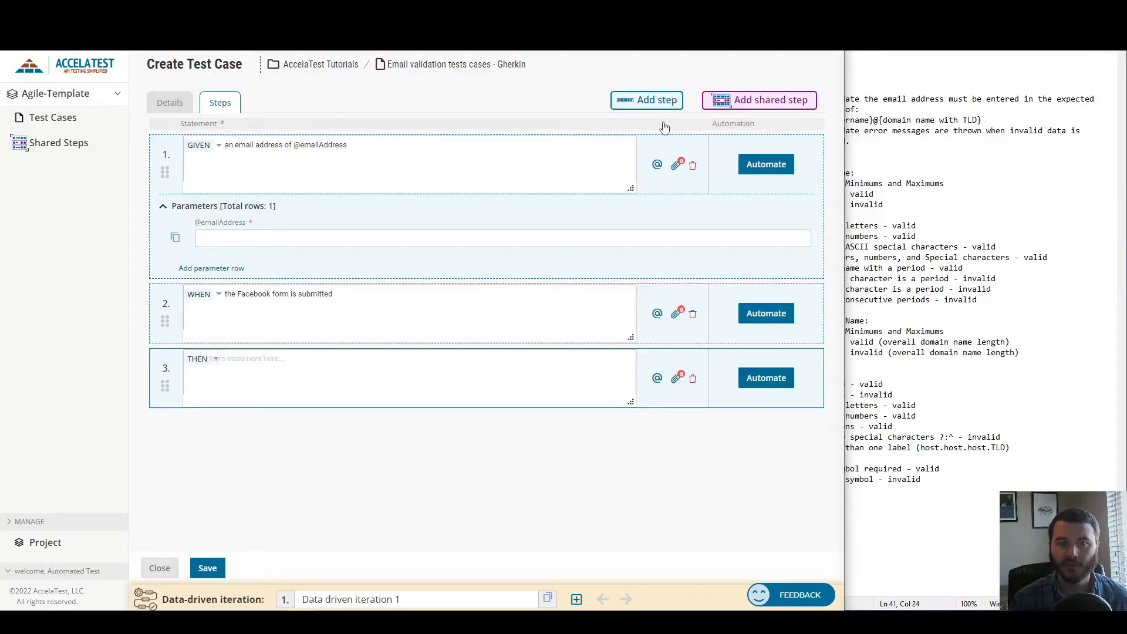
click(373, 363)
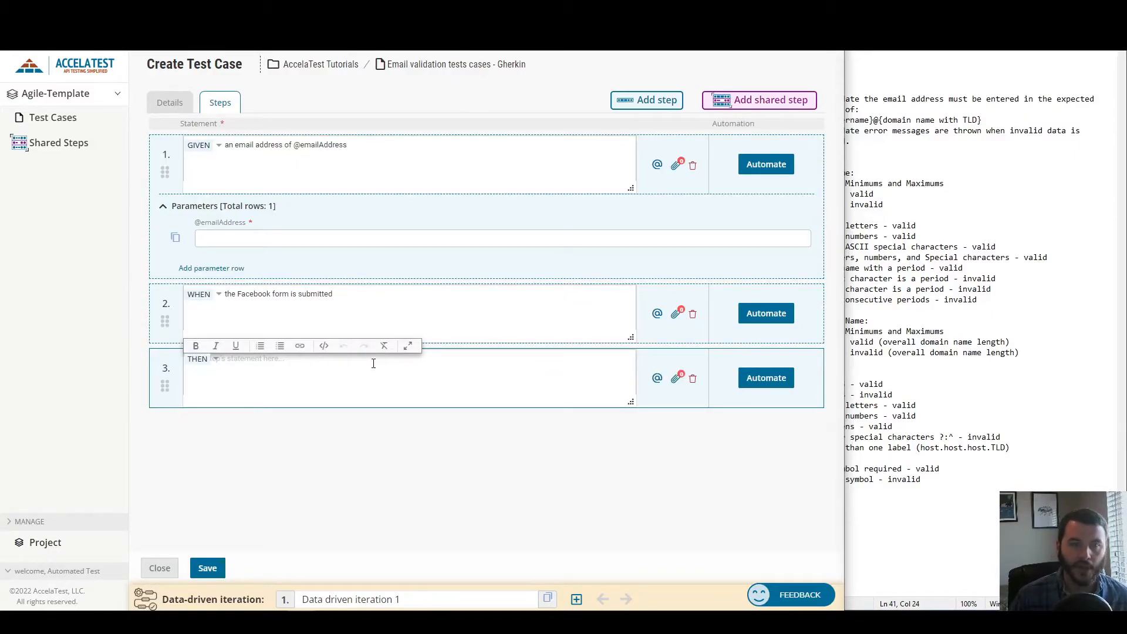
text(an error)
text( is)
key(BackSpace)
key(BackSpace)
text(@)
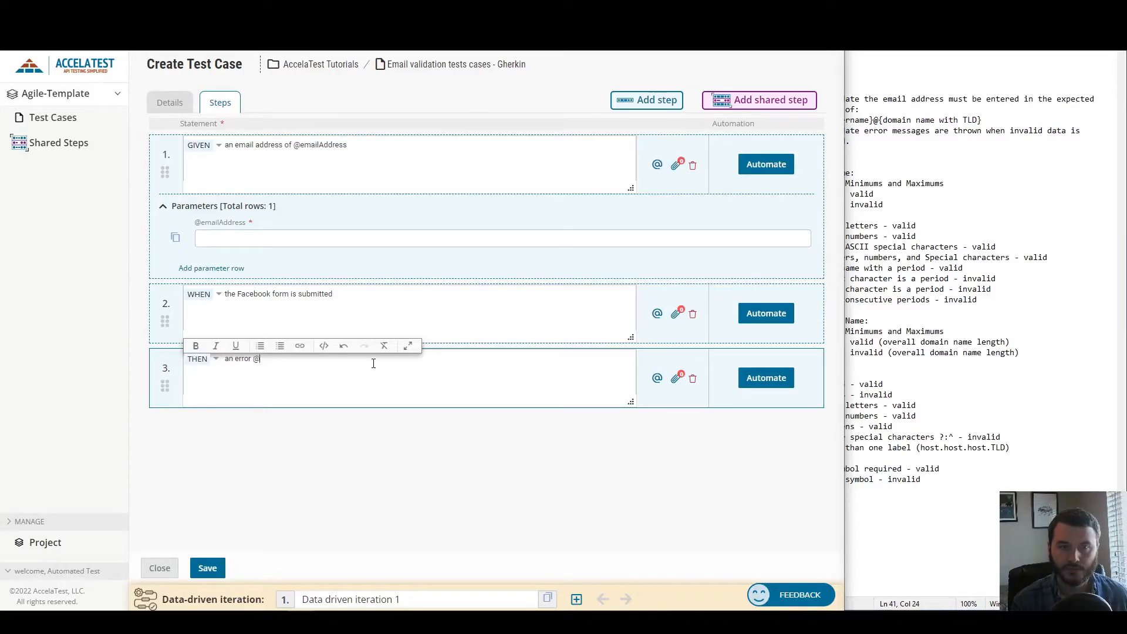
text(isErrorThrown)
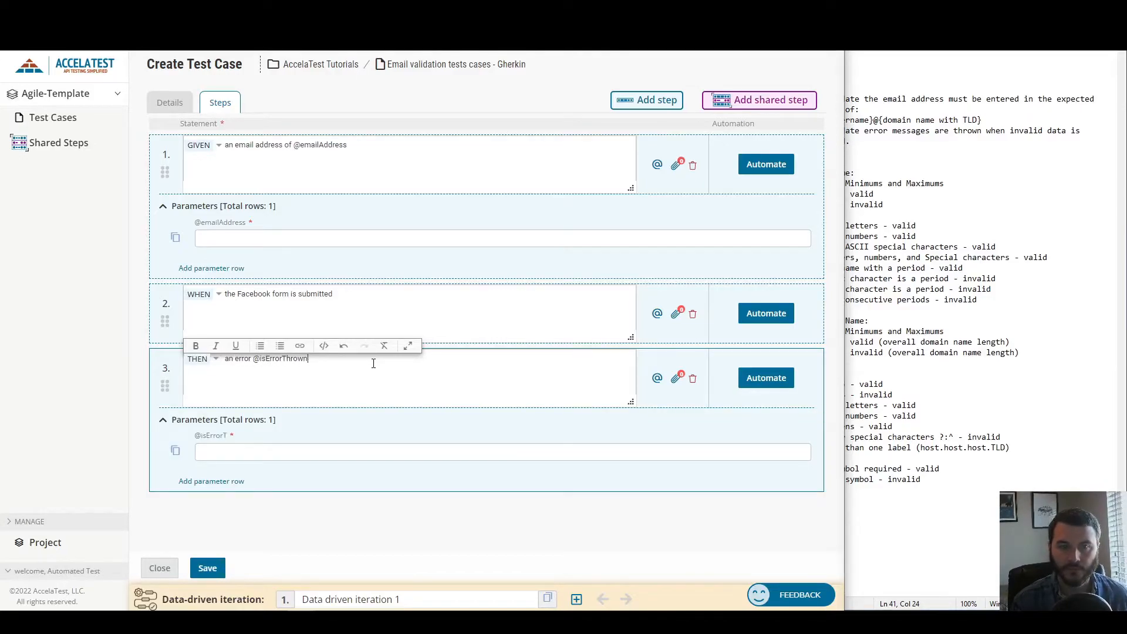
text( thrown)
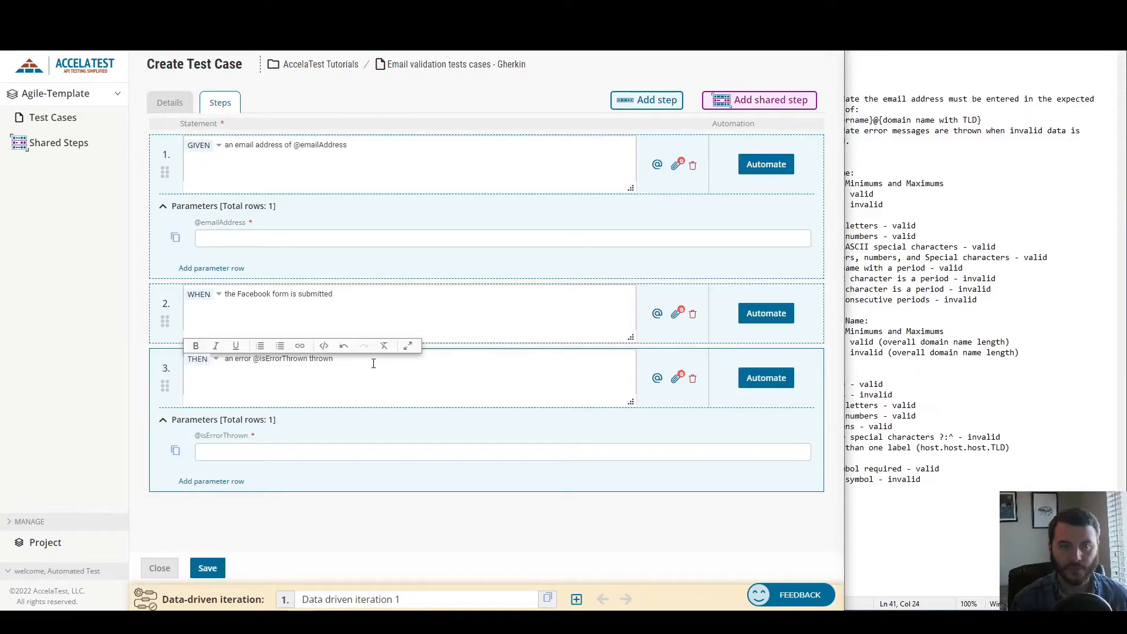
click(507, 561)
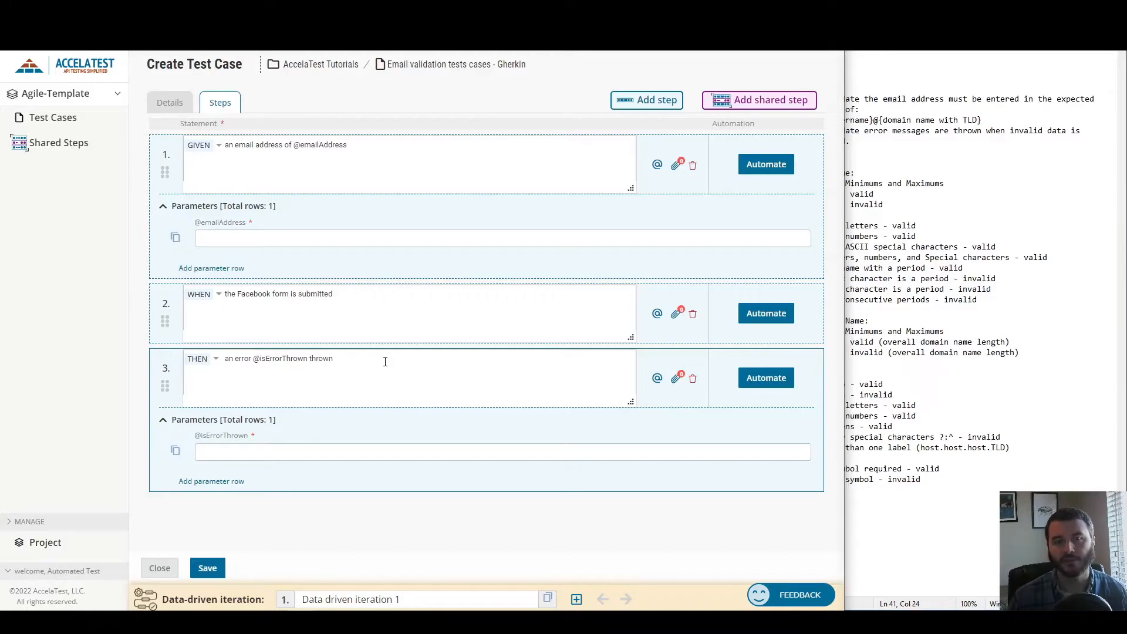
Review the rules in the notes and the first parameter row of the existing Email Validation Test Cases.
click(1027, 300)
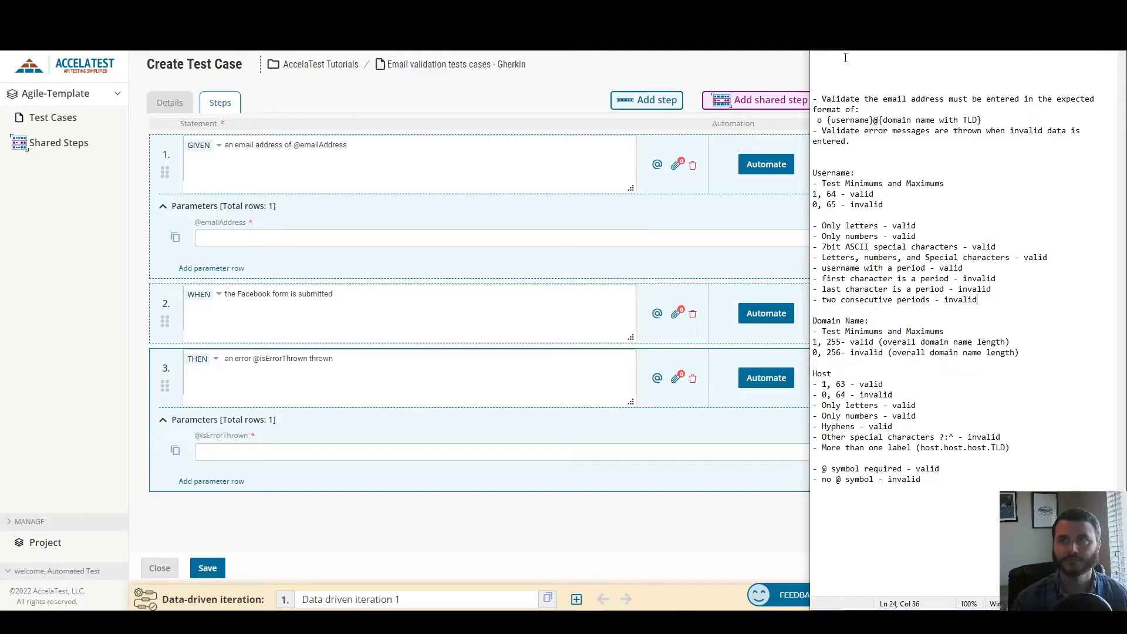
click(426, 325)
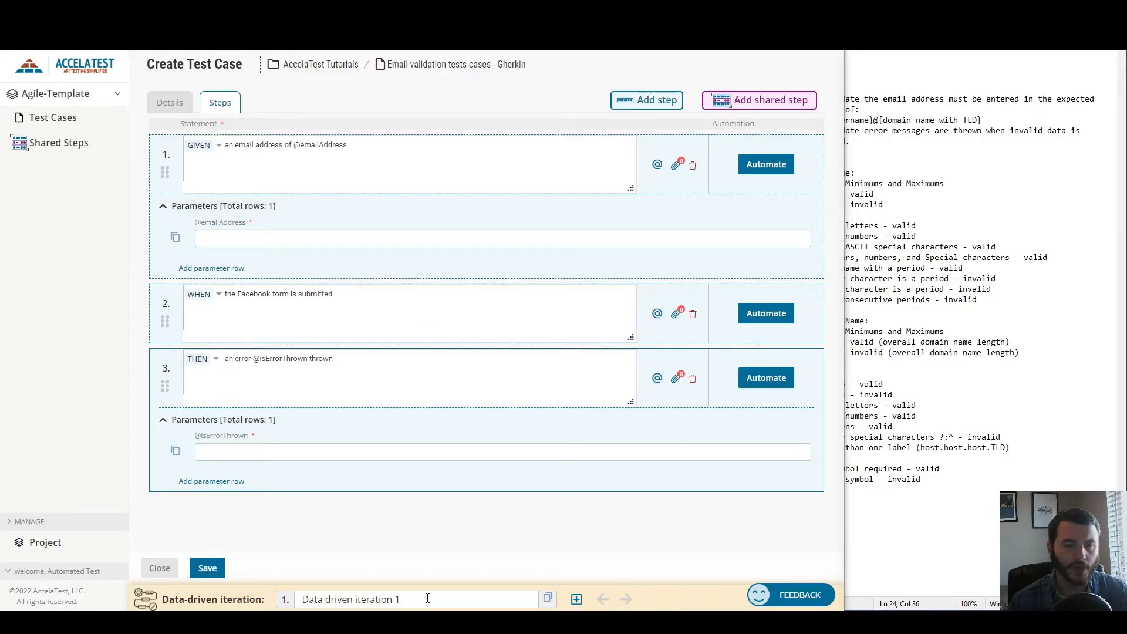
drag(458, 599, 297, 598)
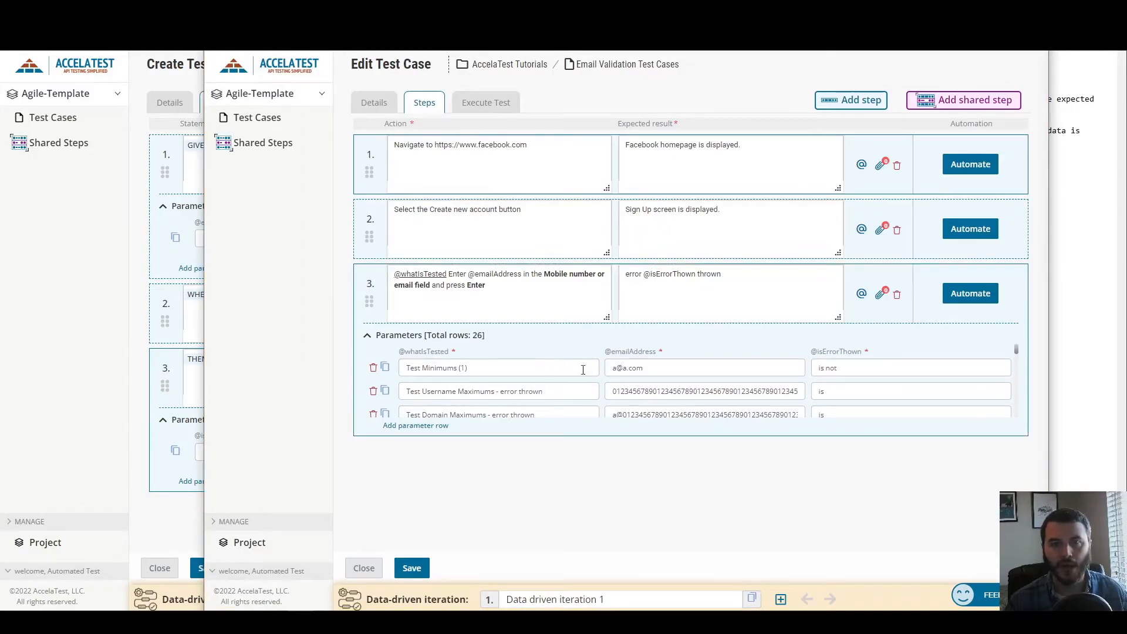
double_click(683, 372)
click(904, 370)
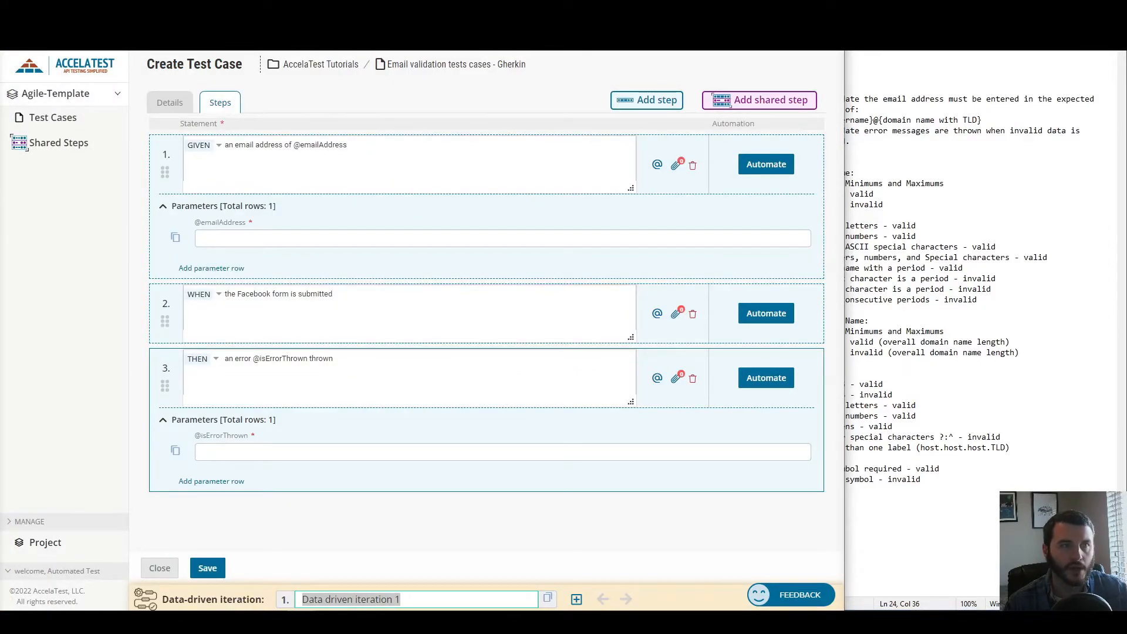
triple_click(467, 597)
text(Test Minimums (1))
click(502, 238)
text(a@a.com)
click(335, 452)
text(is not)
click(575, 602)
click(627, 602)
triple_click(390, 599)
text(Test Username Maximums - error thrown)
click(276, 238)
text(0123456789012345678901234567890123456789012345678901234567890123w@a.com)
click(276, 452)
text(is)
click(577, 600)
click(627, 600)
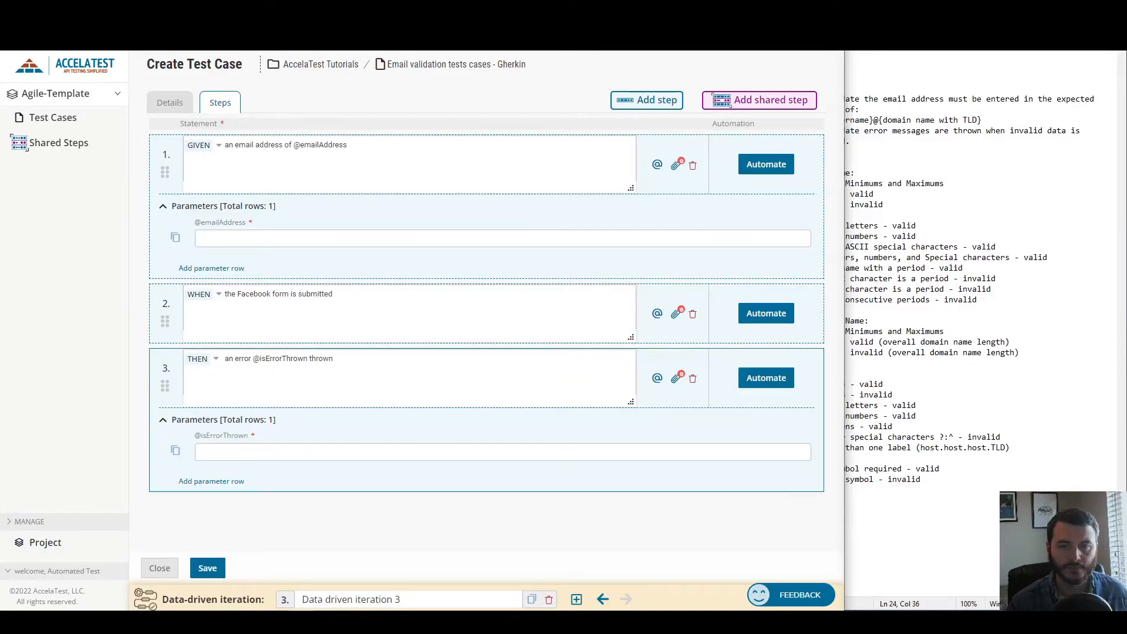
triple_click(424, 601)
text(Test Domain Maximums - error thrown)
click(352, 238)
text(a@012345678901234567890123456789012345678901234567890123456789012w.com)
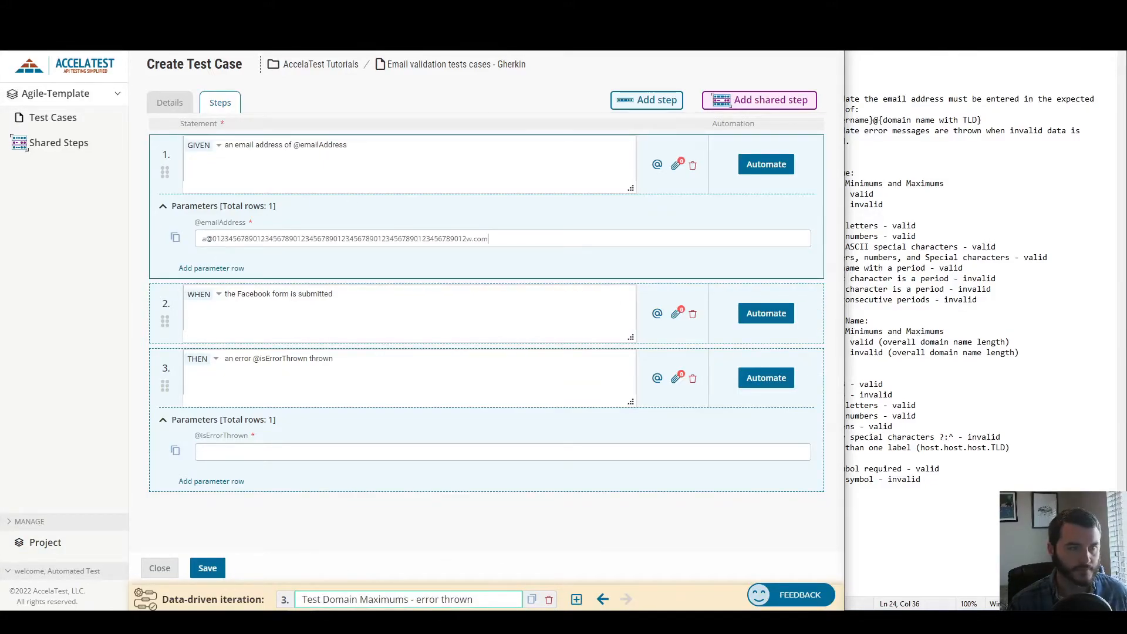
click(502, 452)
text(is)
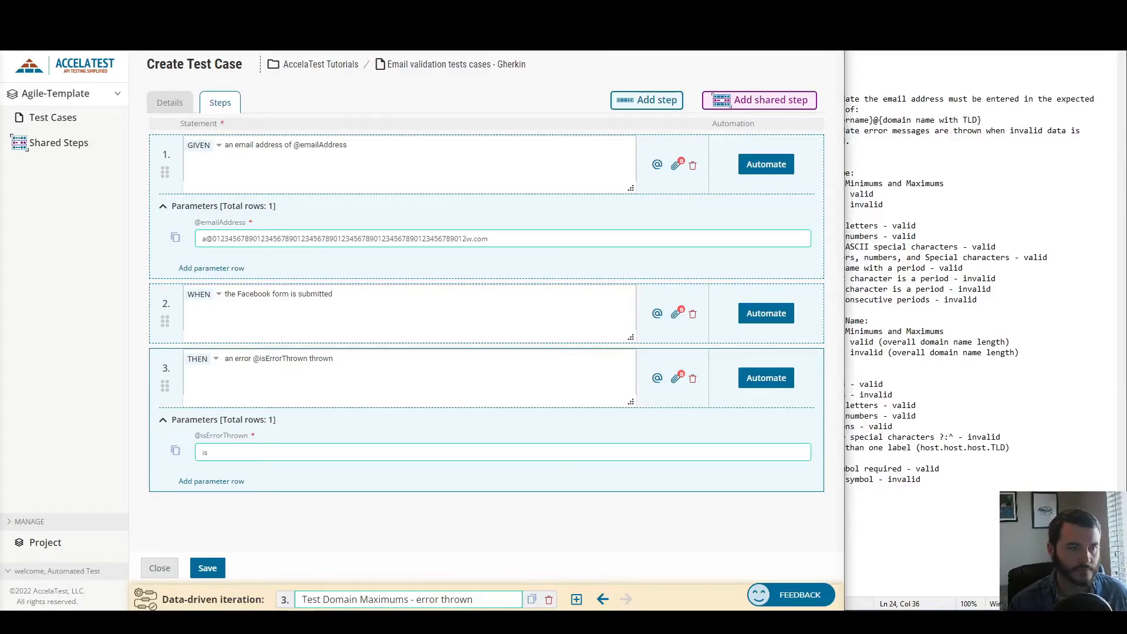
click(576, 600)
triple_click(461, 600)
text(Test Maximum - no error (64))
click(502, 238)
text(012345678901234567890123456789012345678901234567890123456789012w@a.com)
click(433, 452)
text(is not)
Add iteration 5 "Test Minimums - no error" with the one-letter username a at a.com as the email address.
click(576, 600)
click(627, 600)
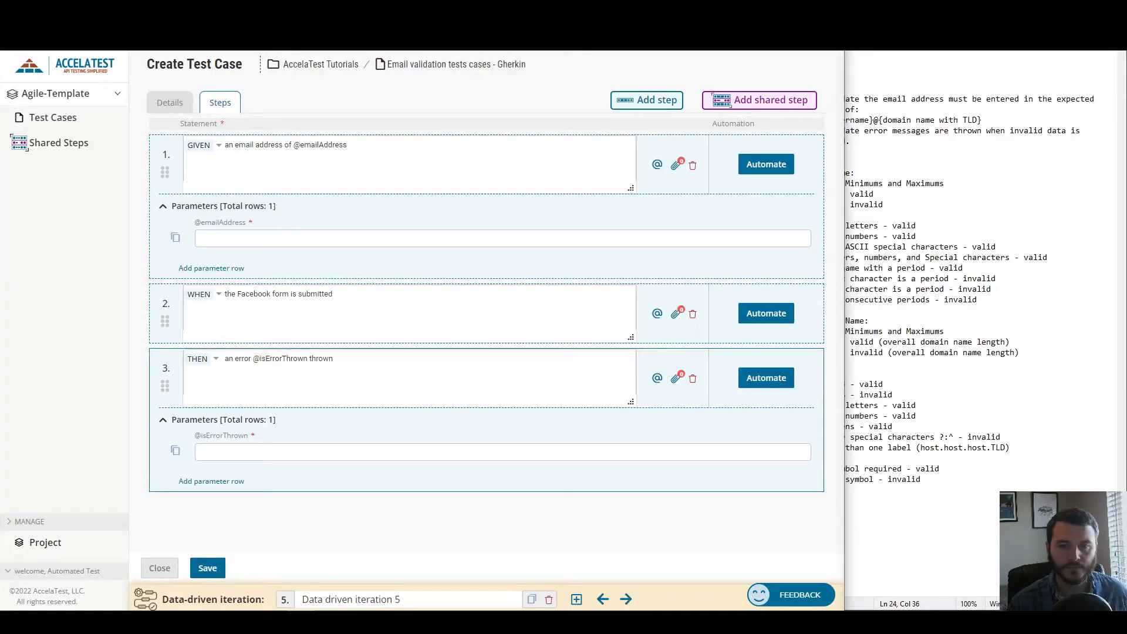
triple_click(419, 600)
text(Test Minimums - no error)
click(411, 238)
text(a@a.com)
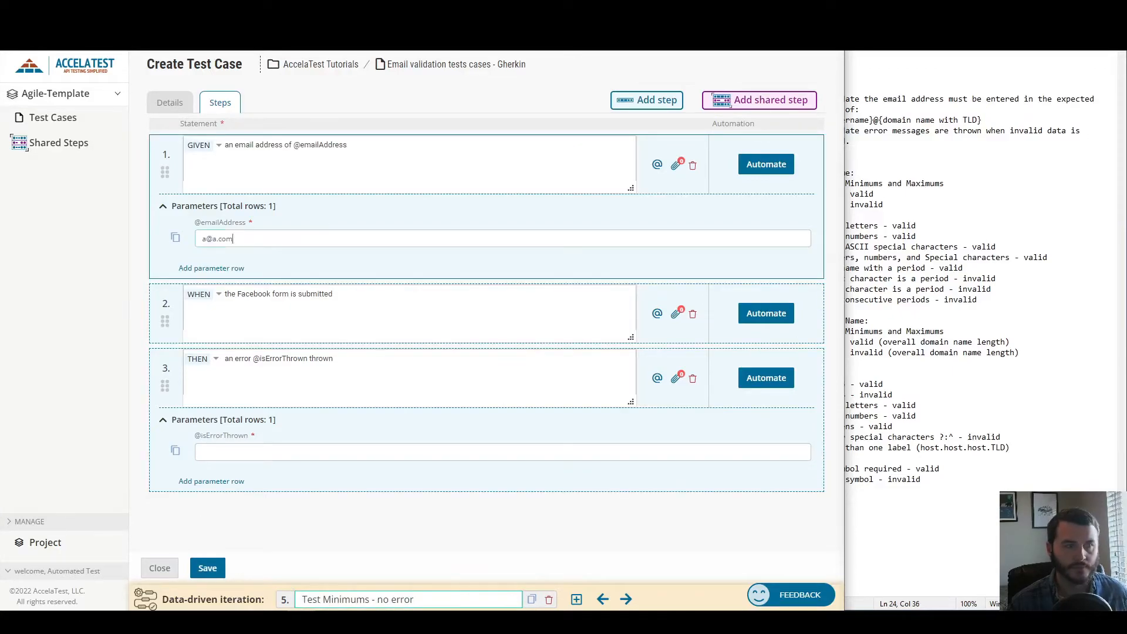
click(626, 599)
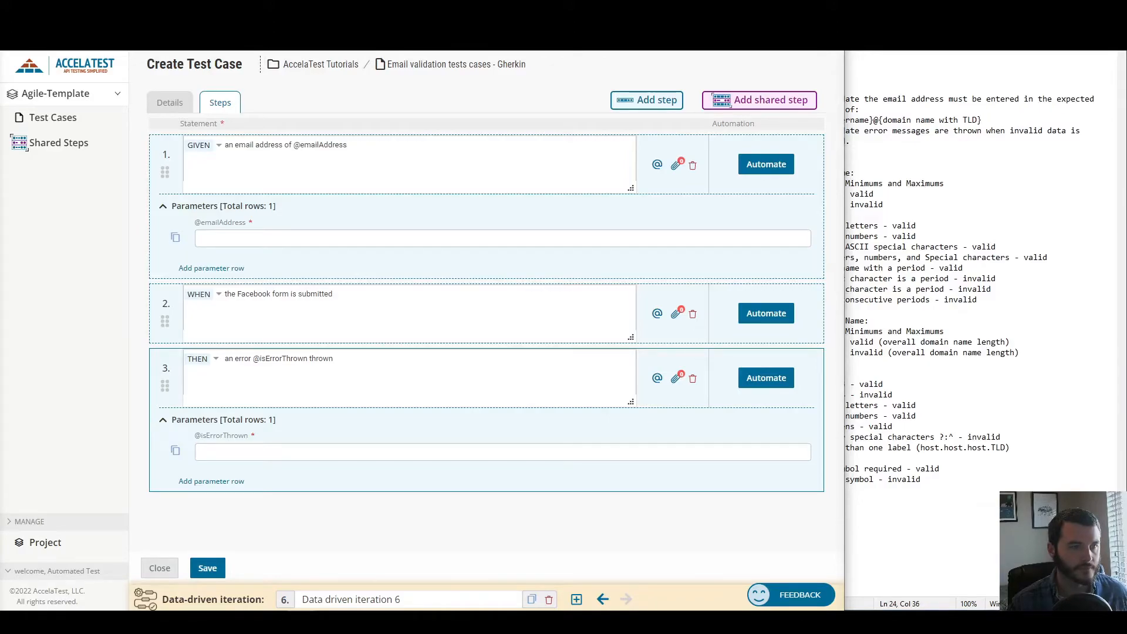
drag(408, 598, 254, 526)
text(Test less than minimum Domain)
click(235, 238)
text(@a.com)
click(264, 452)
text(is)
click(626, 598)
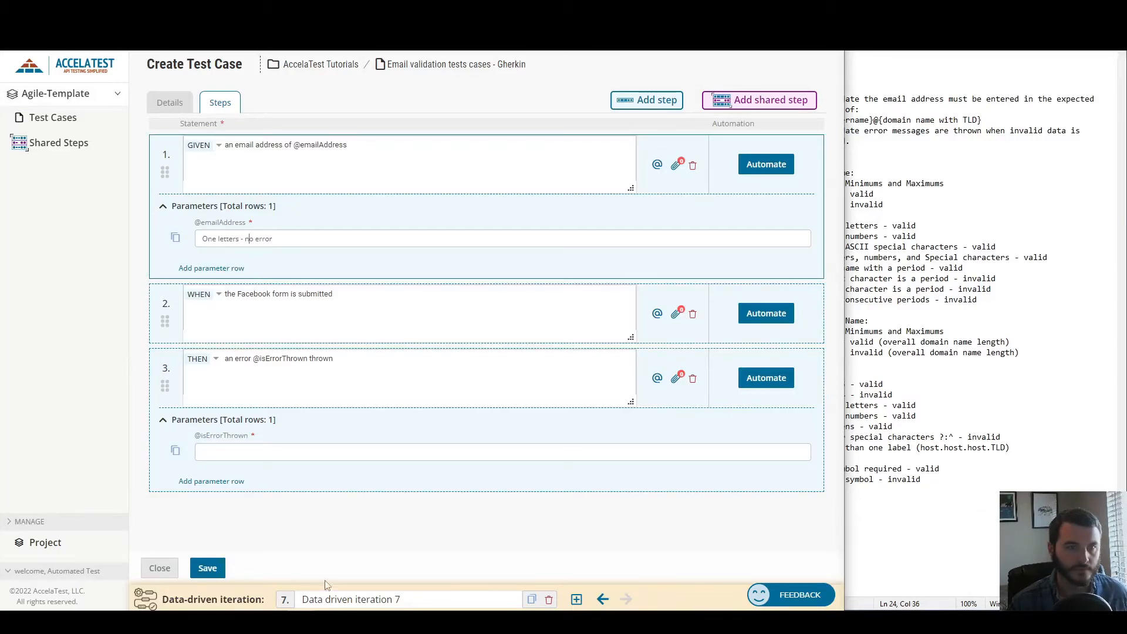
drag(411, 600, 297, 599)
text(One letters - no error)
click(372, 239)
key(ctrl+a)
text(abcd@a.com)
click(329, 457)
text(is not)
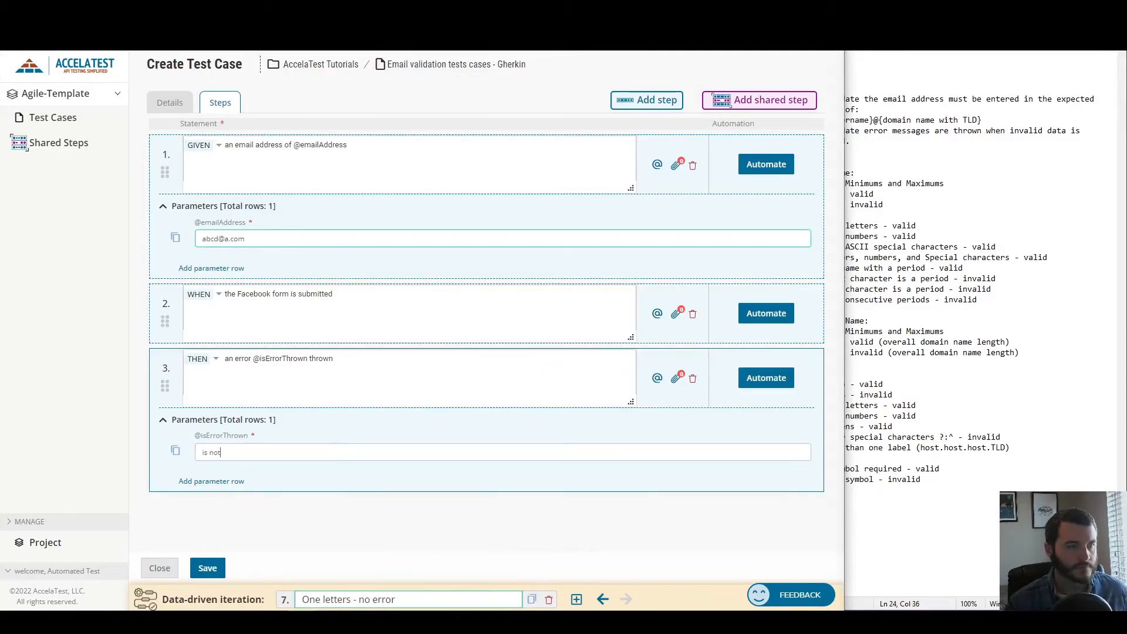
click(579, 602)
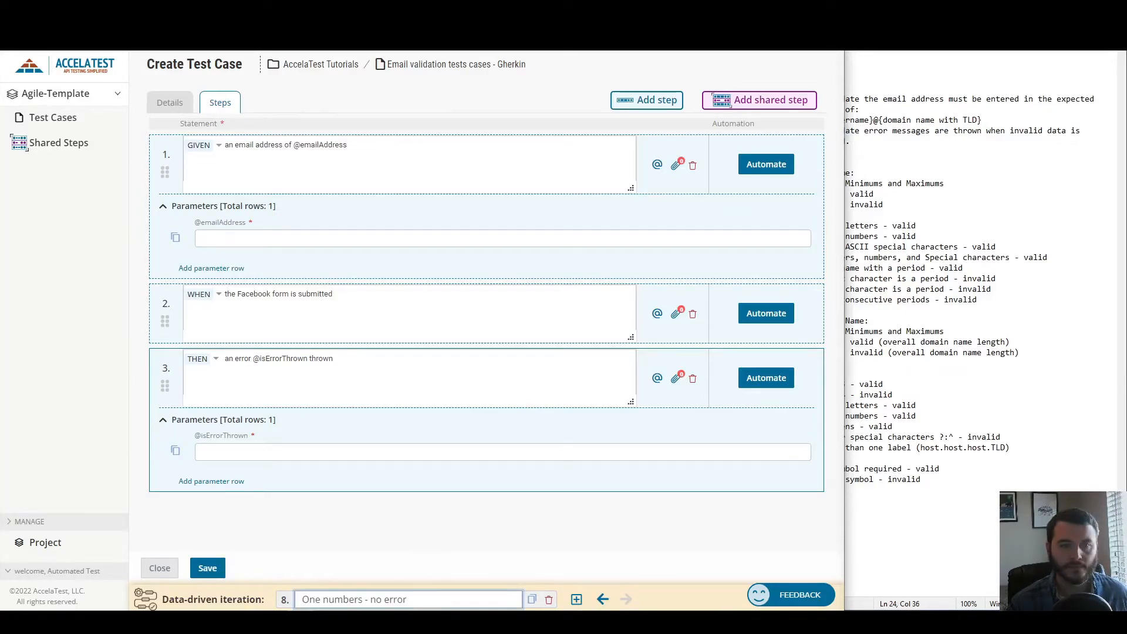
click(373, 238)
text(1234@a.com)
click(375, 451)
text(is not)
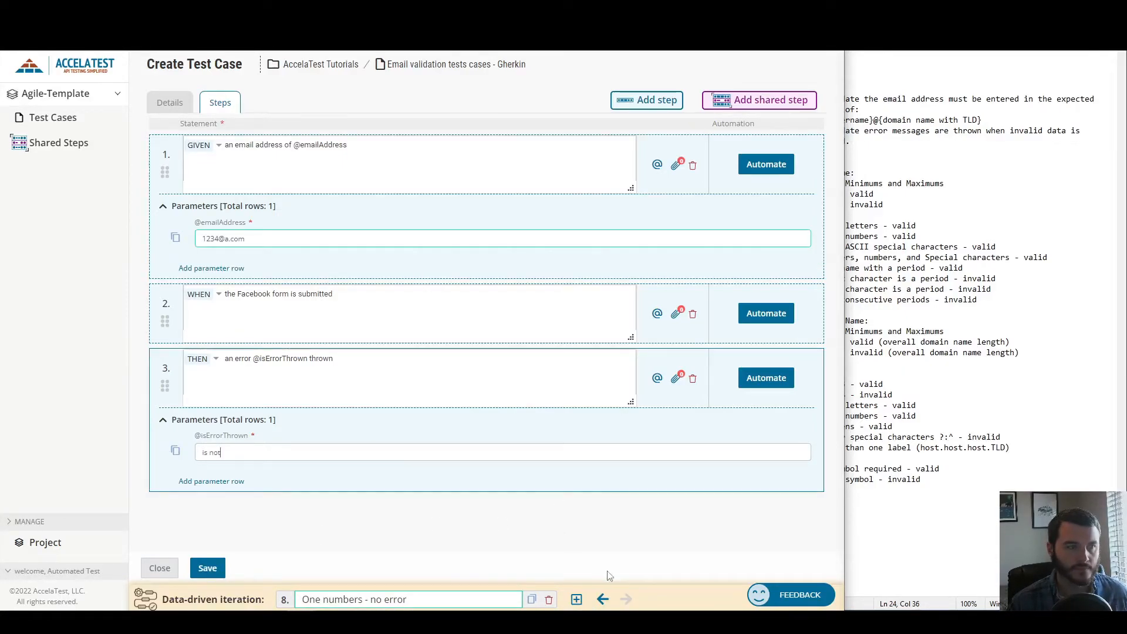
click(627, 597)
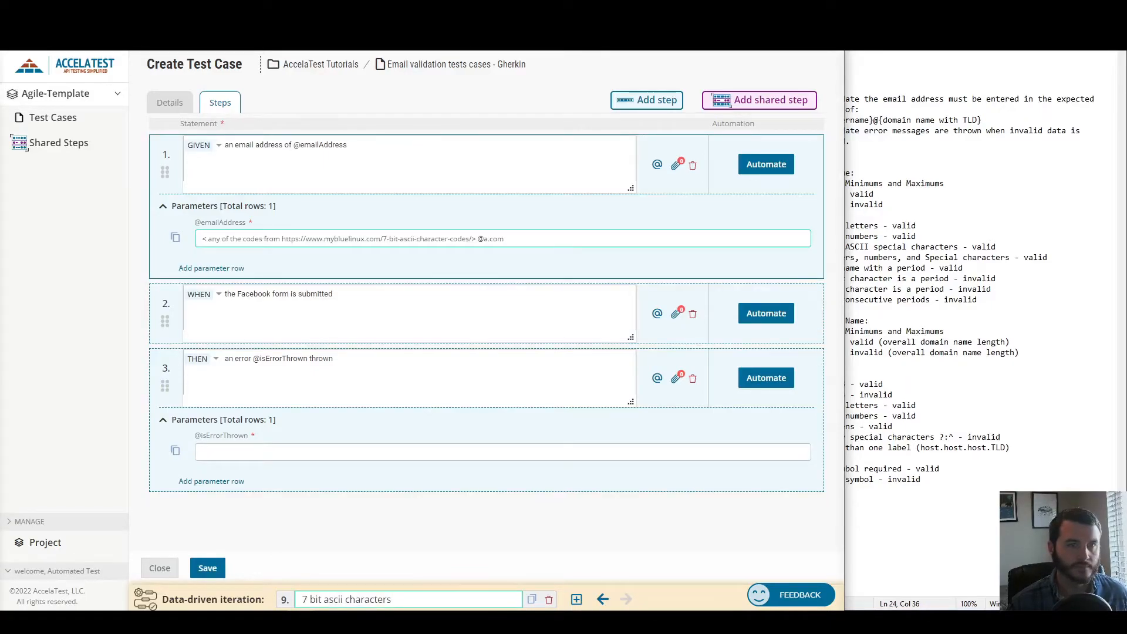
click(577, 600)
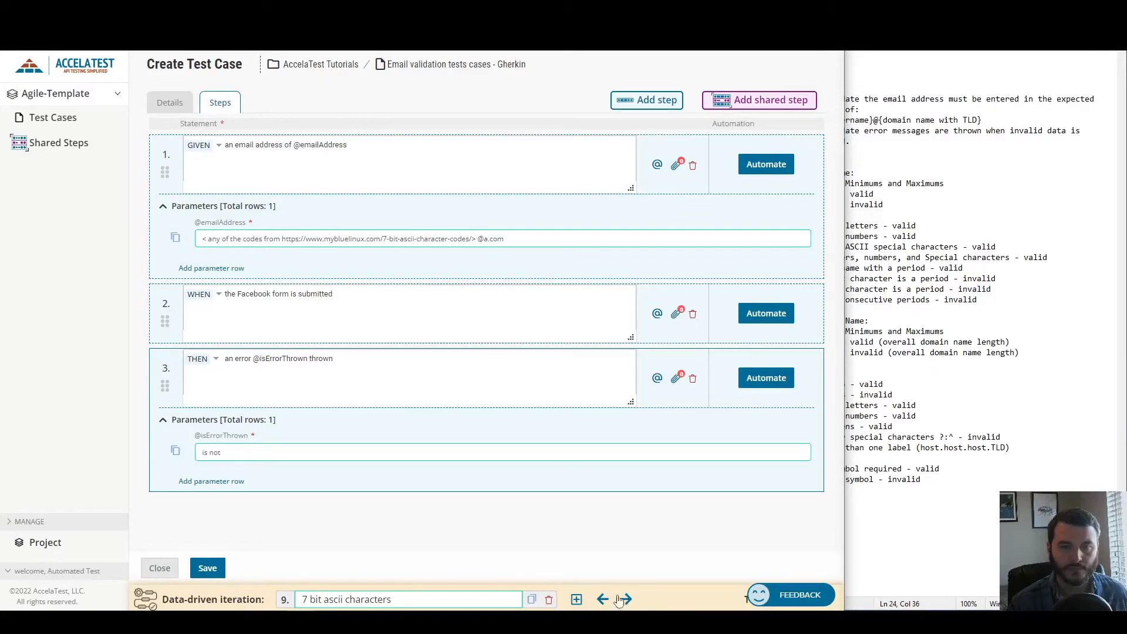
click(400, 235)
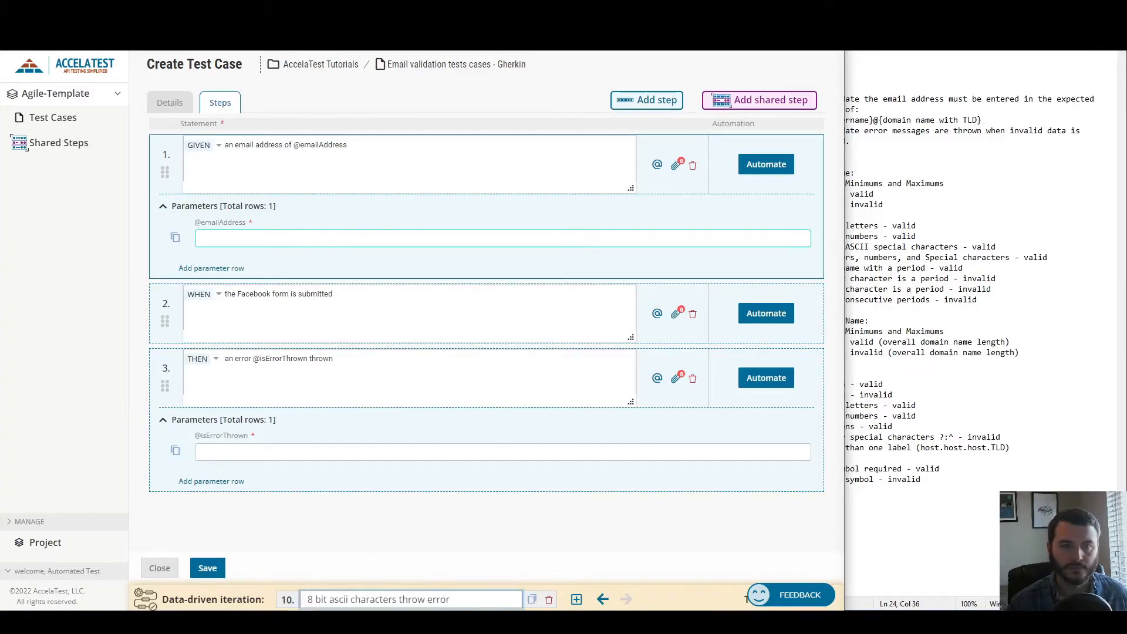
click(352, 238)
text(< choose any 8-bit characters - https://www.ascii-code.com/> @a.com)
click(320, 452)
text(is)
click(577, 599)
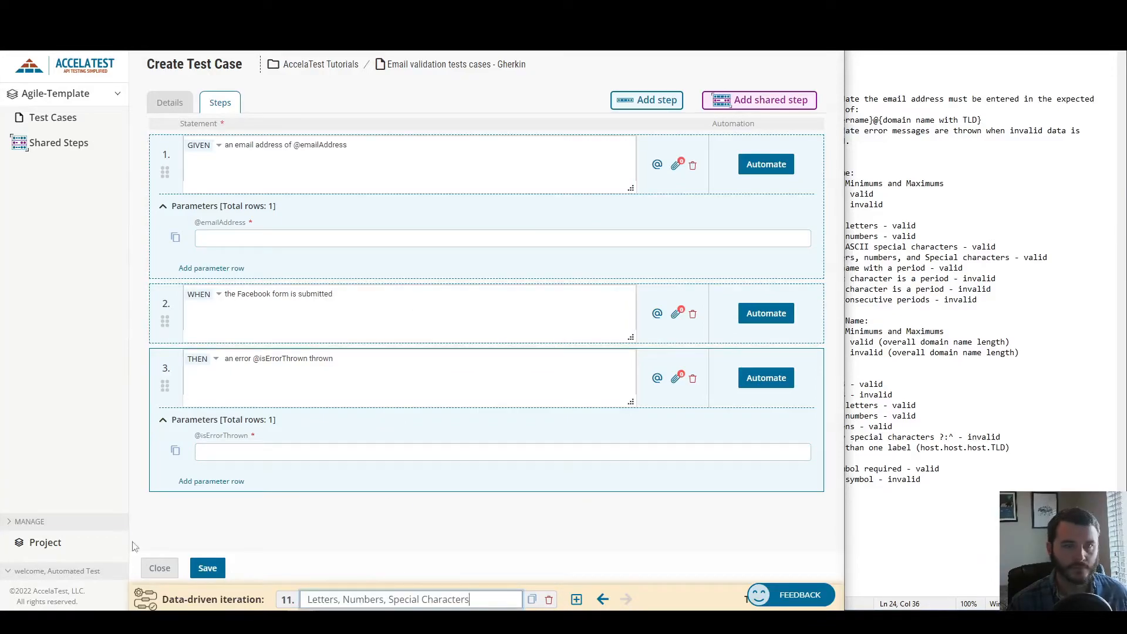
key(ctrl+v)
text(is not)
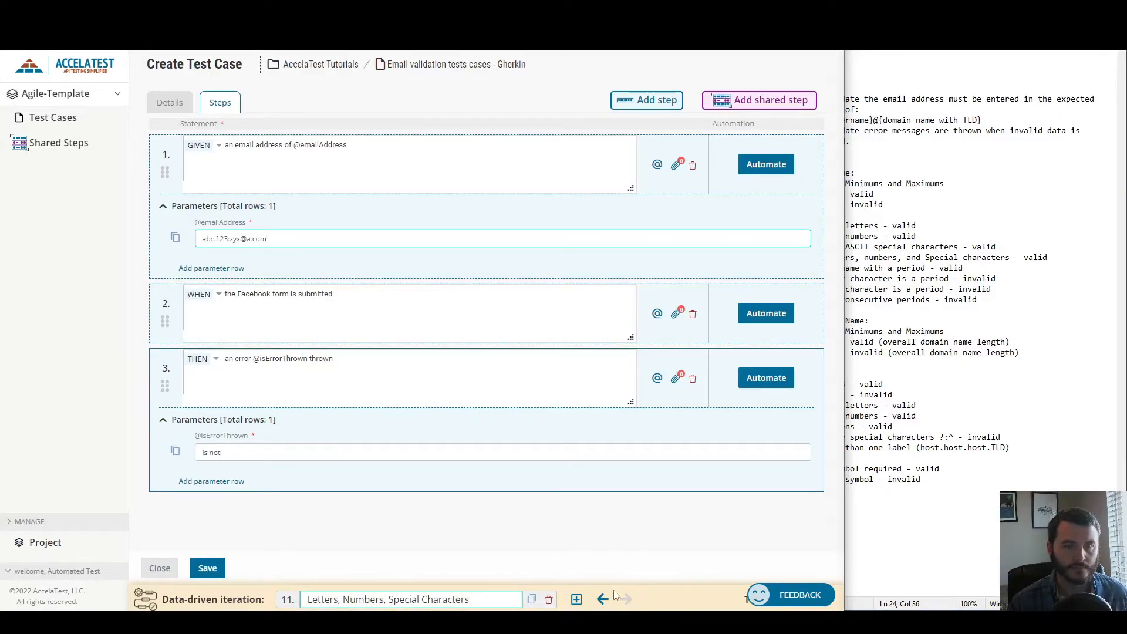
click(576, 599)
click(357, 239)
key(ctrl+v)
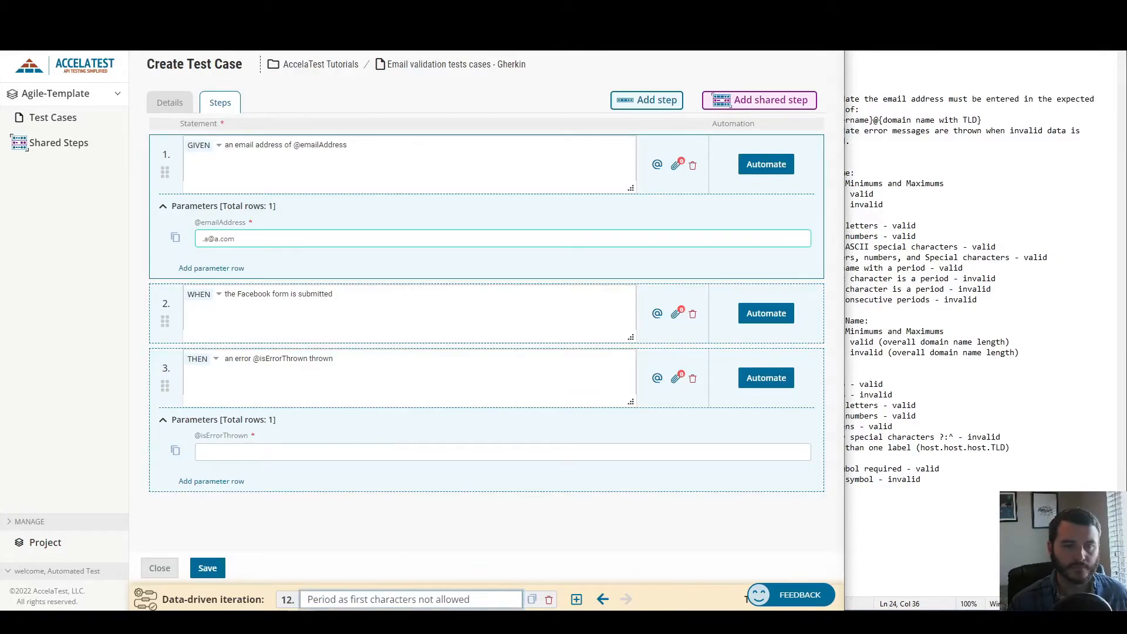
click(308, 454)
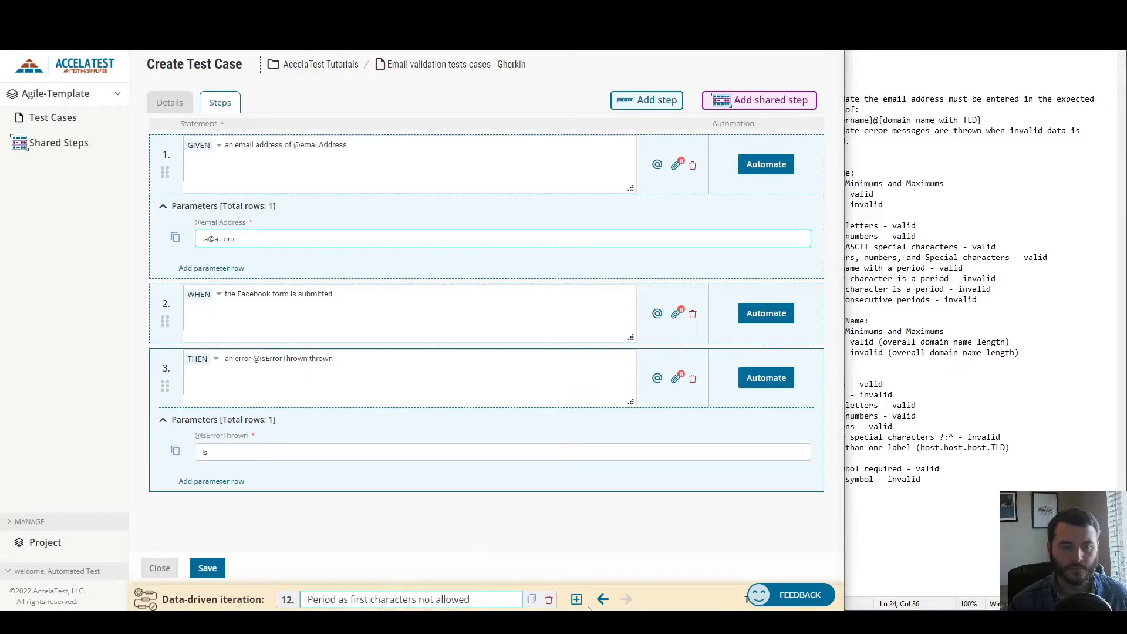
click(577, 599)
click(274, 240)
text(Multiple periods in a row not allowed)
click(328, 451)
key(ctrl+v)
triple_click(308, 238)
key(ctrl+v)
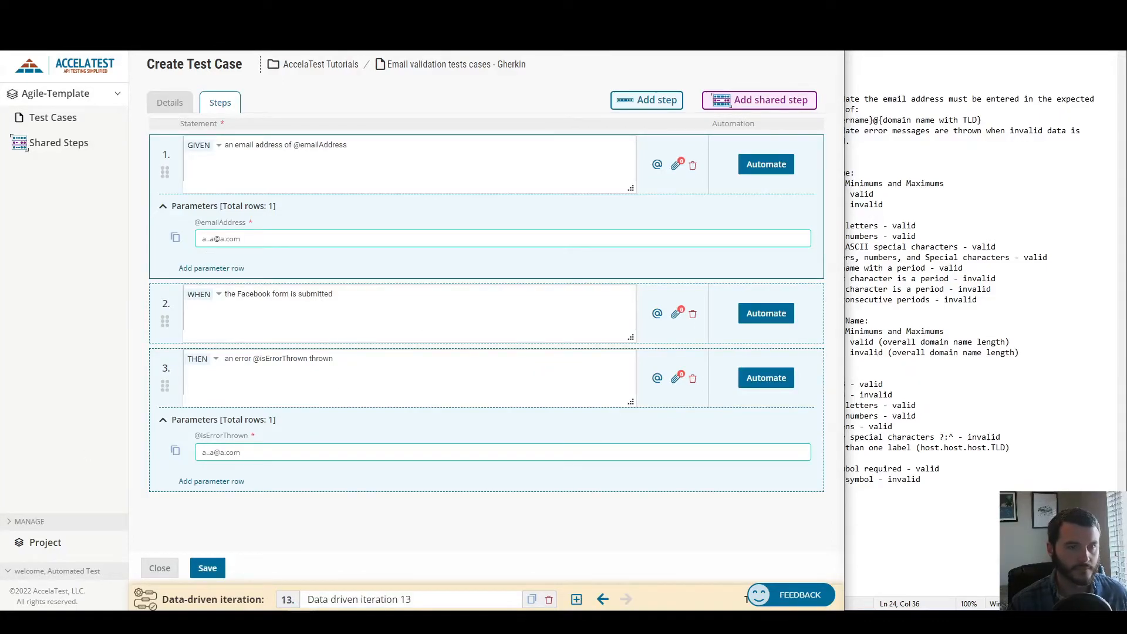
triple_click(448, 602)
text(Multiple periods in a row not allowed)
triple_click(308, 452)
text(is)
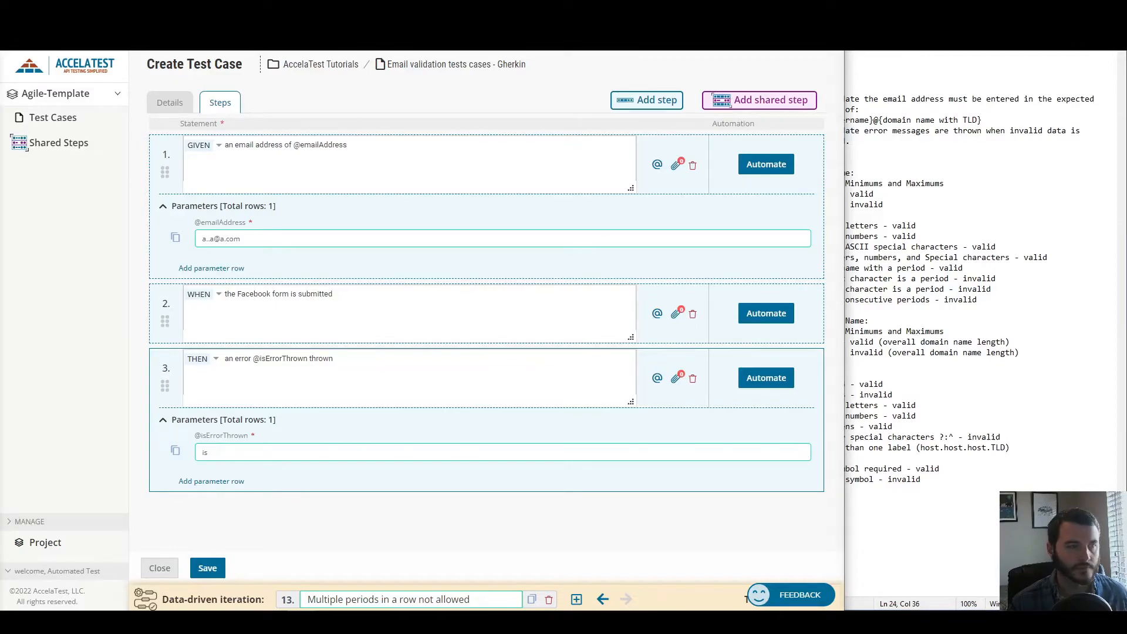
click(576, 599)
triple_click(479, 604)
text(Last character being period throws error)
click(261, 238)
text(a.@a.com)
click(311, 453)
text(is)
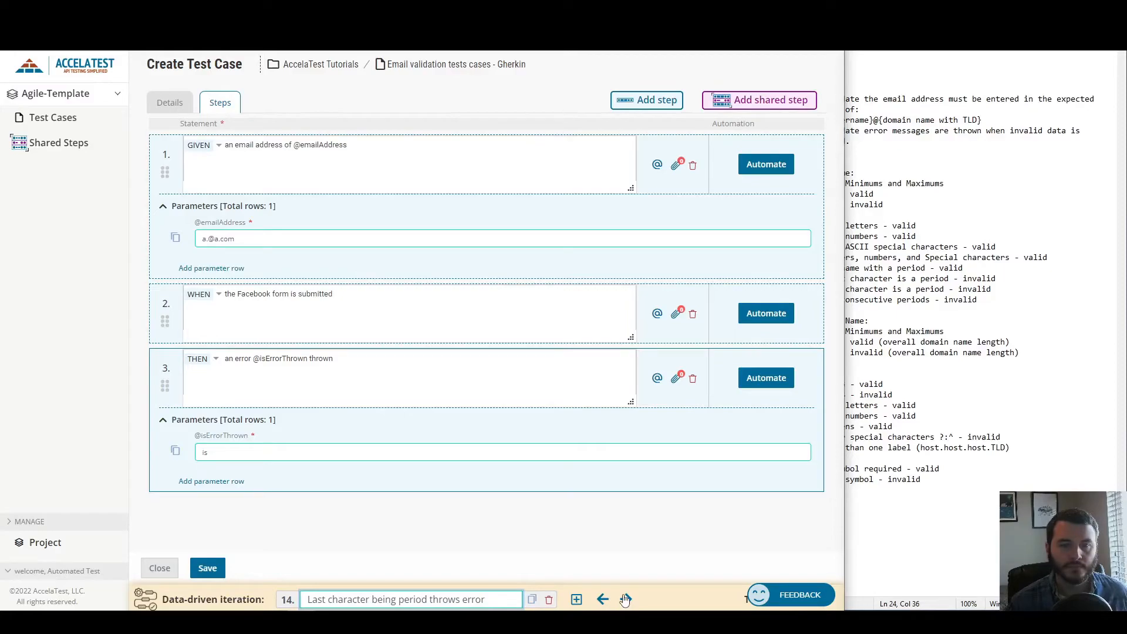
click(625, 599)
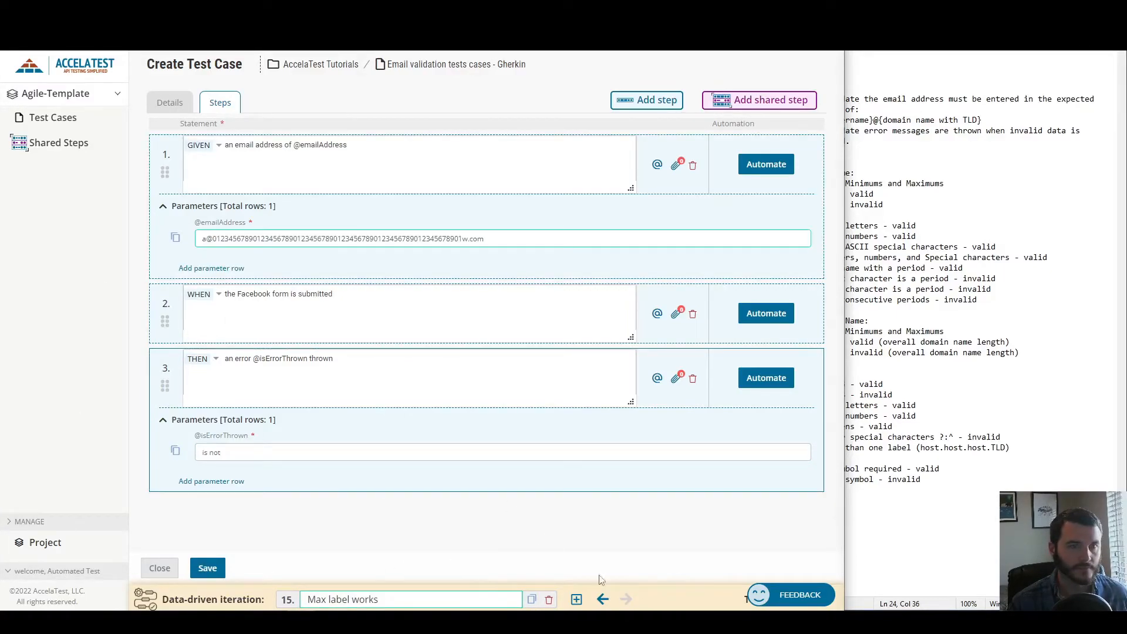
click(575, 600)
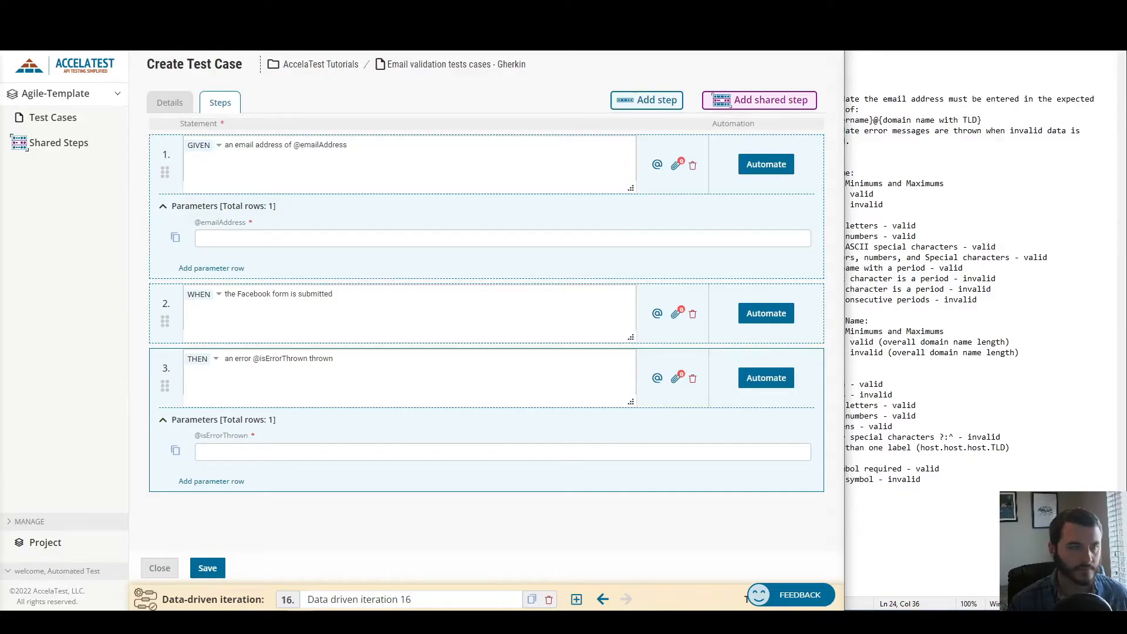
click(463, 597)
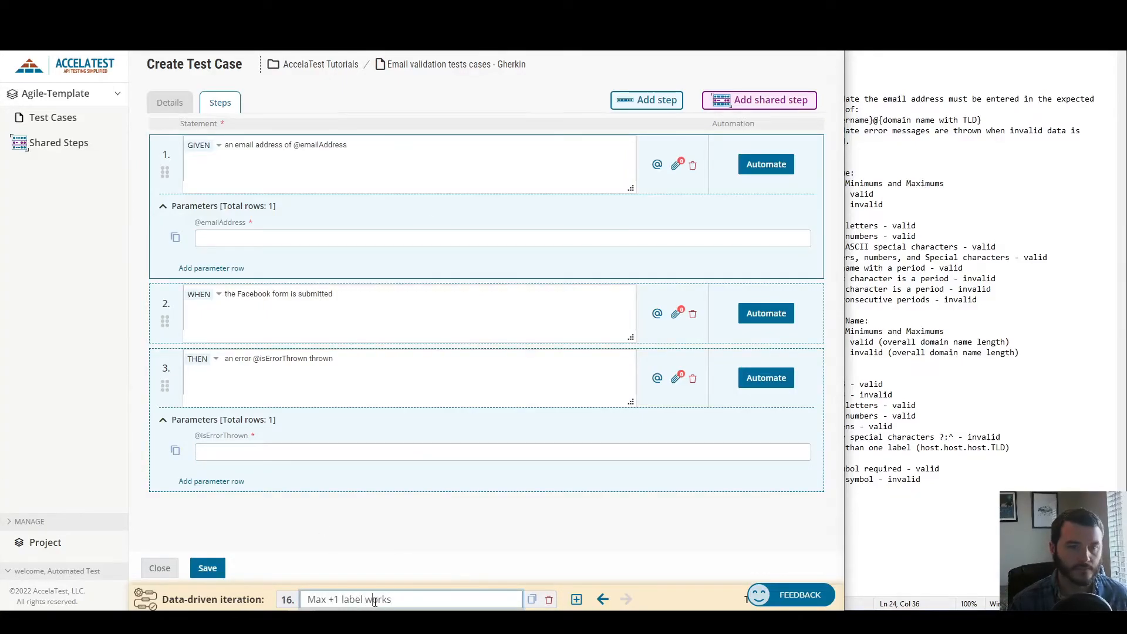
double_click(374, 600)
text(does not work)
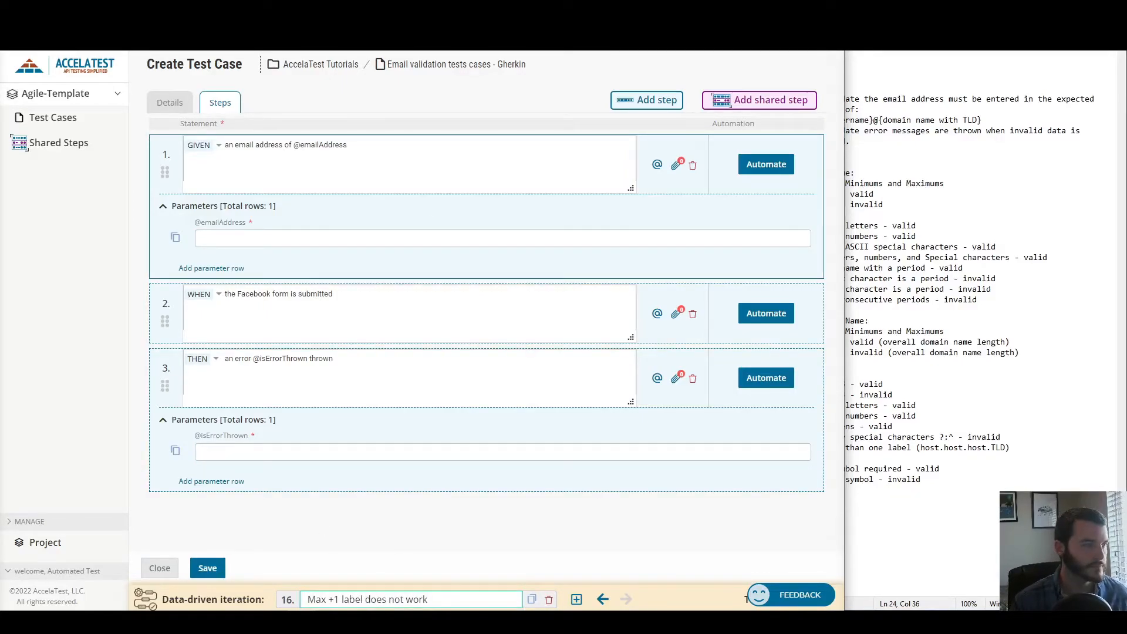
click(403, 235)
key(ctrl+v)
click(365, 452)
text(is)
click(578, 600)
triple_click(424, 599)
text(Min label works)
click(376, 238)
text(a@1.com)
click(327, 451)
text(is not)
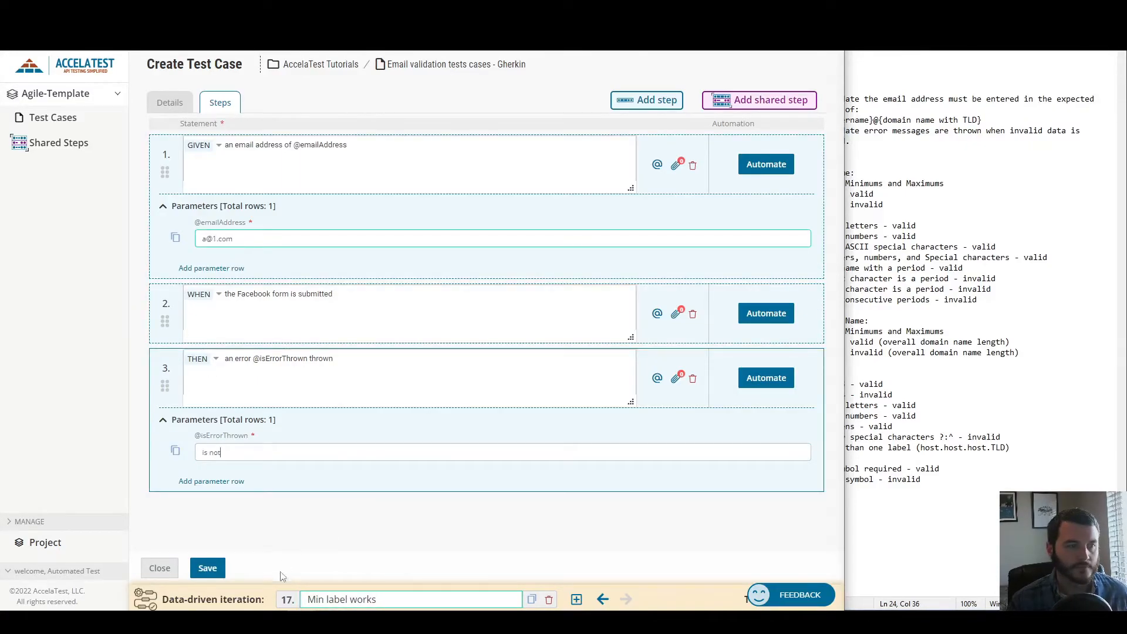
Add iteration 18 "No label does not work" with the label-less email address "a@.com".
click(576, 599)
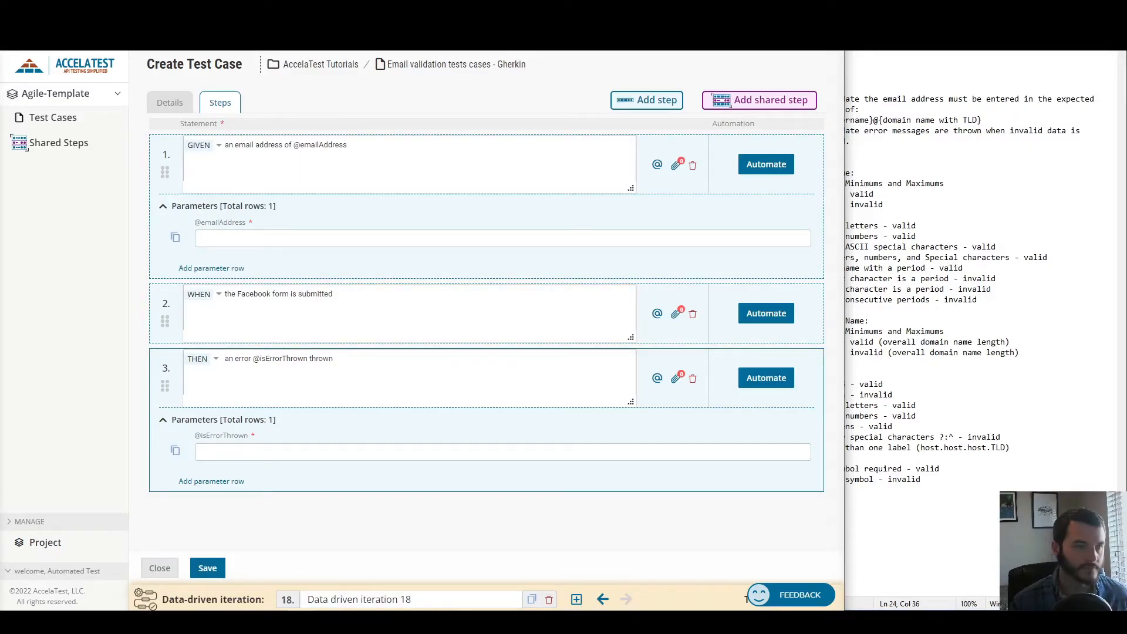
triple_click(376, 599)
text(No label does not work)
click(354, 238)
text(a@.com)
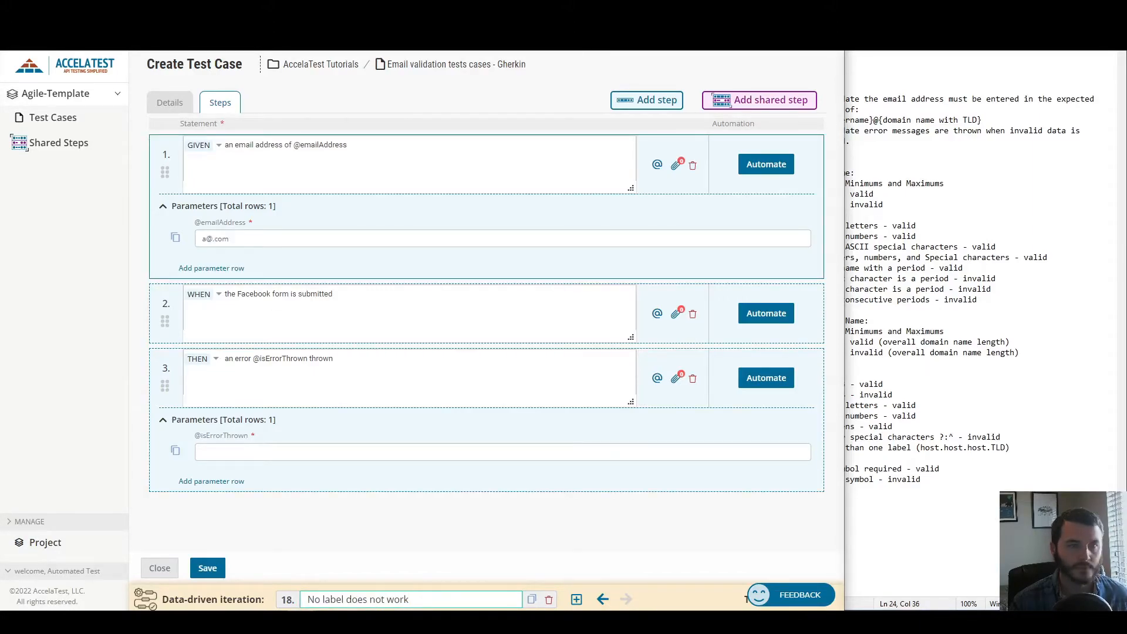
click(576, 599)
triple_click(372, 599)
text(Only letters are accepted)
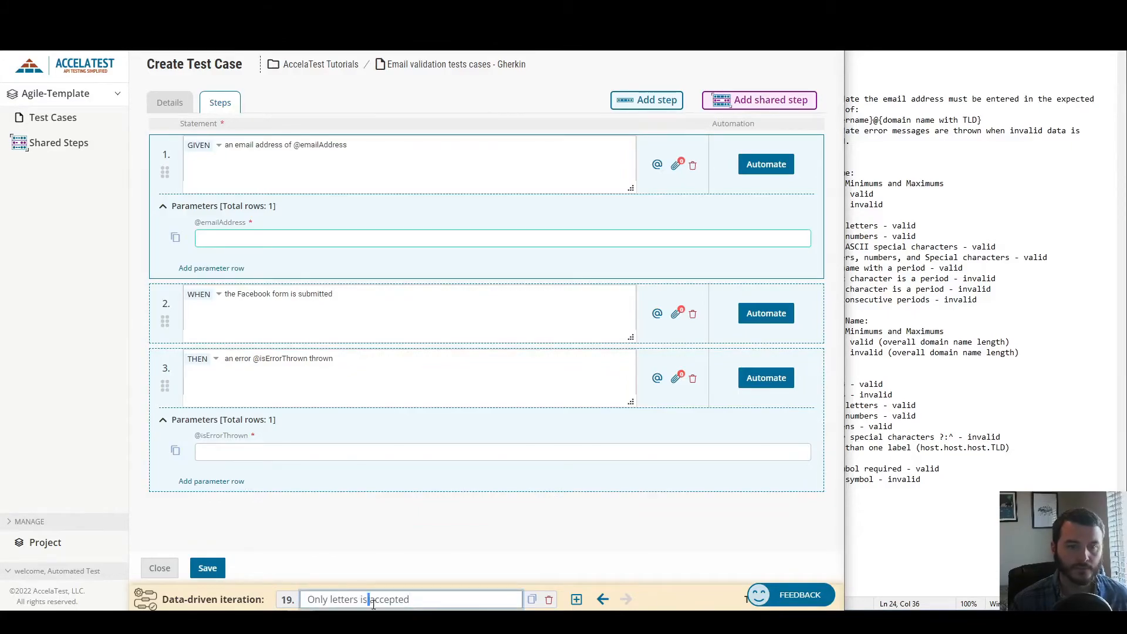
text(a@a.com)
click(302, 451)
text(is not)
click(576, 599)
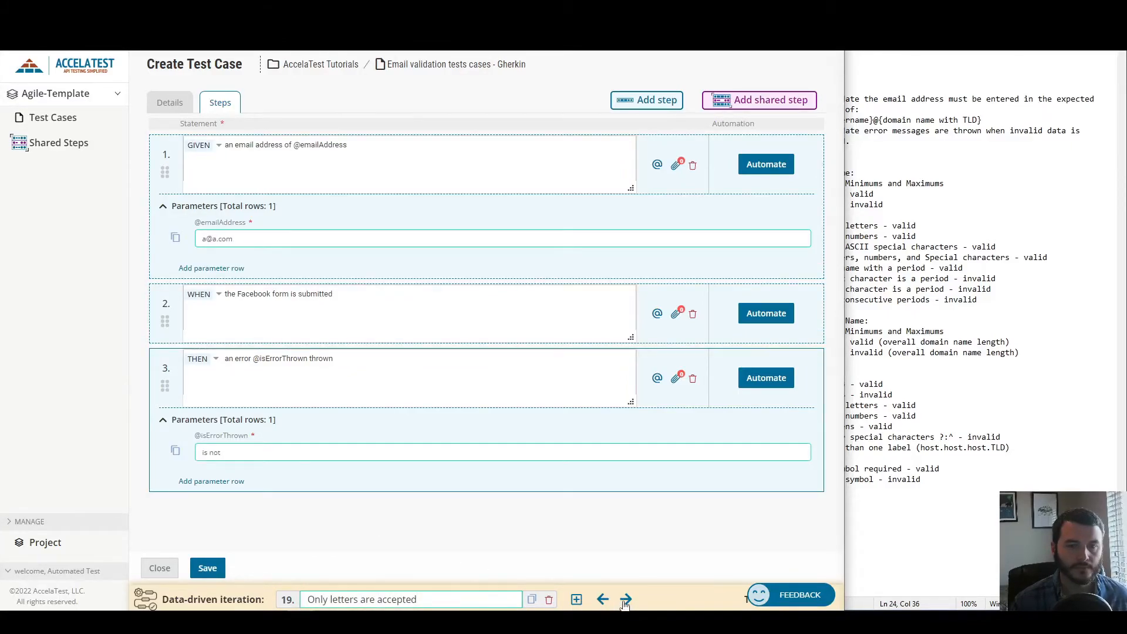
triple_click(434, 598)
text(Only numbers are accepted)
click(226, 238)
text(a@1234.com)
click(302, 452)
text(is not)
click(576, 599)
triple_click(434, 599)
text(Hyphens are accepted)
click(336, 239)
text(a@a-a.com)
click(310, 452)
text(is not)
click(576, 599)
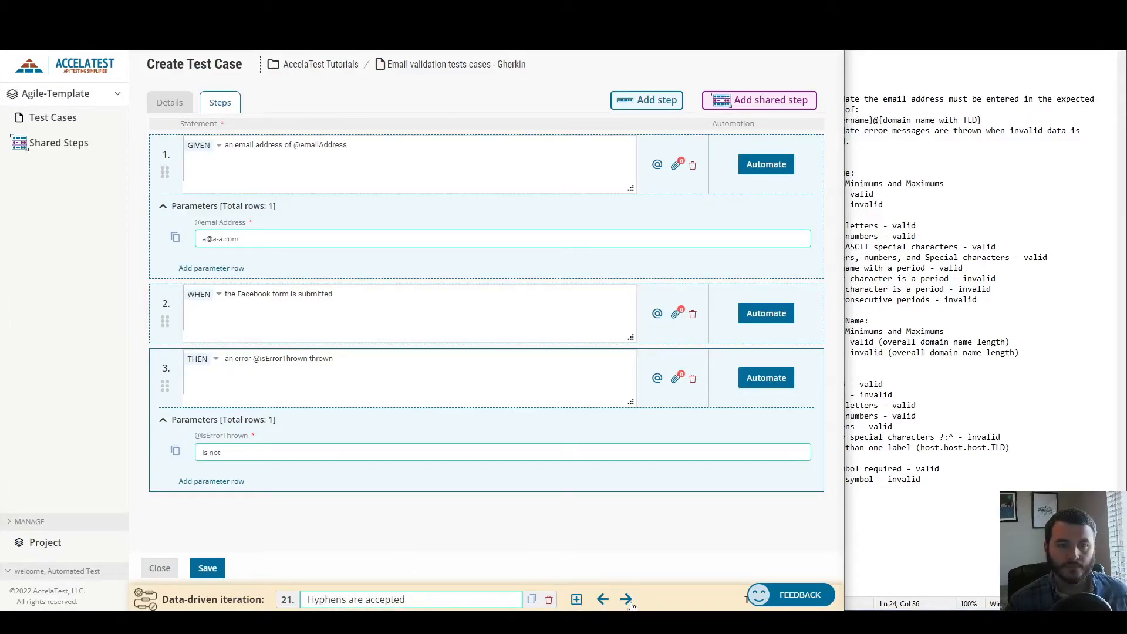
triple_click(410, 599)
text(Special characters not accepted)
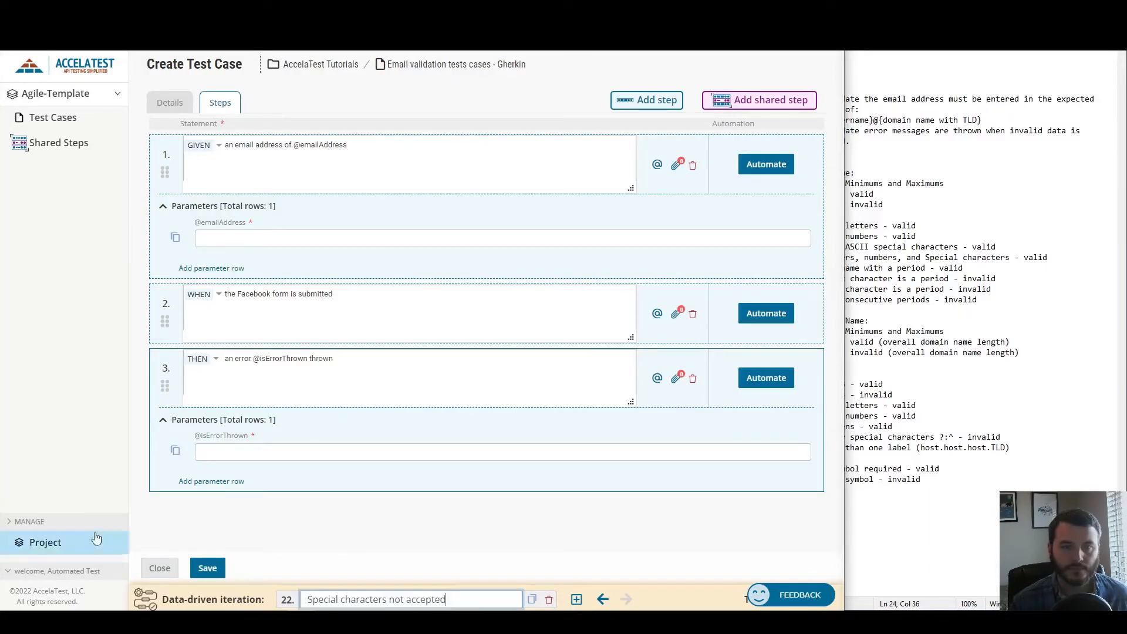
click(293, 239)
text(a@a?a.com)
click(293, 452)
text(is)
click(576, 599)
click(347, 234)
triple_click(445, 598)
text(Special characters not accepted)
click(294, 239)
text(a@a:a.com)
click(493, 452)
text(is)
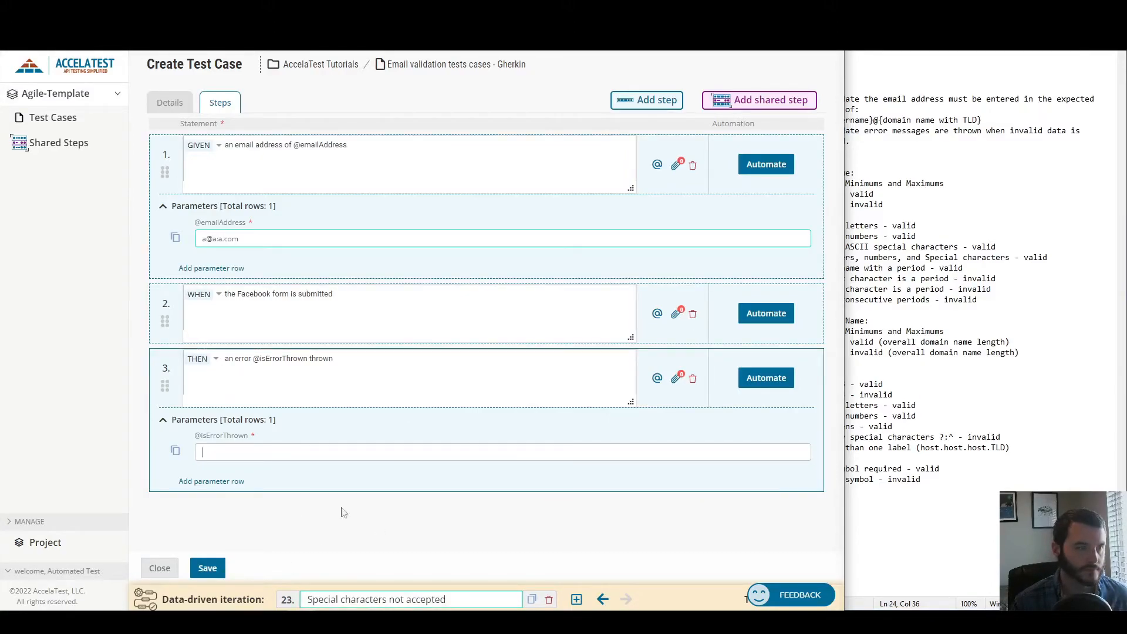
click(576, 599)
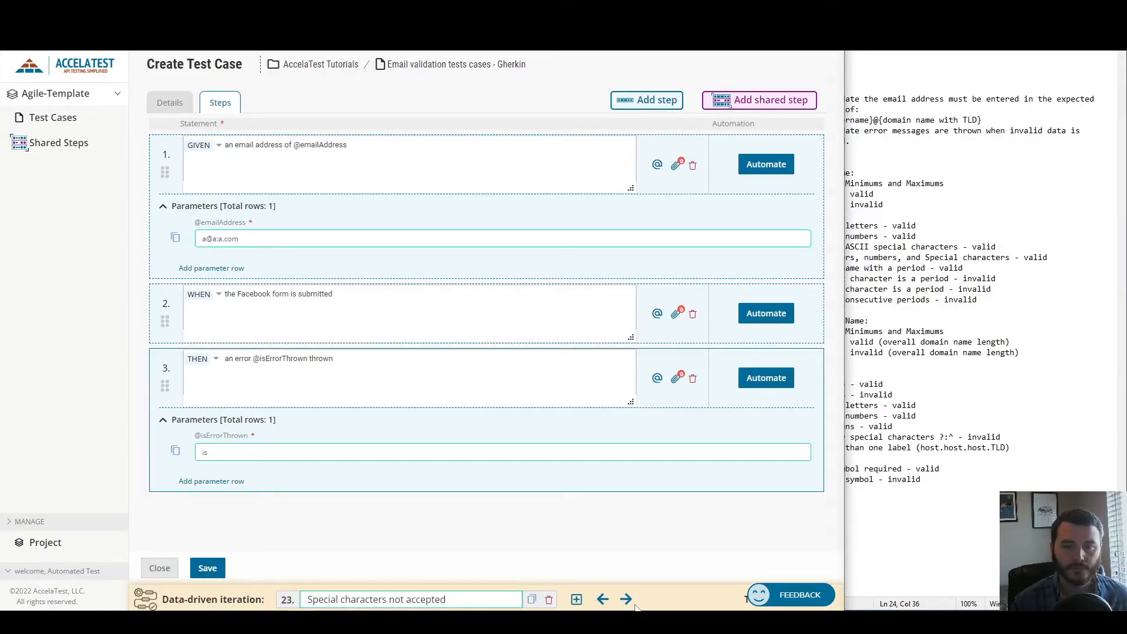
triple_click(465, 594)
text(Multiple labels and maximum characters)
click(329, 238)
key(ctrl+v)
click(312, 451)
text(is not)
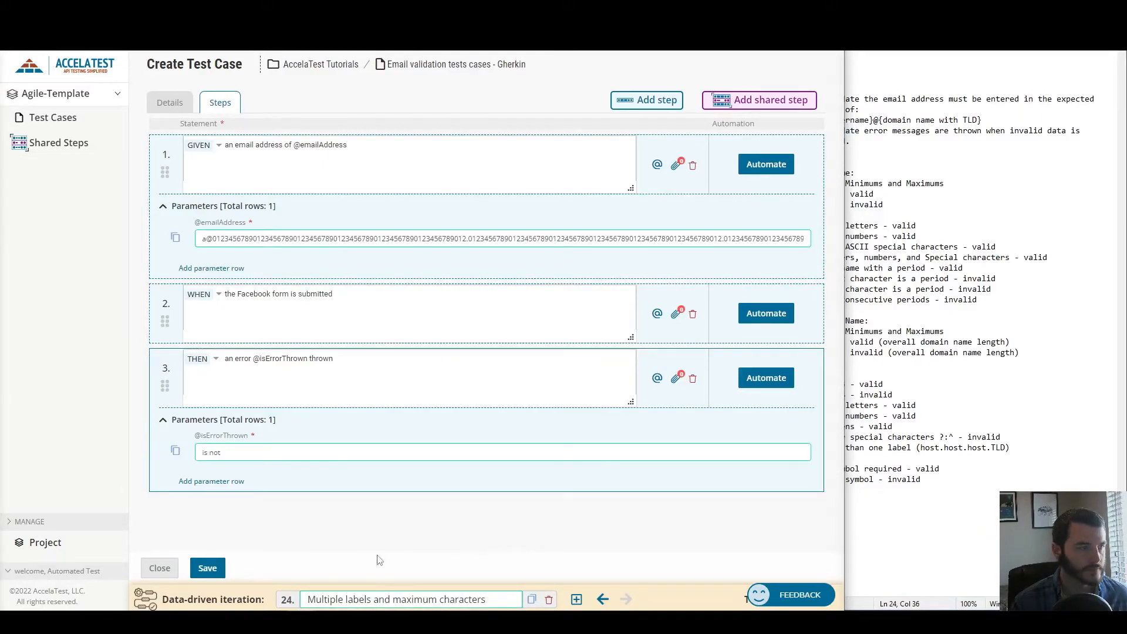
click(576, 599)
triple_click(458, 599)
text(Multiple labels and maximum +1 characters)
click(329, 238)
key(ctrl+v)
click(307, 452)
text(is)
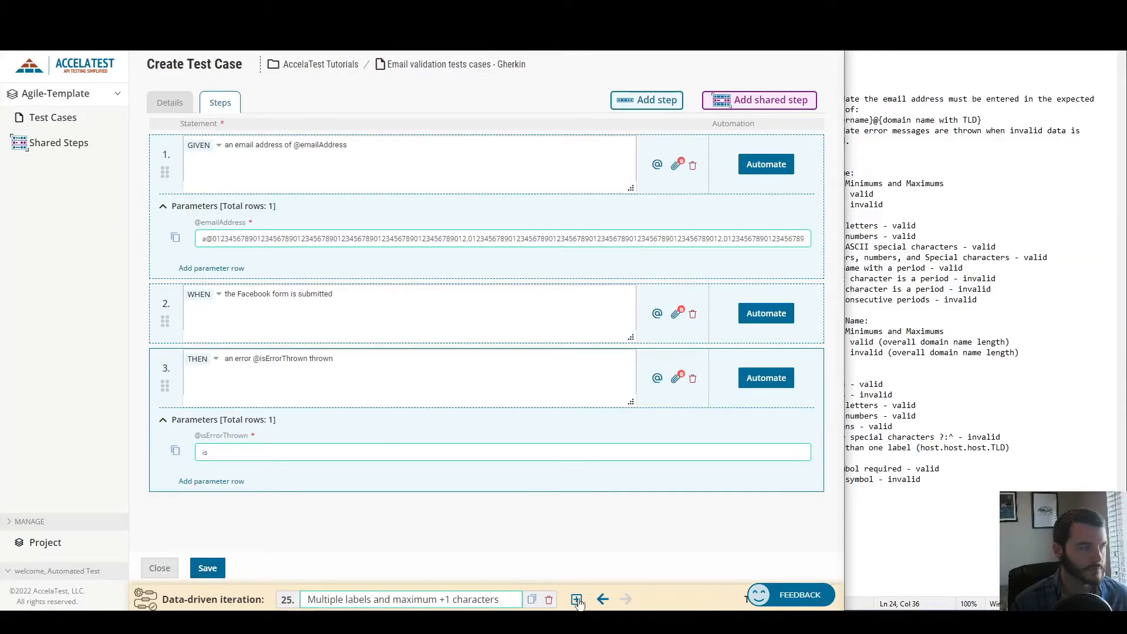
click(625, 600)
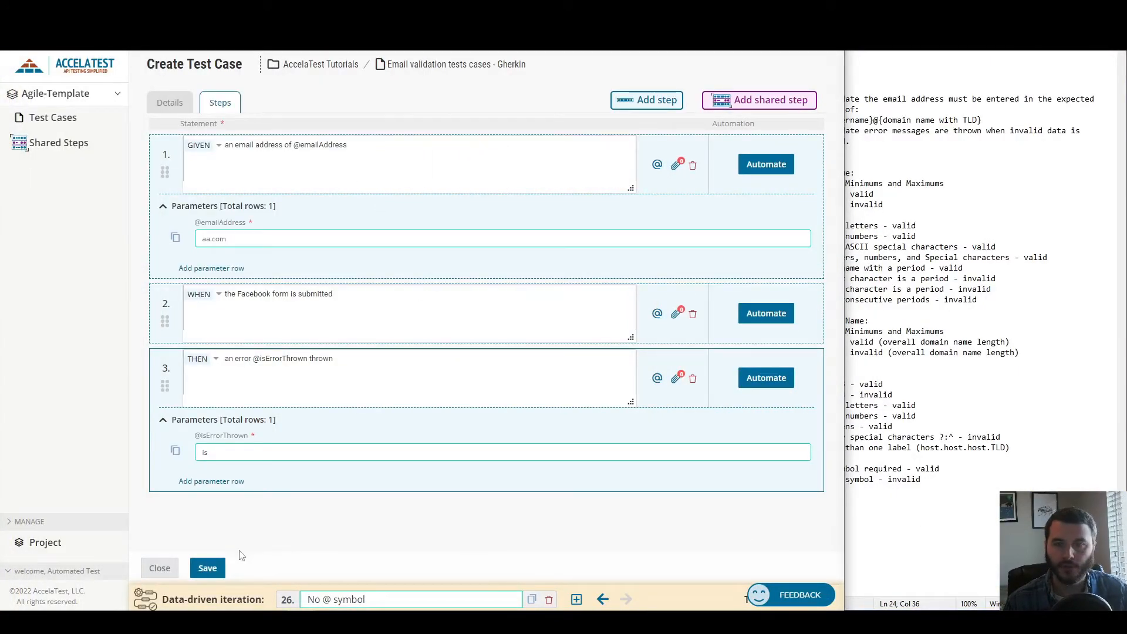
click(208, 567)
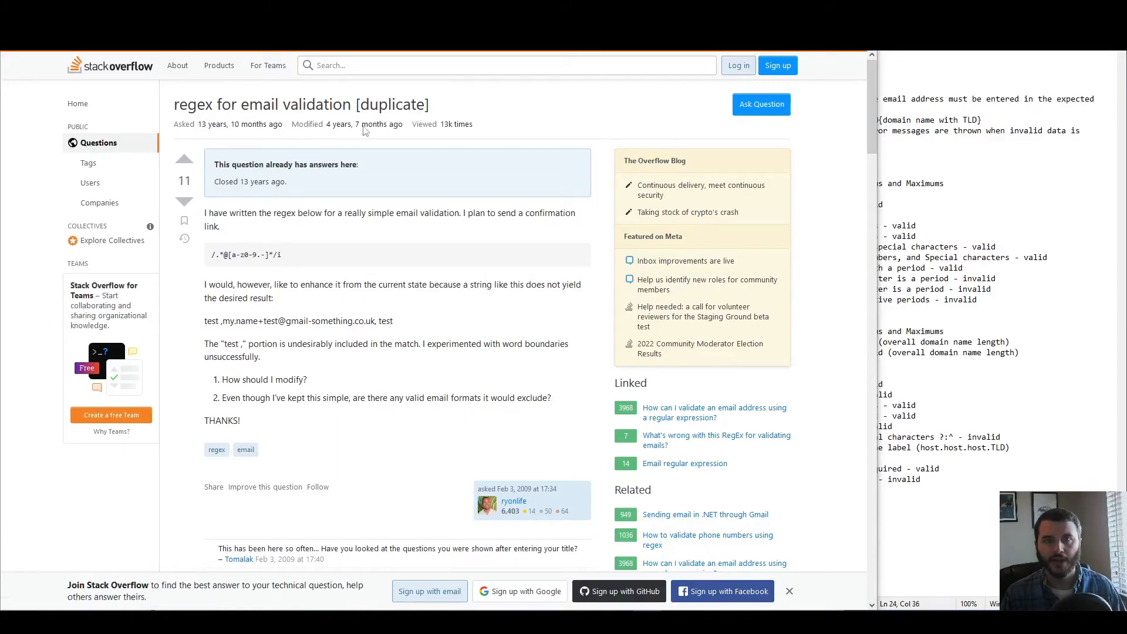
Examine the email validation regex in the Stack Overflow question, including the part before the @ symbol.
drag(295, 257, 213, 262)
click(363, 265)
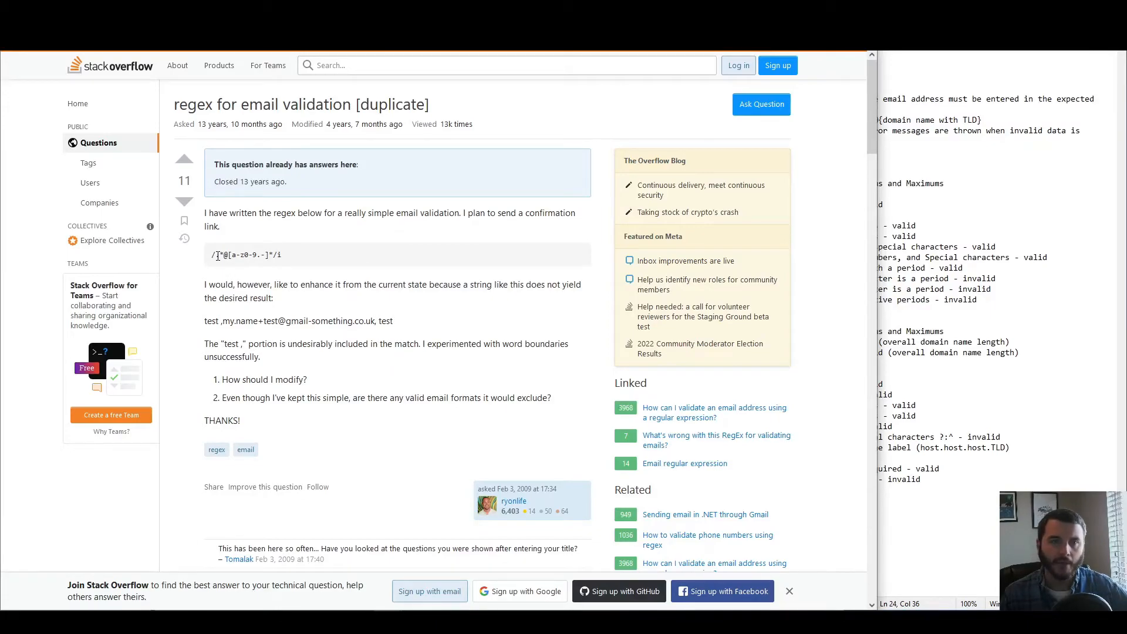
drag(214, 256, 228, 257)
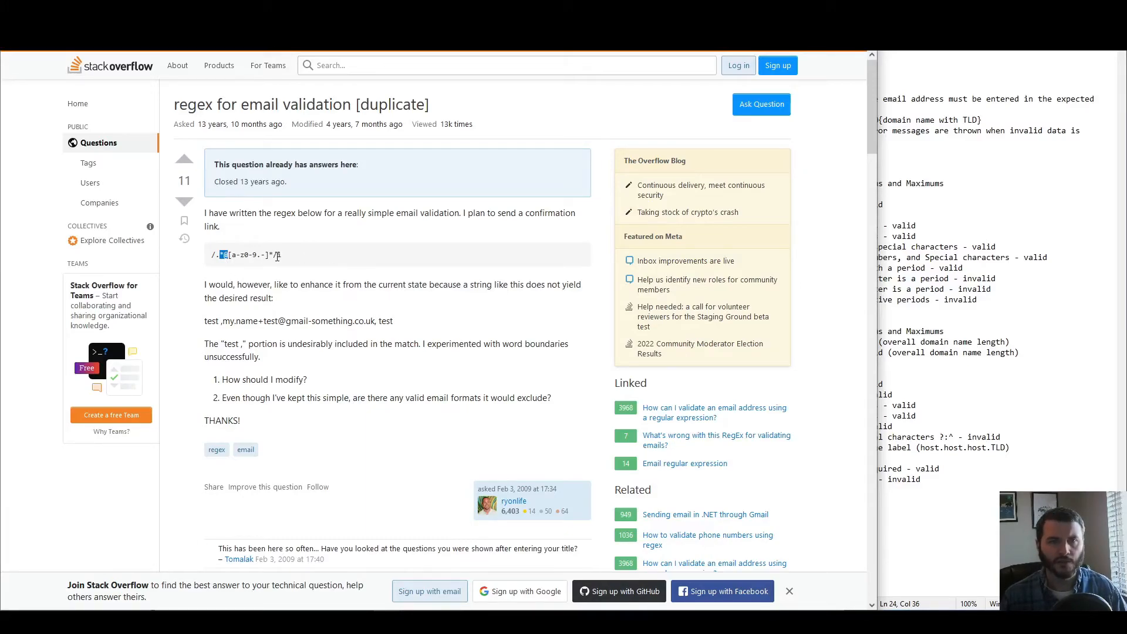
drag(297, 258, 211, 256)
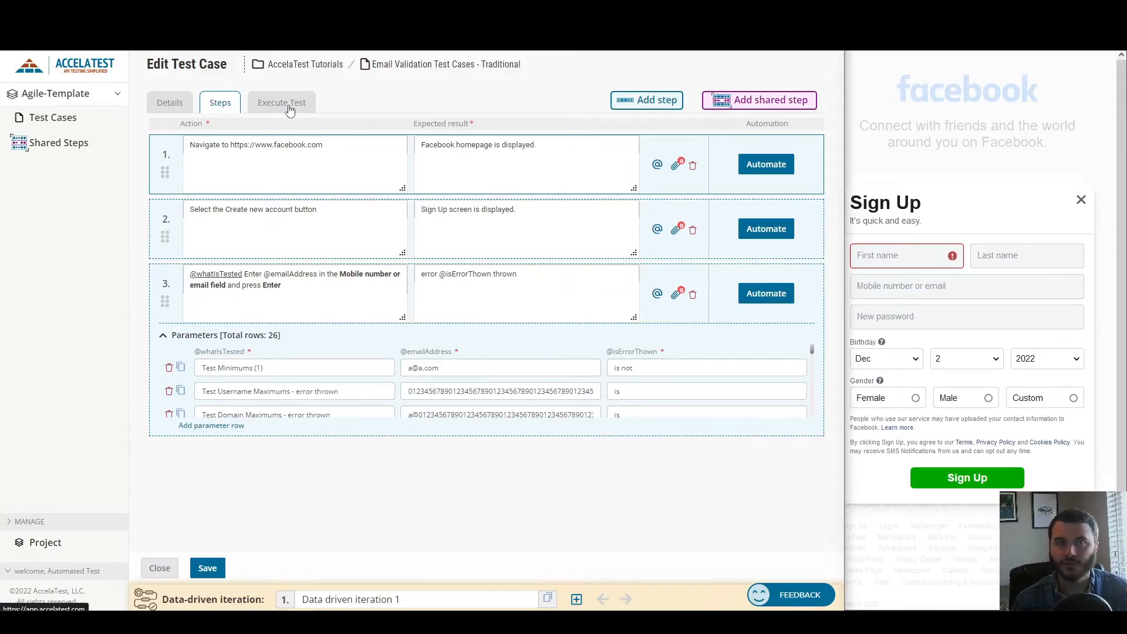
Execute the traditional email validation test case and mark steps 1 and 2 of the run as passed.
click(290, 107)
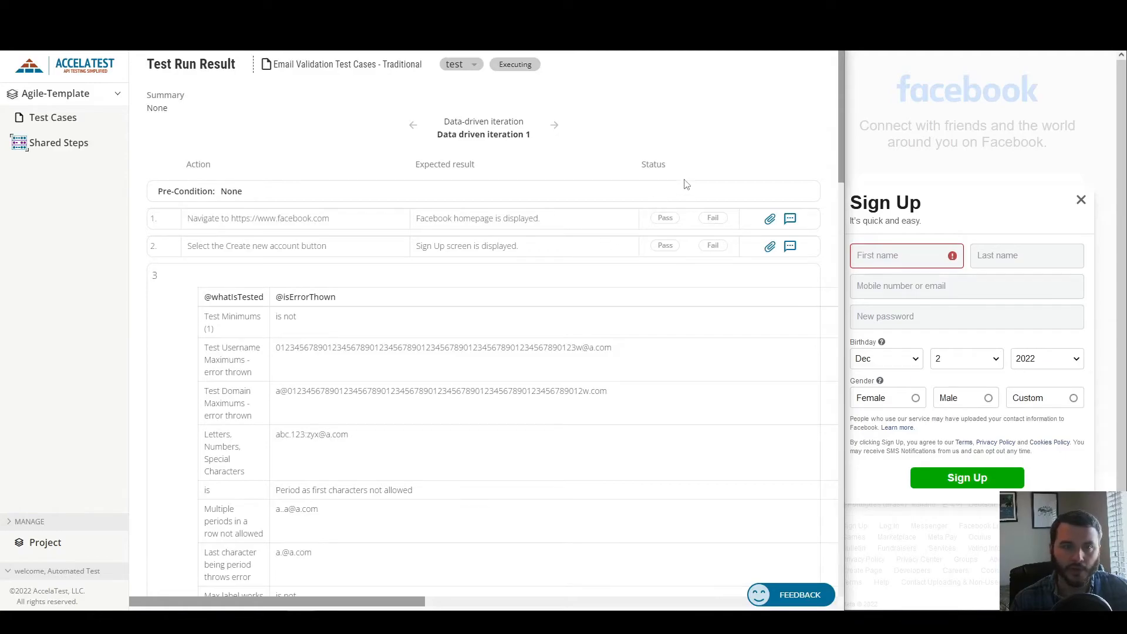
scroll(696, 167, down, 1)
scroll(695, 175, down, 1)
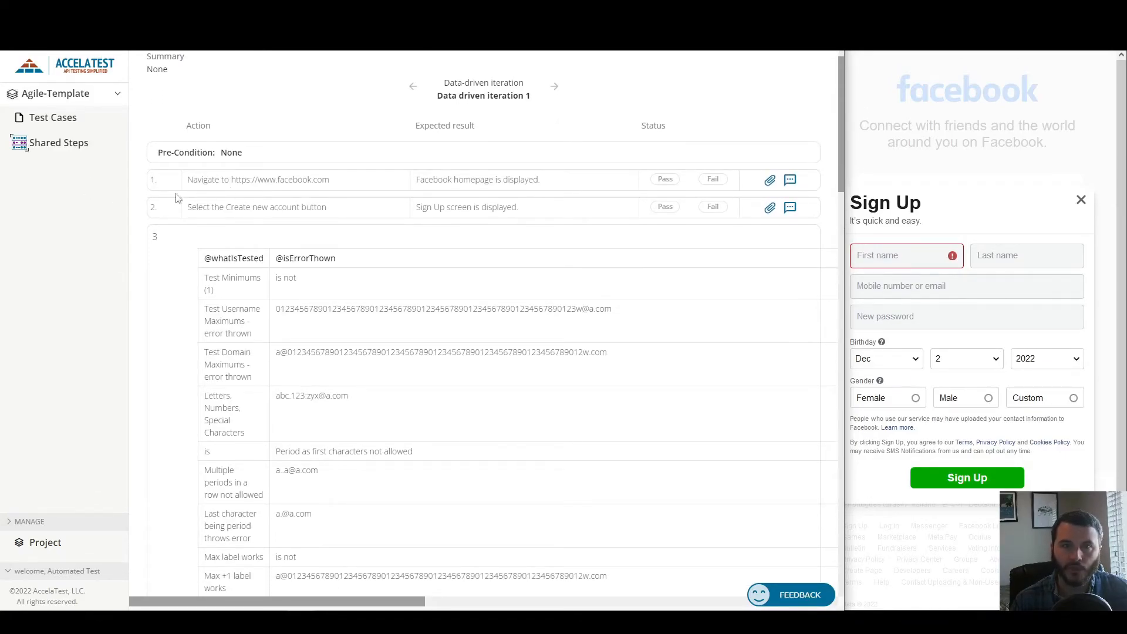
click(665, 180)
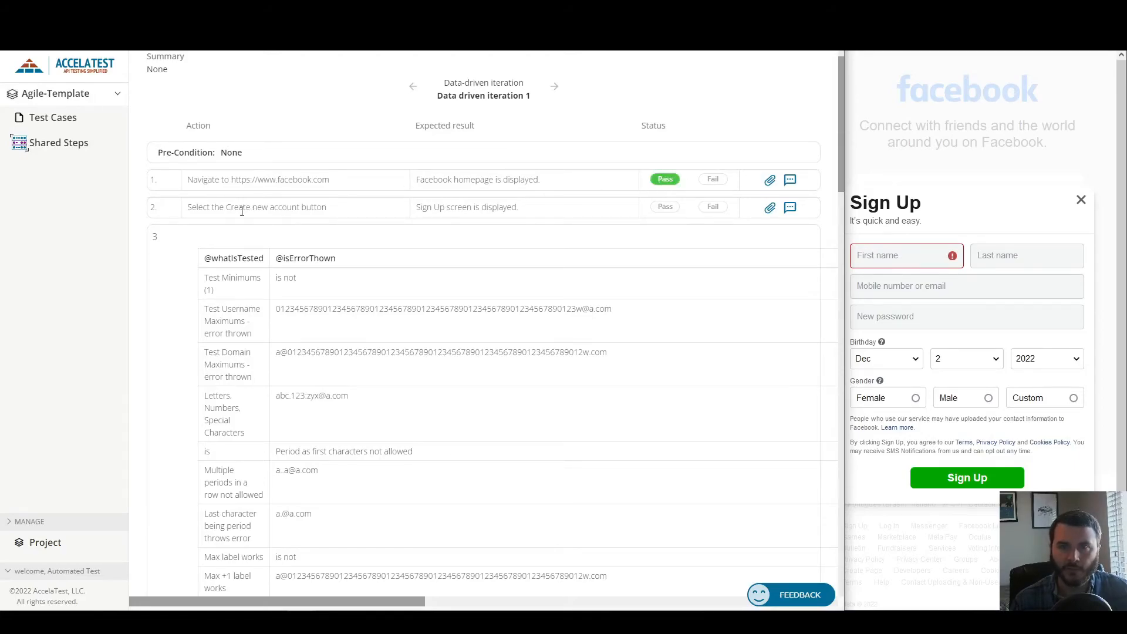
click(665, 207)
Submit @.com as the email on the Facebook sign-up form and mark step 3.6 "Test less than minimum Domain" as passed.
drag(840, 146, 838, 421)
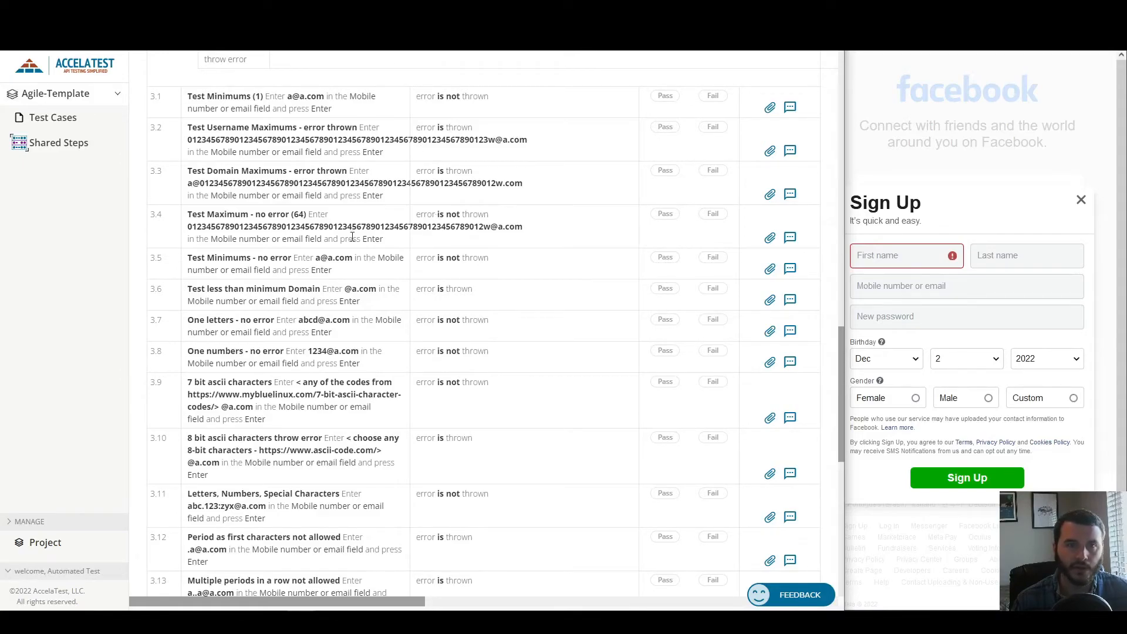
double_click(209, 226)
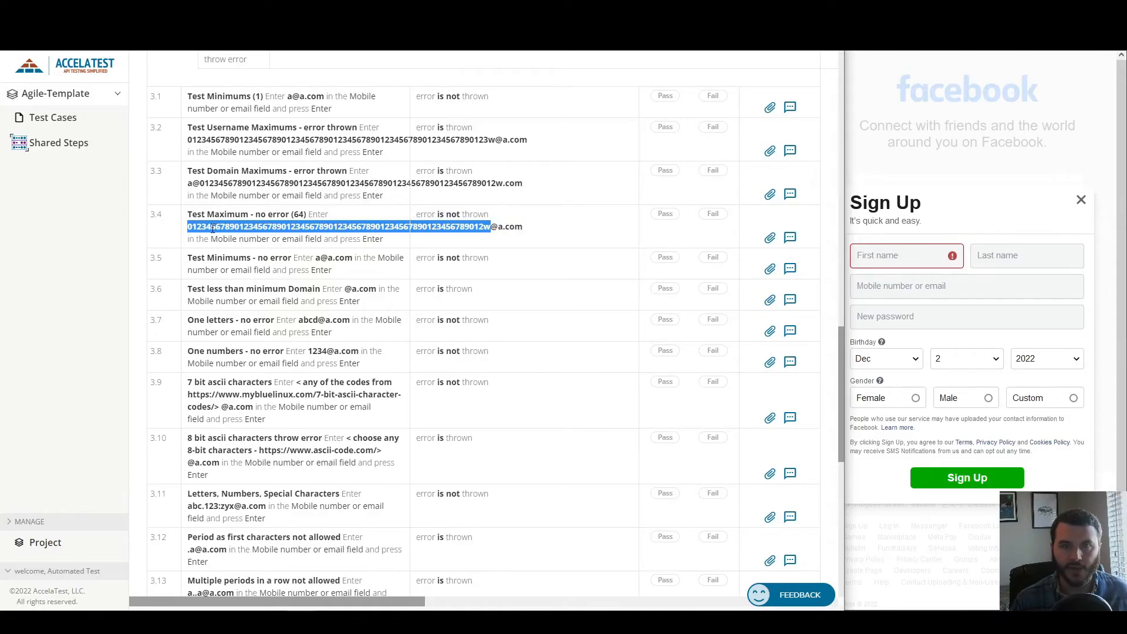
drag(203, 227, 386, 228)
click(524, 227)
click(269, 271)
click(975, 285)
text(@.com)
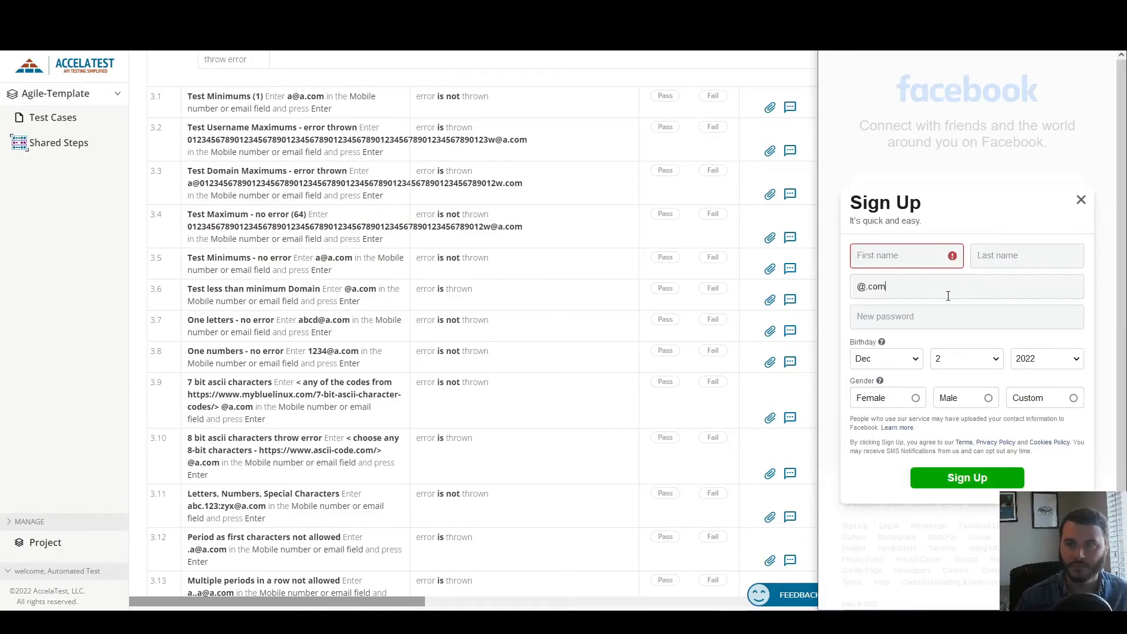
key(Return)
click(1074, 289)
drag(818, 361, 725, 366)
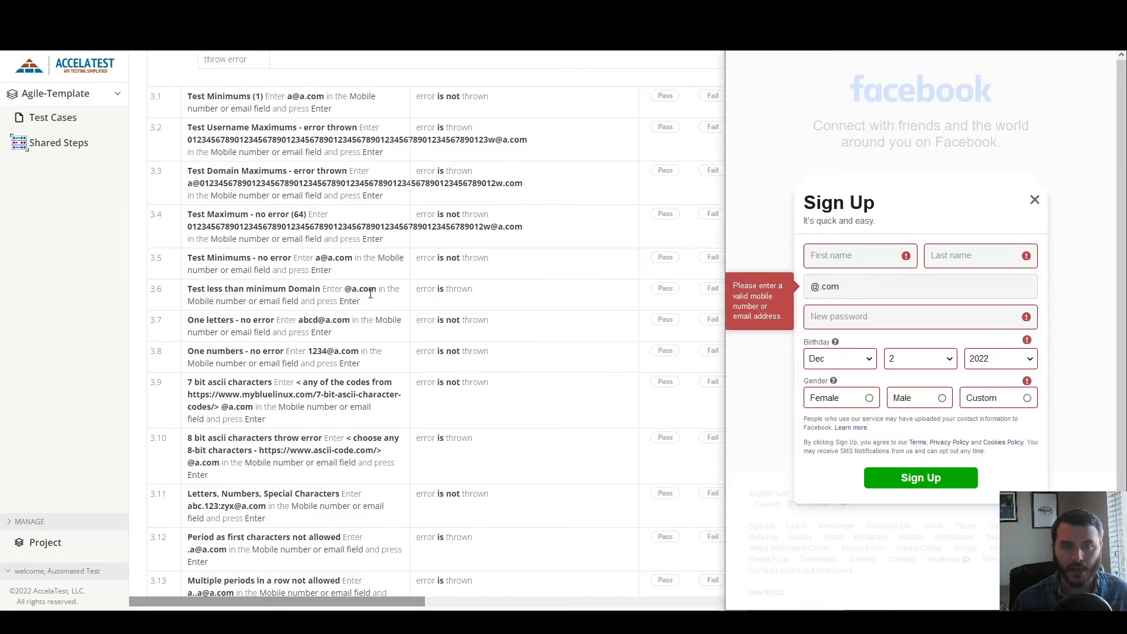
click(659, 292)
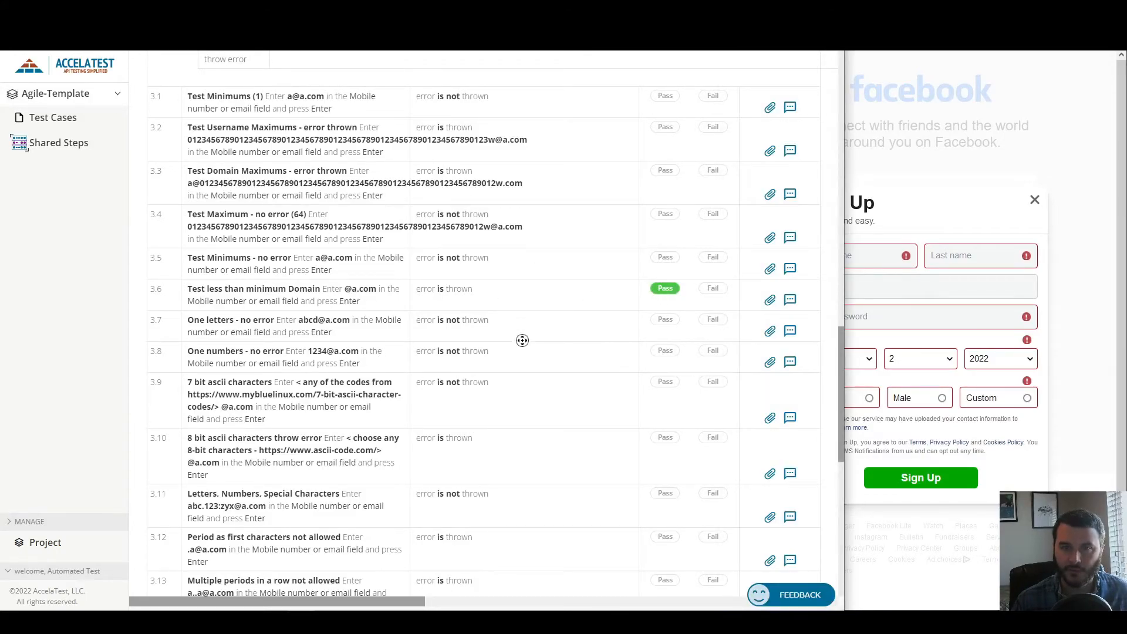
Submit username a. at a.com in both sign-up email fields and mark step 3.14 "Last character being period throws error" as passed.
scroll(522, 333, down, 5)
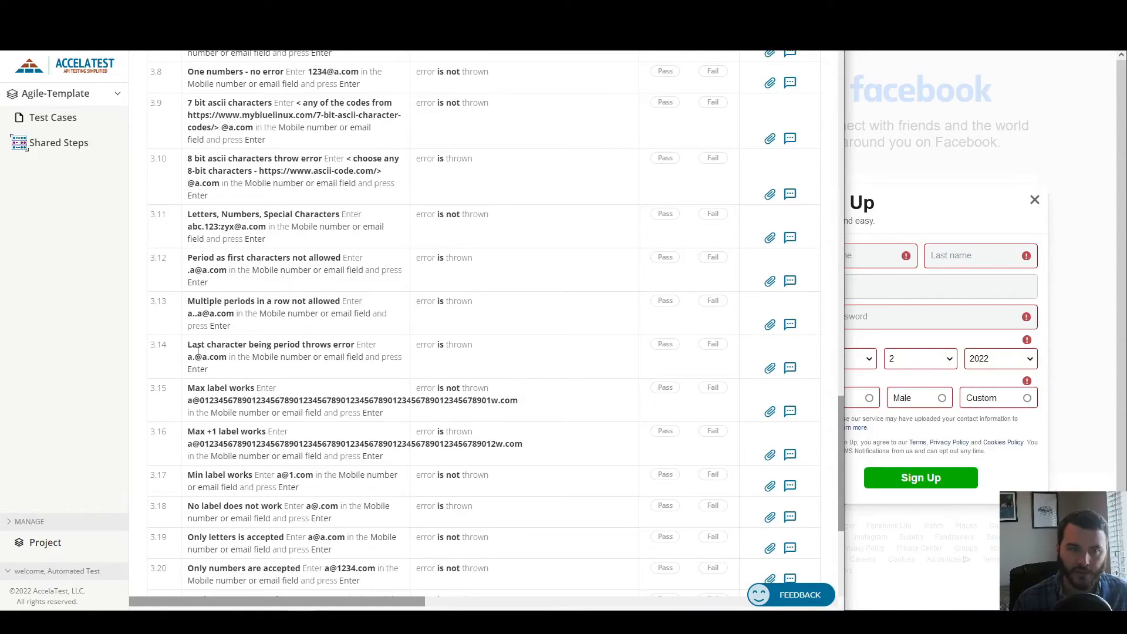
click(852, 304)
text(.com)
key(Return)
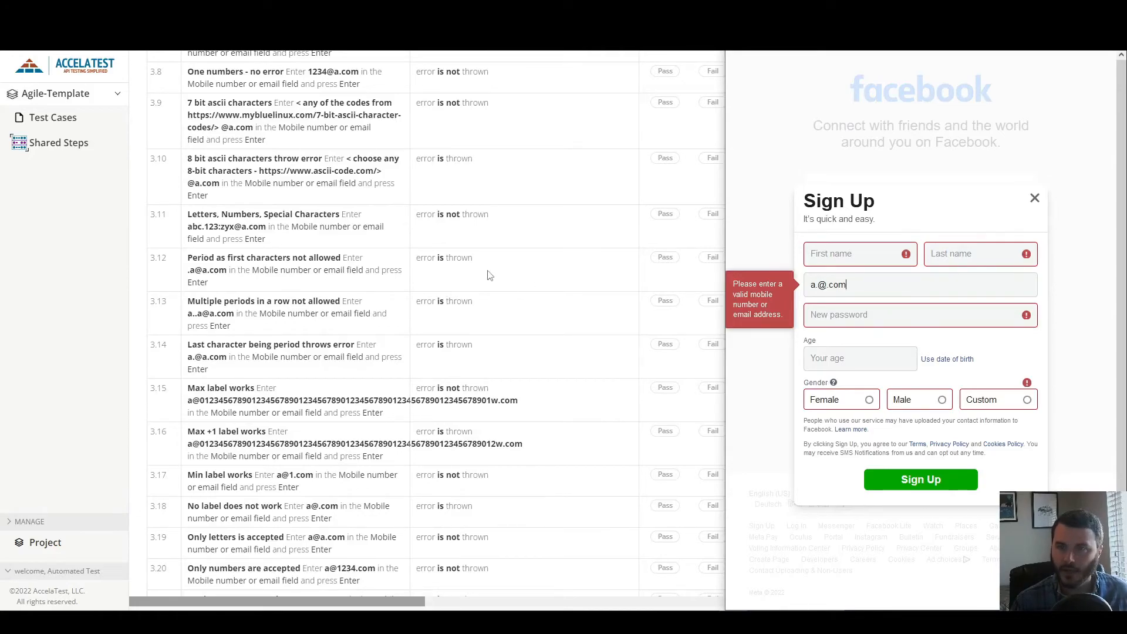
click(825, 285)
text(a)
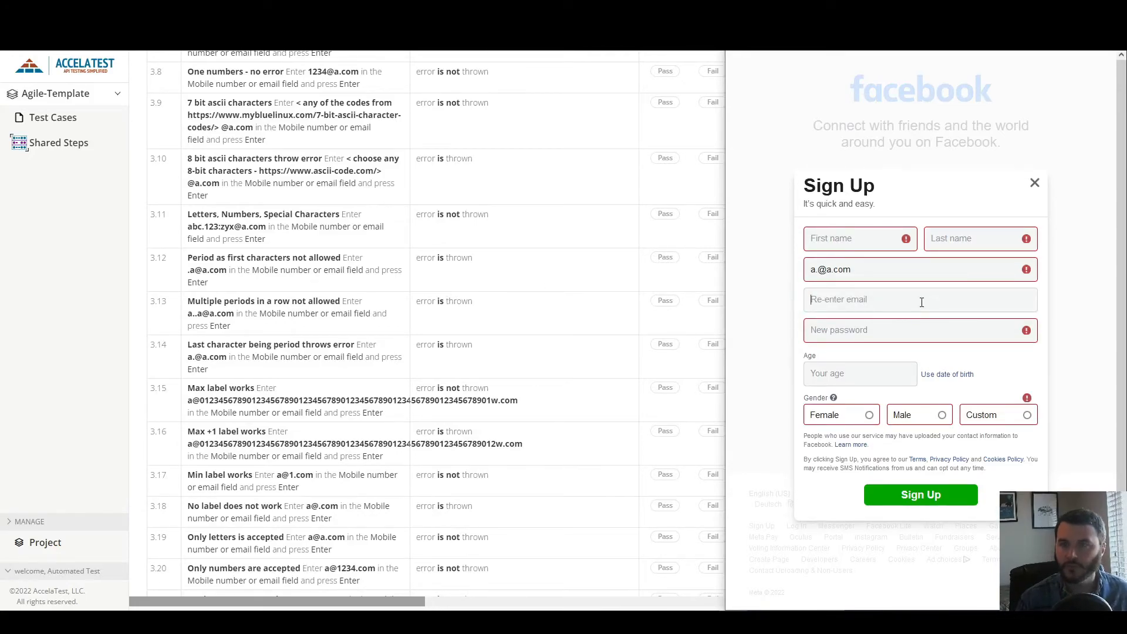
text(a.@a.com)
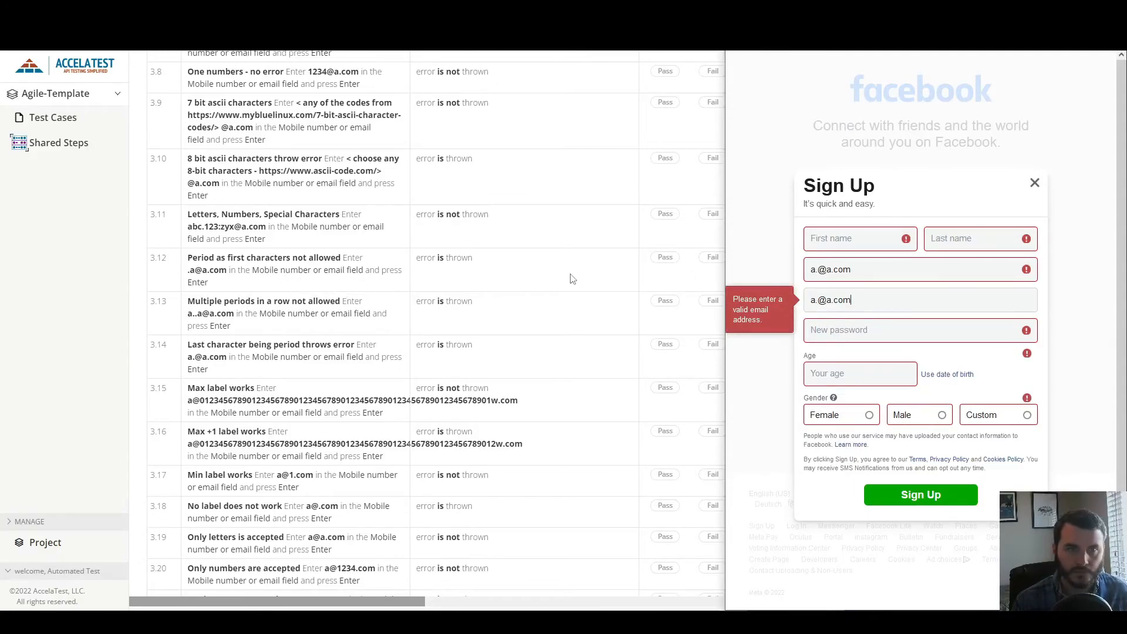
click(666, 353)
click(666, 346)
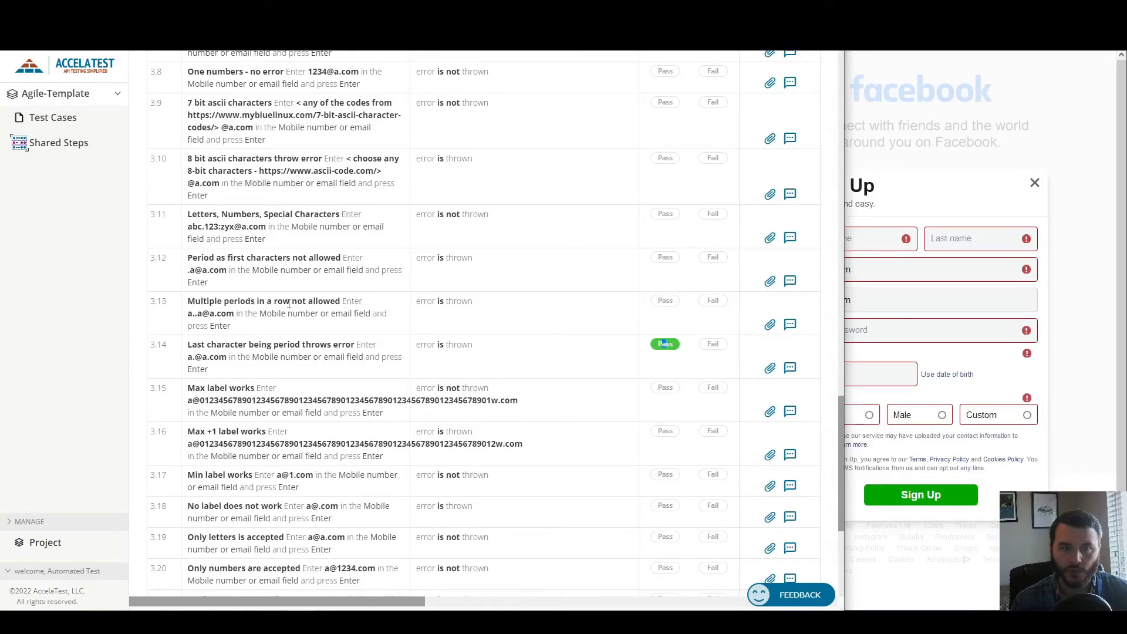
Test multiple periods in a row by submitting username a..a at a.com in both sign-up email fields.
double_click(899, 268)
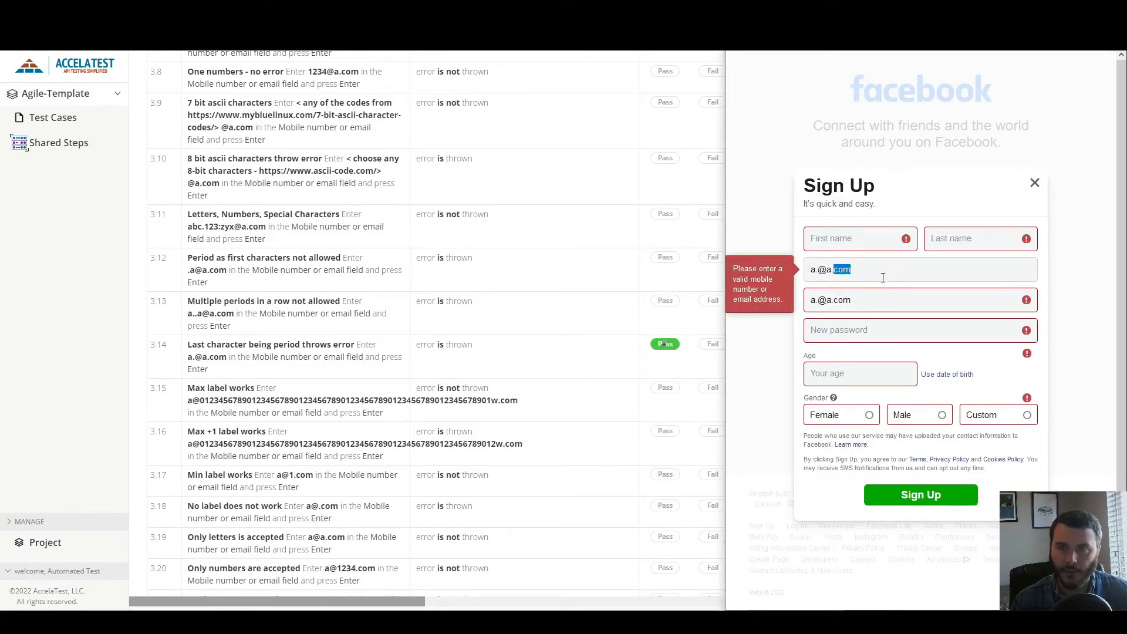
click(820, 270)
text(.a)
click(818, 298)
text(.a)
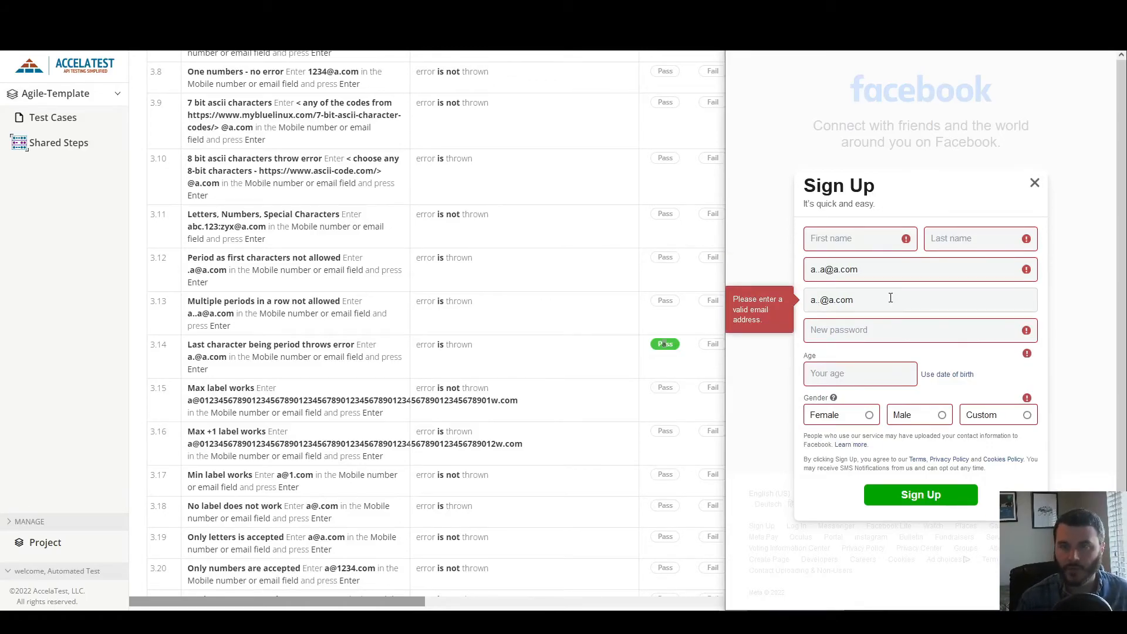
key(Return)
click(845, 301)
click(826, 271)
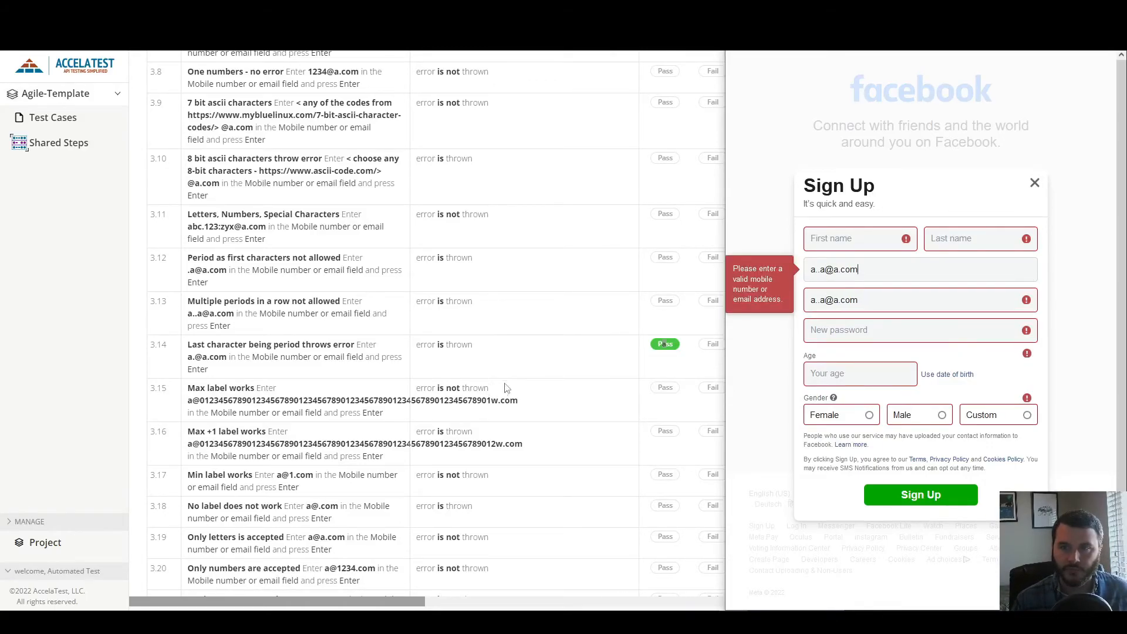
Reduce both sign-up email fields to username a at a.com and mark step 3.1 "Test Minimums (1)" as passed.
middle_click(526, 399)
middle_click(532, 390)
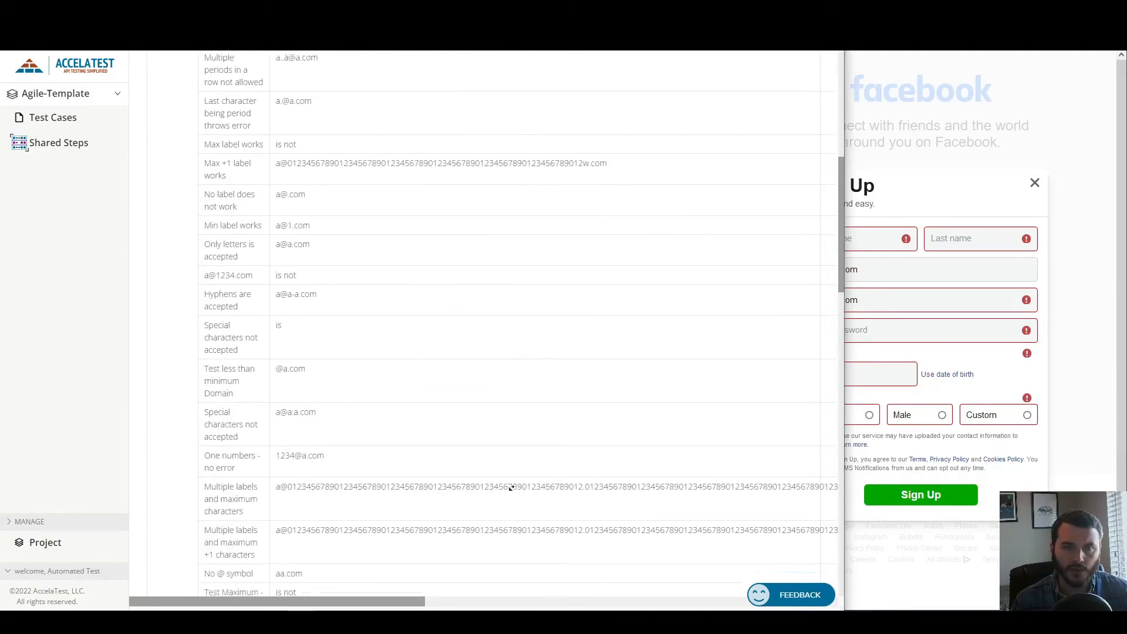
click(1019, 272)
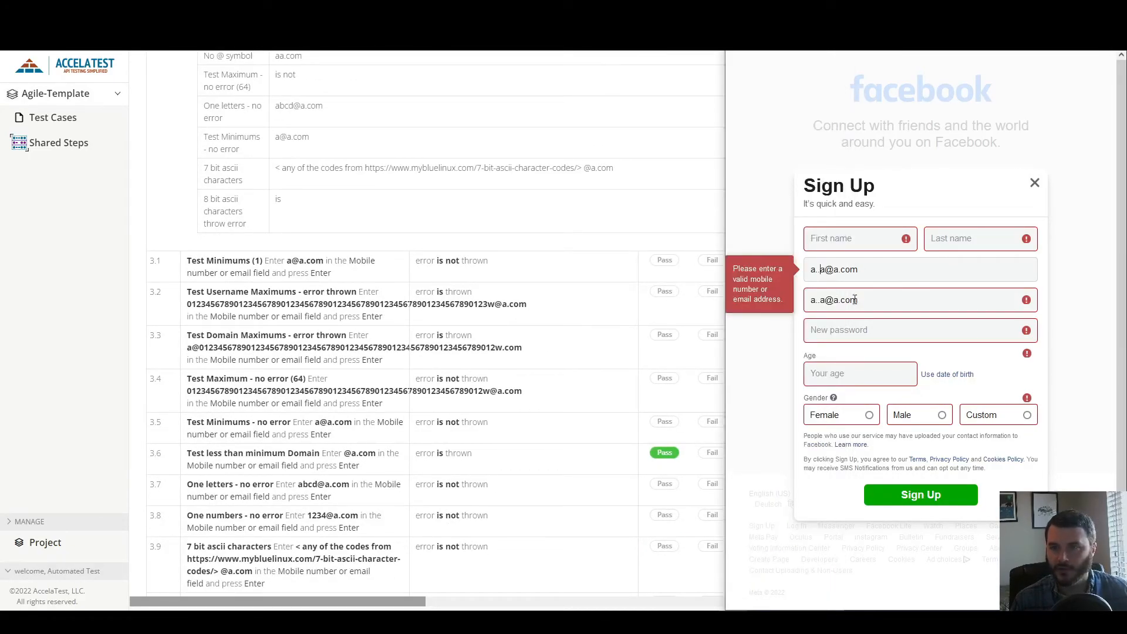
key(ctrl+z)
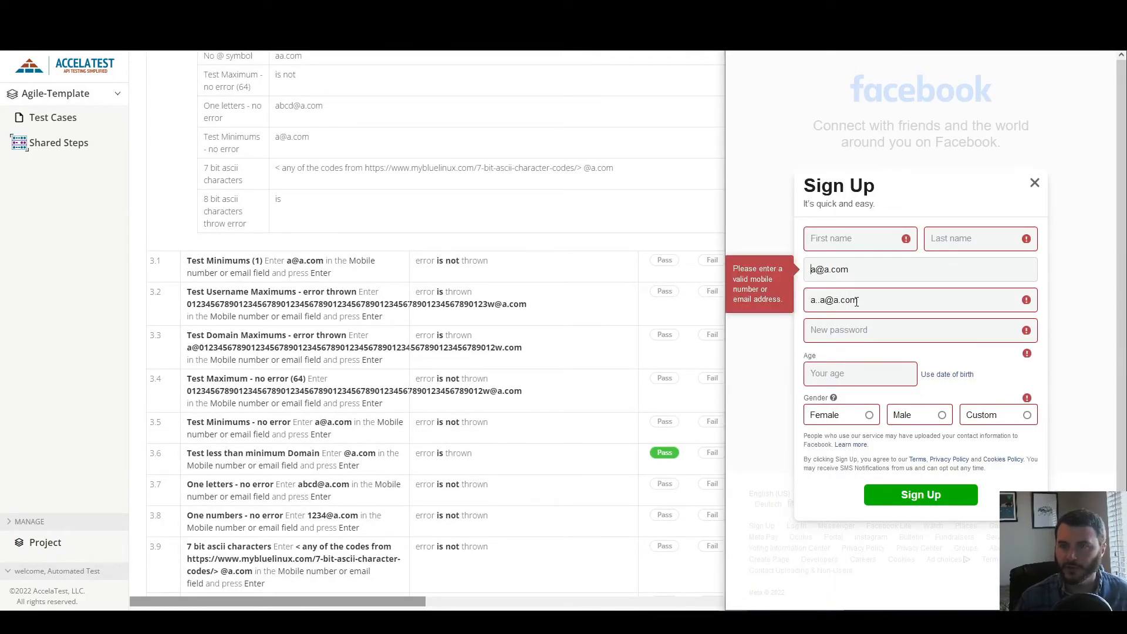
click(819, 302)
key(shift+Home)
key(BackSpace)
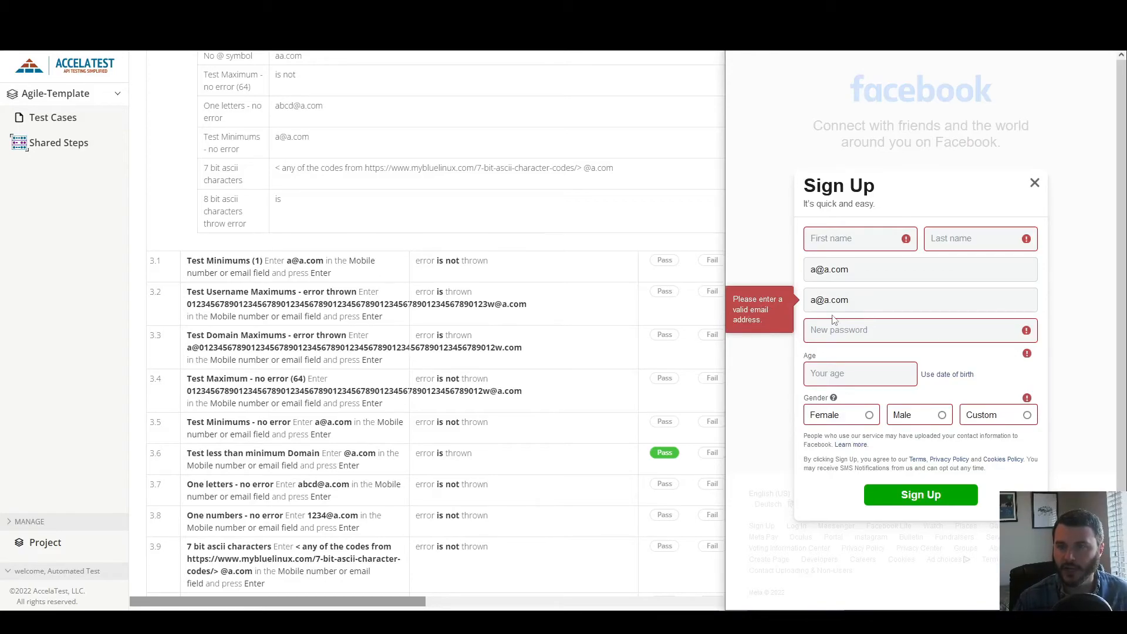
click(878, 272)
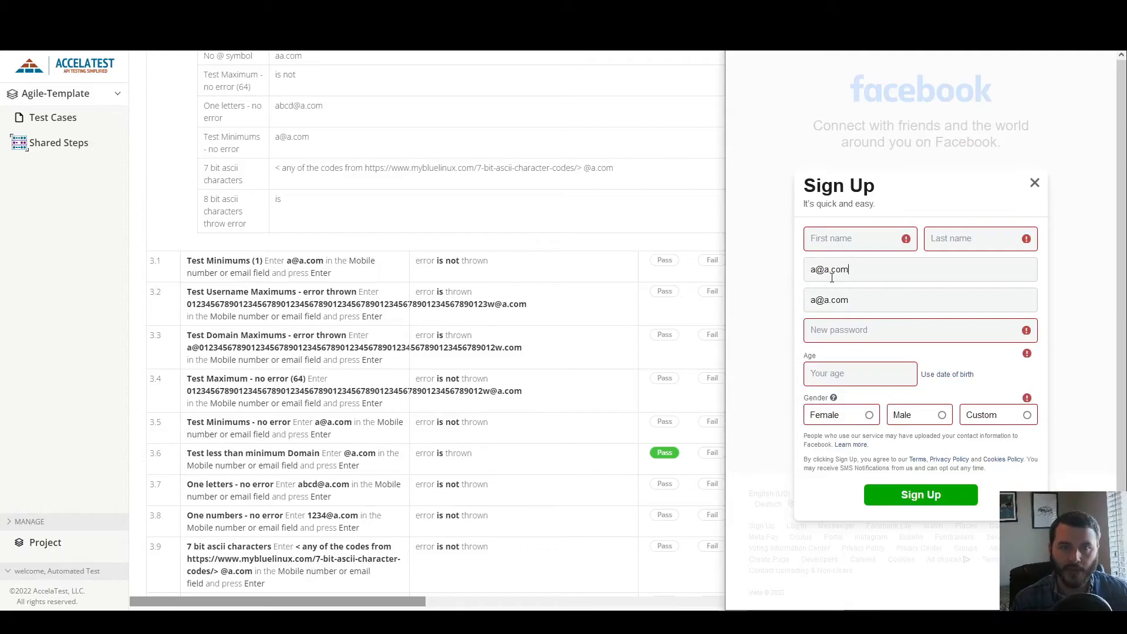
click(351, 258)
click(662, 262)
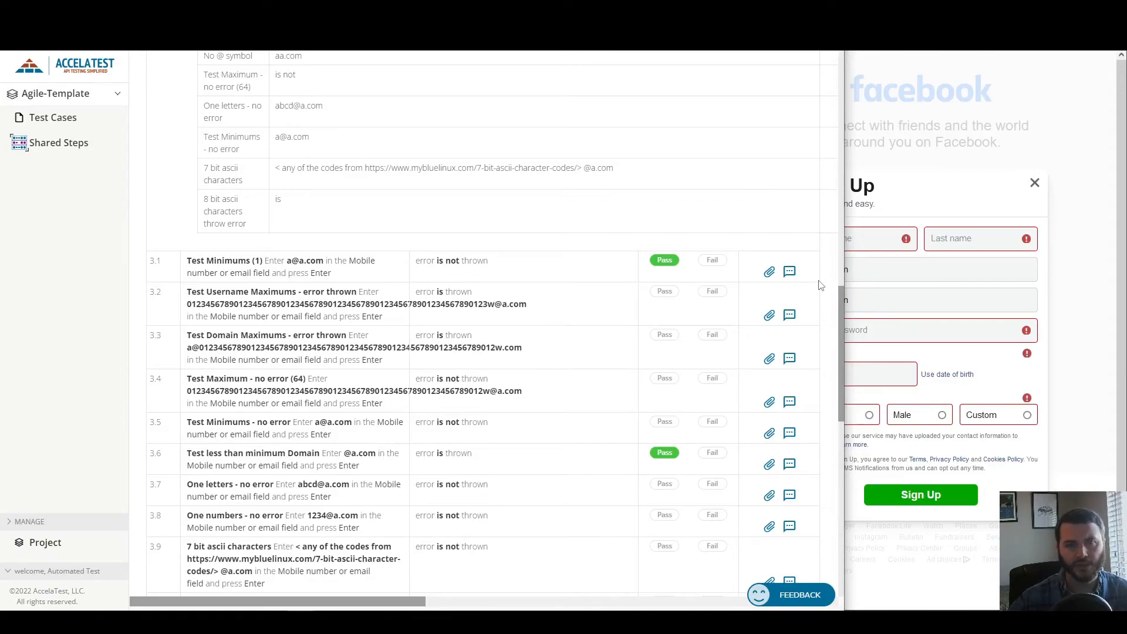
Copy the text of step 3.24 "Multiple labels and maximum characters" to the end of the notes file.
click(1066, 299)
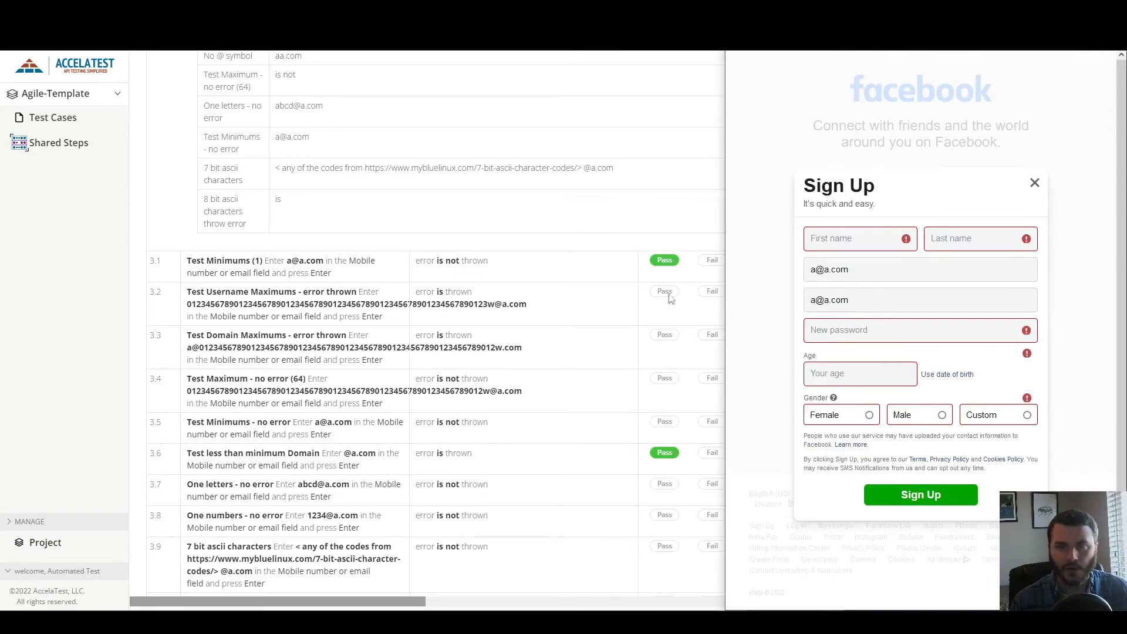
click(517, 247)
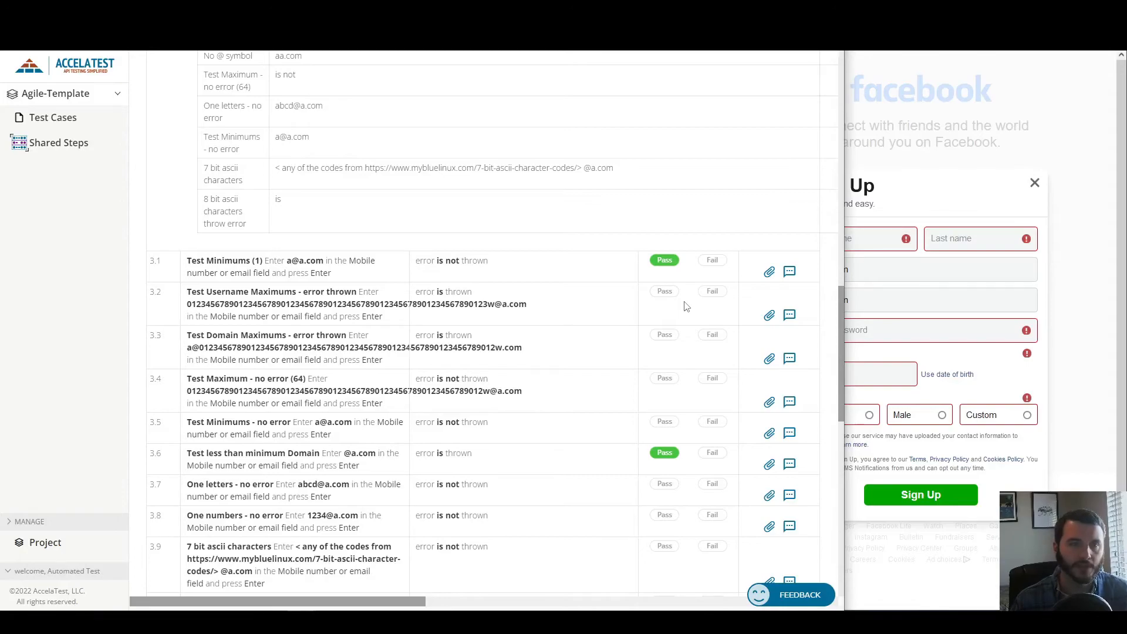
drag(841, 346, 833, 538)
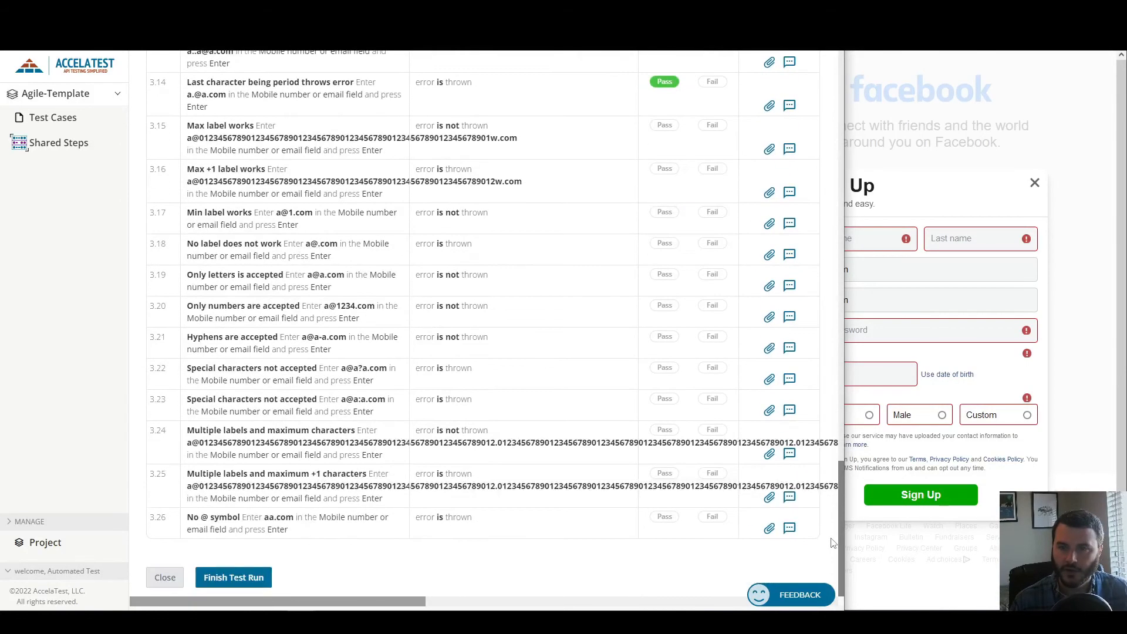
triple_click(191, 445)
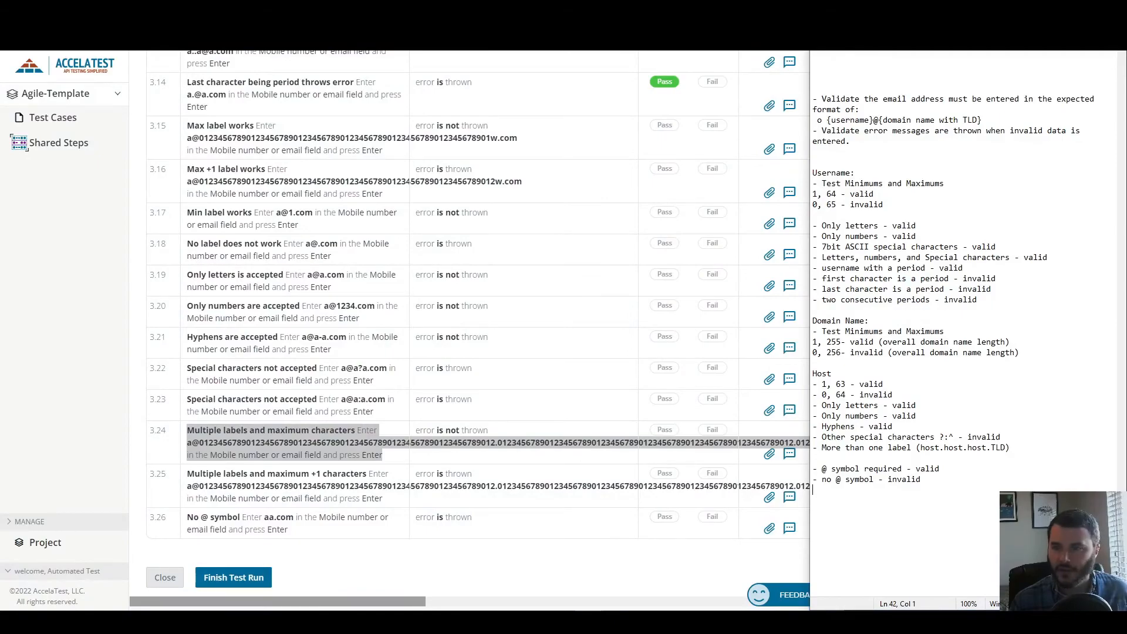
key(ctrl+v)
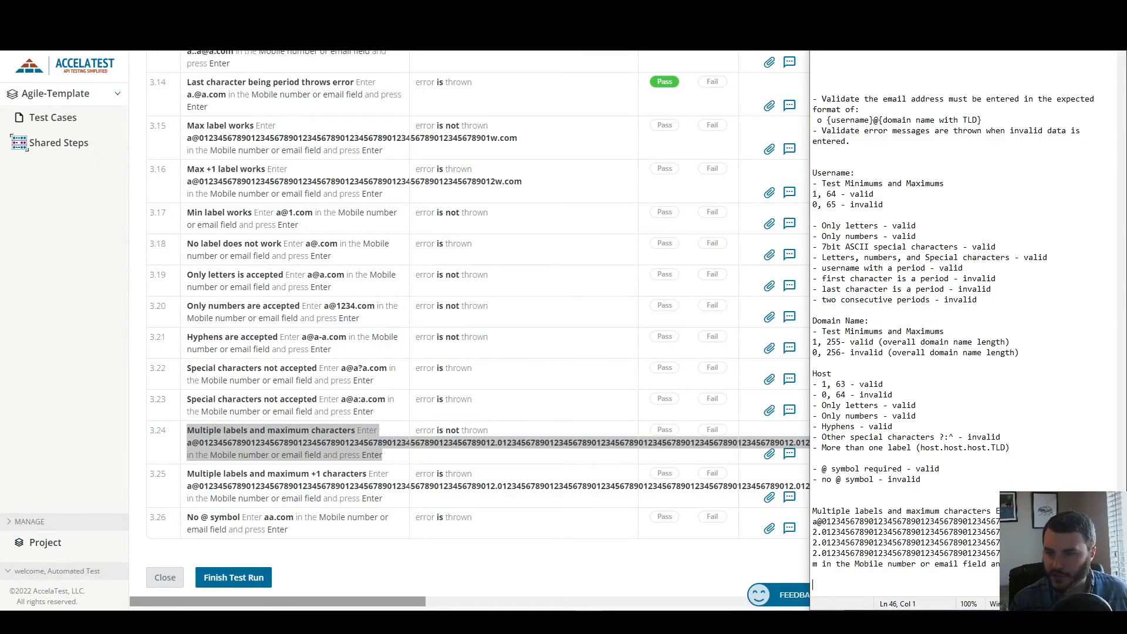
Remove the trailing wording from the pasted text in the notes and select only the multi-label email address.
key(shift+Home)
key(shift+Right)
key(BackSpace)
key(shift+Up)
key(shift+Up)
key(shift+Up)
key(shift+Up)
key(shift+Left)
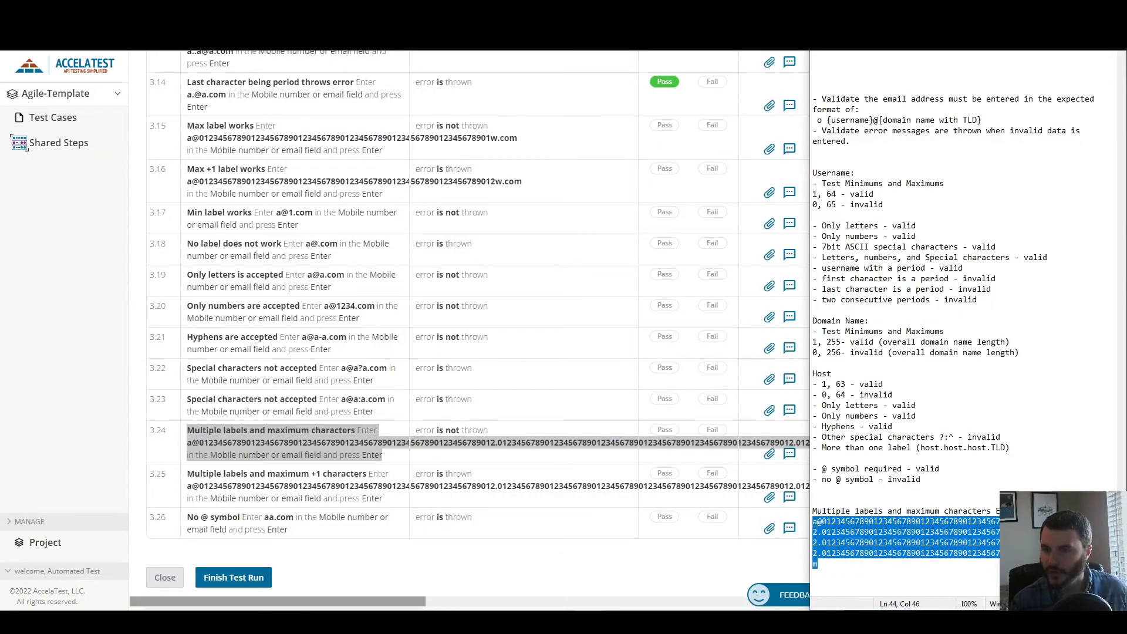
Paste the copied multi-label email address into both email fields of the Facebook sign-up form.
click(619, 560)
key(alt+Tab)
key(alt+Tab)
triple_click(904, 271)
key(ctrl+v)
key(Tab)
key(ctrl+v)
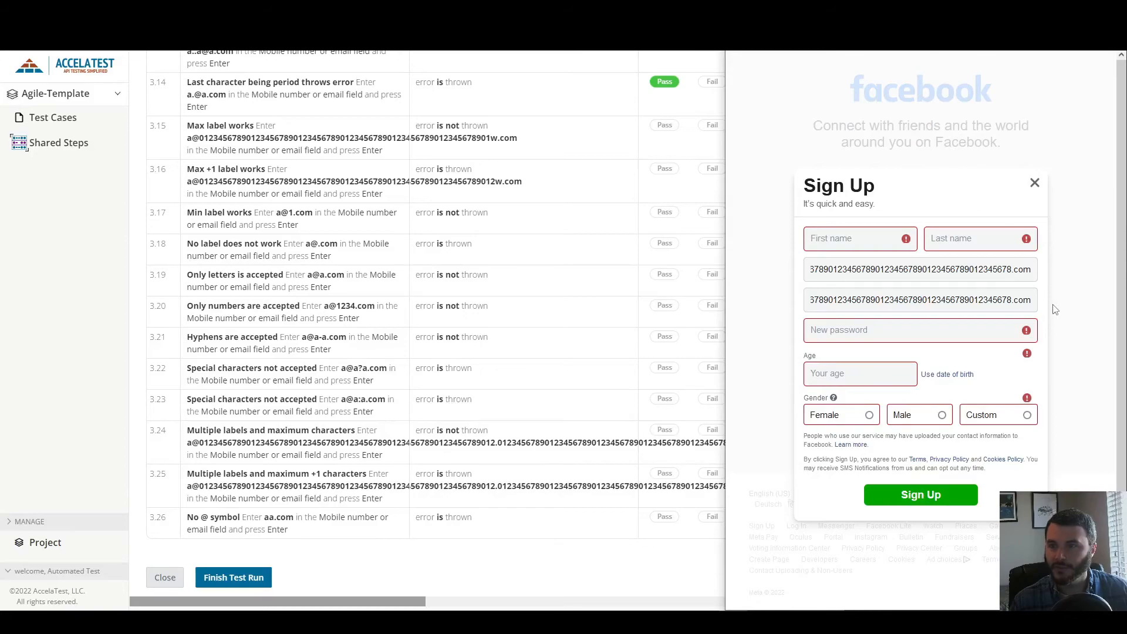
Lengthen the address in both sign-up email fields by one character, adding a 1 just before .com.
click(1015, 300)
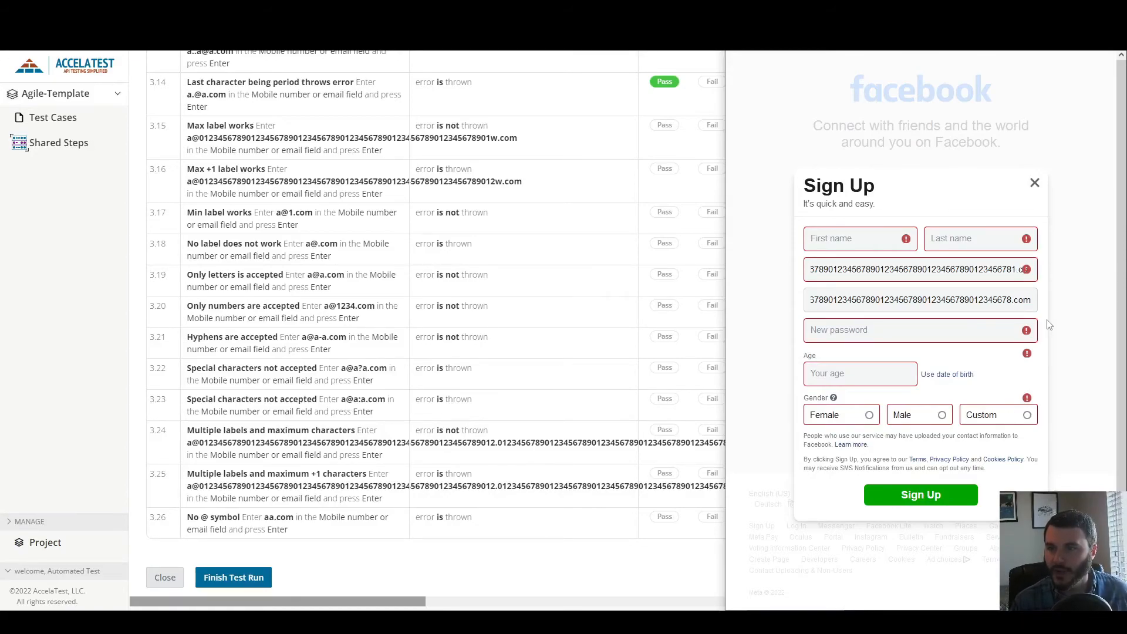
click(767, 296)
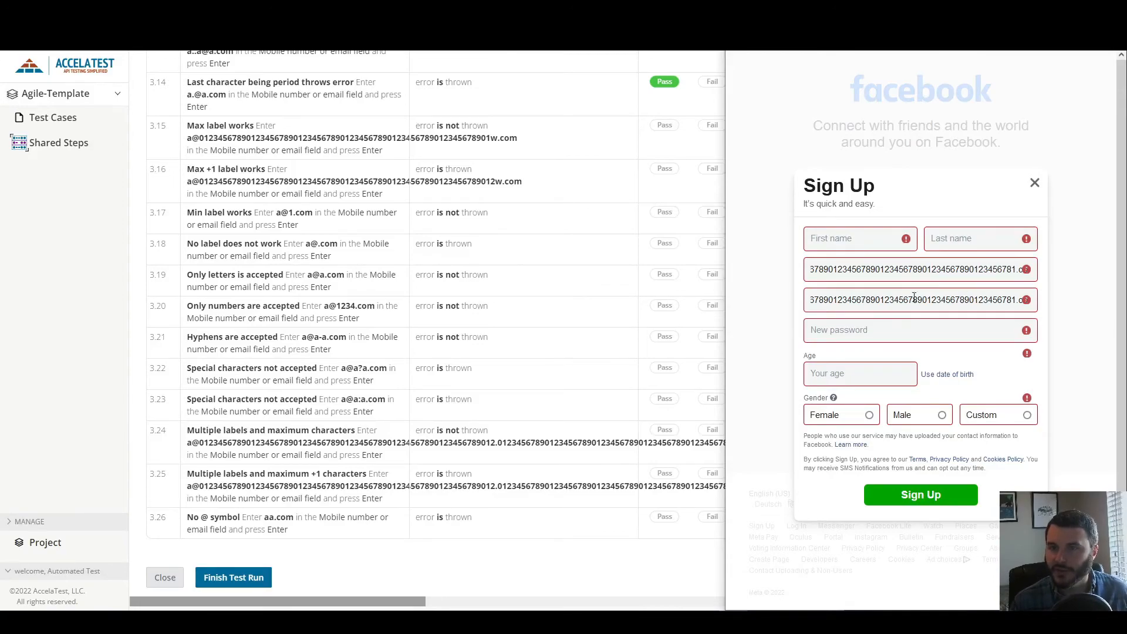
drag(955, 299, 943, 282)
click(944, 270)
Mark steps 3.24 "Multiple labels and maximum characters" and 3.25 "Multiple labels and maximum +1 characters" as passed.
click(514, 461)
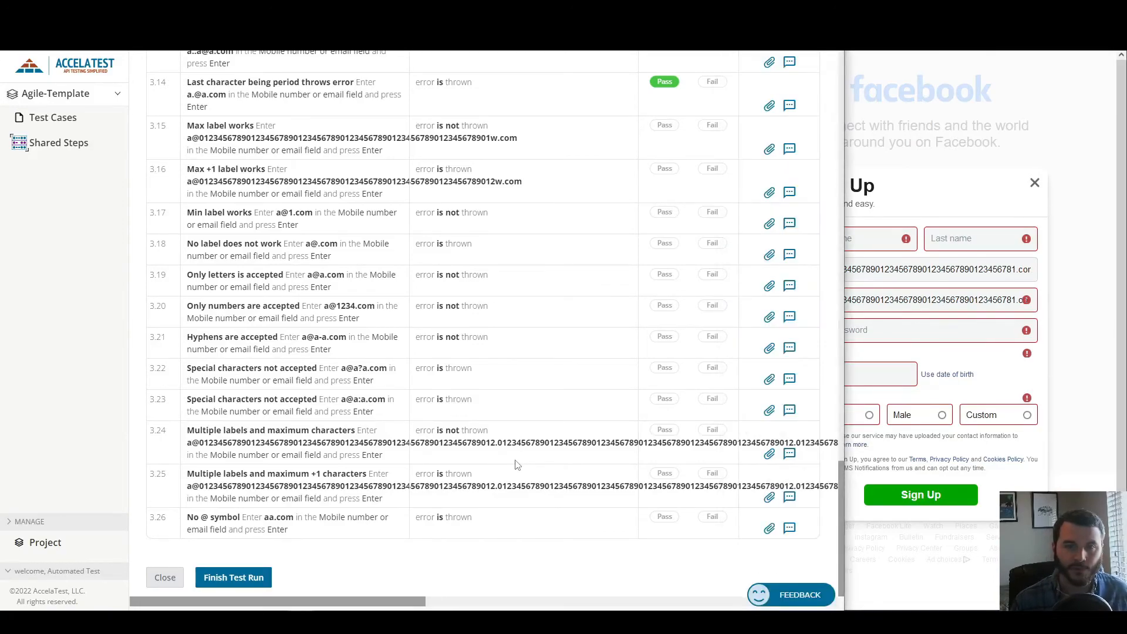
click(667, 430)
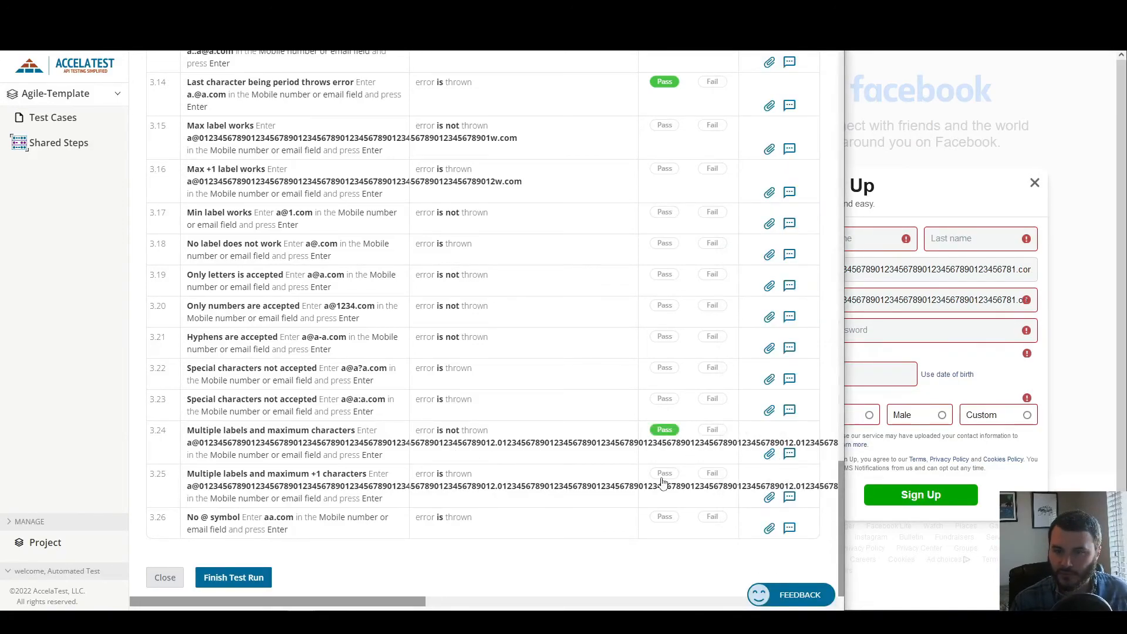
click(665, 474)
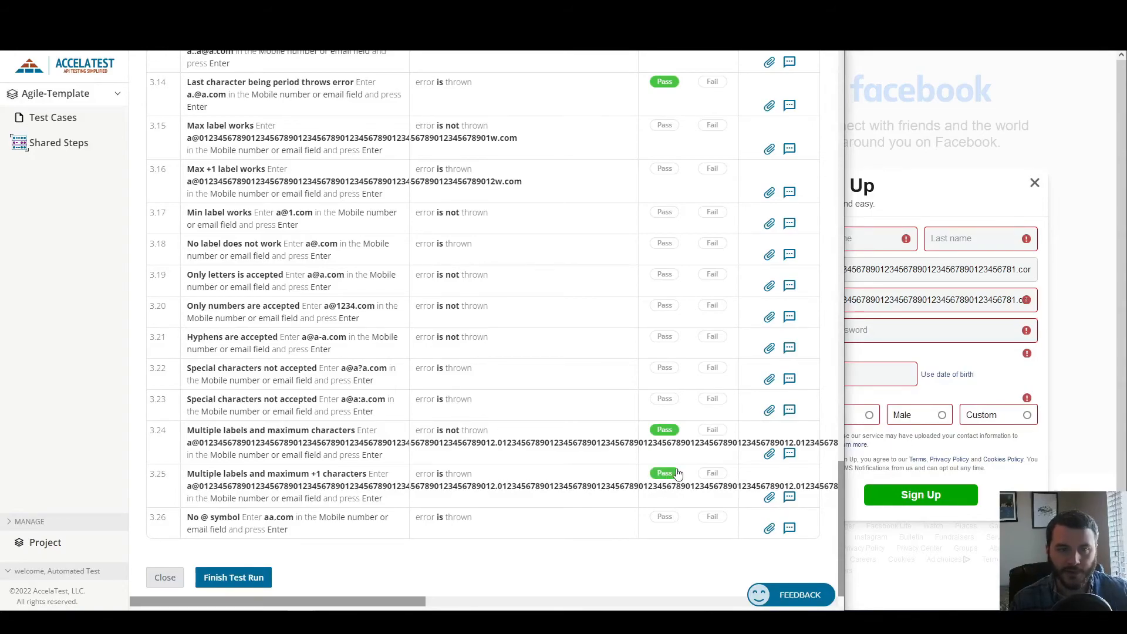
Test an address without username and domain label by submitting @.com in the sign-up email fields.
triple_click(953, 299)
text(@.com)
key(Return)
triple_click(918, 272)
text(@.com)
key(Return)
click(880, 284)
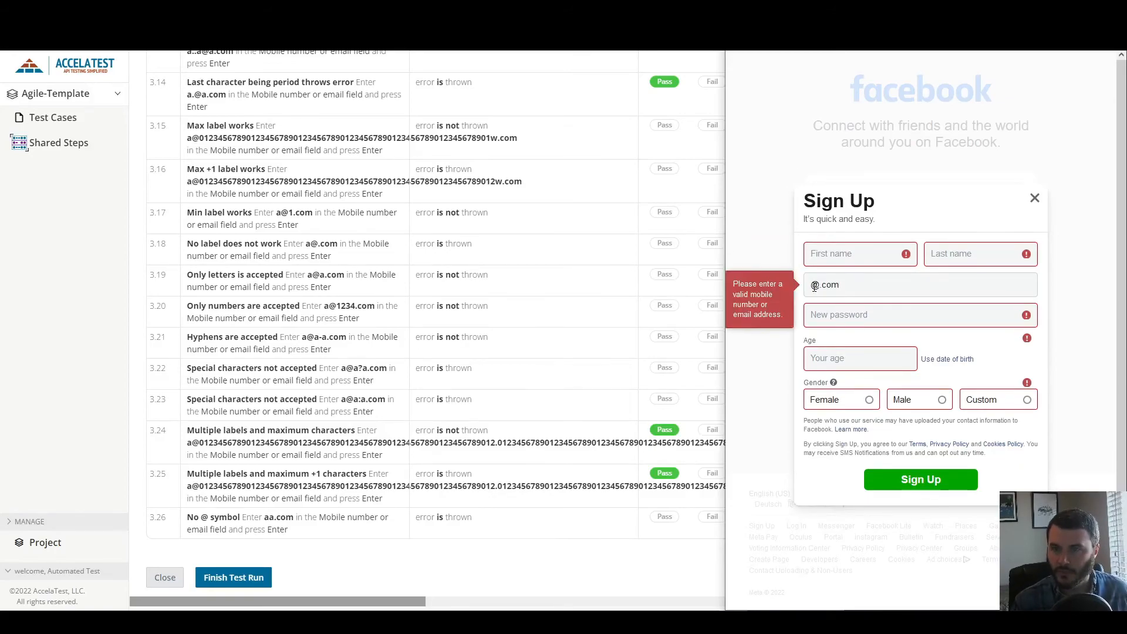
Copy the text of step 3.15 "Max label works" into the notes file and copy only its email address from there.
click(335, 292)
scroll(287, 333, up, 3)
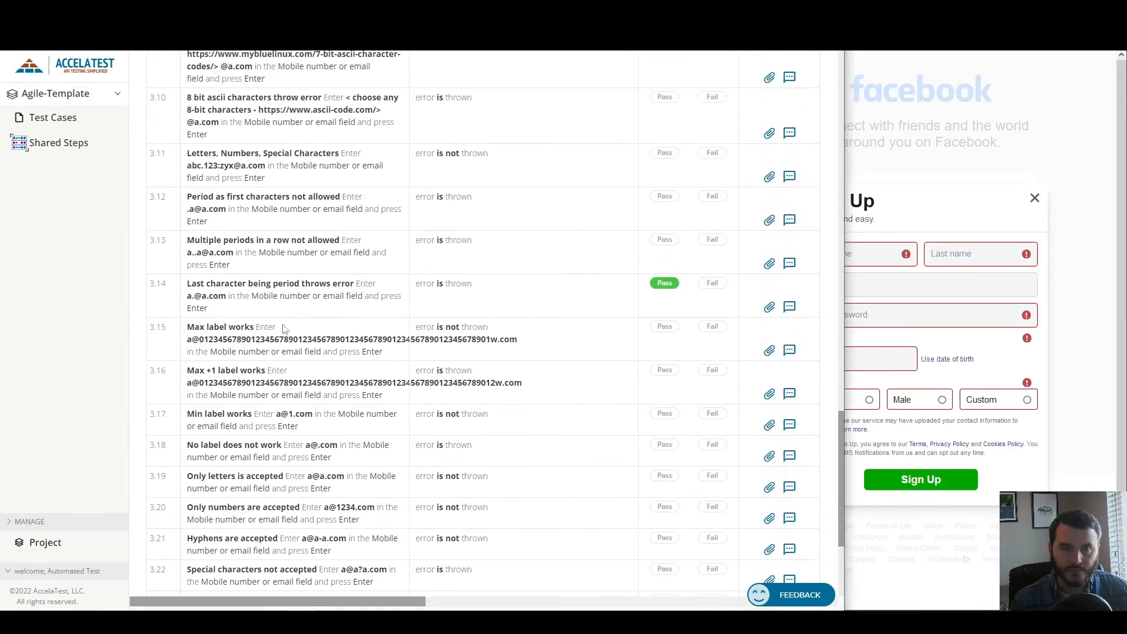
drag(187, 339, 519, 340)
key(ctrl+c)
click(733, 621)
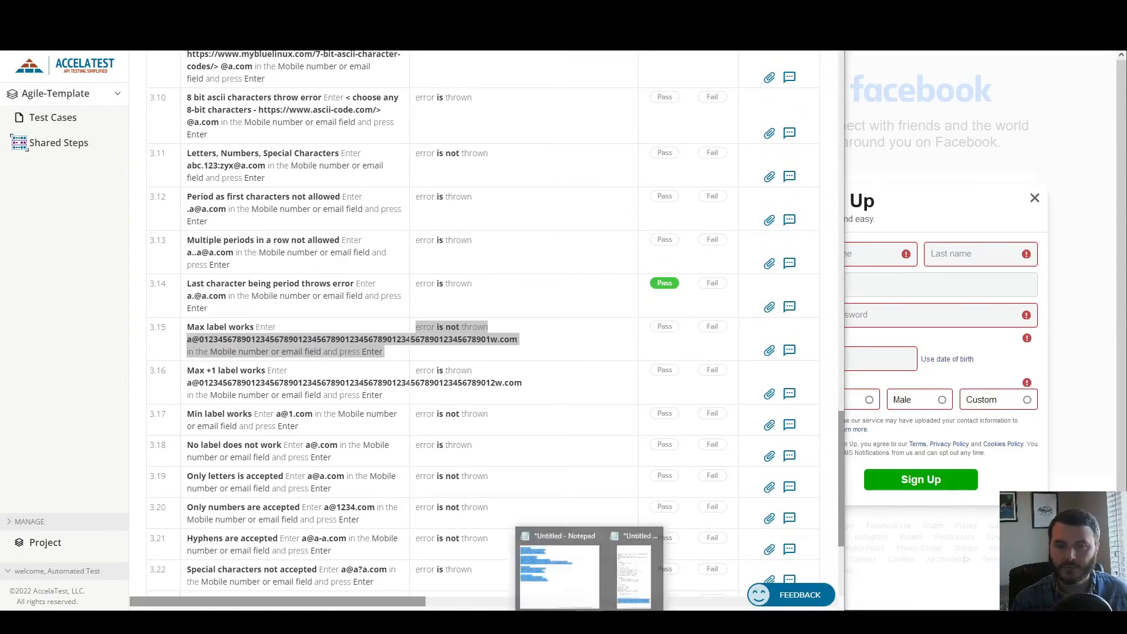
key(ctrl+v)
double_click(926, 521)
key(ctrl+c)
Paste the maximum-label address into both sign-up email fields and mark step 3.15 "Max label works" as passed.
key(alt+Tab)
triple_click(869, 286)
key(ctrl+v)
triple_click(920, 298)
key(ctrl+v)
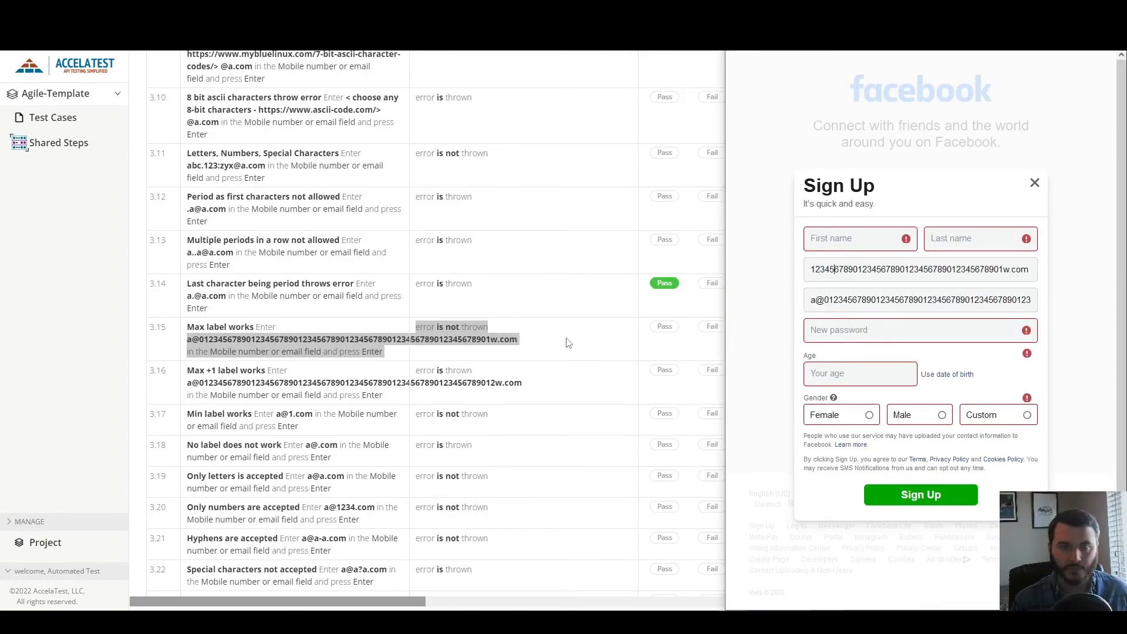
click(567, 341)
click(664, 326)
Test a period as first character by submitting username .a at a.com in the sign-up email field.
scroll(544, 352, up, 5)
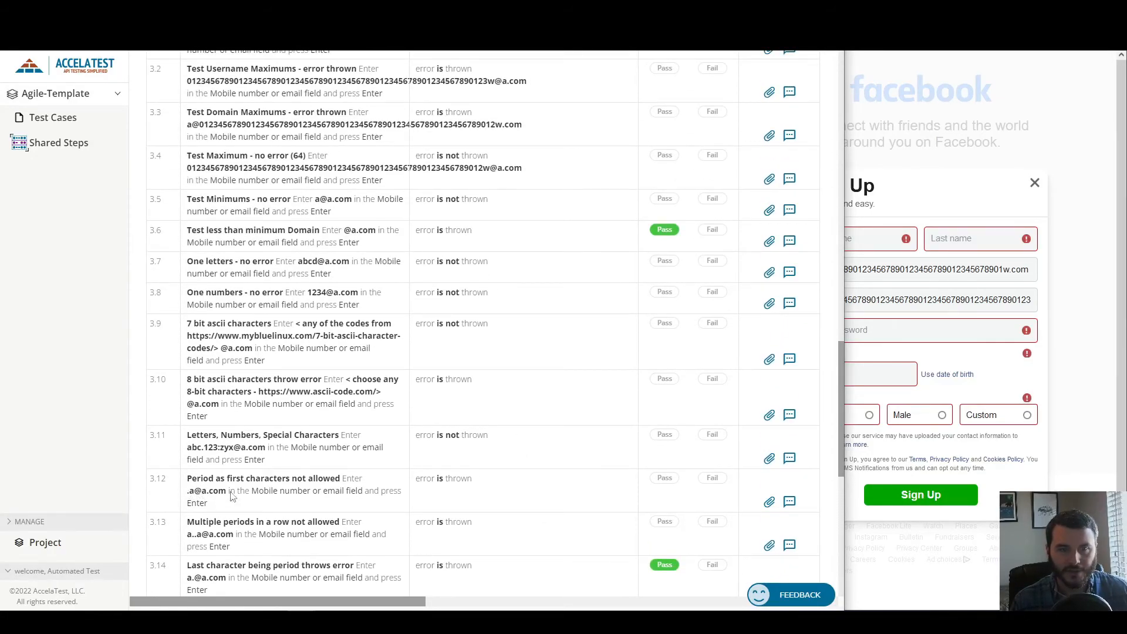
click(979, 277)
key(ctrl+a)
text(.a.)
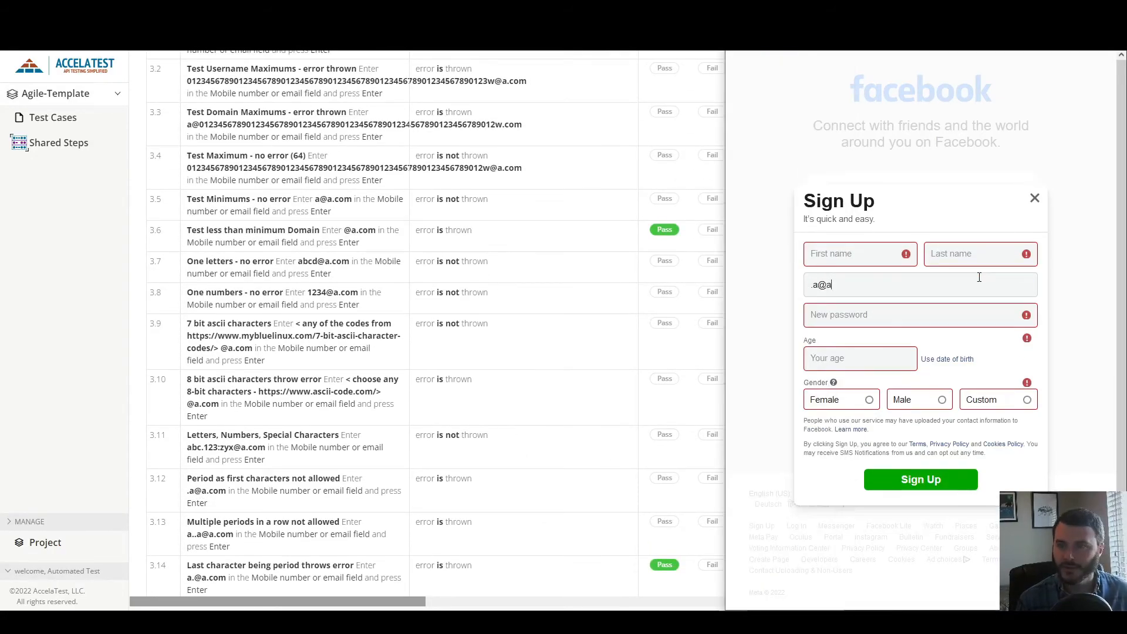
text(a.com)
key(Return)
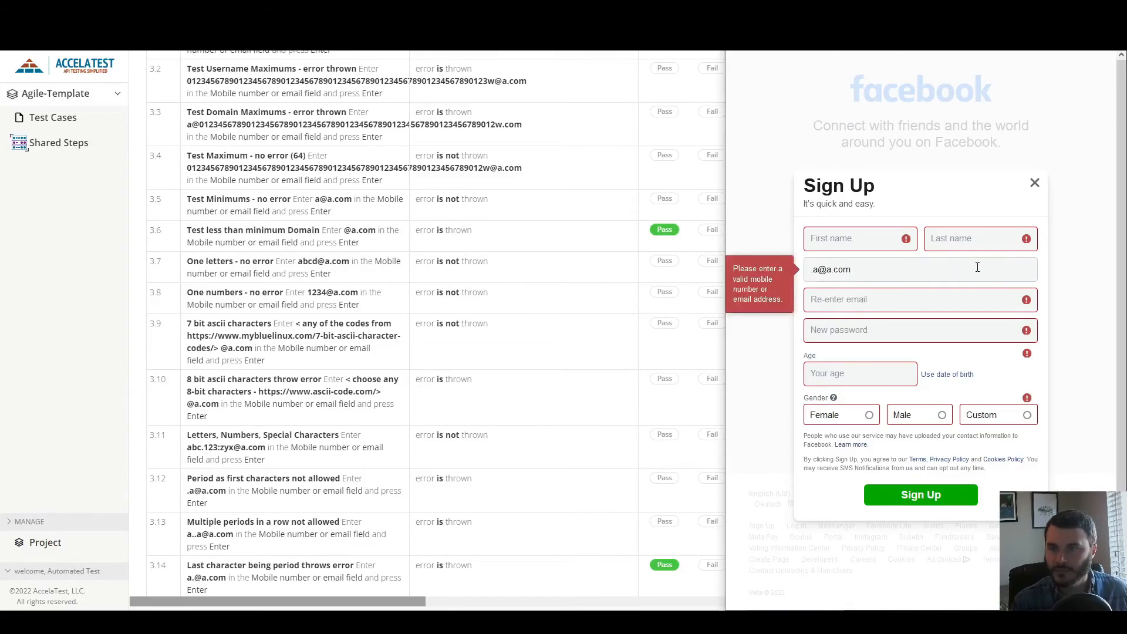
Test a numbers-only username by entering 1234 at a.com in the sign-up email field and leaving the field.
click(445, 369)
scroll(443, 350, up, 2)
click(931, 278)
key(ctrl+a)
text(1234@a.com)
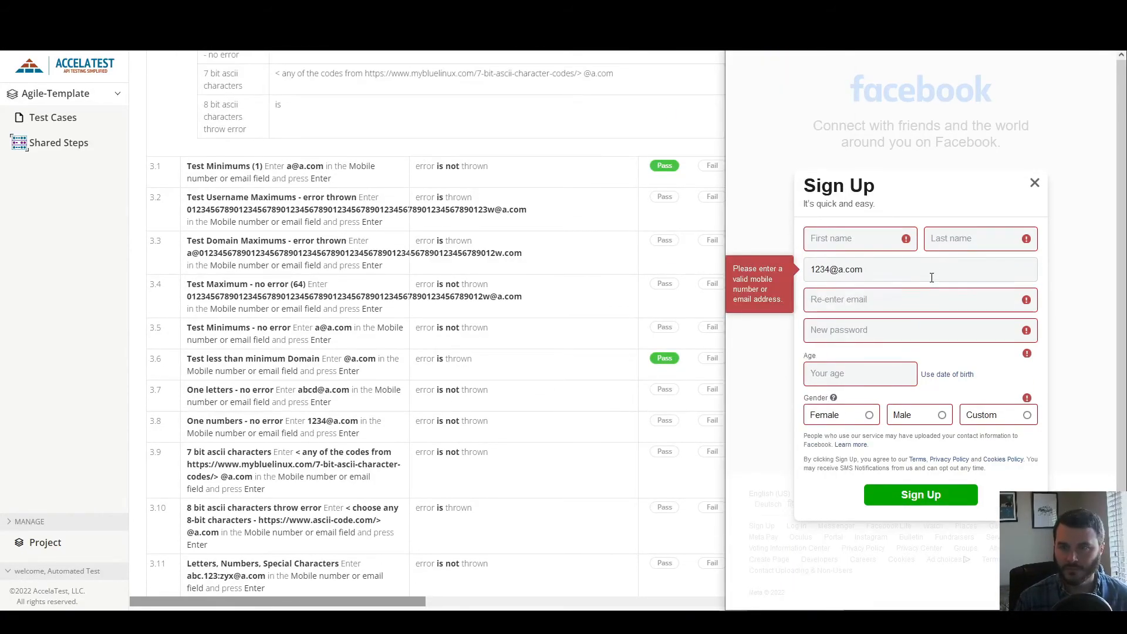
key(Tab)
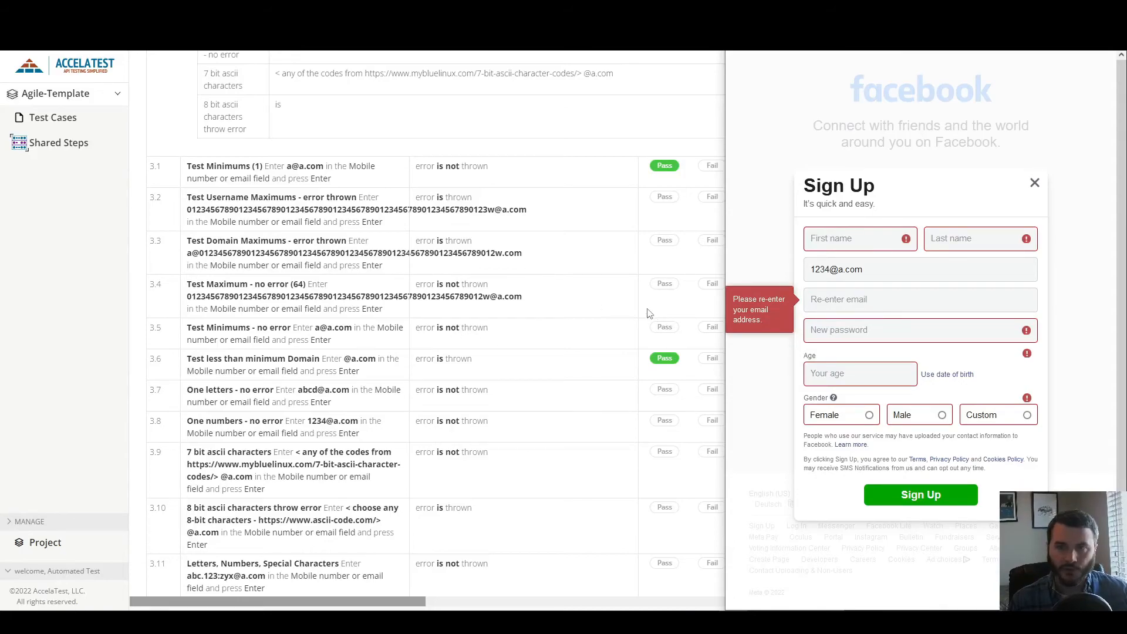
Mark step 3.4 "Test Maximum - no error (64)" as failed with the note "The value was accepted and validated by the system.".
click(612, 292)
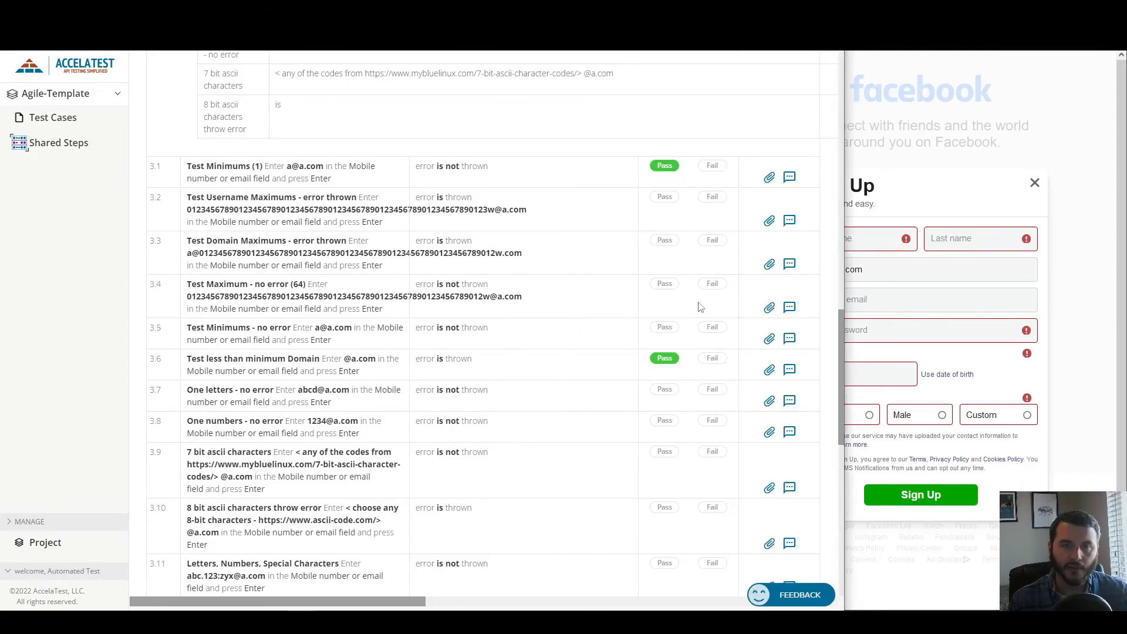
click(713, 284)
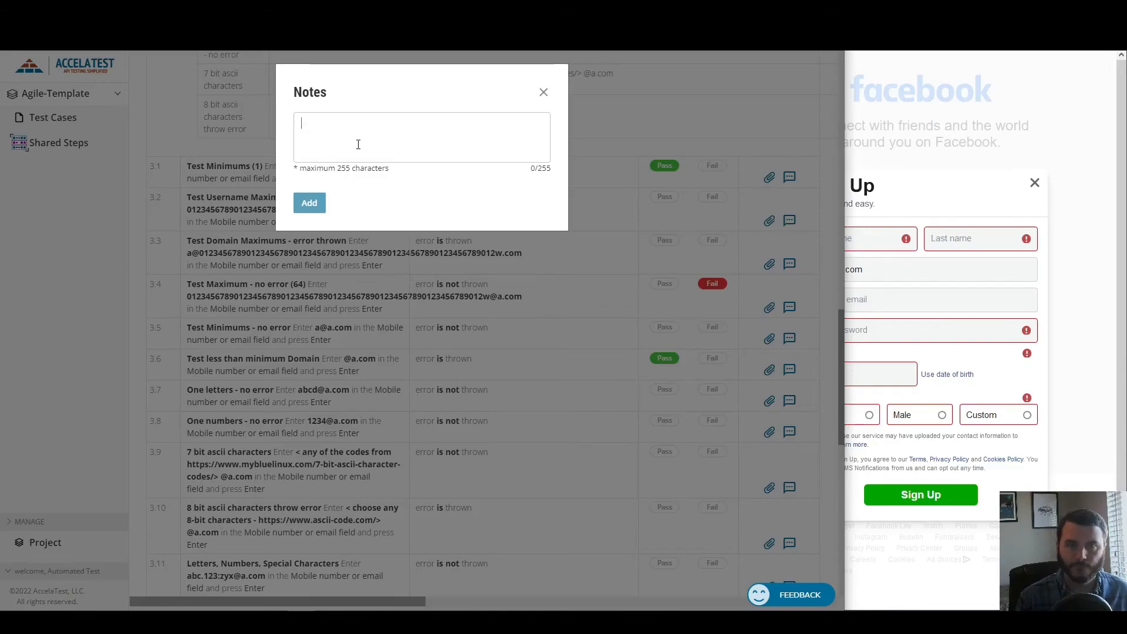
text(The value was accepted and validated by the system.)
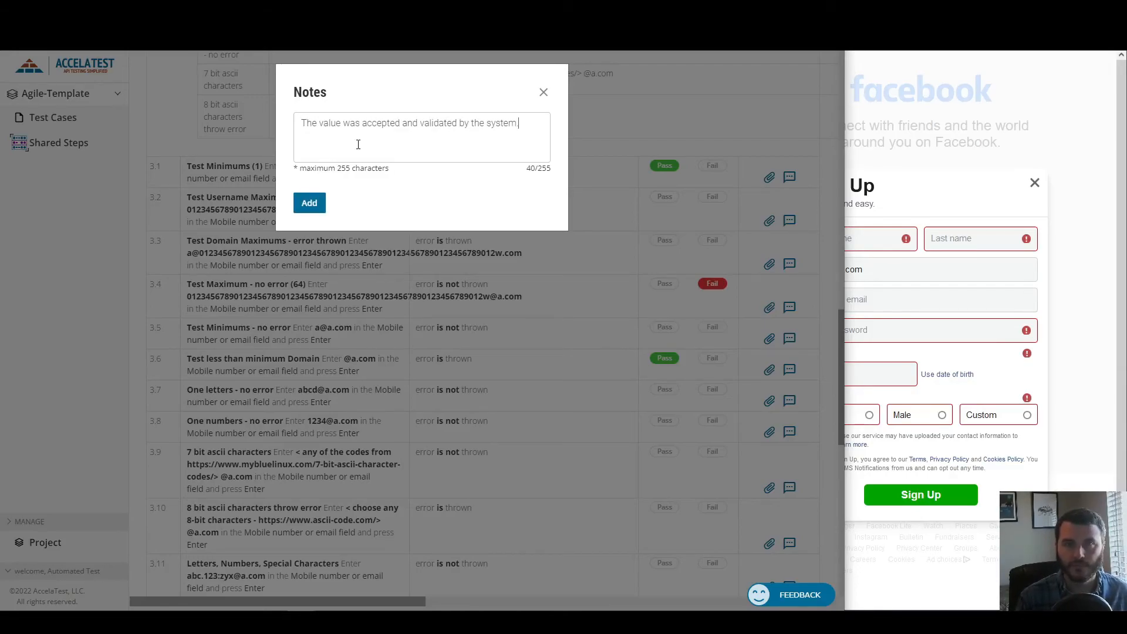
click(309, 202)
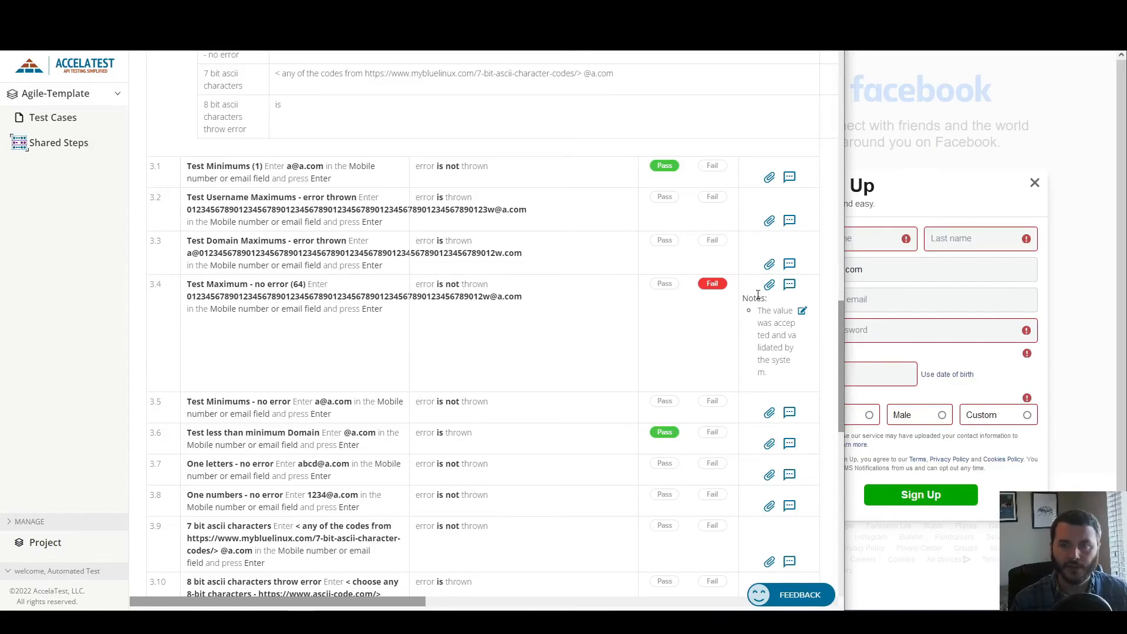
drag(758, 301, 774, 363)
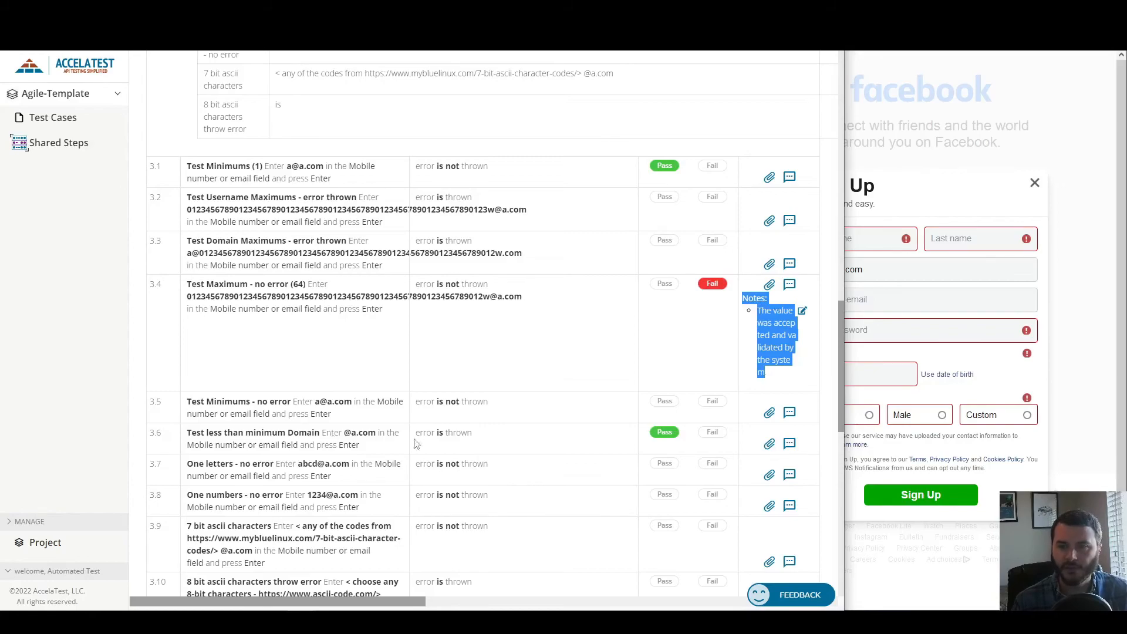
Finish the traditional test run with status Fail and open the chart of the AccelaTest Tutorials suite.
scroll(666, 450, down, 10)
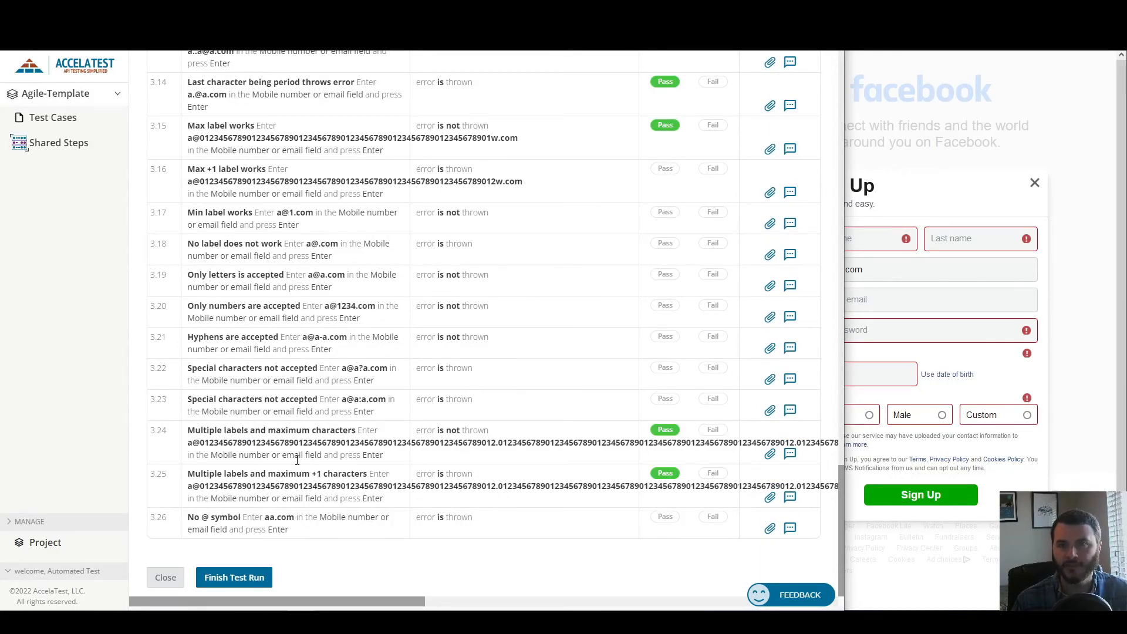
click(234, 577)
click(371, 144)
click(450, 176)
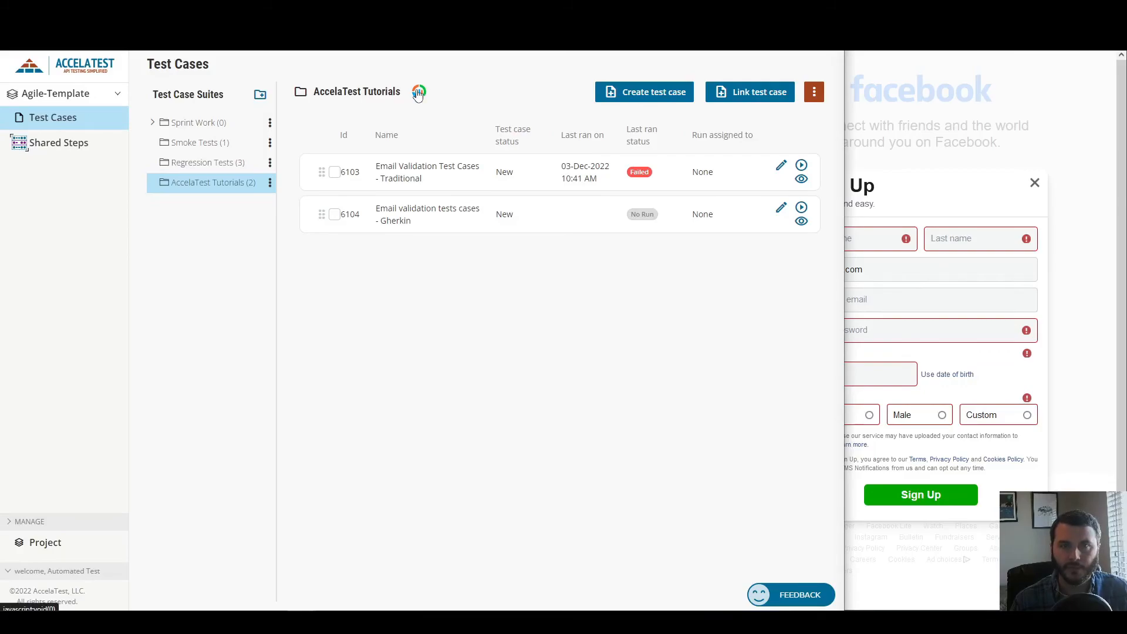
click(418, 92)
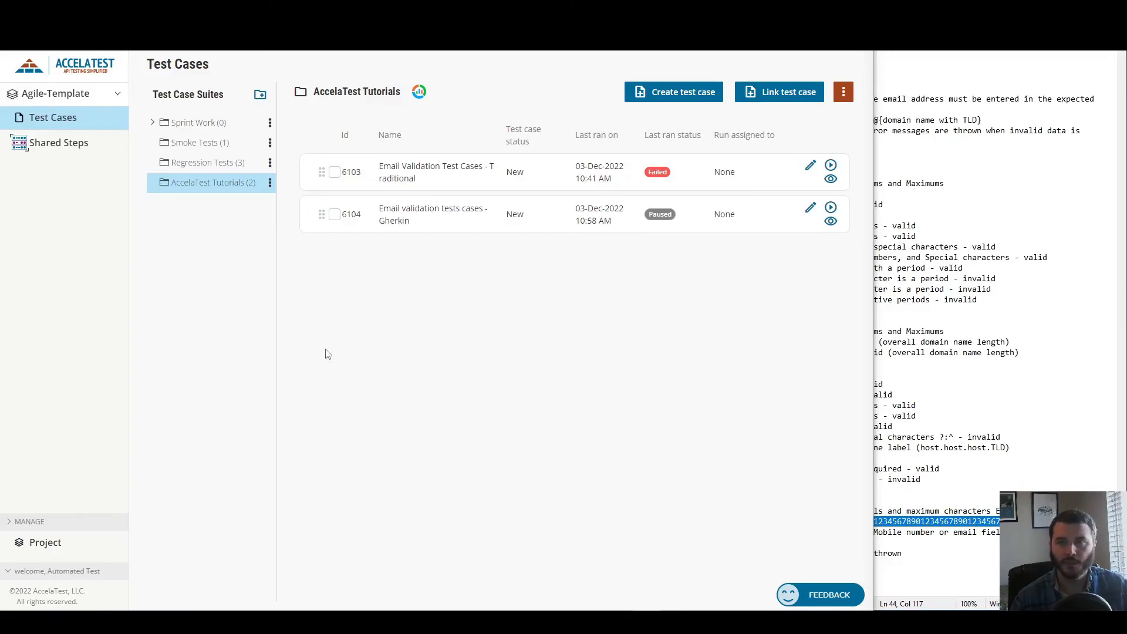
Run the Gherkin email validation test case and pass all three statements of iteration "Test Minimums (1)".
click(830, 208)
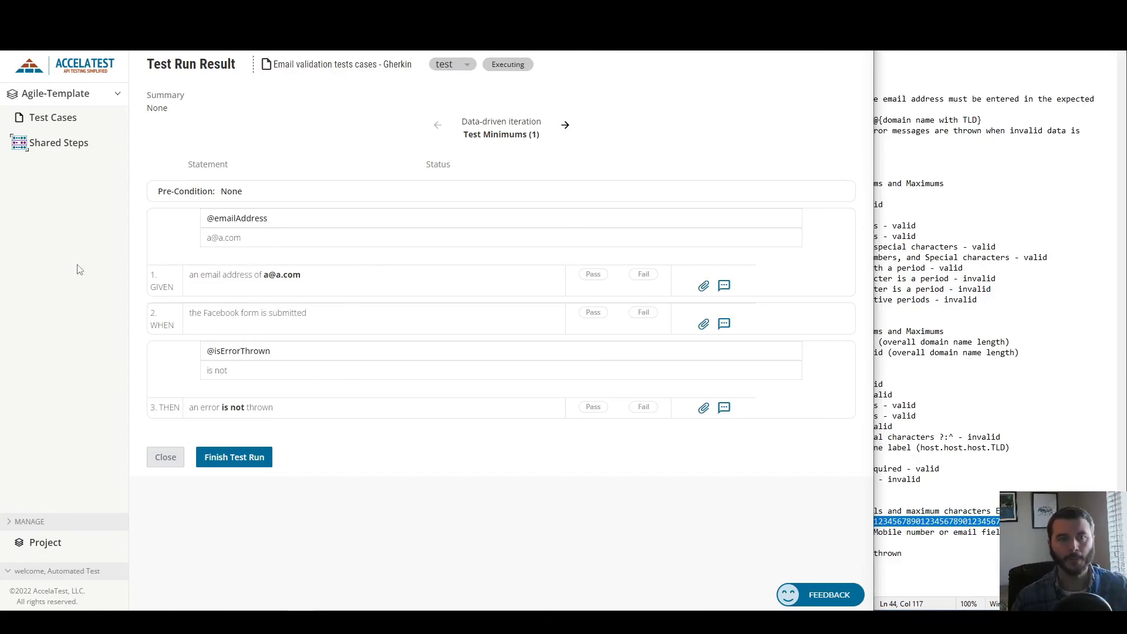
click(592, 274)
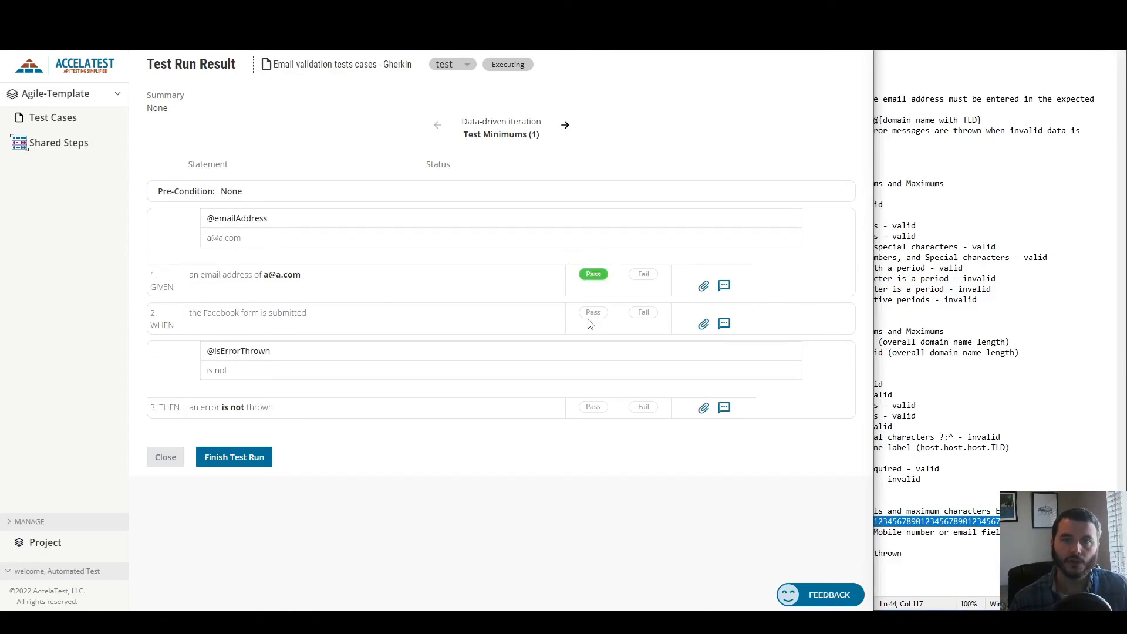
click(593, 312)
click(592, 408)
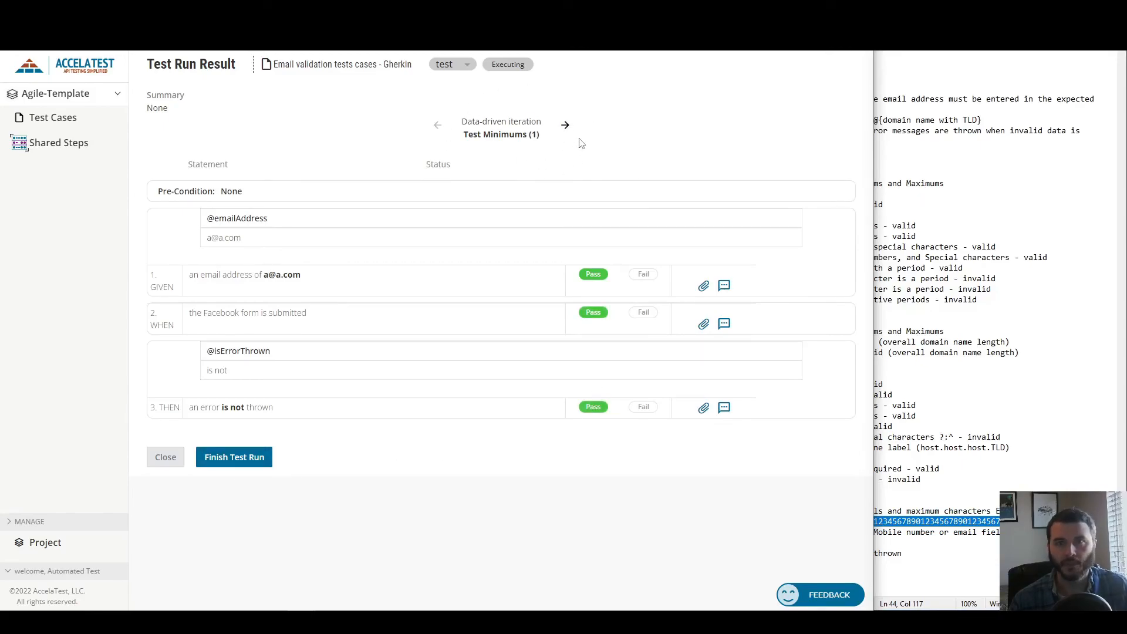
Pass the Given, When and Then statements of iteration "Test Username Maximums - error thrown".
click(565, 125)
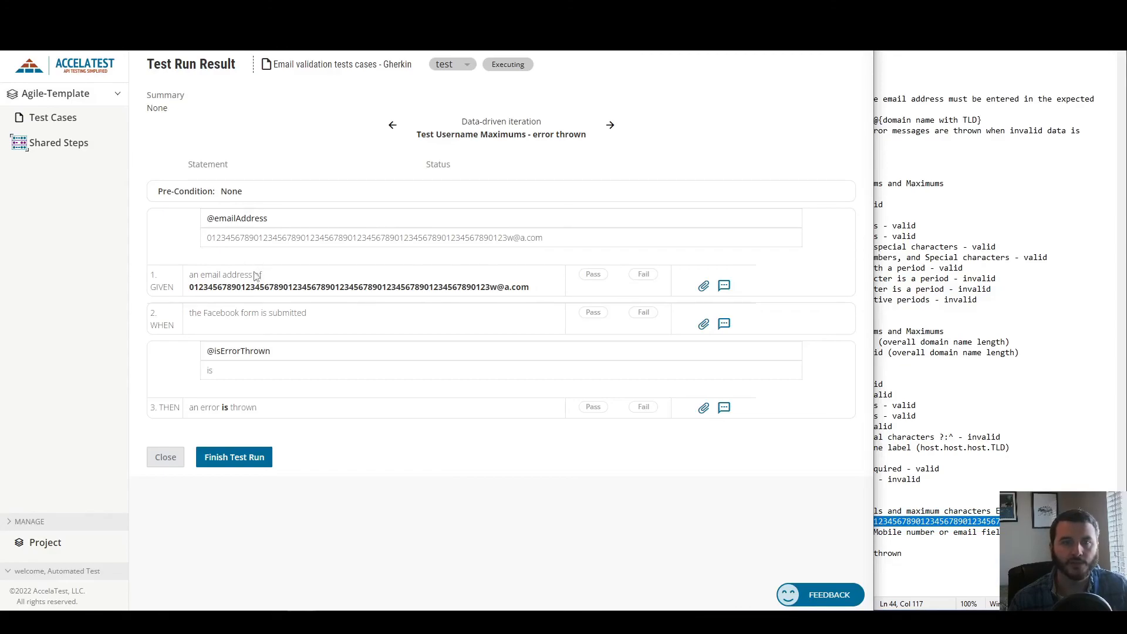
click(593, 274)
click(593, 313)
click(592, 407)
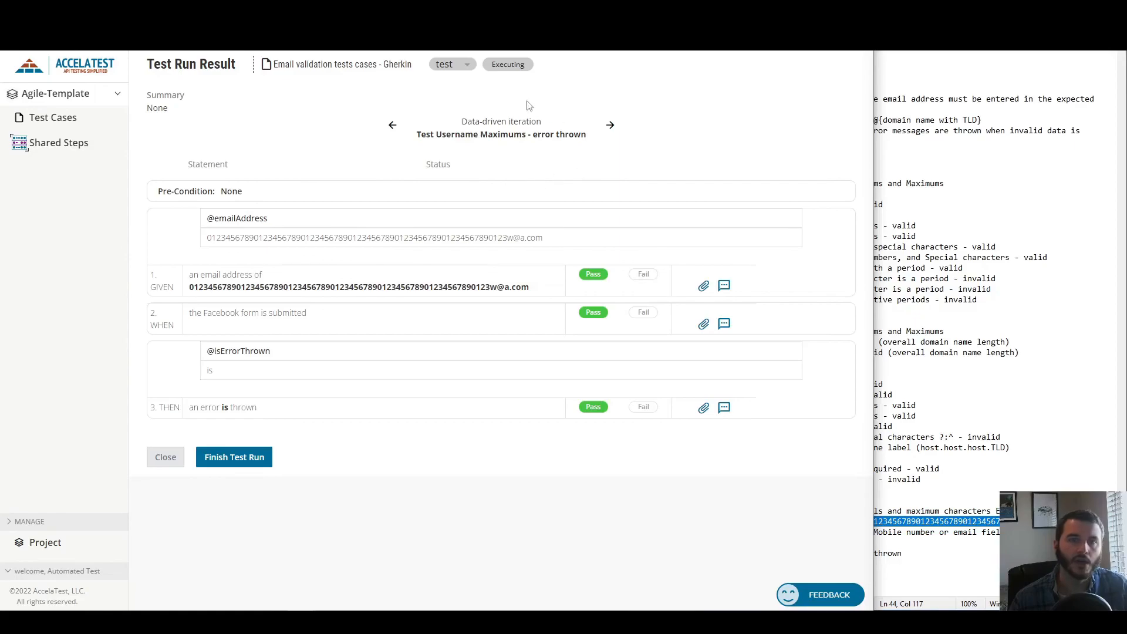
Advance through the data-driven iterations to "One letters - no error" and finish the Gherkin test run with status Fail.
click(610, 125)
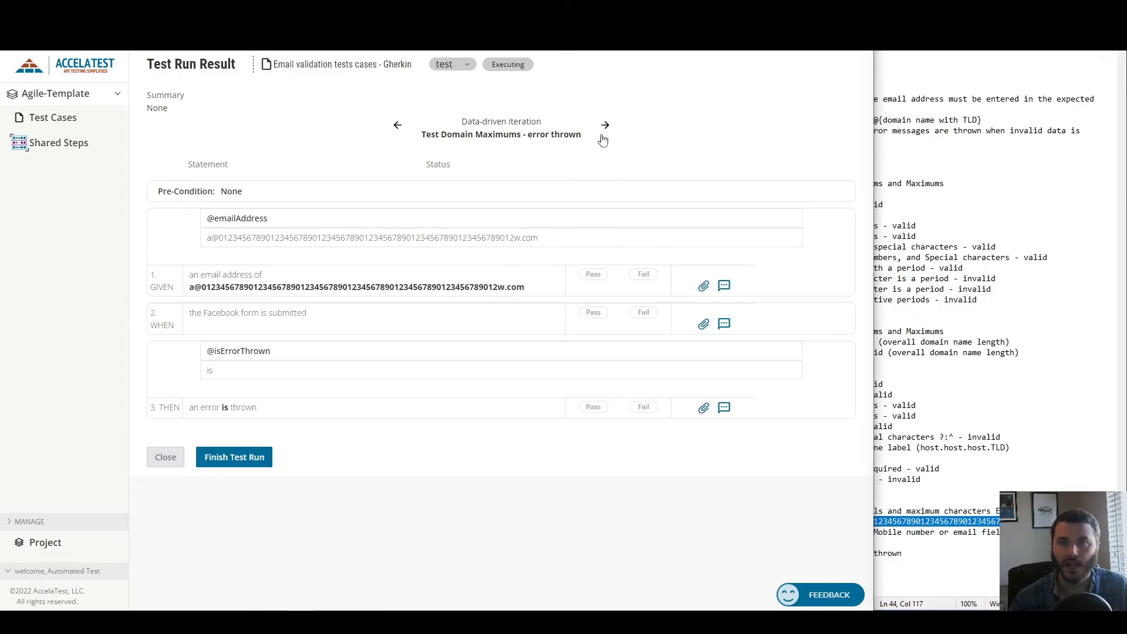
click(609, 125)
click(597, 127)
click(578, 128)
click(589, 128)
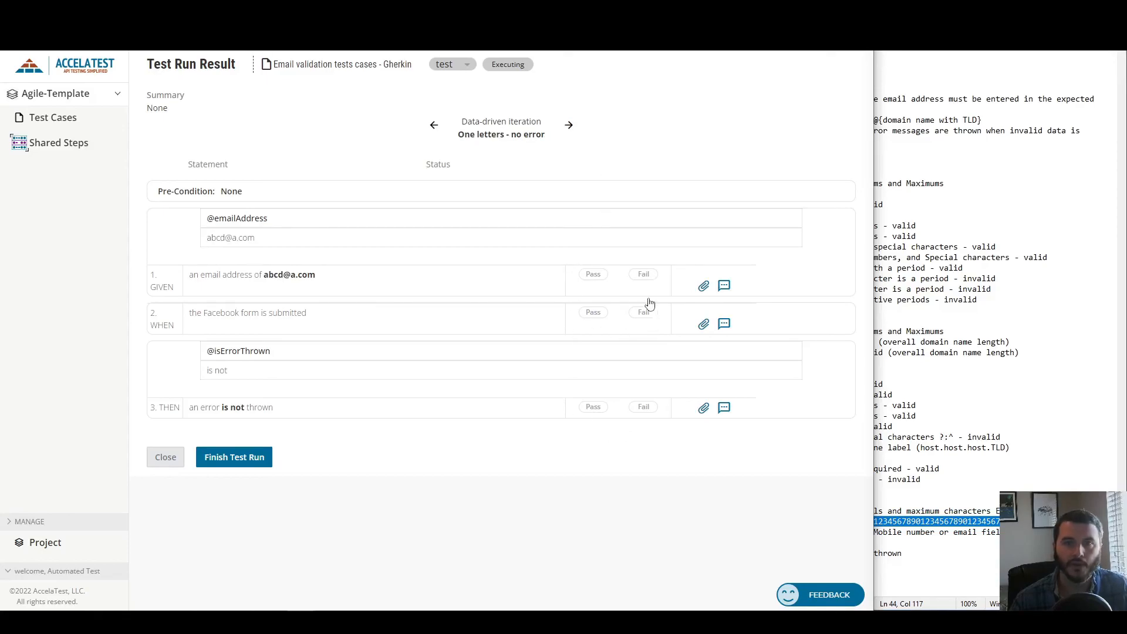
click(235, 457)
click(371, 139)
click(473, 184)
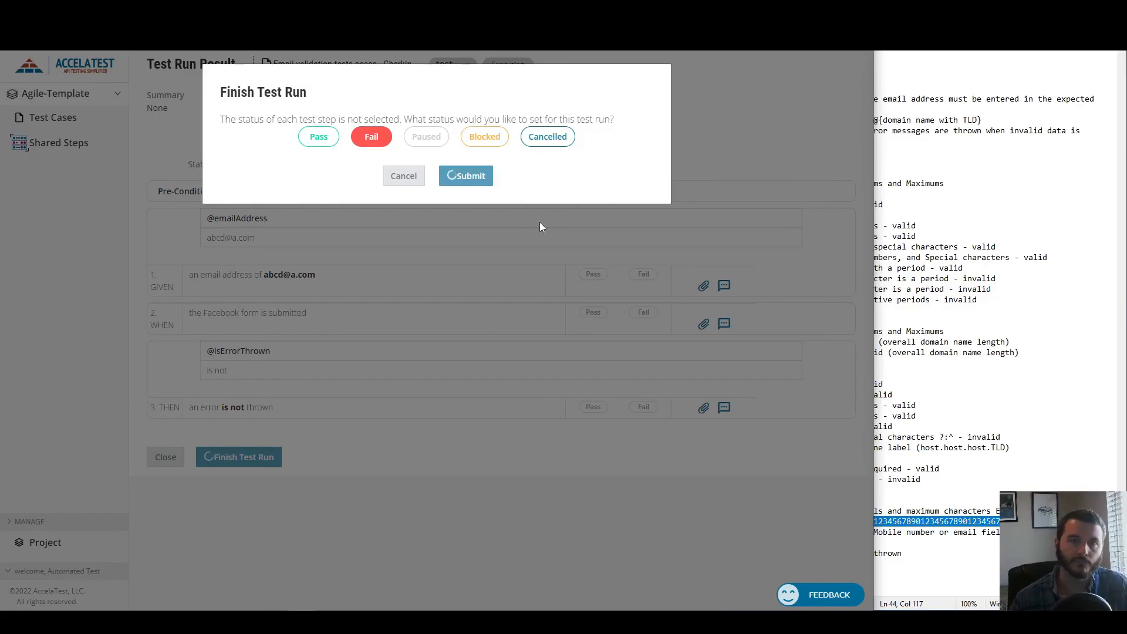